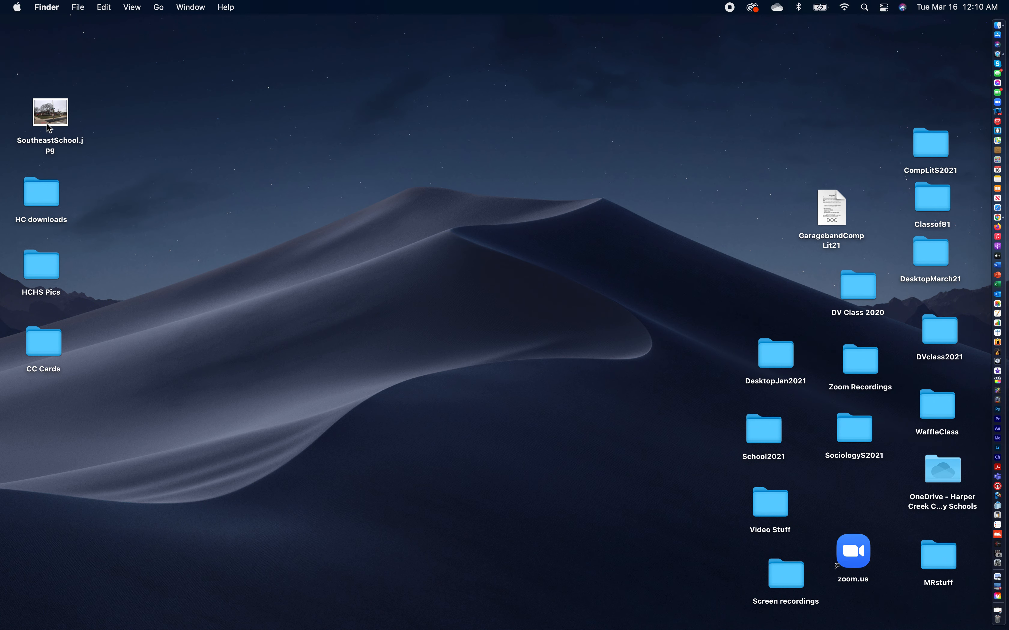
click(61, 123)
mouse_move(61, 123)
mouse_down()
mouse_move(237, 156)
mouse_move(54, 123)
mouse_up()
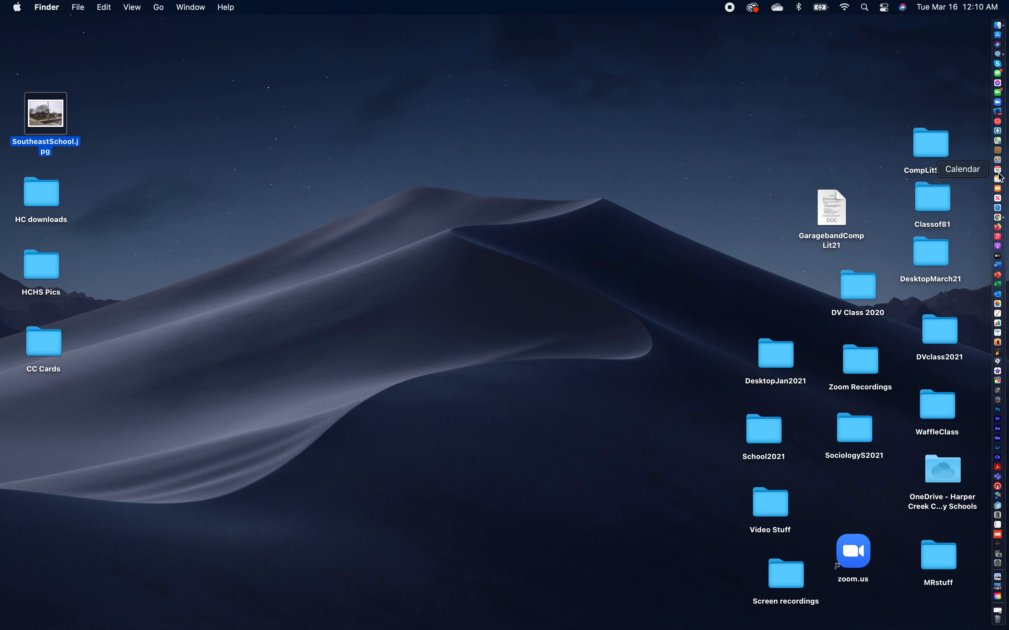
Step: Switch to Chrome and load the bookmarked Google home page
click(998, 218)
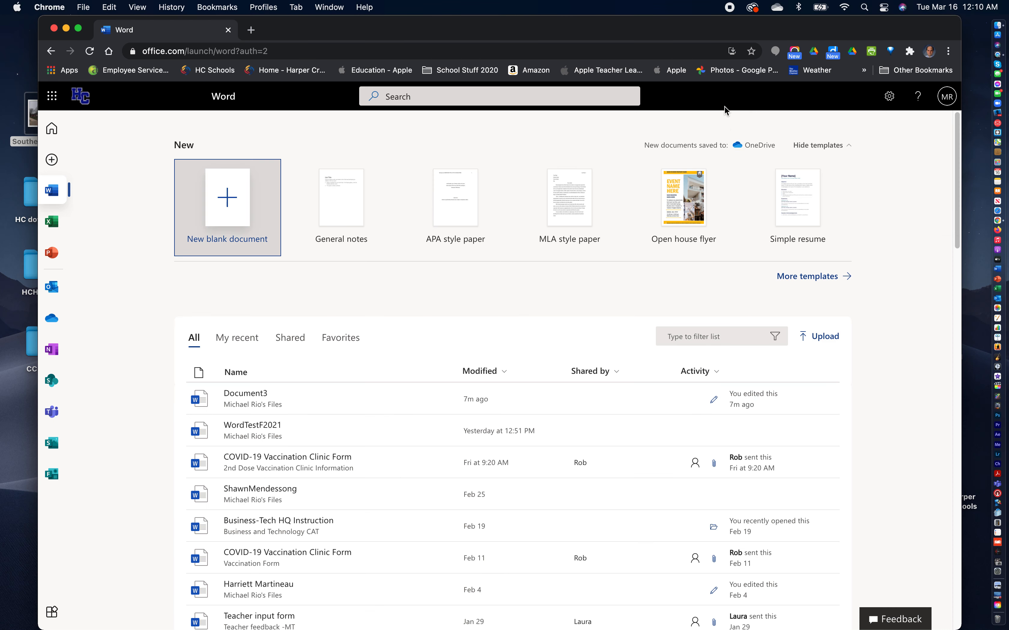
click(210, 7)
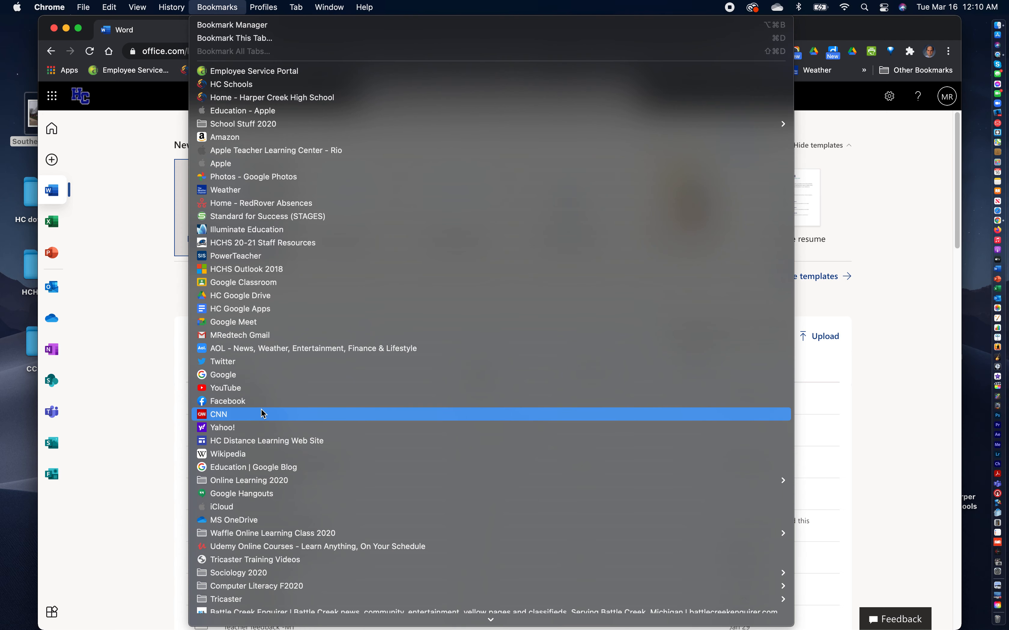
click(277, 375)
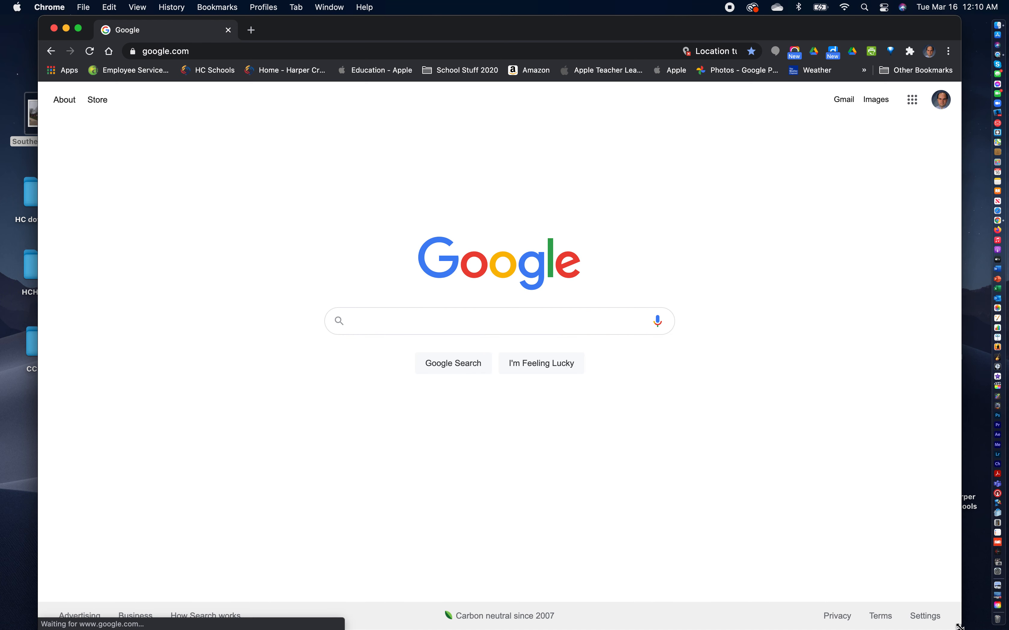
Step: Make the browser window slightly smaller and reposition it so the desktop folders beside it are partly uncovered
drag(958, 627, 917, 604)
drag(551, 31, 563, 29)
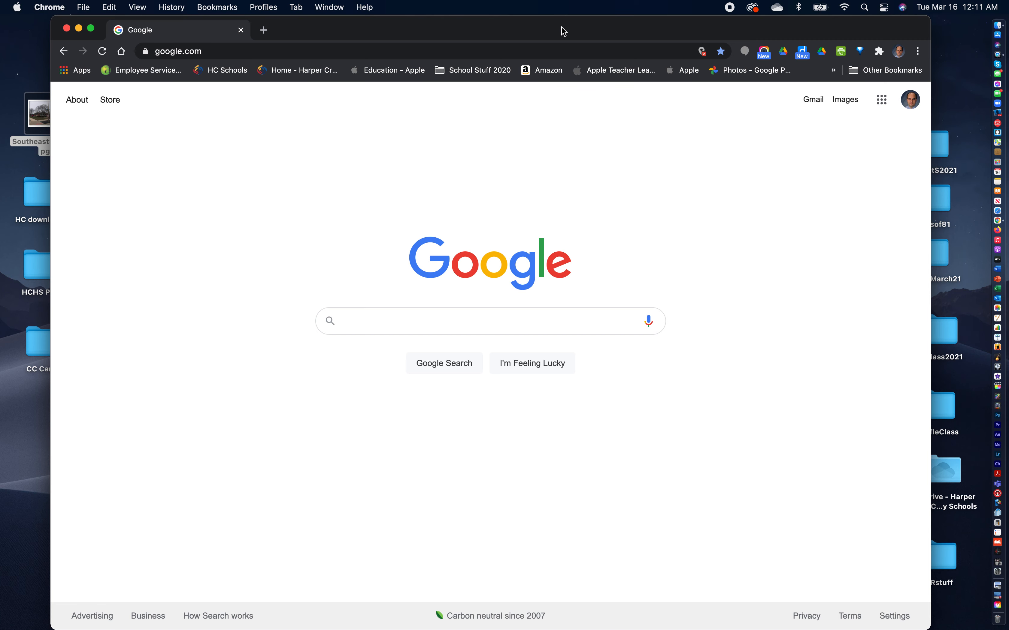
drag(536, 25, 525, 24)
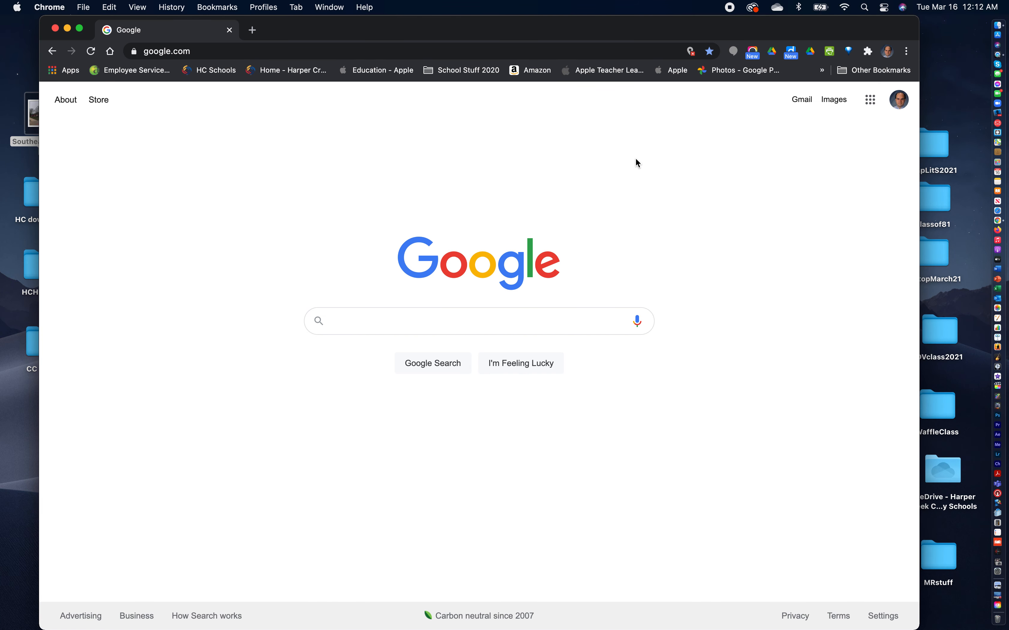
Step: Check which Google account is signed in
click(898, 102)
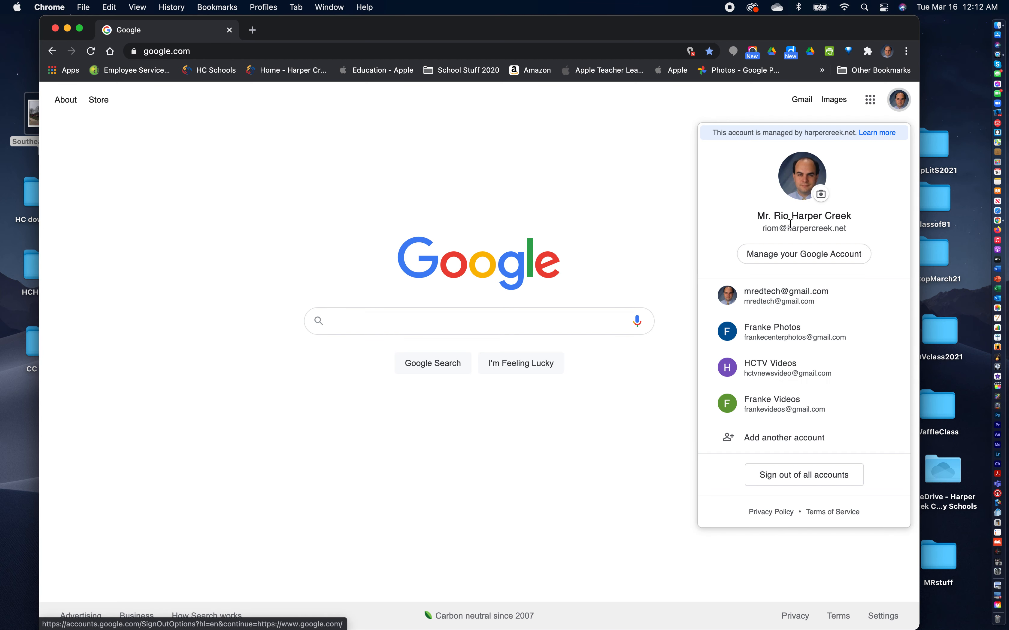
click(653, 214)
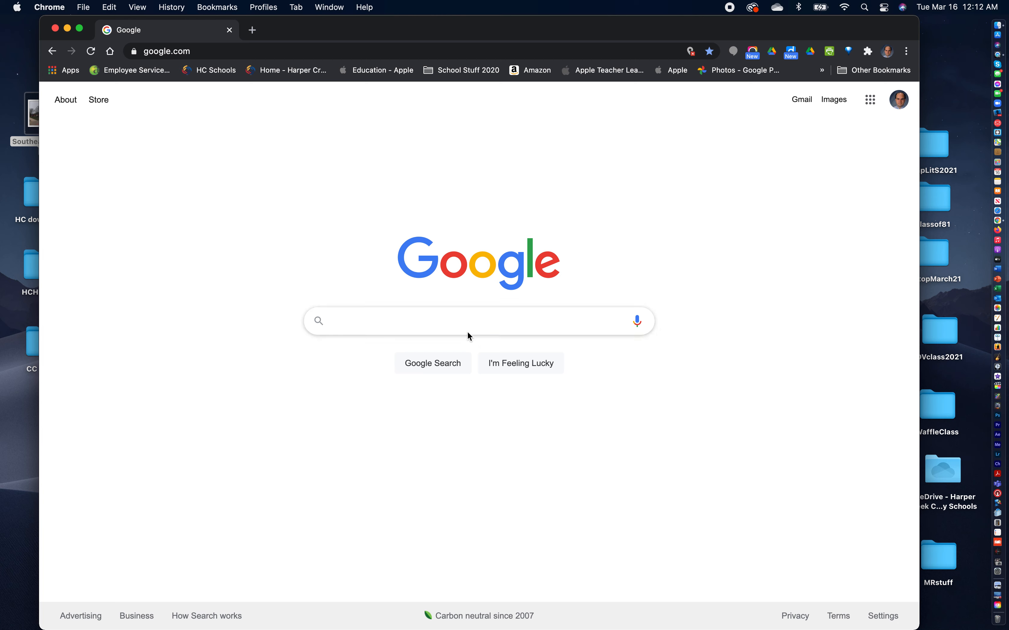
Step: Search Google for "Office 365" and open the Office 365 Login result from Microsoft Office
click(460, 322)
text(Office)
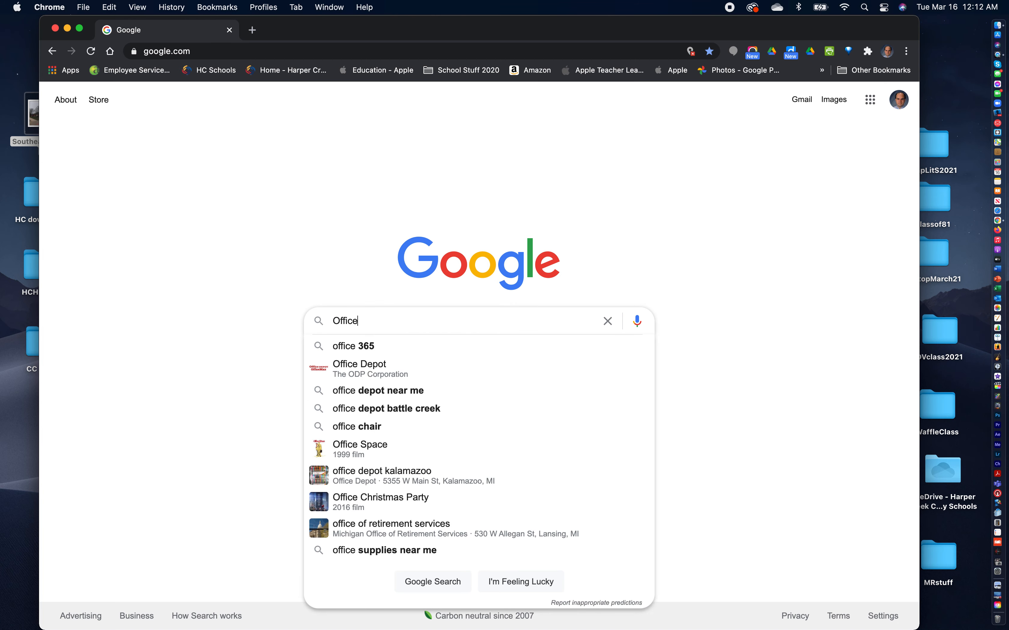
text( 365)
key(Return)
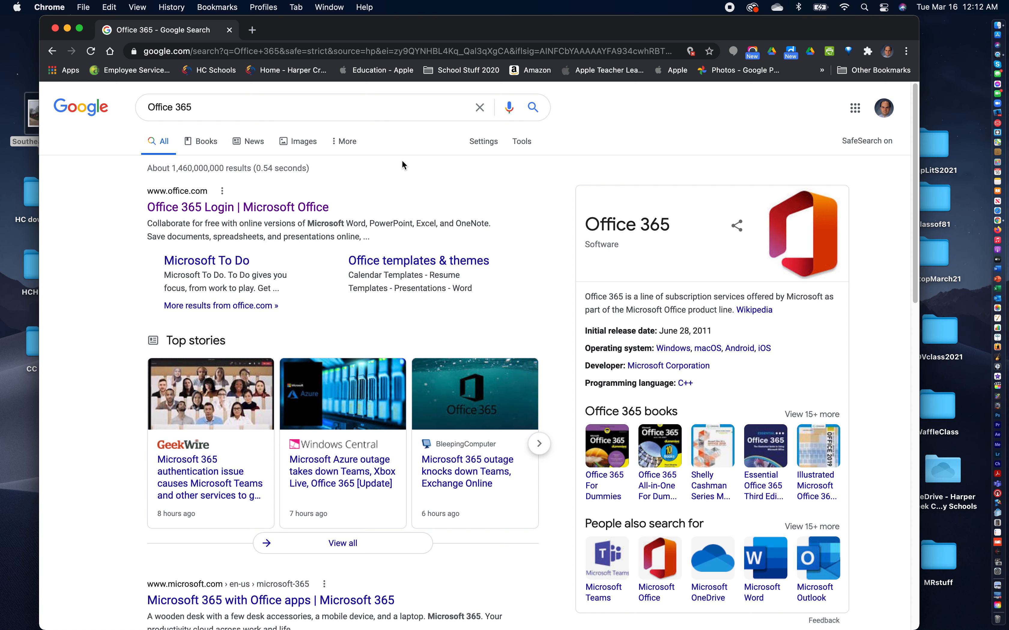
click(221, 208)
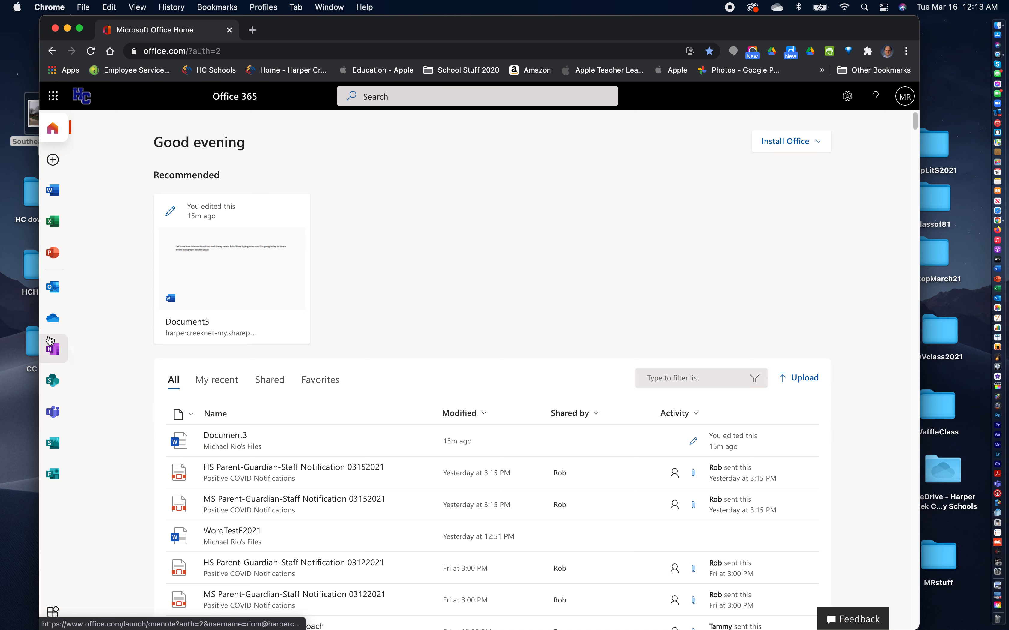
Step: Create a new blank Word document and enter "Word Test 2021" as its first line
click(52, 191)
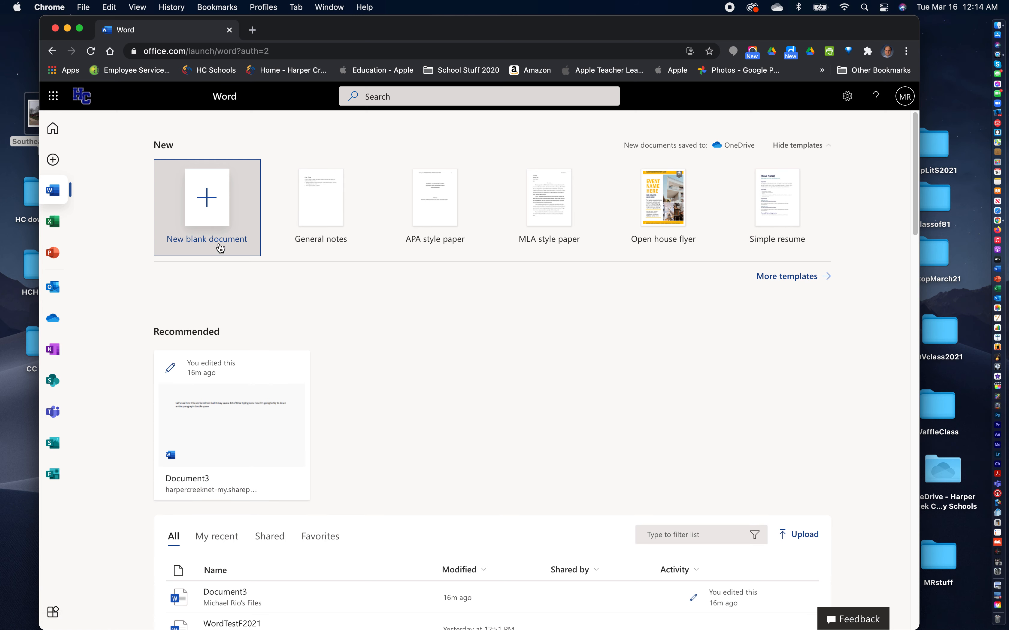
click(206, 198)
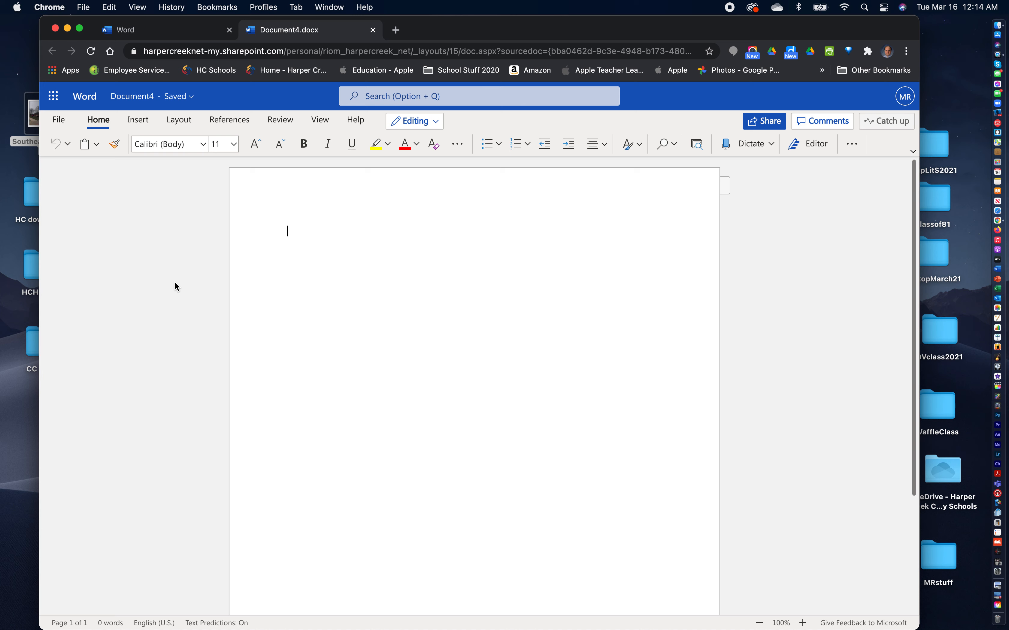
text(Word Test 2021)
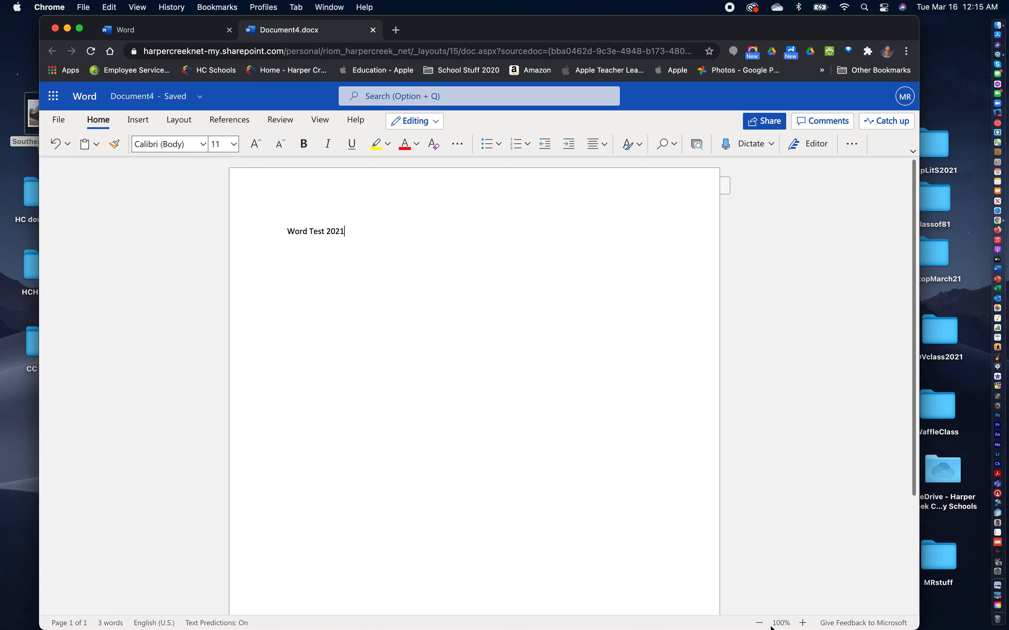
Step: Add the line "Type Your Name" below the title with a blank line between, and start a numbered list at 1 below it
click(805, 623)
click(804, 624)
click(805, 623)
click(804, 623)
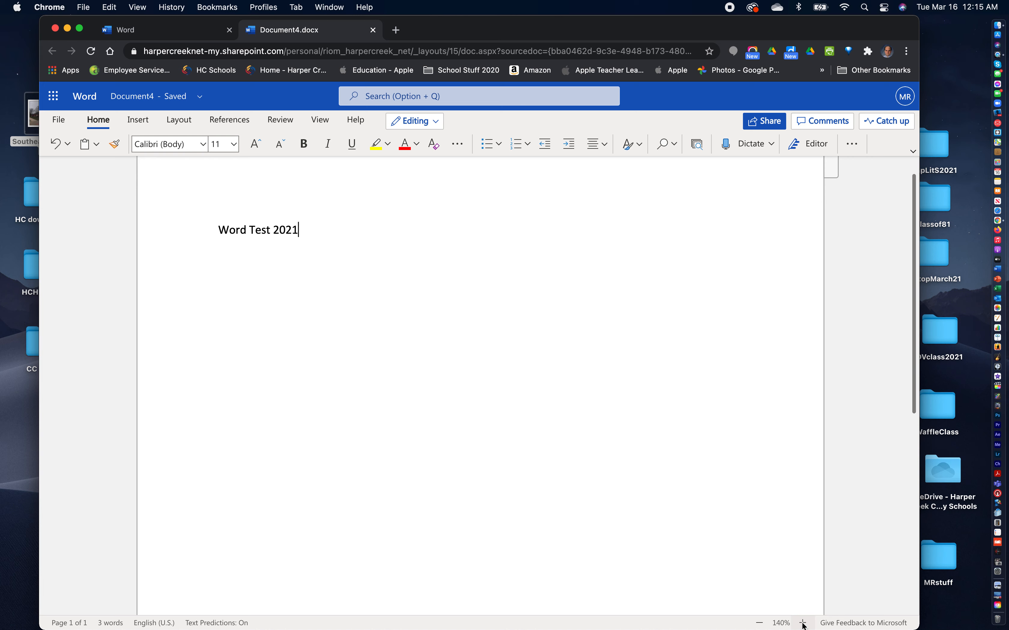
key(Return)
key(Return)
text(Type Your Name)
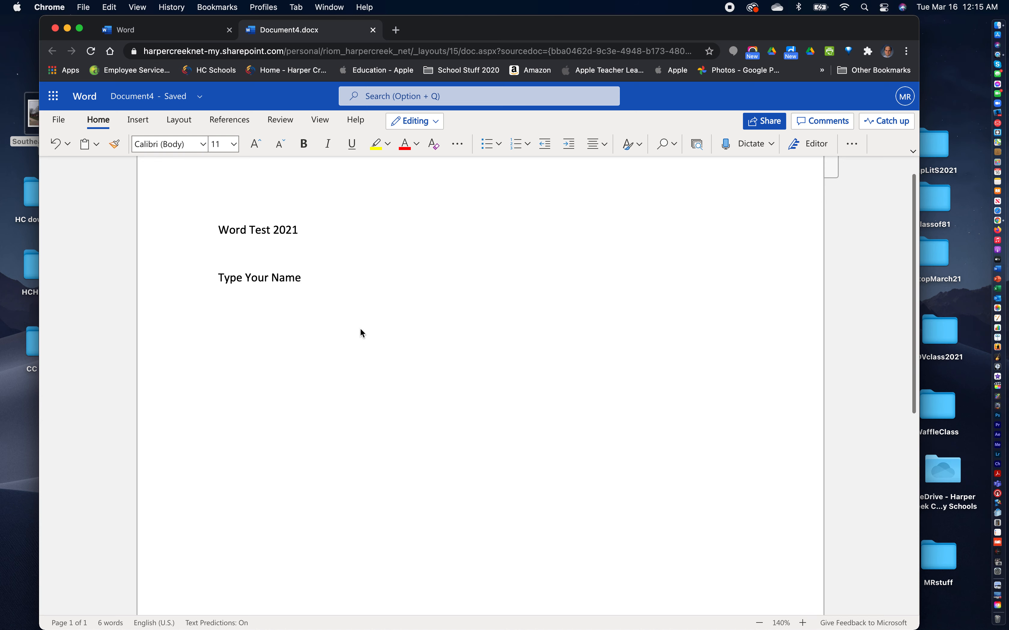
key(Return)
key(Return)
text(1.)
Step: Examine the file commands, the undo and clipboard options, and the available fonts and font sizes without changing the document
click(58, 121)
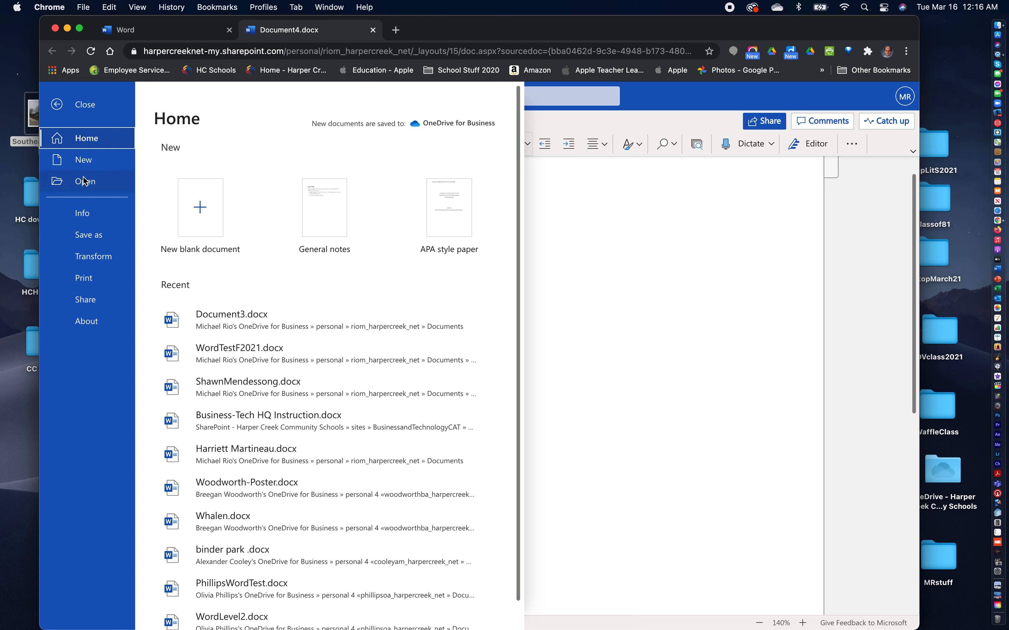
click(85, 105)
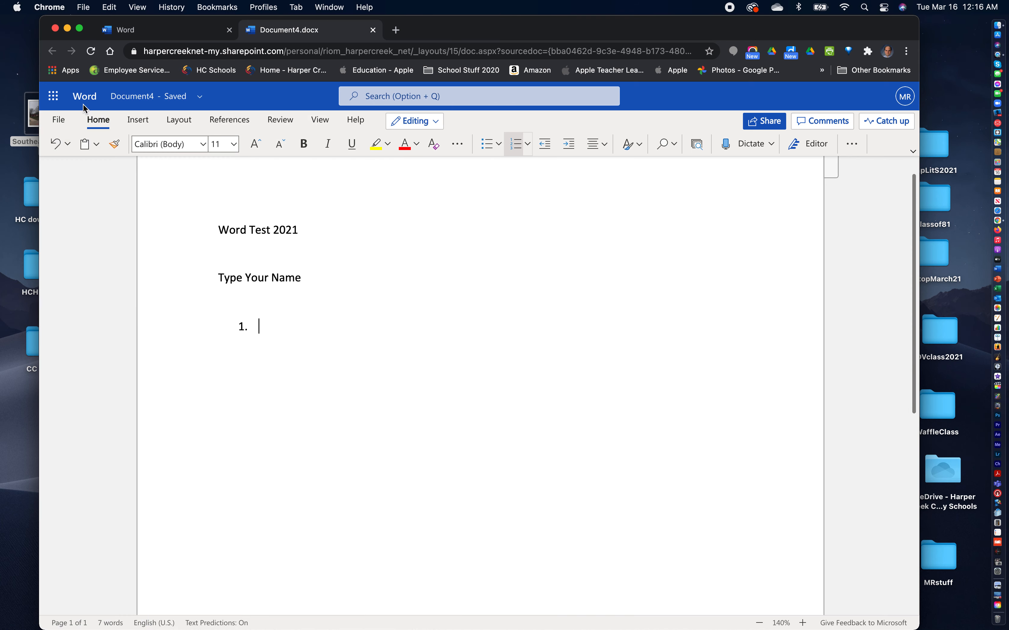
click(58, 120)
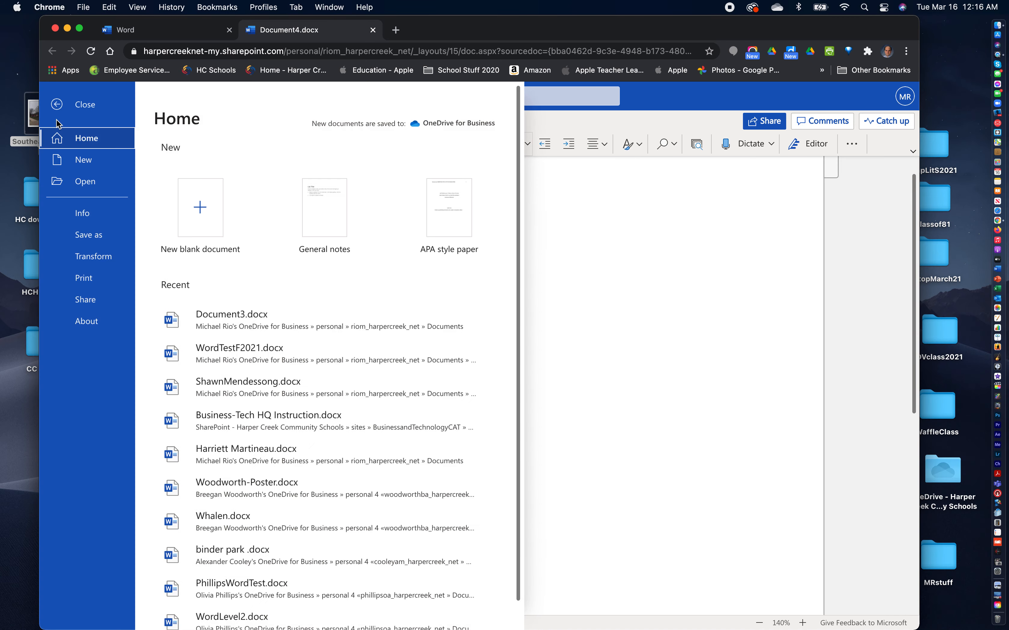
click(85, 106)
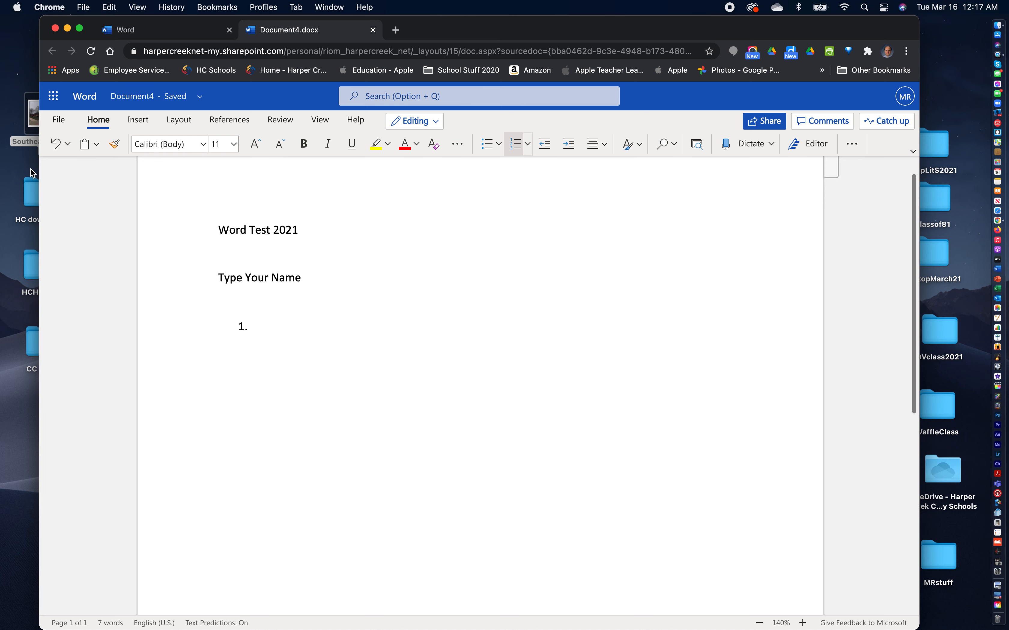
click(65, 143)
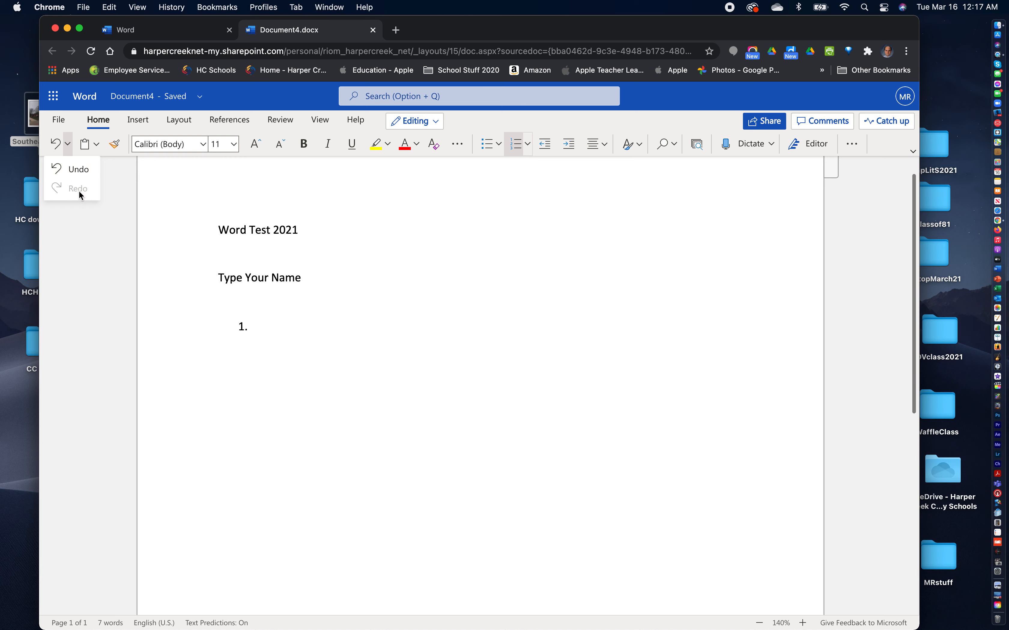
click(96, 144)
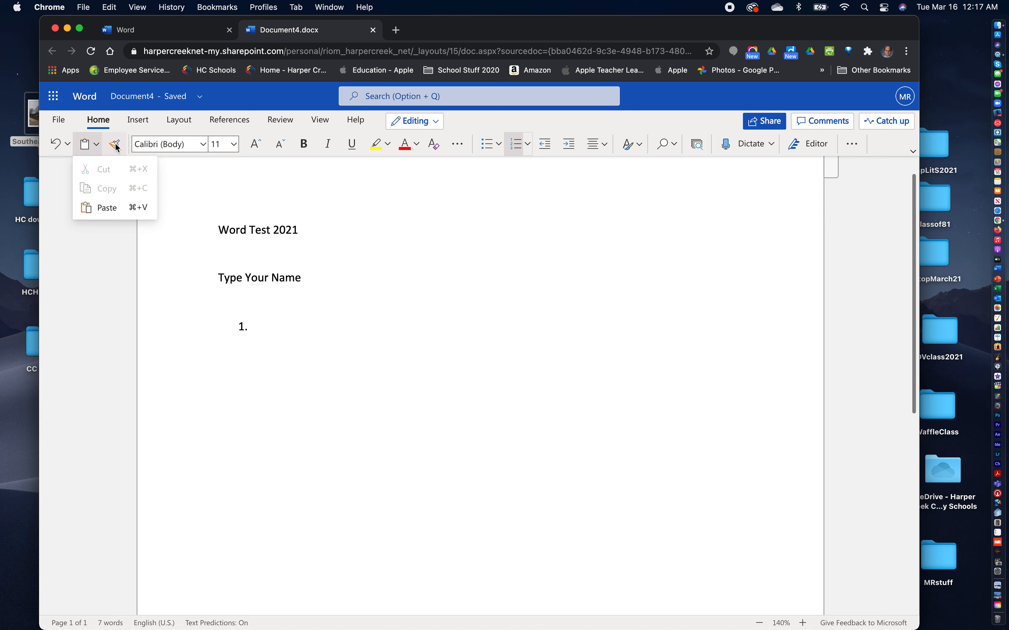
click(109, 270)
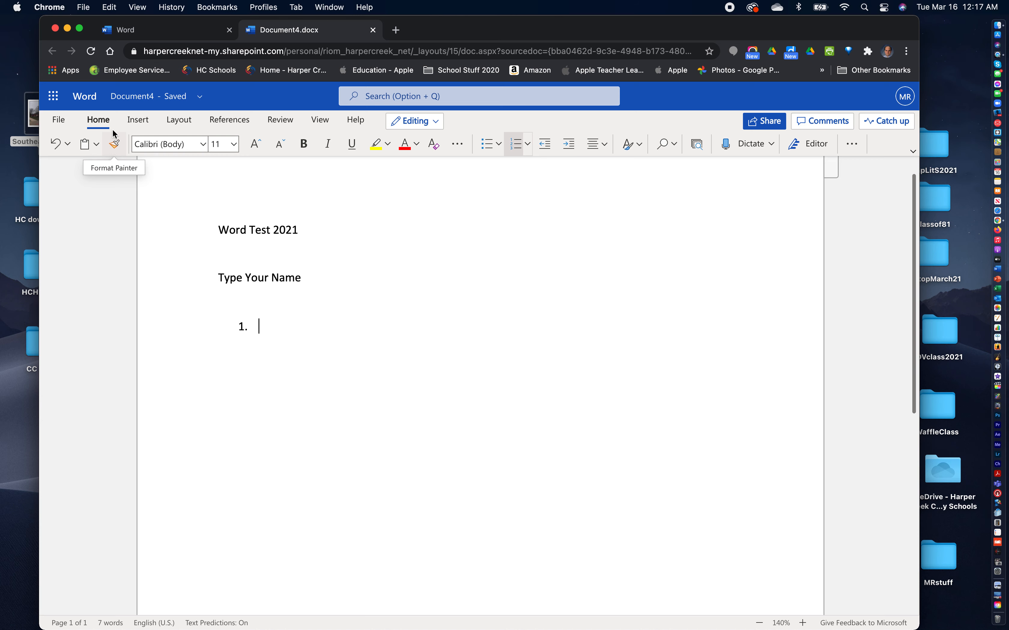
click(199, 146)
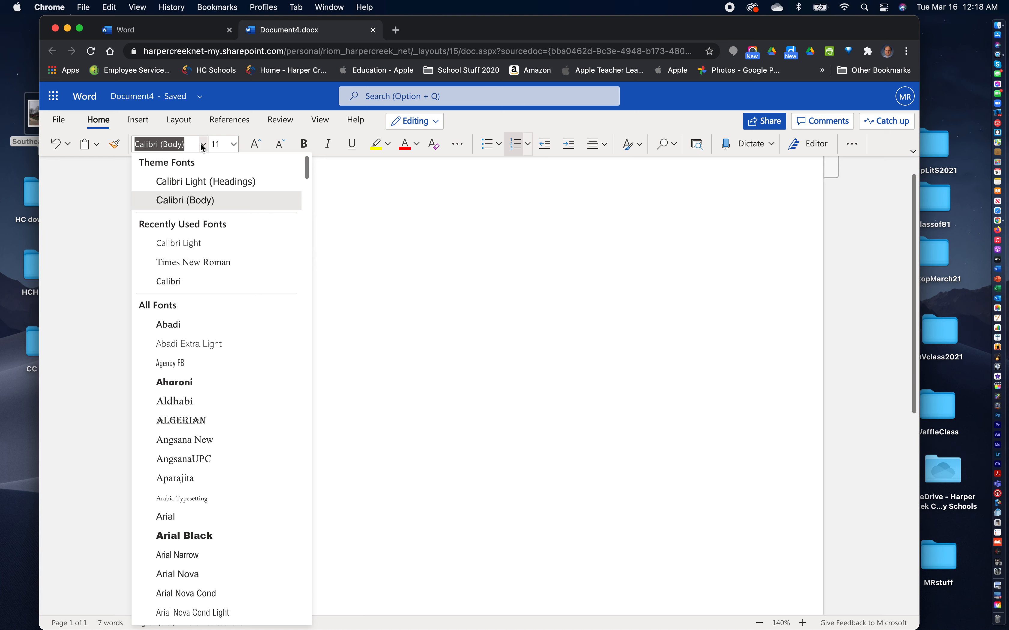
click(201, 143)
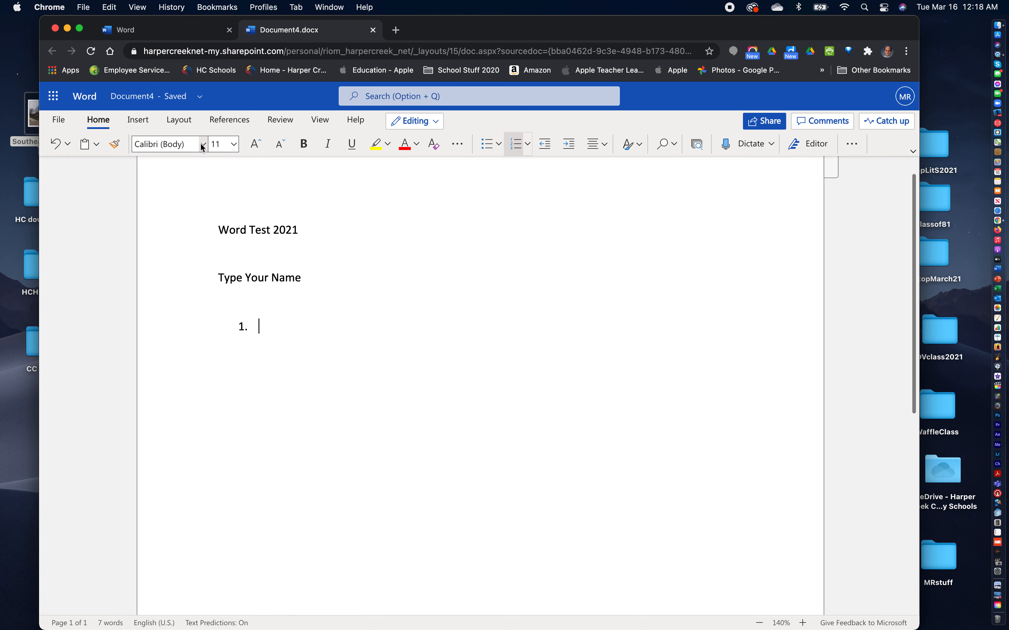
click(234, 145)
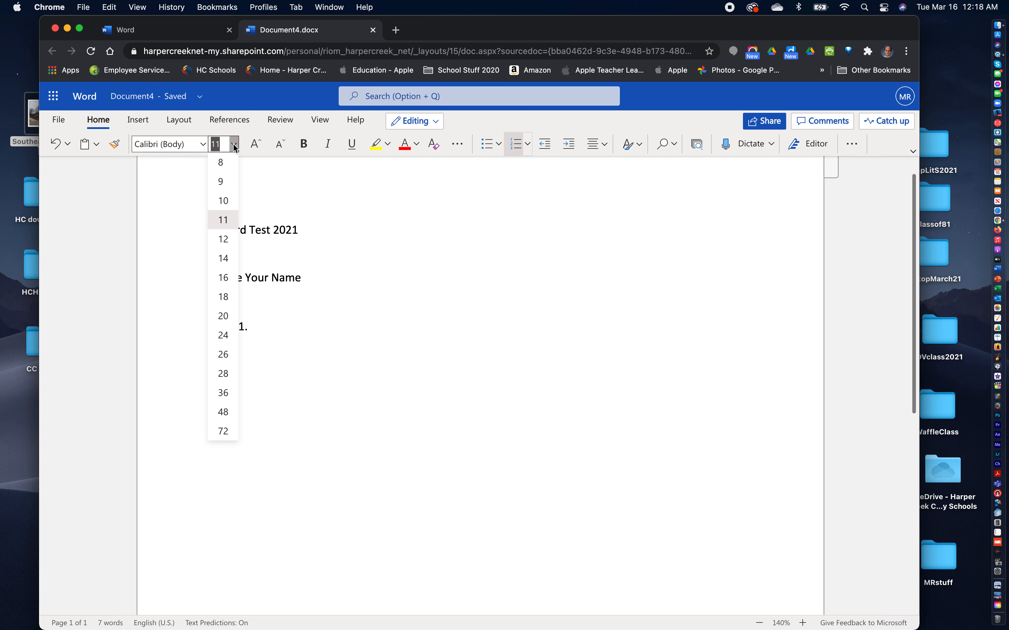
click(234, 145)
Step: Enlarge the title "Word Test 2021" by nine font size increments and reduce it by three
drag(218, 228, 331, 225)
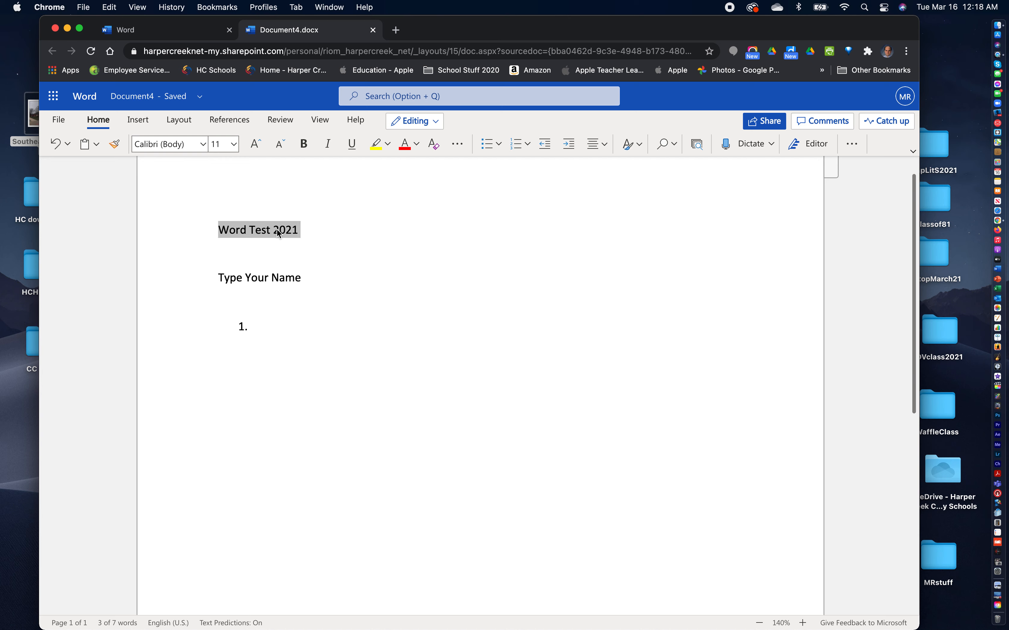
click(256, 147)
click(256, 145)
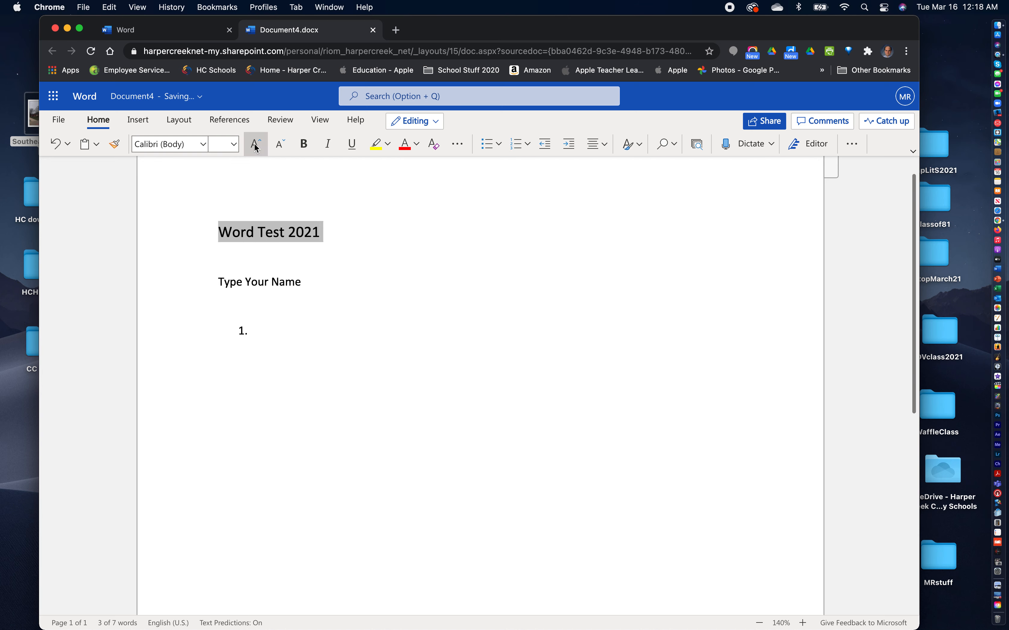
click(256, 145)
click(256, 144)
click(256, 144)
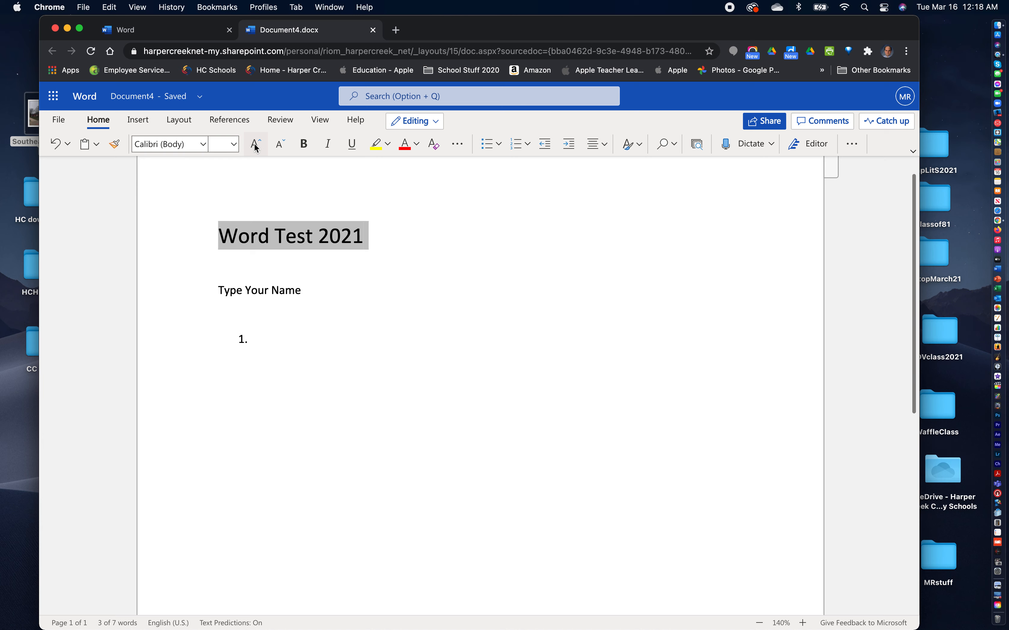
click(256, 144)
click(256, 144)
click(256, 144)
click(256, 144)
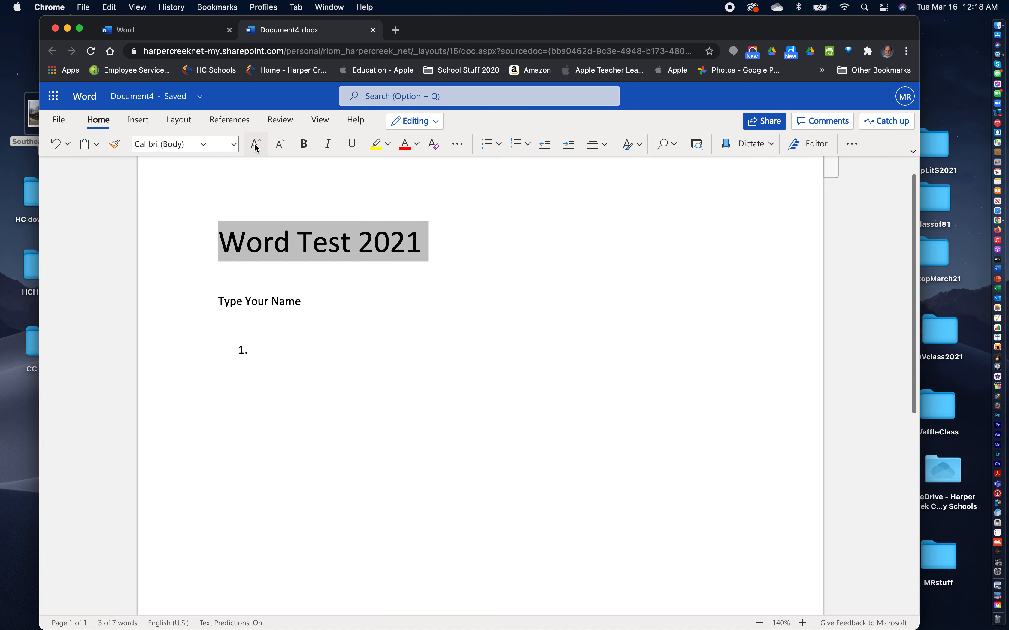
click(280, 146)
click(280, 146)
click(280, 146)
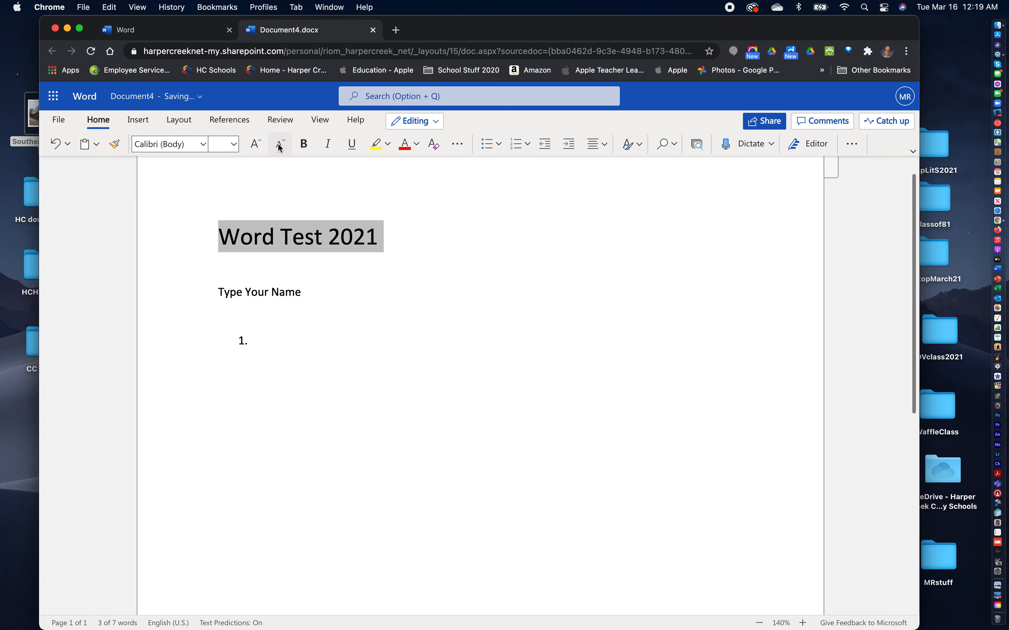
Step: Format the title "Word Test 2021" as bold and italic, trying an underline and removing it
click(304, 145)
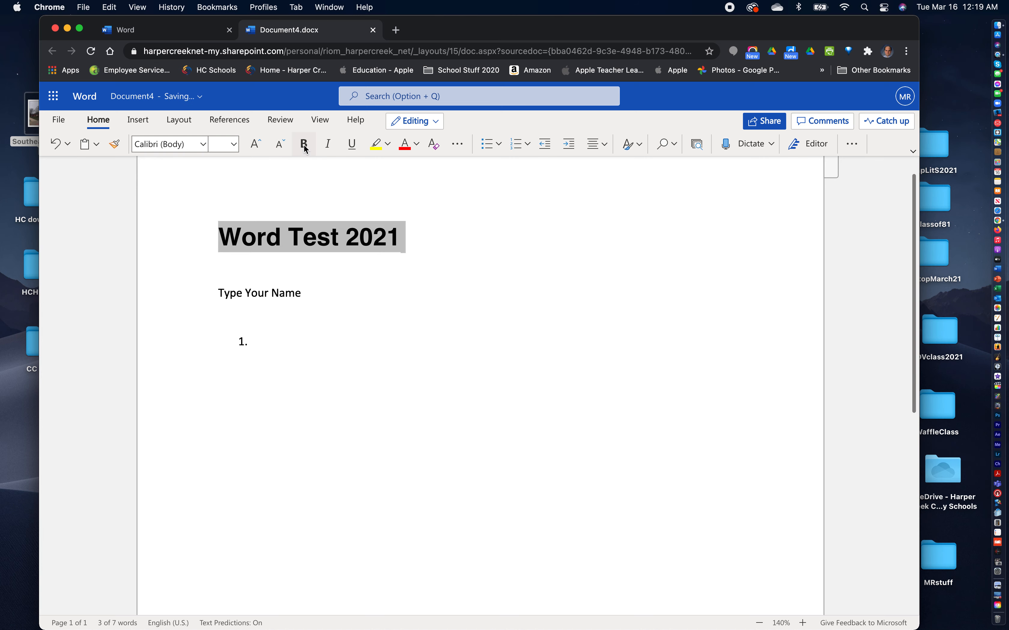
click(330, 144)
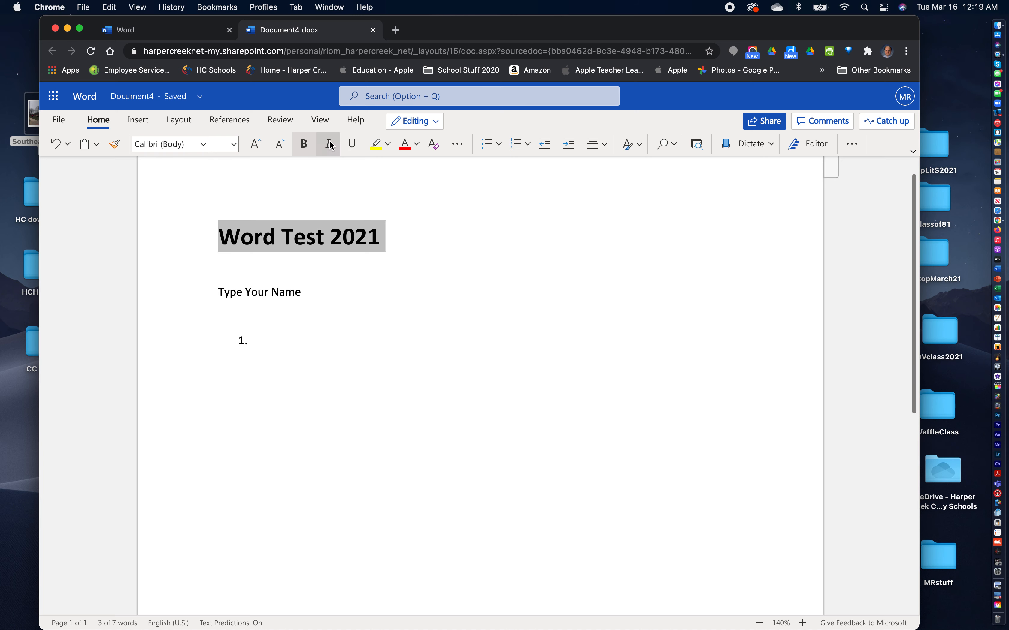
click(352, 147)
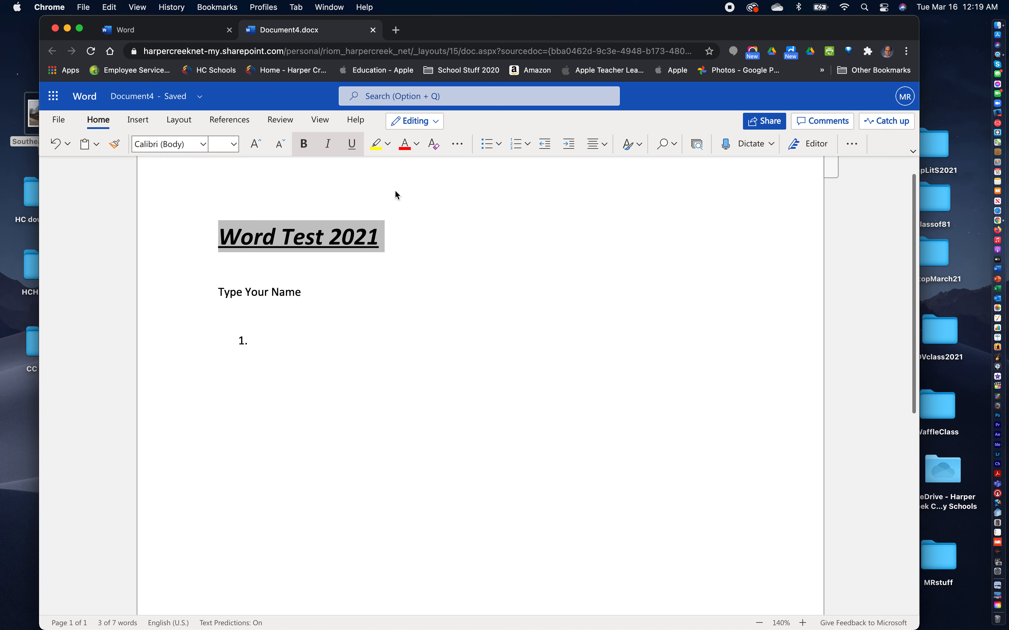
click(350, 143)
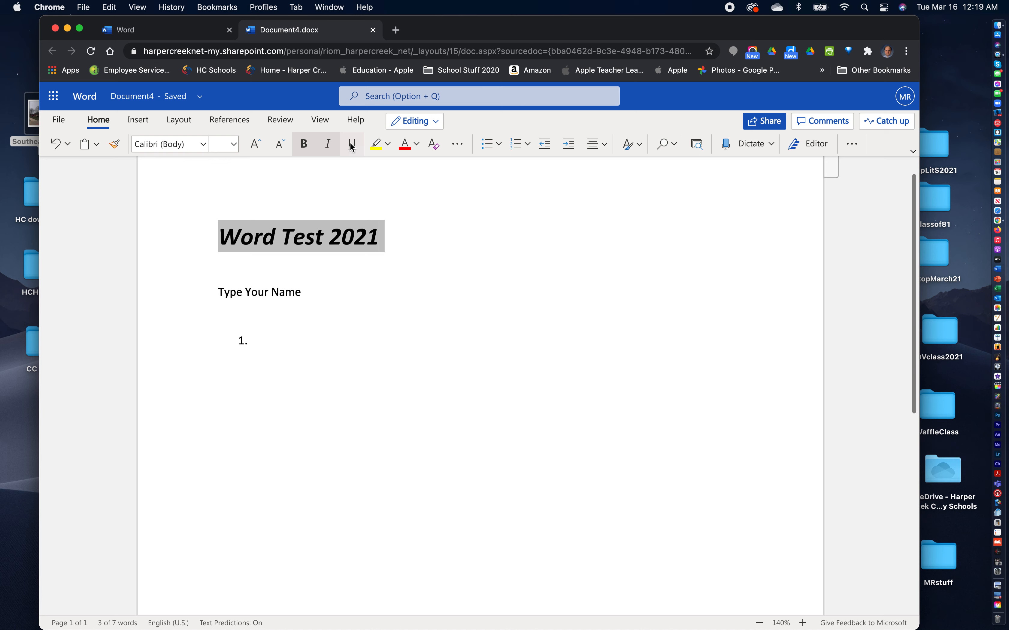
Step: Remove the italic formatting from the title "Word Test 2021" and view the highlight colors without applying one
click(328, 144)
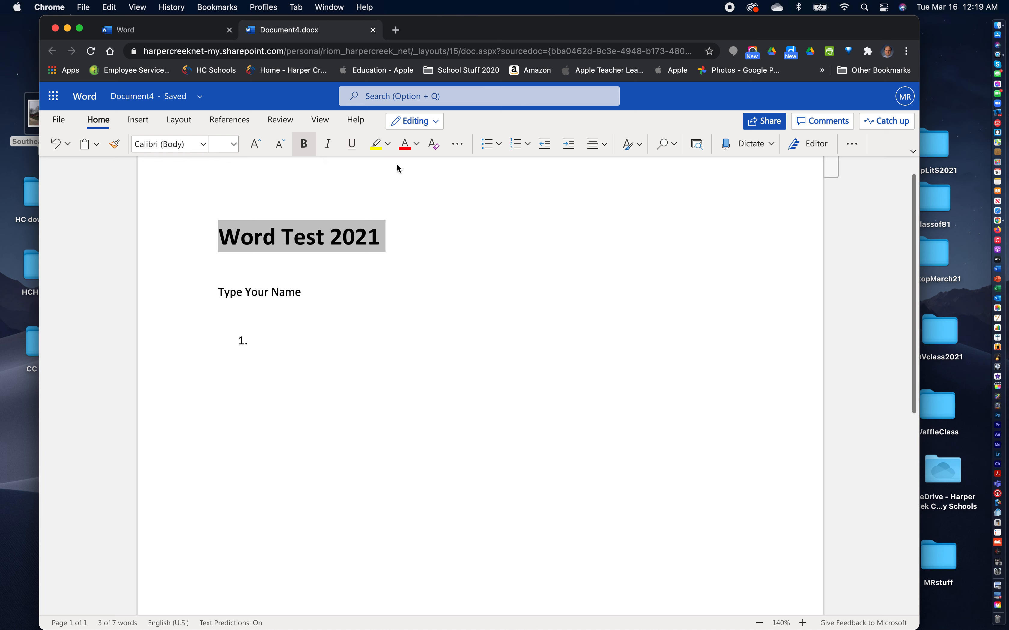
click(388, 146)
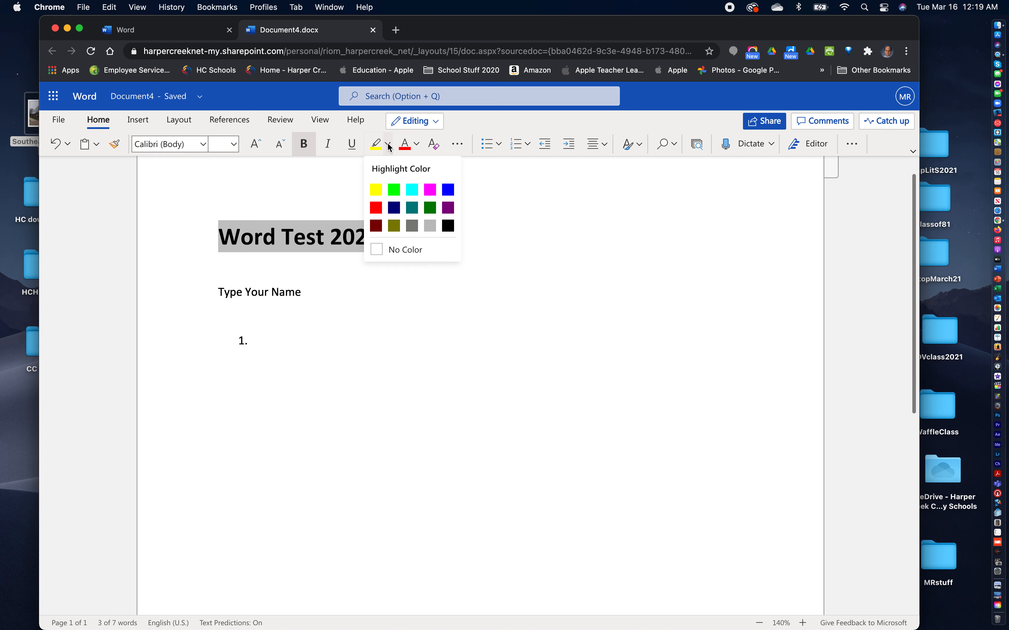
click(388, 145)
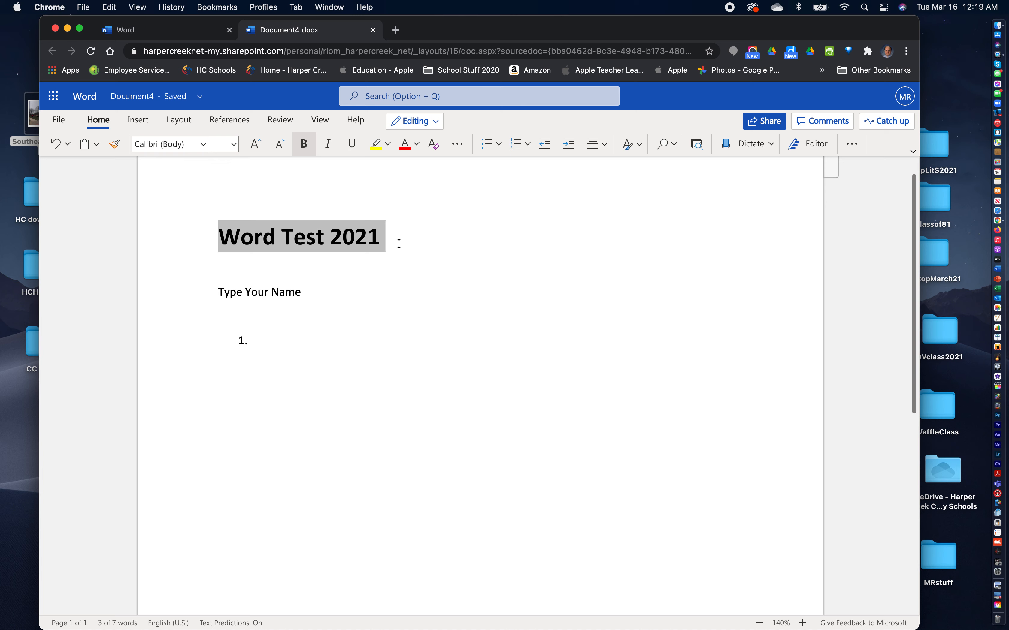
click(462, 240)
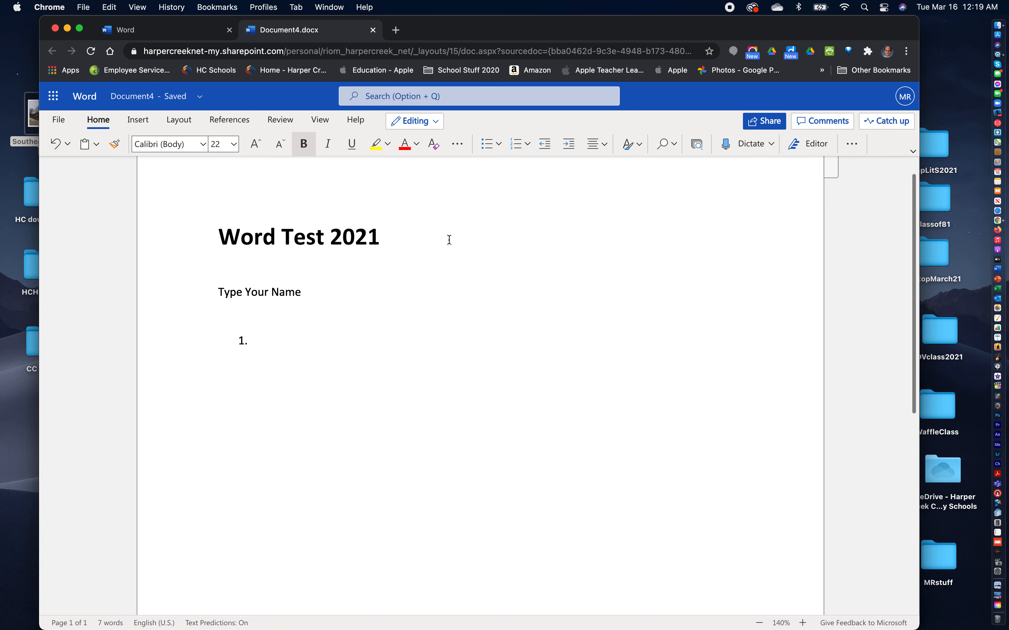
Step: Change the font color of the title "Word Test 2021" to a custom blue with hex value 153bd1
drag(385, 232, 217, 234)
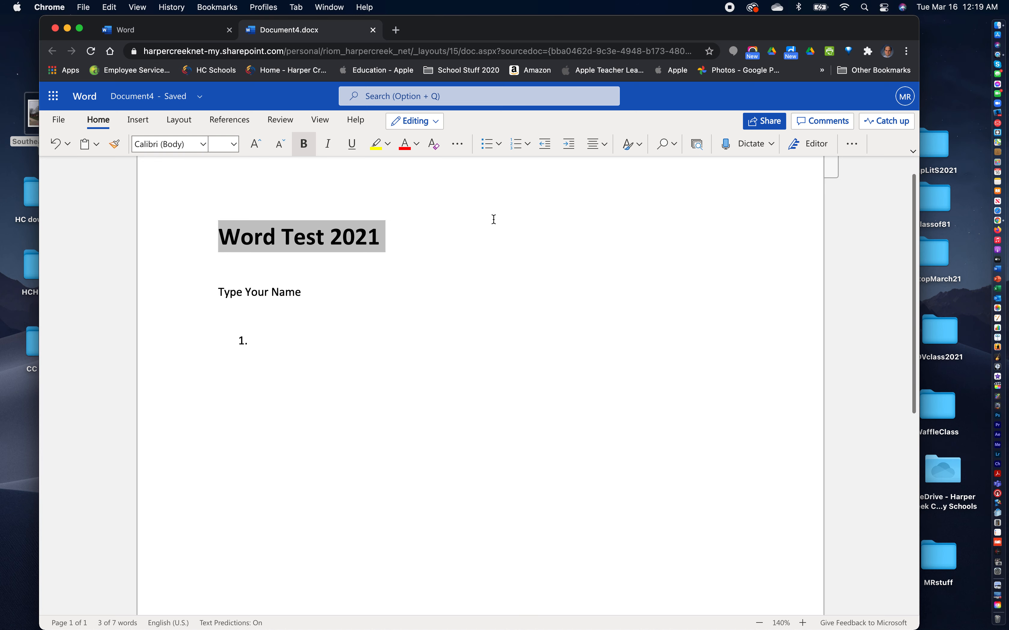
click(417, 144)
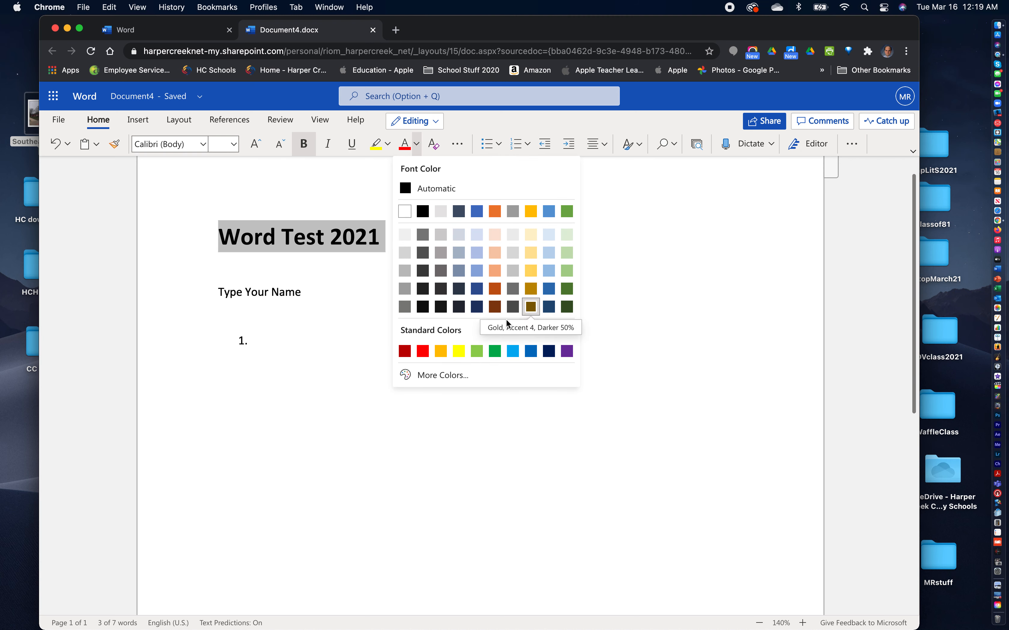
click(438, 377)
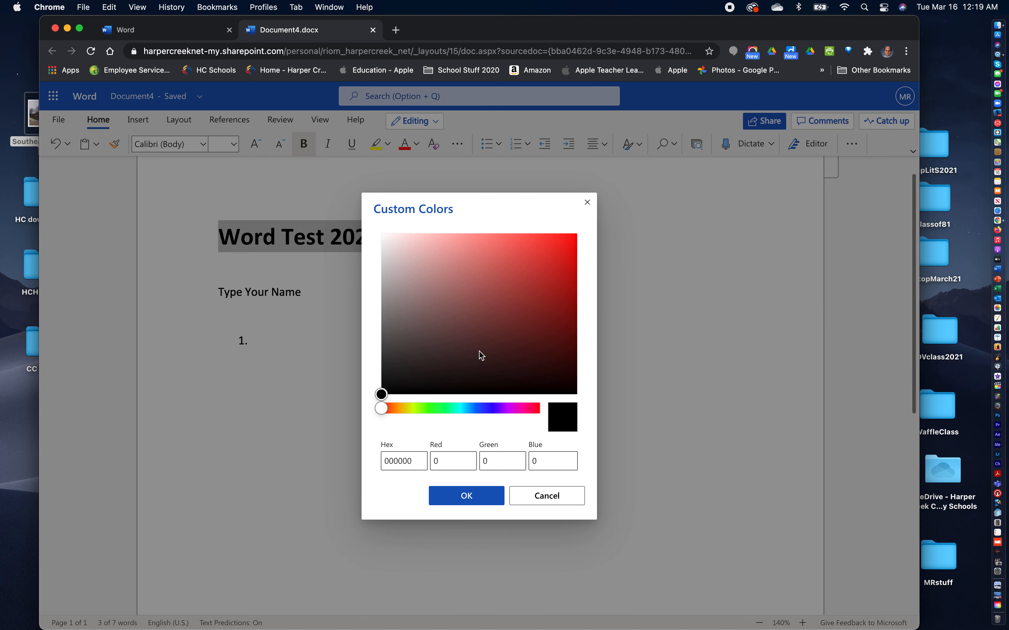
click(482, 409)
click(550, 289)
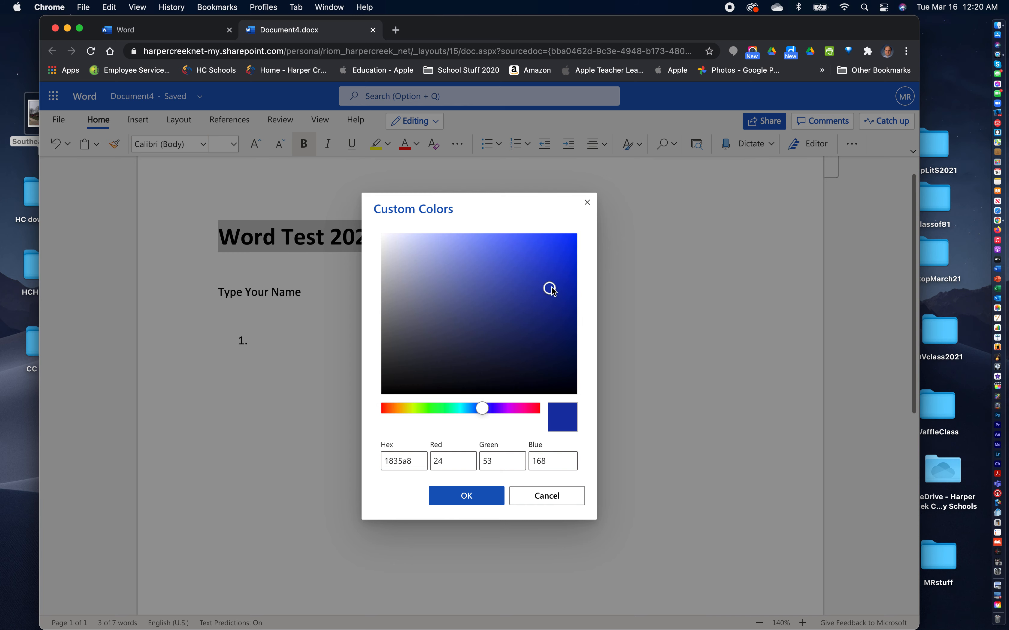
click(558, 263)
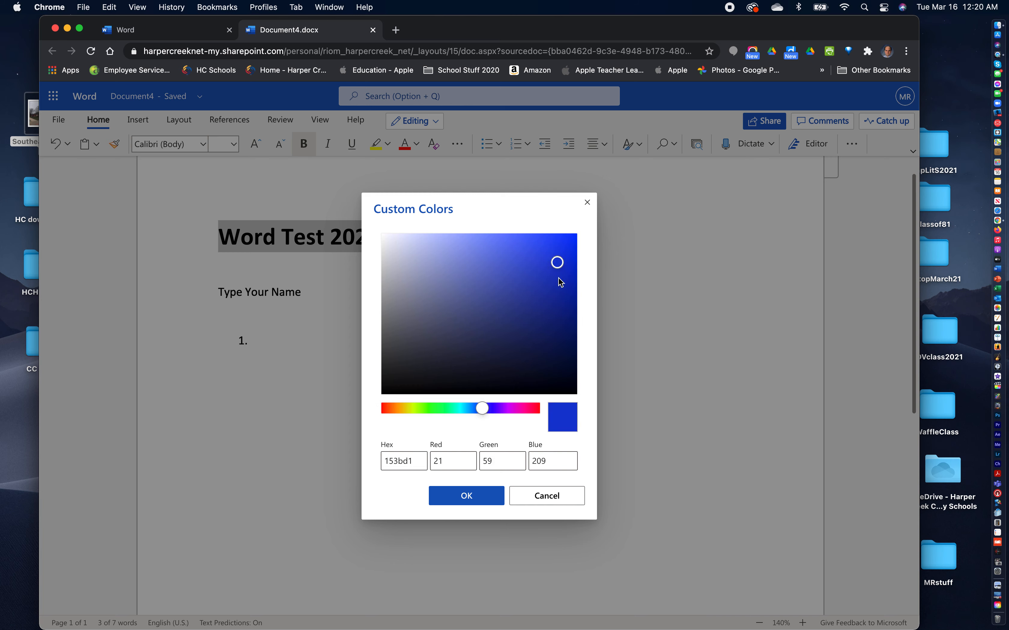
click(469, 499)
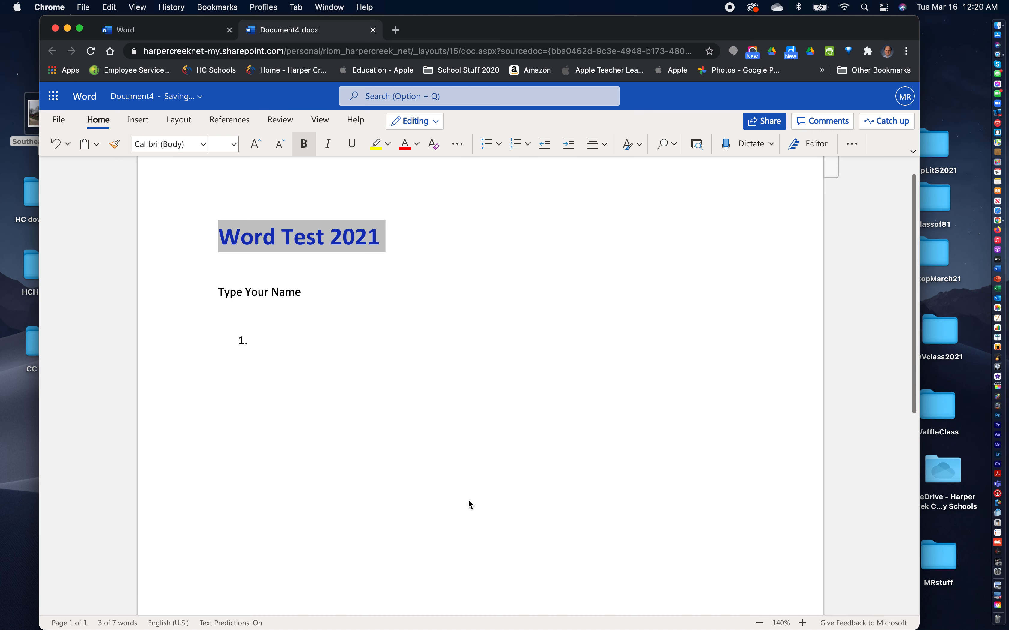
click(431, 253)
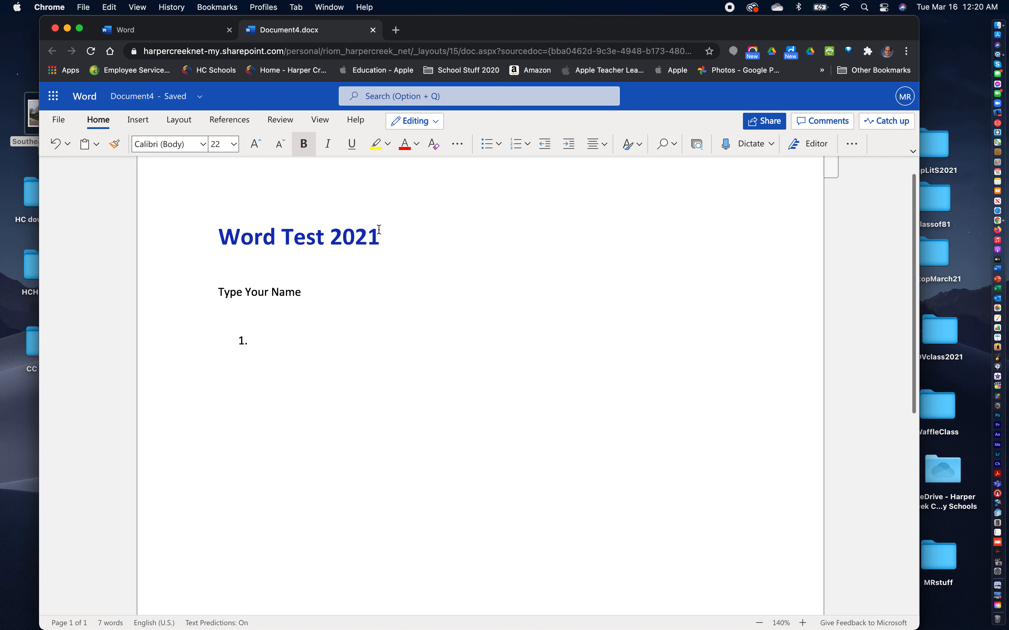
click(457, 145)
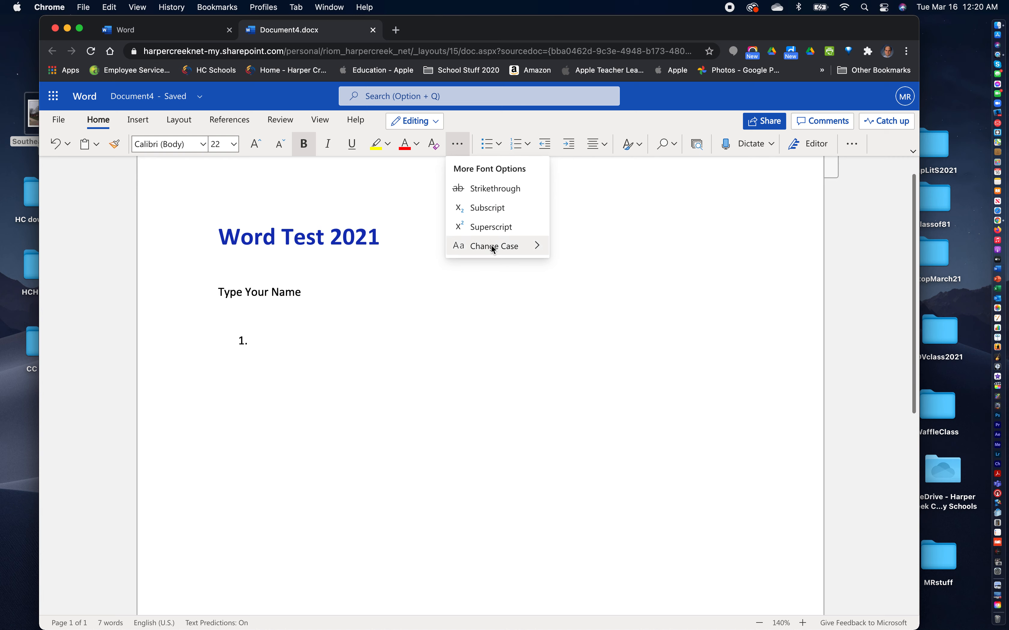
mouse_move(492, 250)
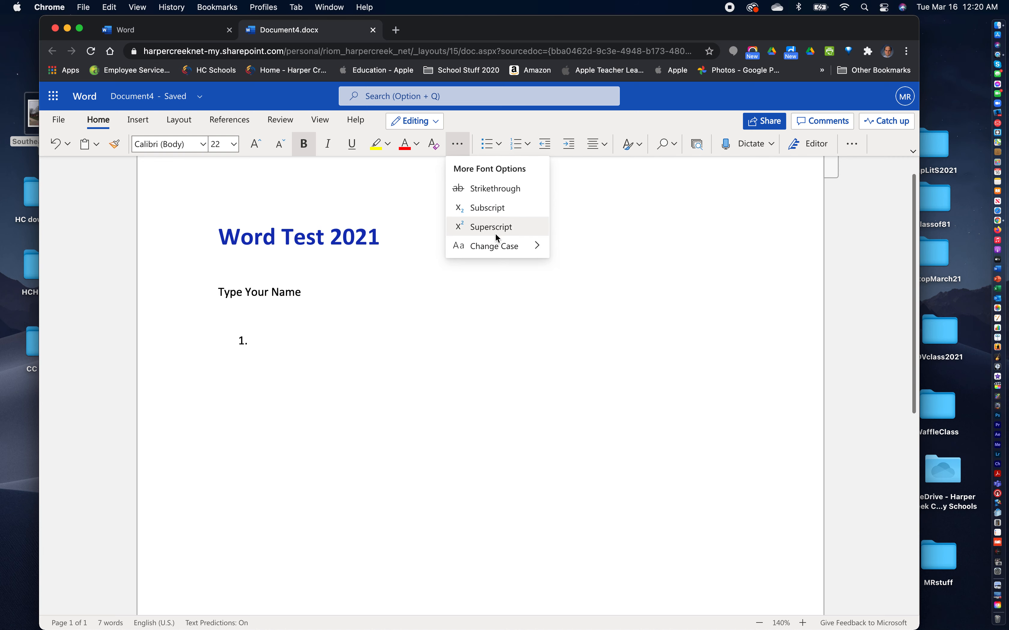
click(694, 224)
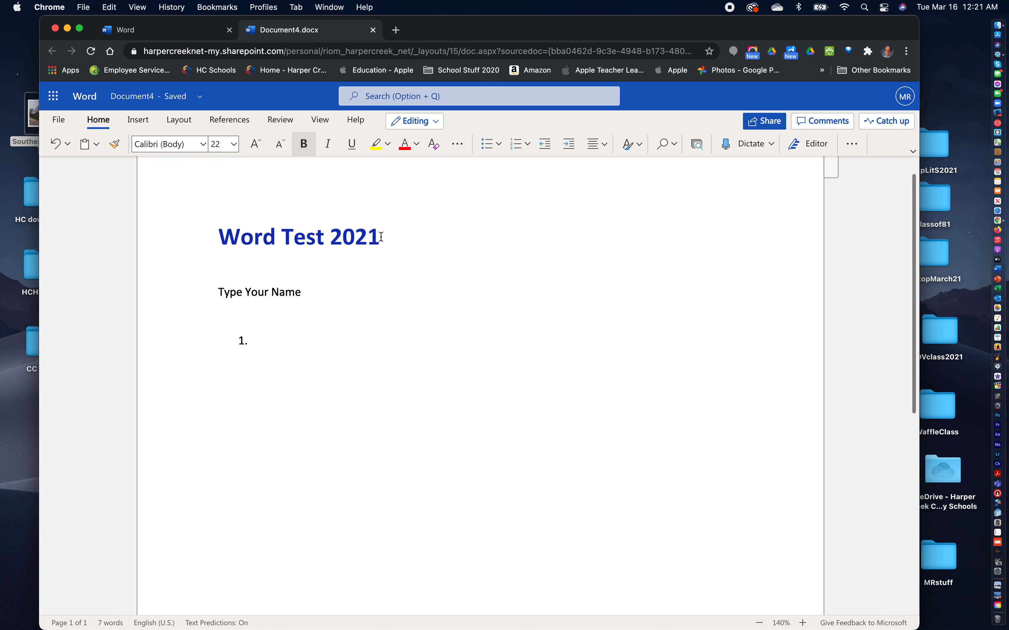
Step: Center the title "Word Test 2021" on the page
click(592, 147)
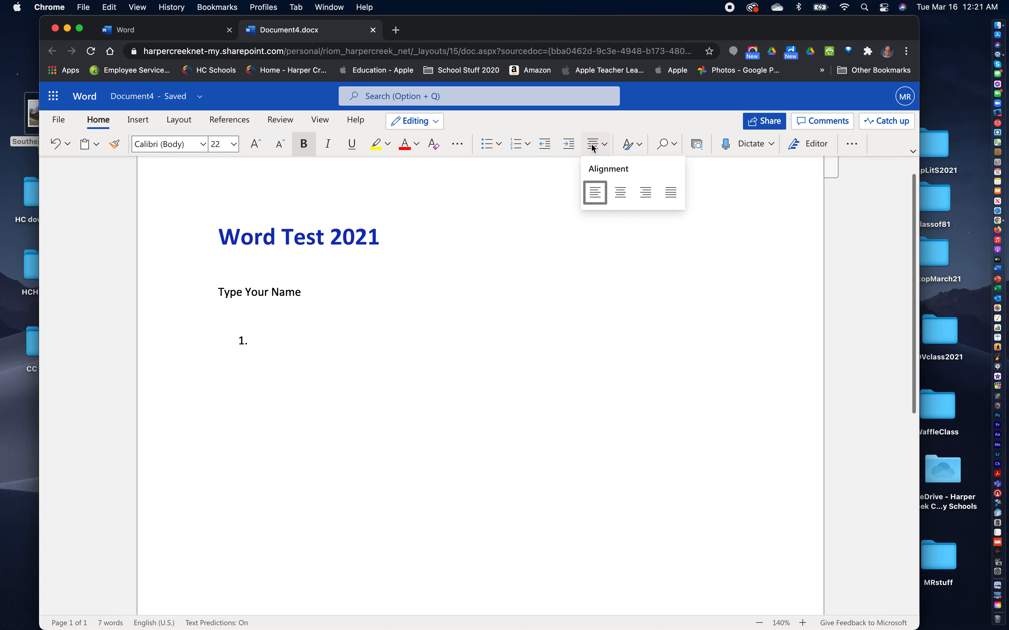
click(618, 194)
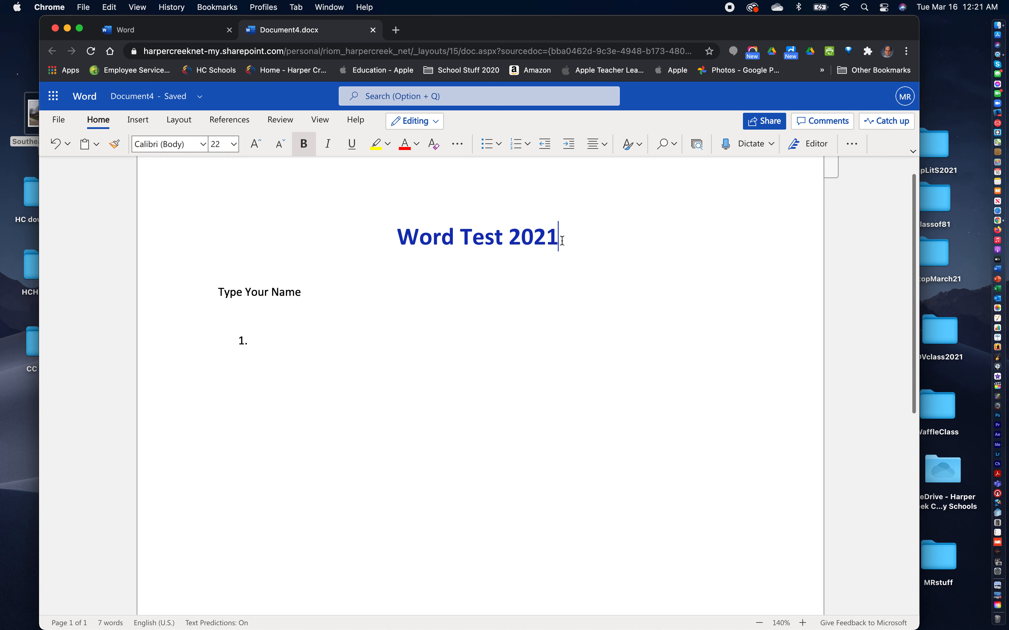
Step: Try right and left alignment on the title "Word Test 2021" and return it to centered alignment
drag(562, 241, 388, 240)
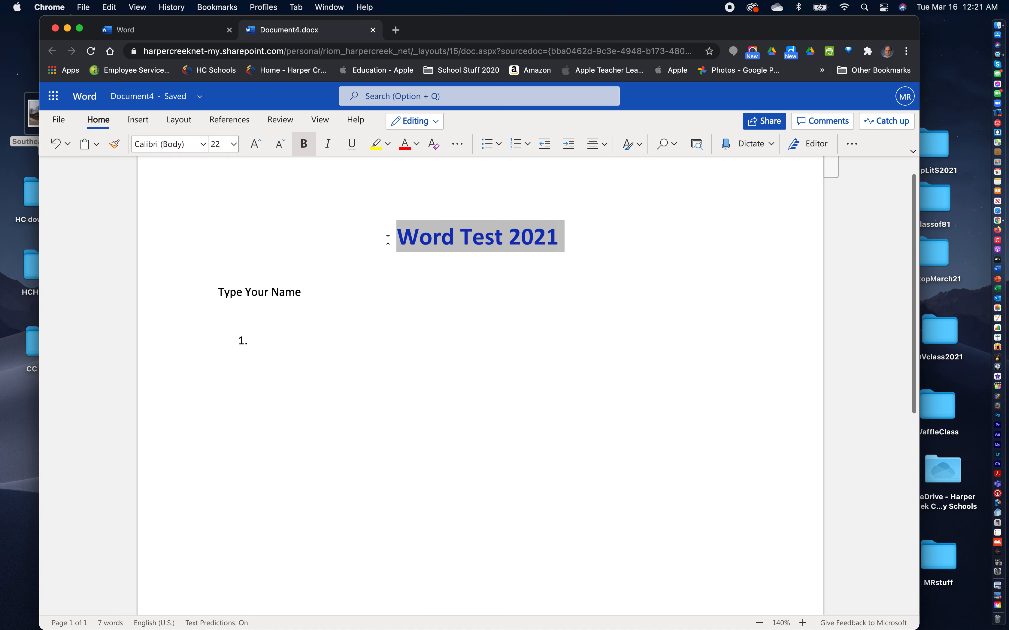
click(604, 145)
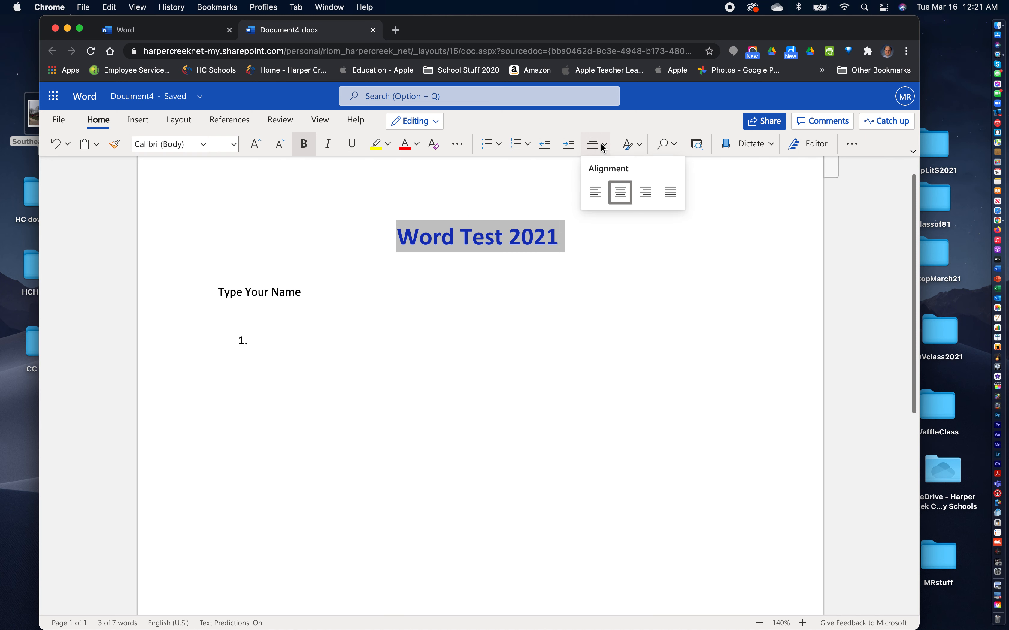
click(646, 193)
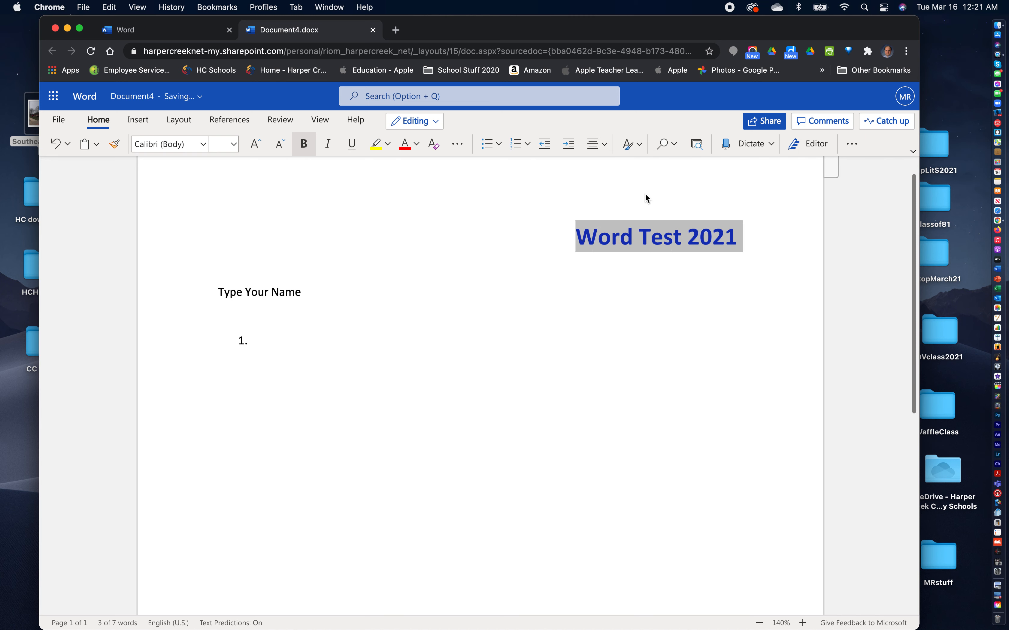
click(603, 146)
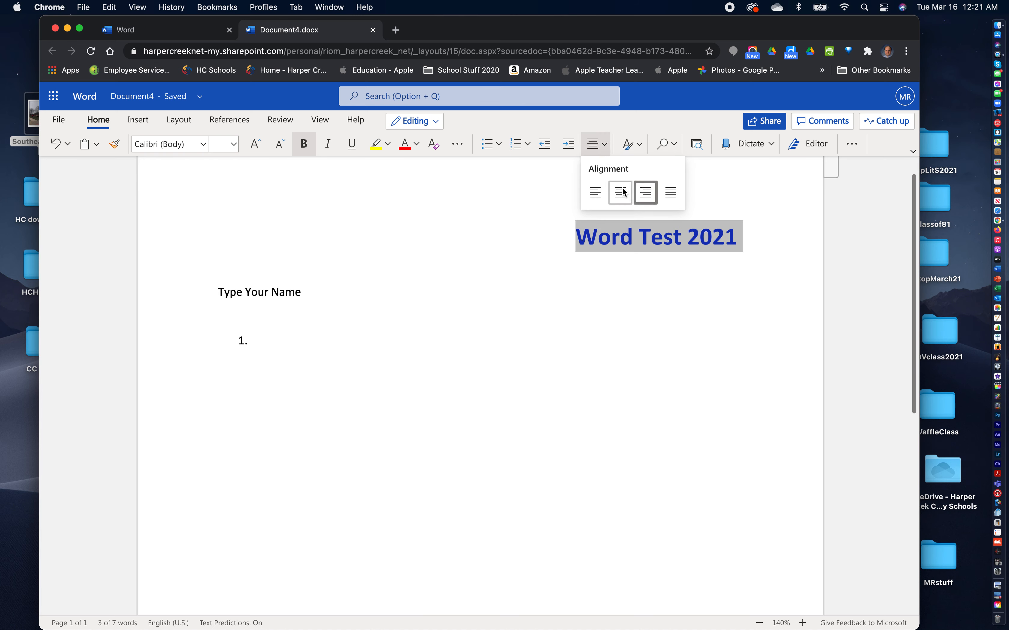
click(621, 192)
click(602, 144)
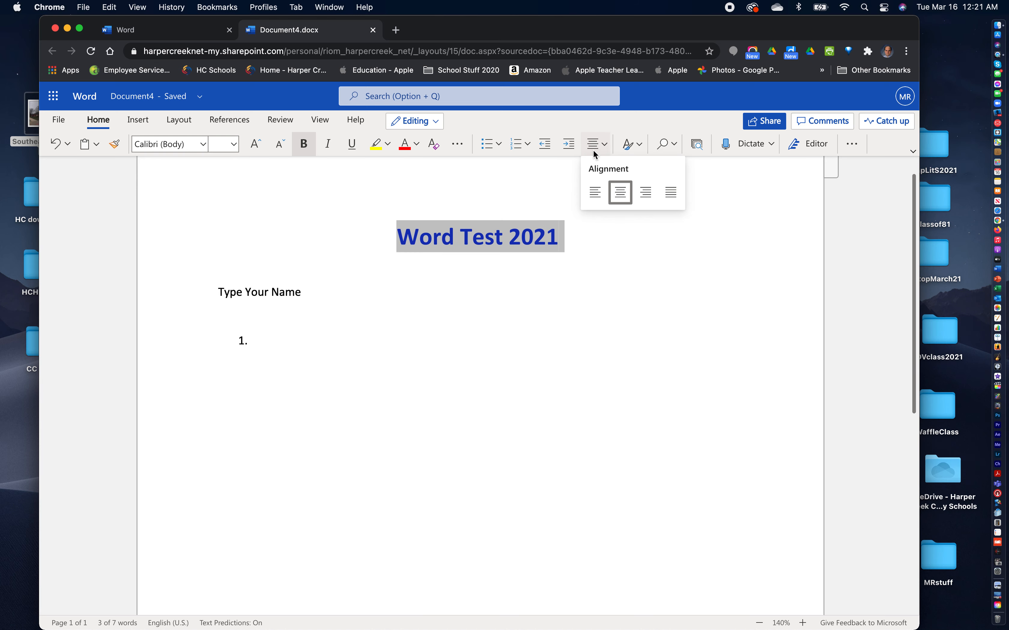
click(593, 193)
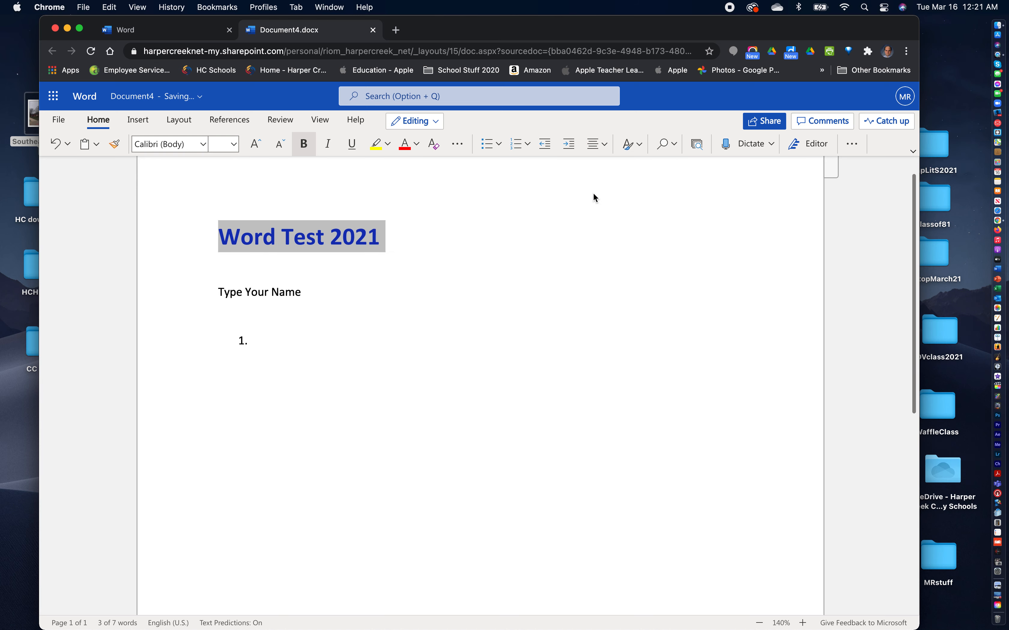
click(599, 149)
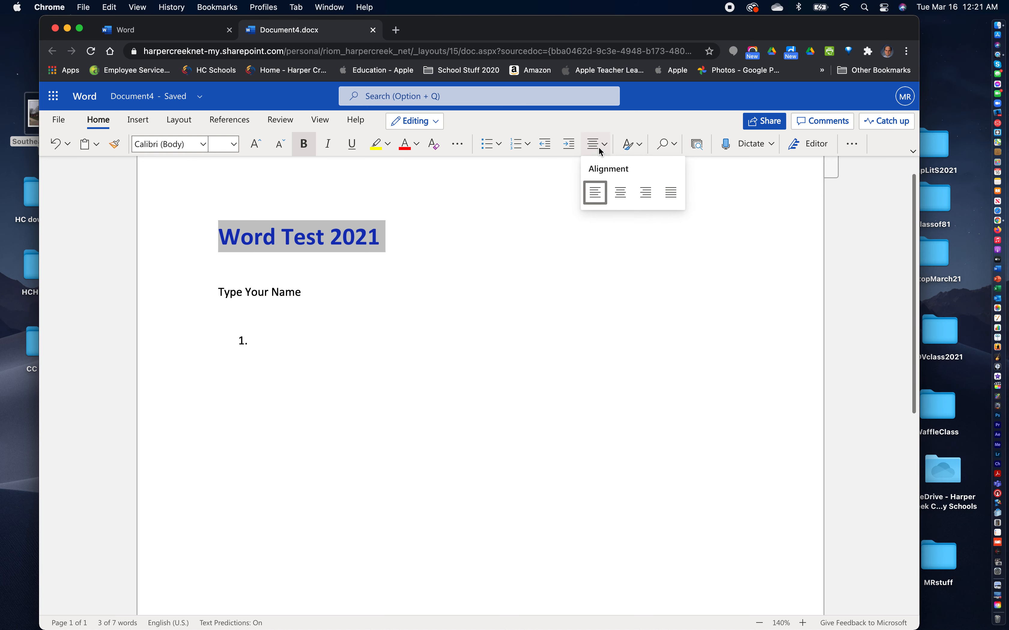
click(619, 193)
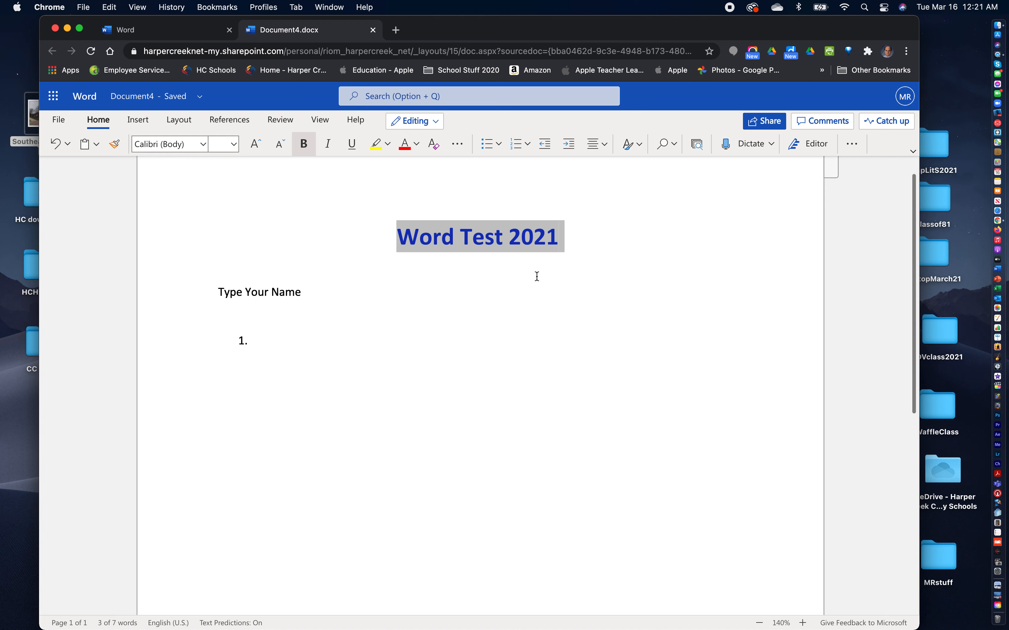
click(495, 285)
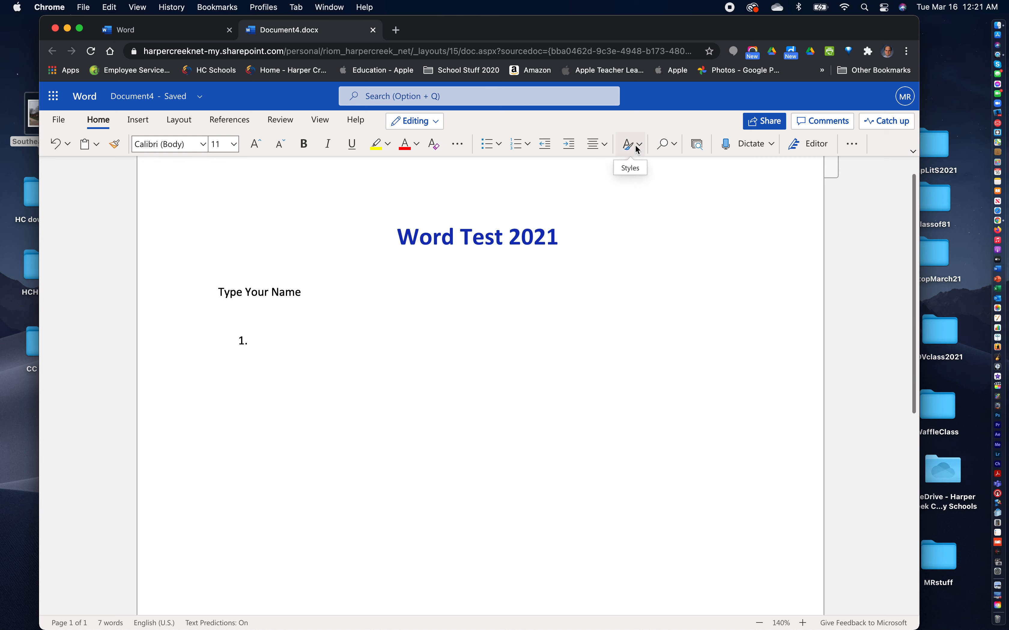
Step: Select the title "Word Test 2021" and view the available text styles without applying one
double_click(479, 236)
triple_click(480, 238)
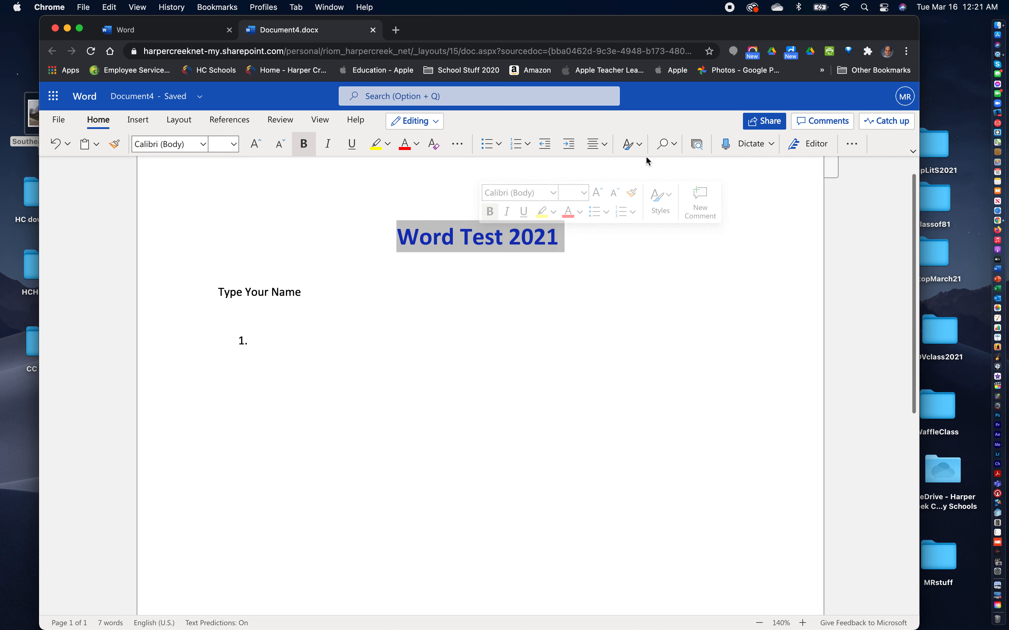
click(638, 145)
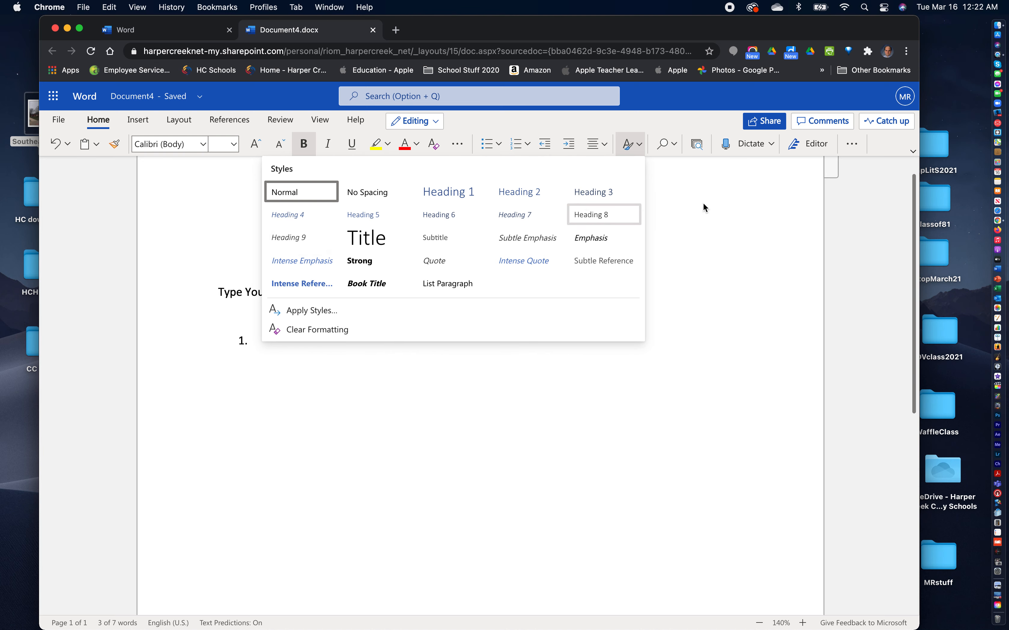
key(Escape)
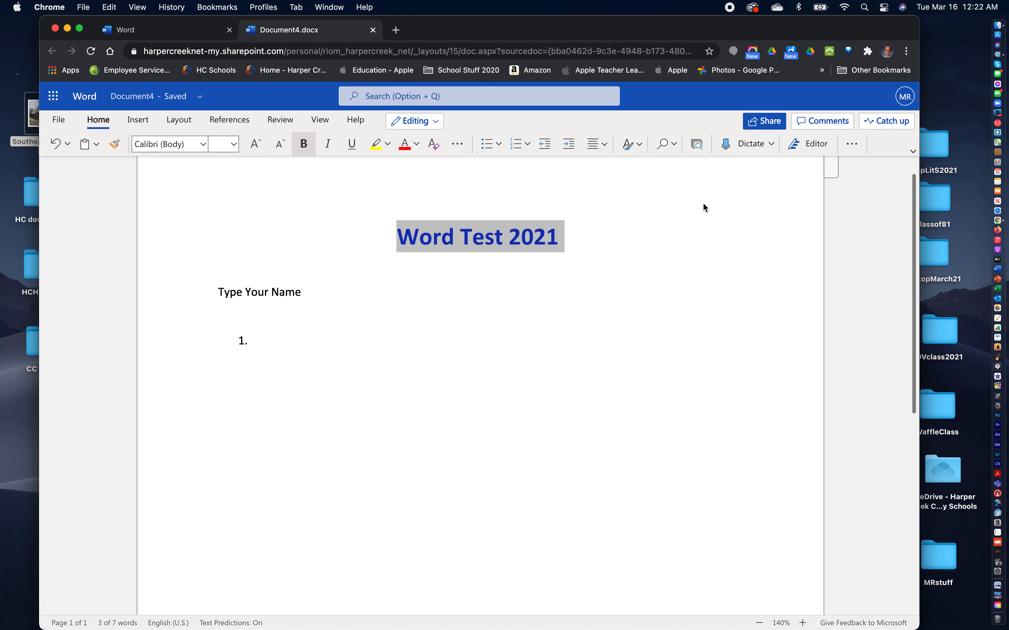
Step: View the Find and Replace commands, and review the Editor's correction and refinement categories
click(673, 145)
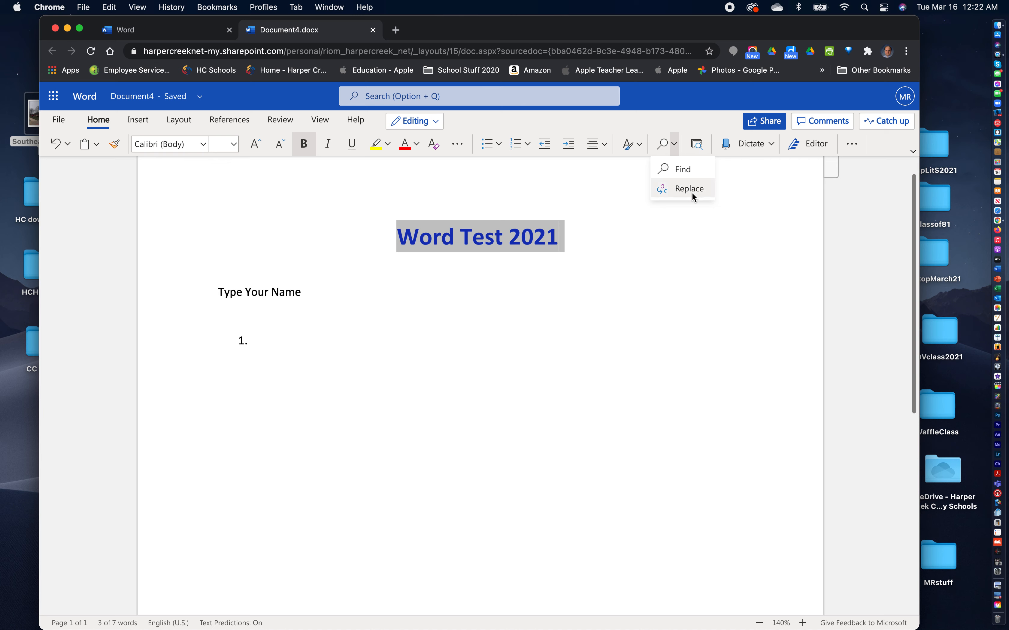
click(681, 271)
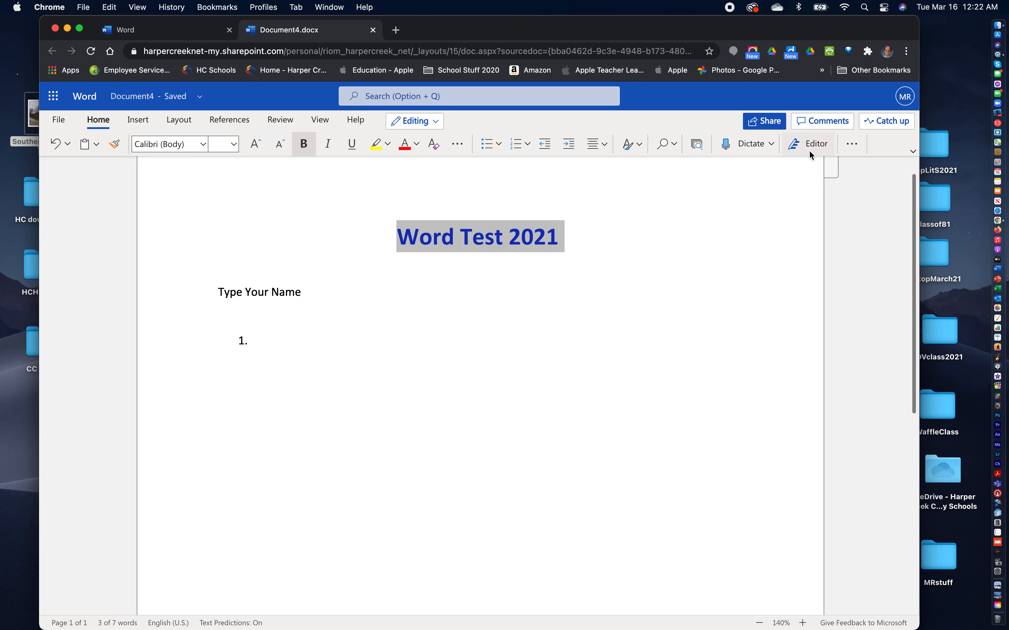
click(816, 145)
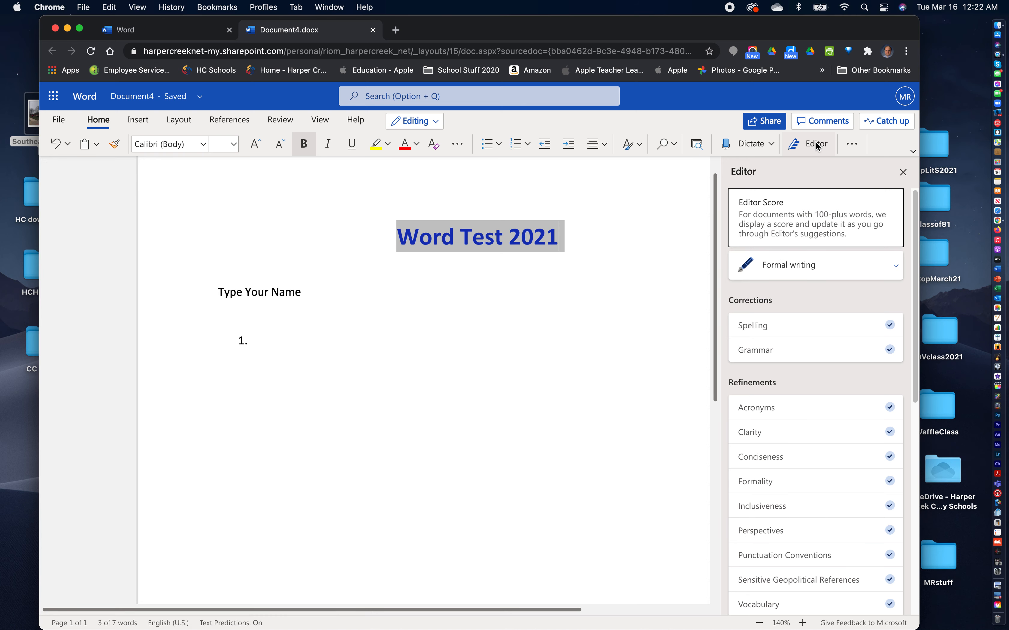
click(903, 172)
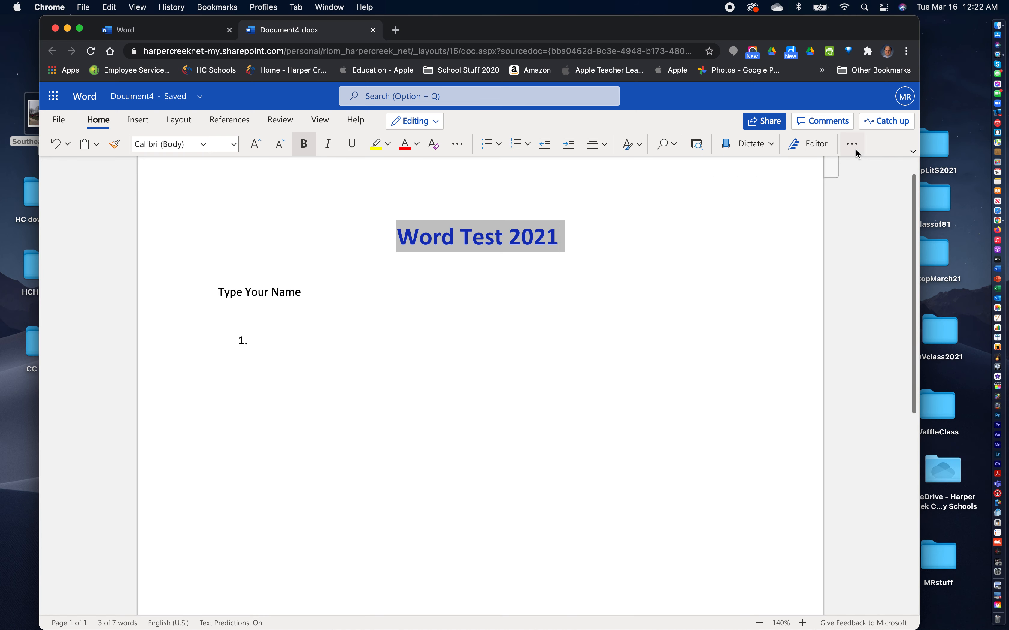
Step: View the additional paragraph commands and the line spacing choices without changing the title "Word Test 2021"
click(853, 146)
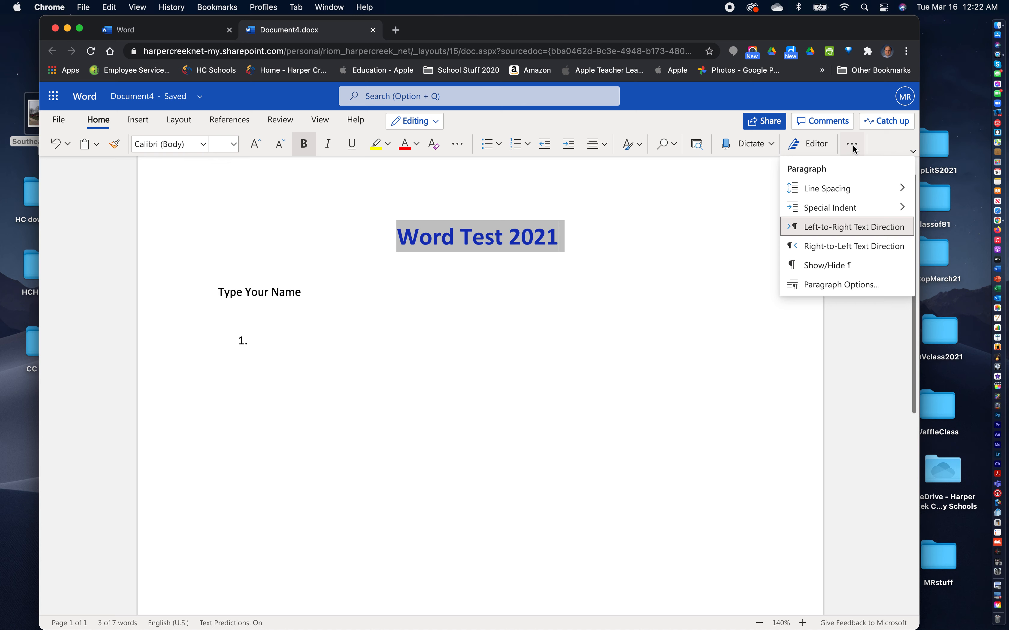
mouse_move(840, 193)
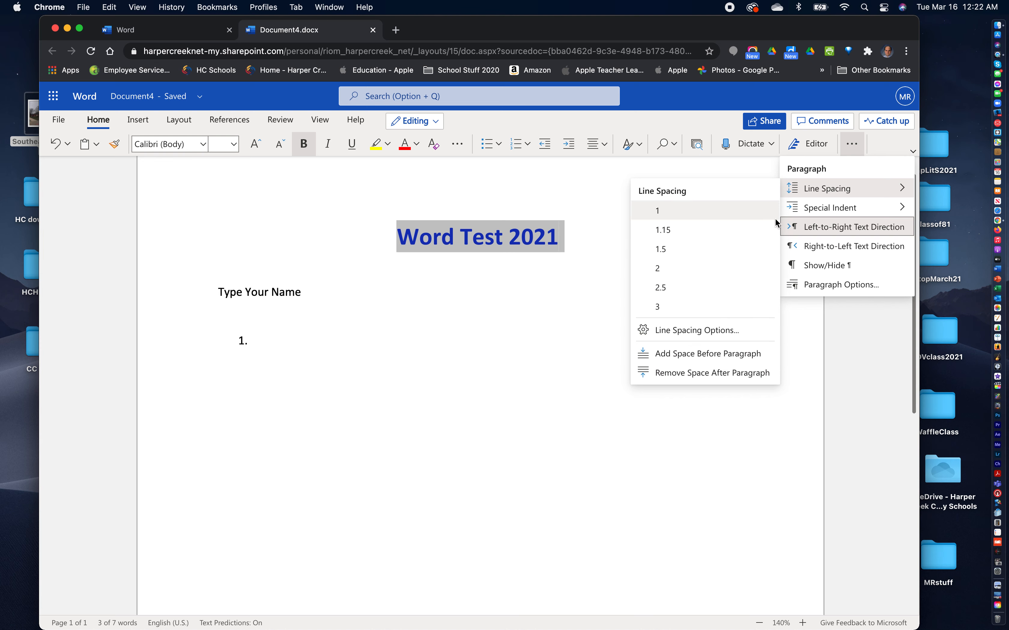
mouse_move(813, 216)
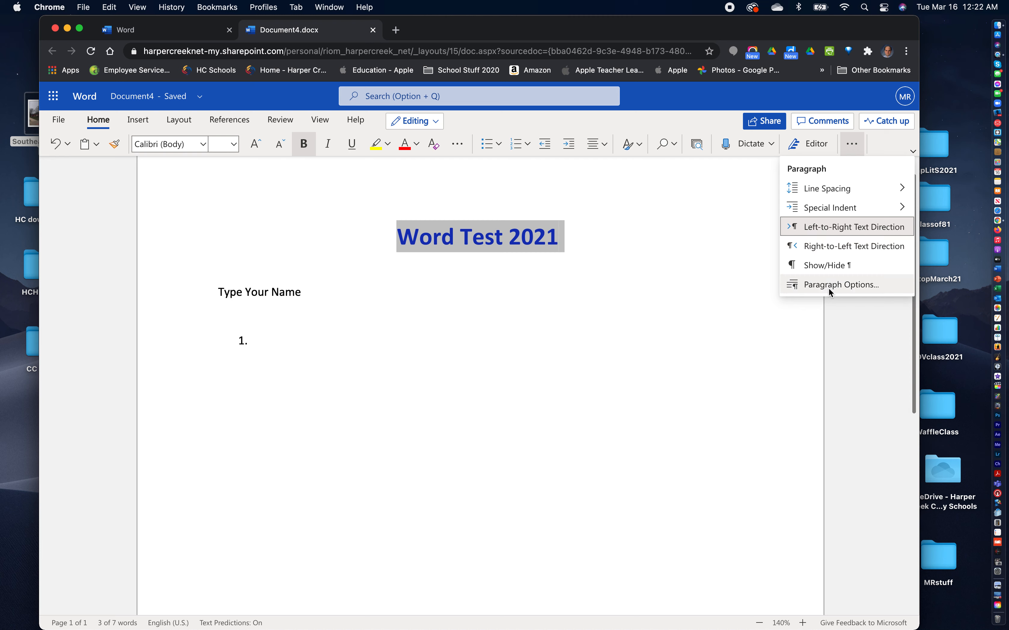
click(720, 282)
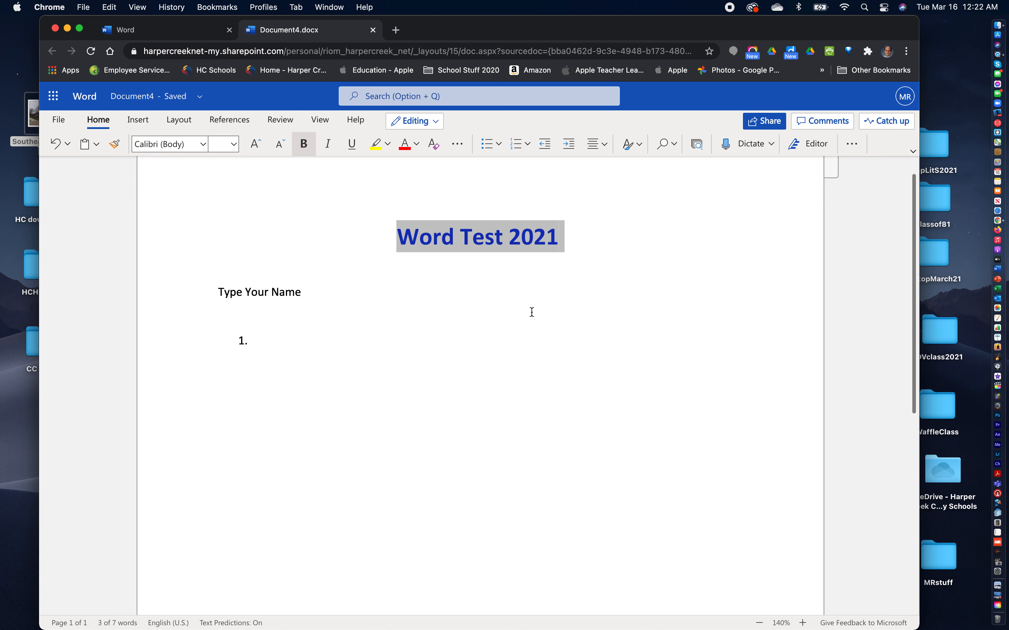
Step: Enter "You can highlight words in different colors." as the first item of the numbered list
click(288, 337)
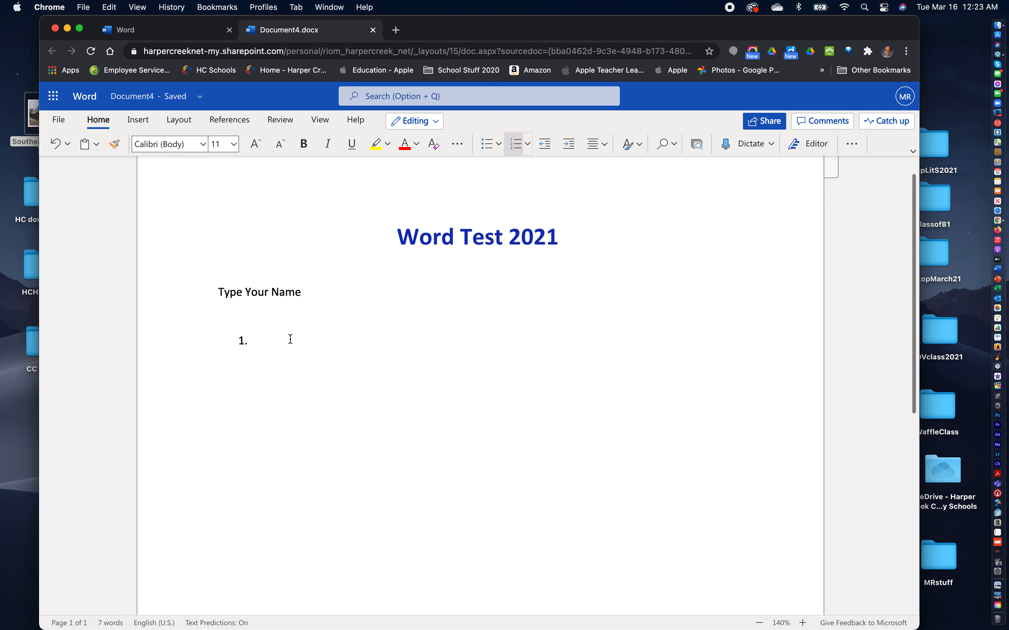
text(You can highlight words)
text(in )
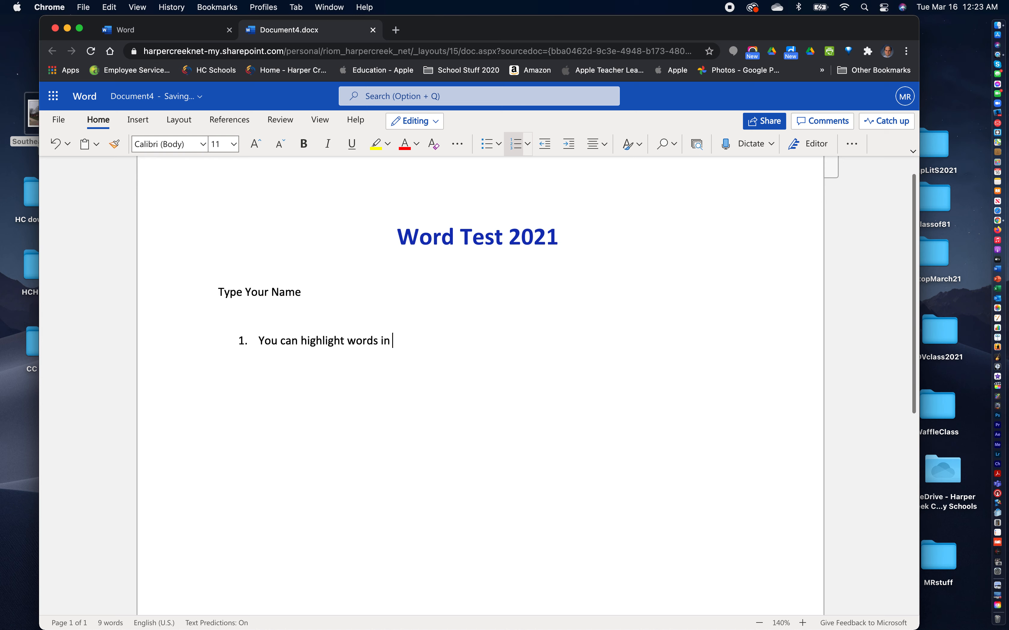
text(different colors.)
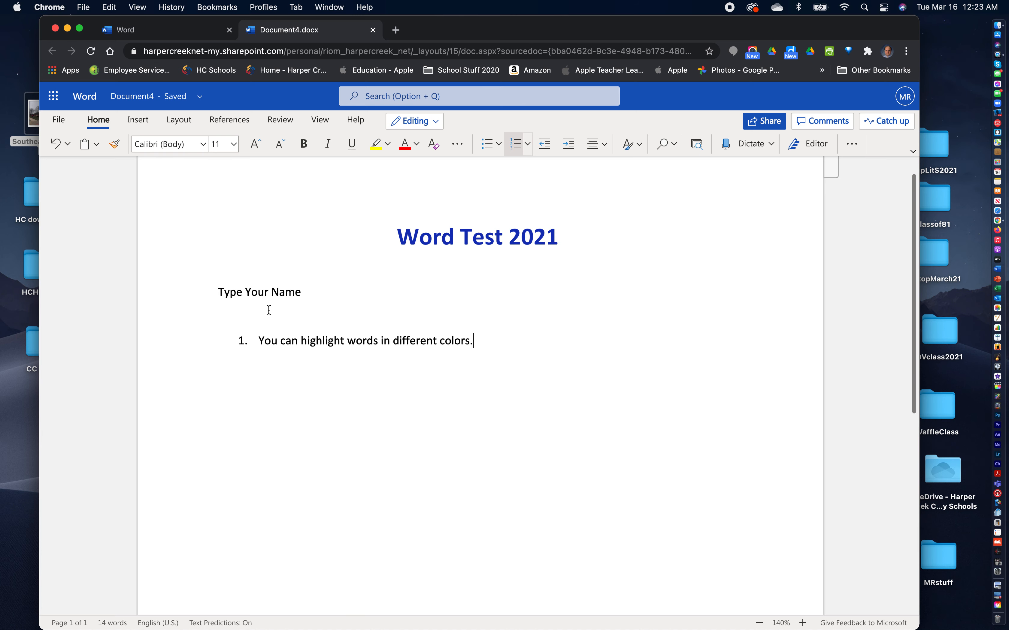
Step: Set the font size of the "Type Your Name" line and the first list item to 18
drag(208, 270, 529, 354)
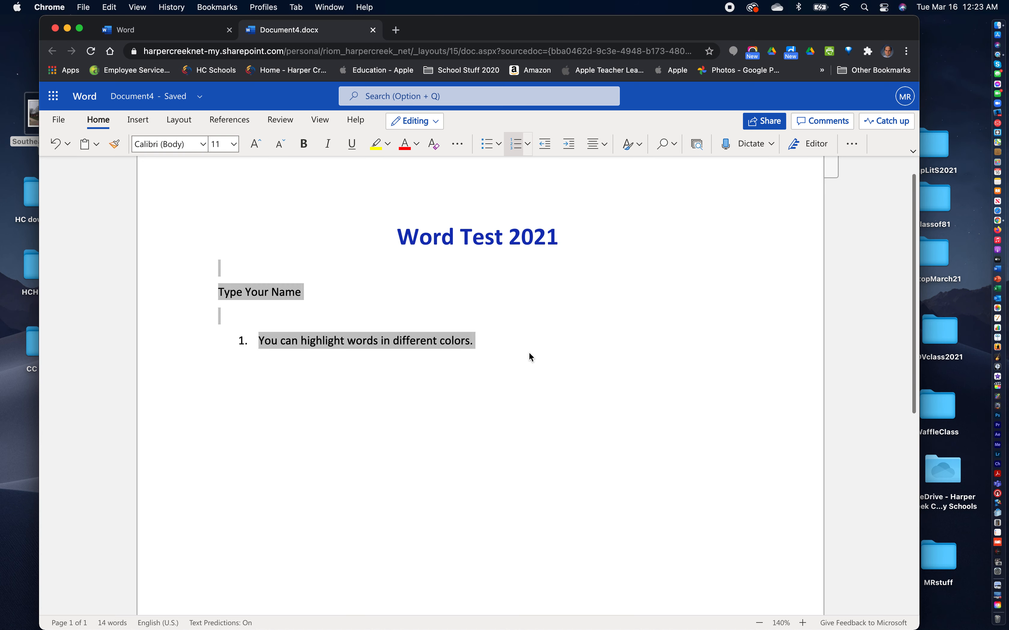
click(234, 144)
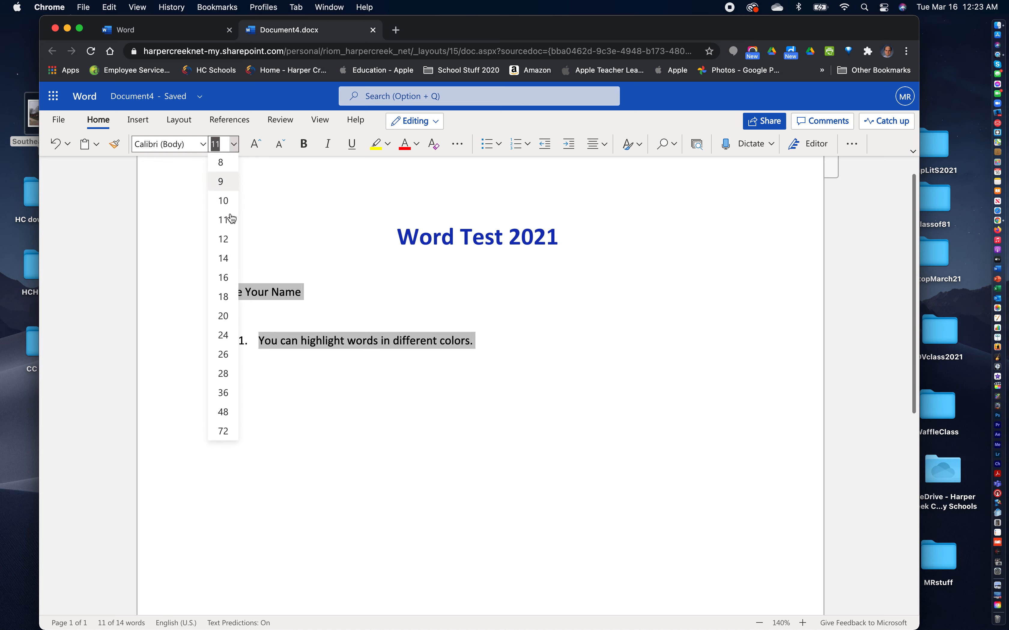
click(225, 290)
click(706, 342)
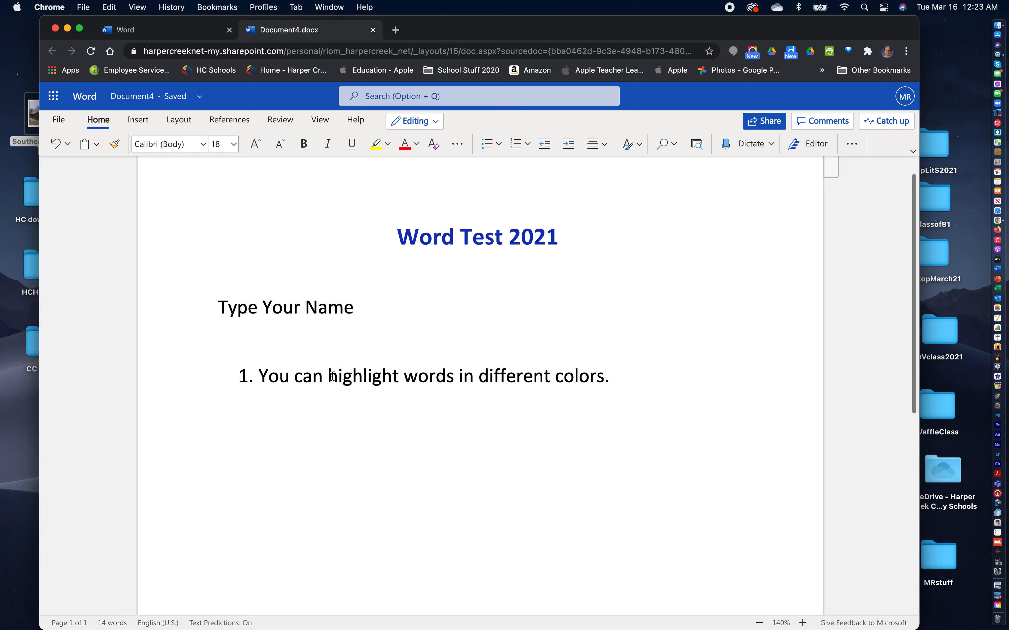
Step: Highlight the word "highlight" in yellow and the word "different" in bright green in the first list item
drag(329, 376, 402, 383)
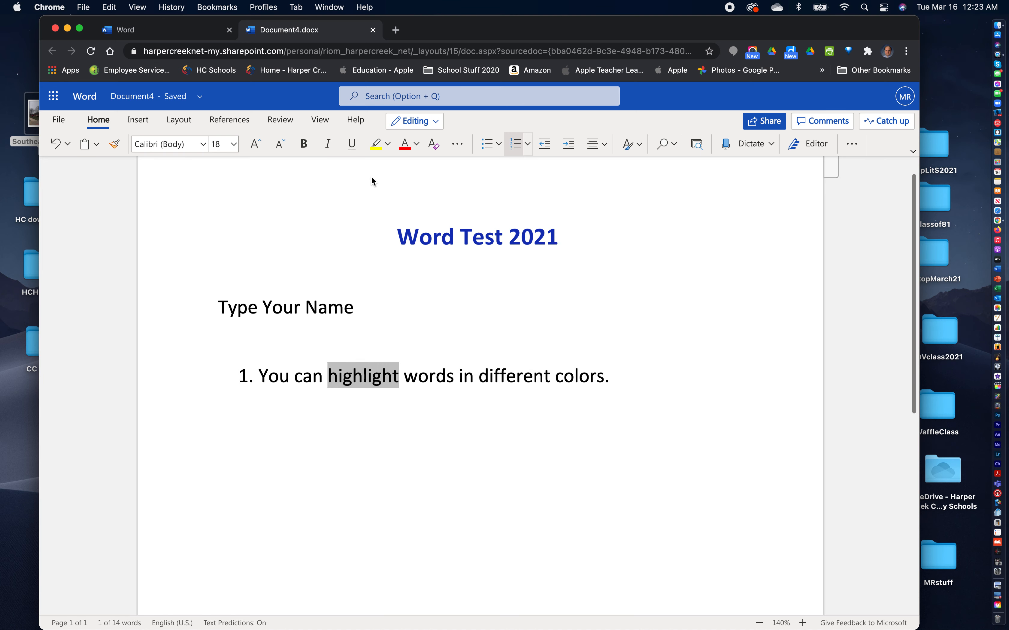
click(376, 149)
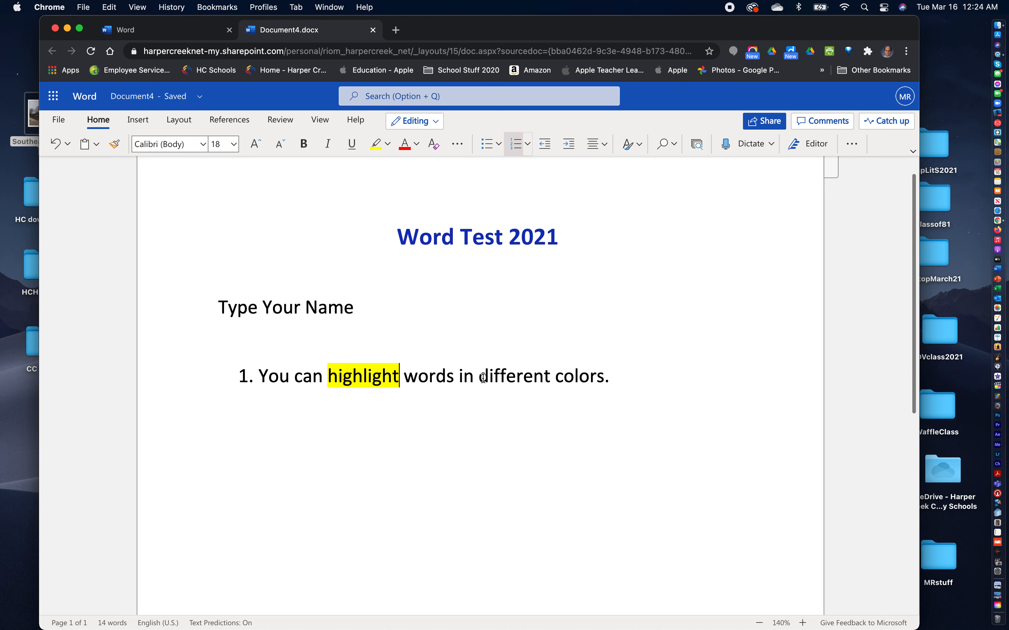
drag(480, 377, 549, 375)
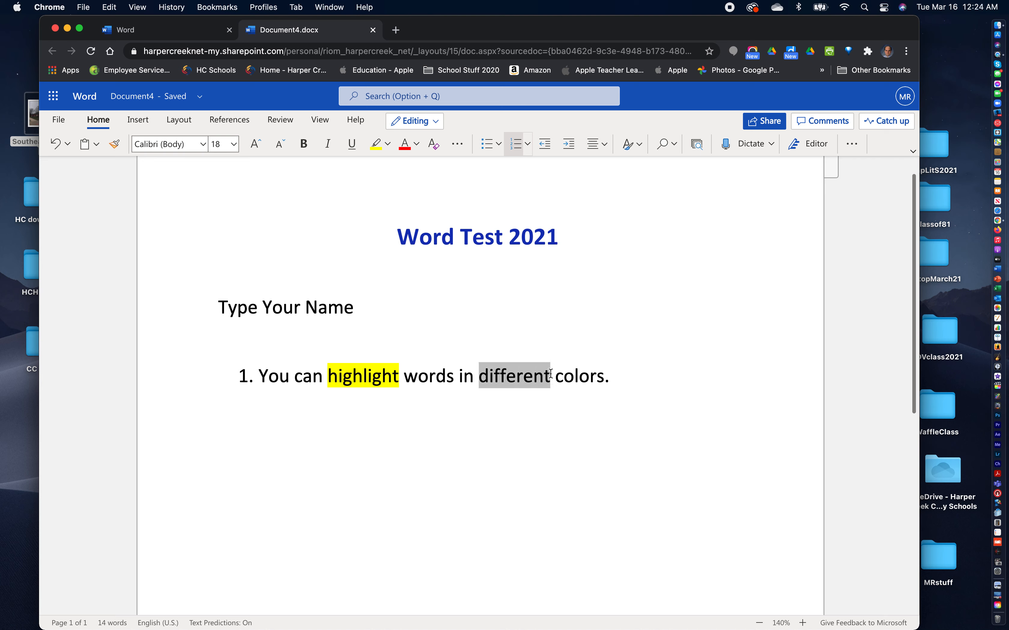
click(388, 146)
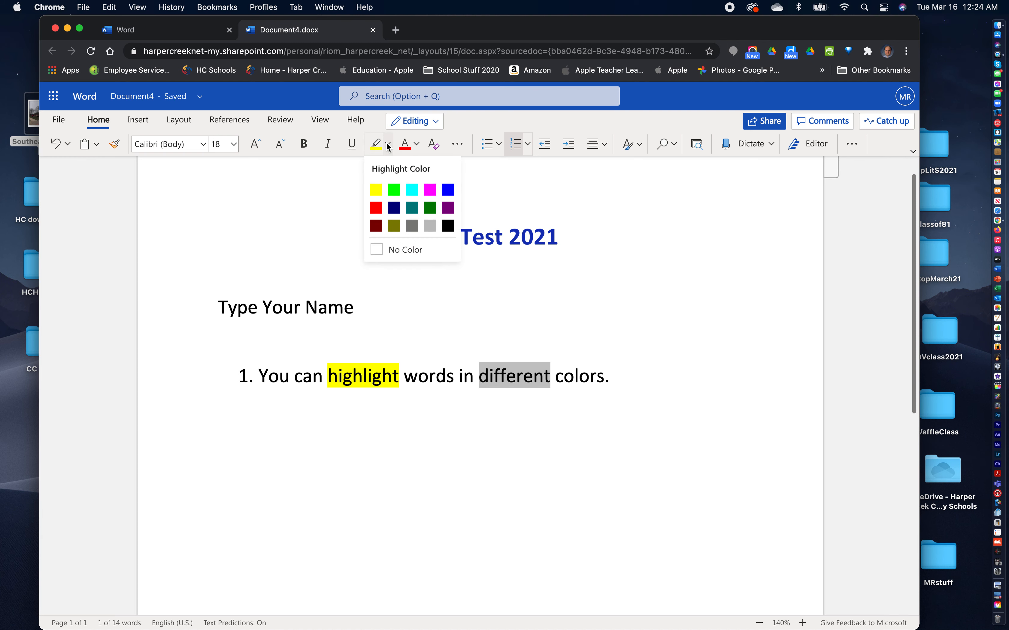
click(393, 190)
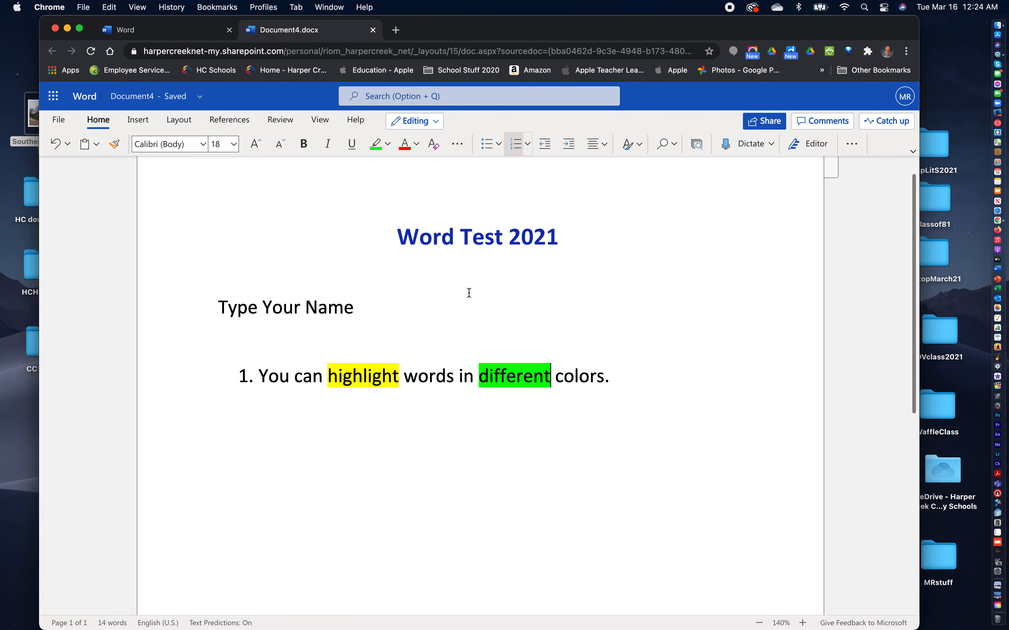
Step: Highlight the word "You" in magenta and the word "colors" in dark green in the first list item
drag(262, 375, 290, 376)
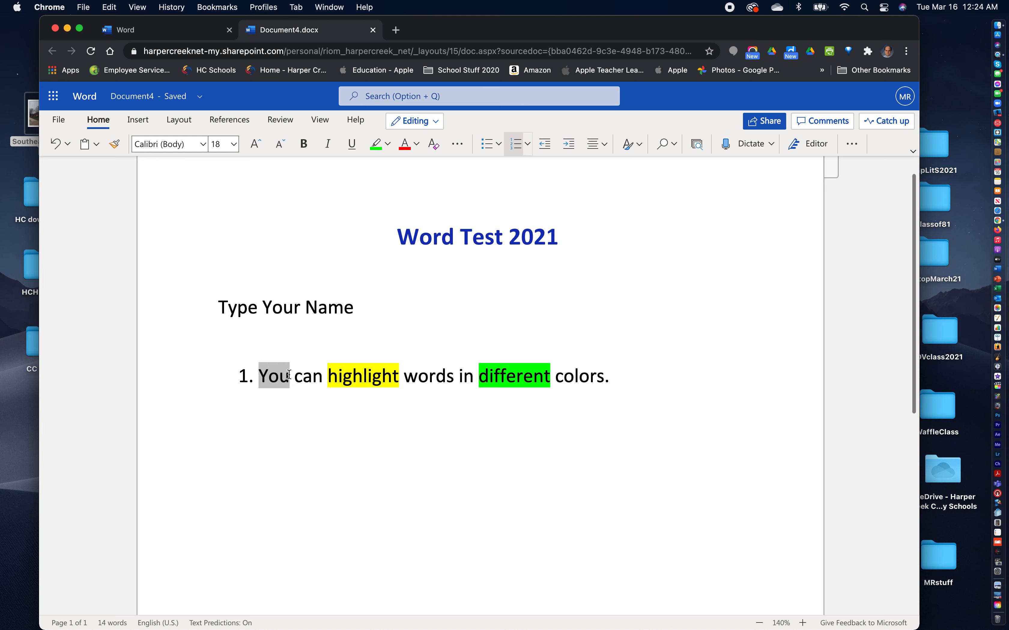
click(389, 144)
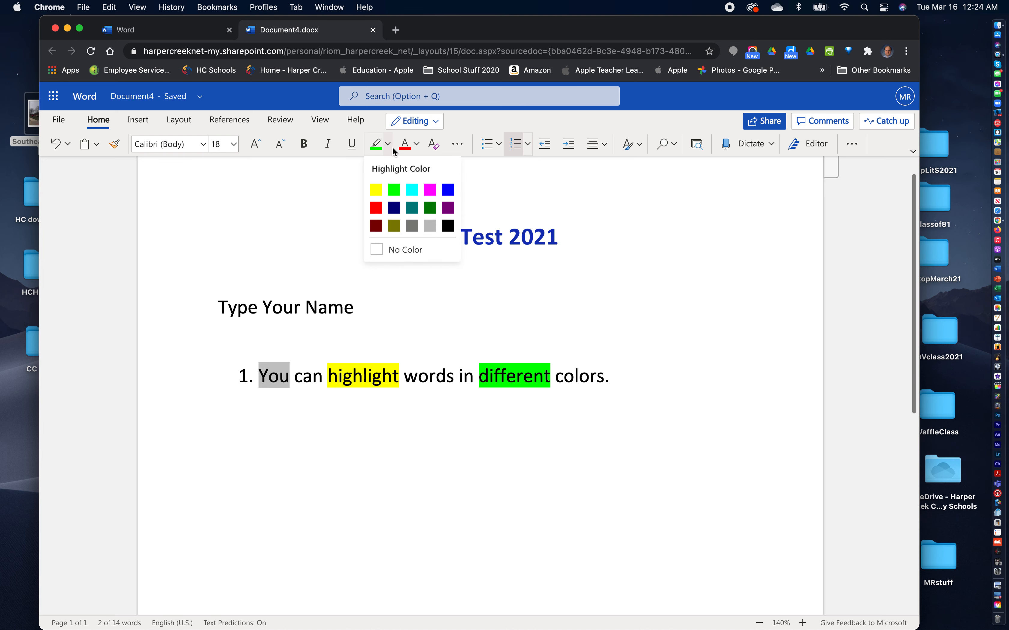
click(430, 189)
drag(556, 376, 603, 374)
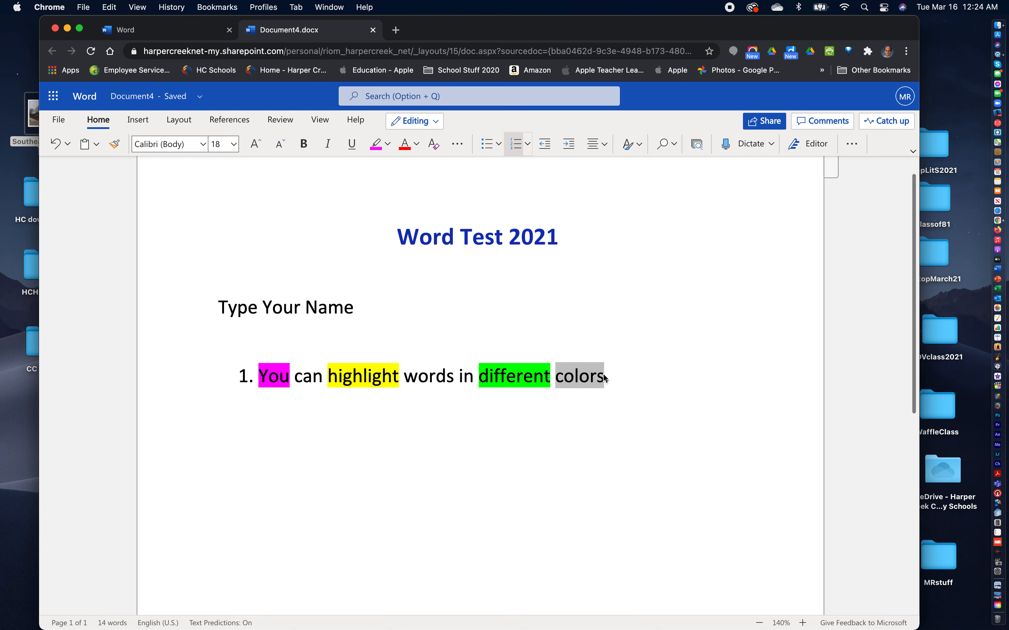
click(387, 144)
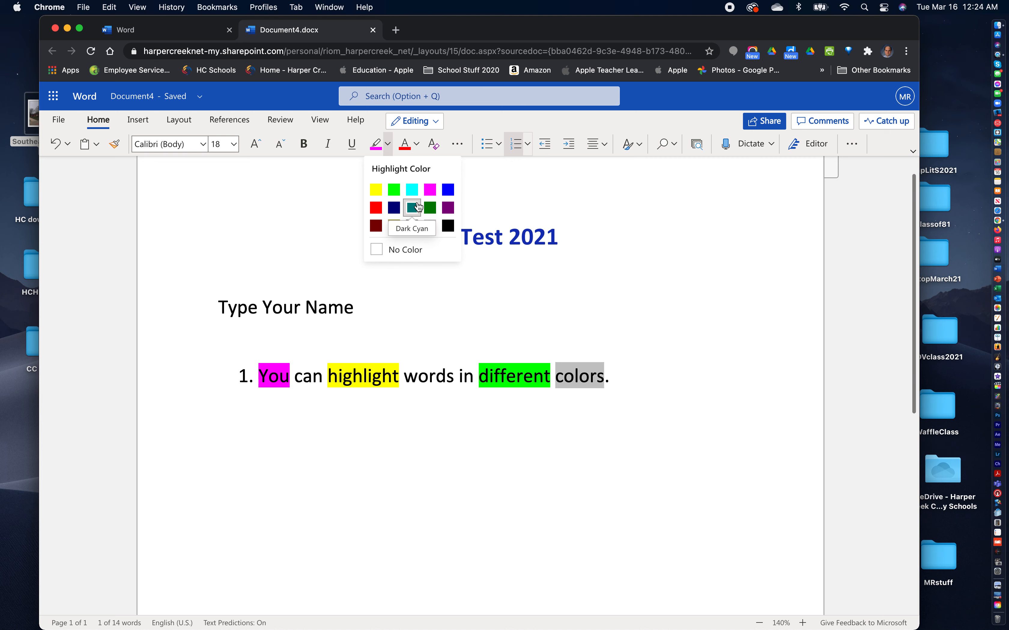
click(429, 208)
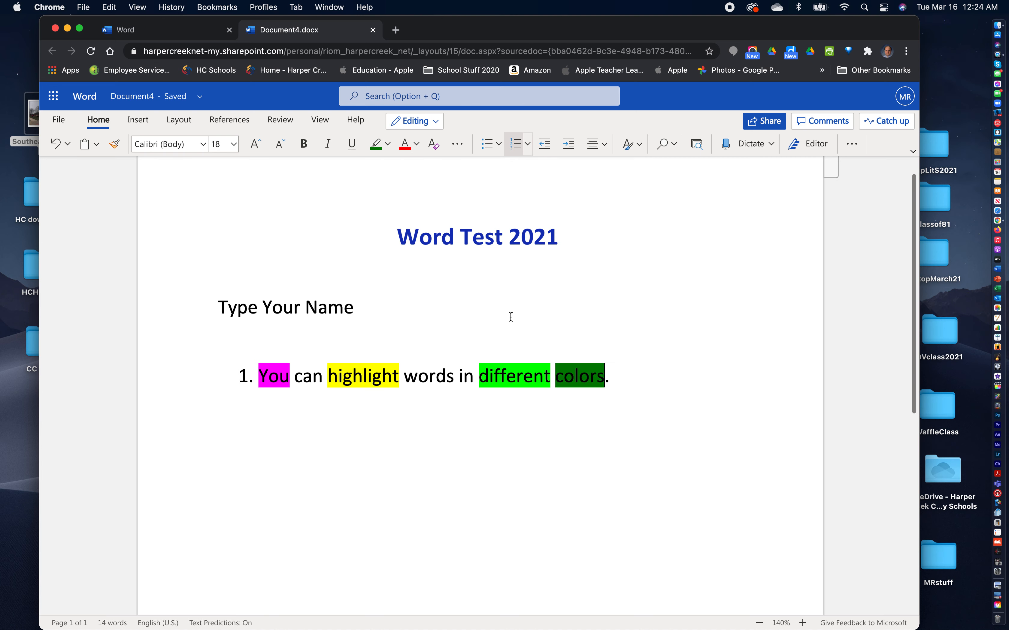
Step: Add a second numbered item reading "Sometimes you will use Bold, Italic and Underline in Word."
click(436, 327)
click(637, 380)
key(Return)
key(Return)
key(Return)
key(Return)
click(652, 375)
key(Return)
text(Sometimes you w)
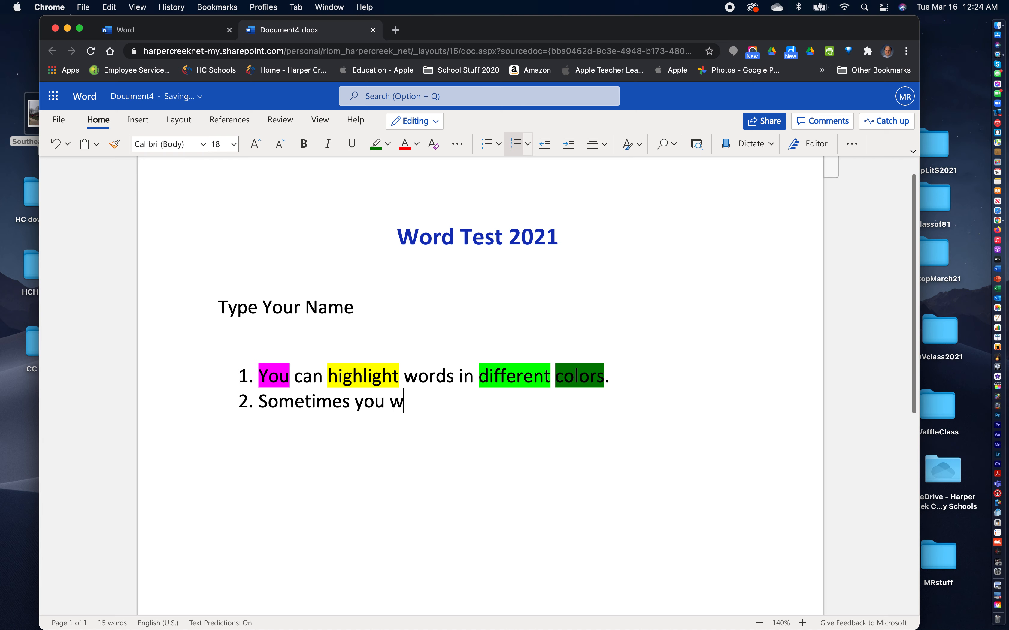
text(ill use Bold)
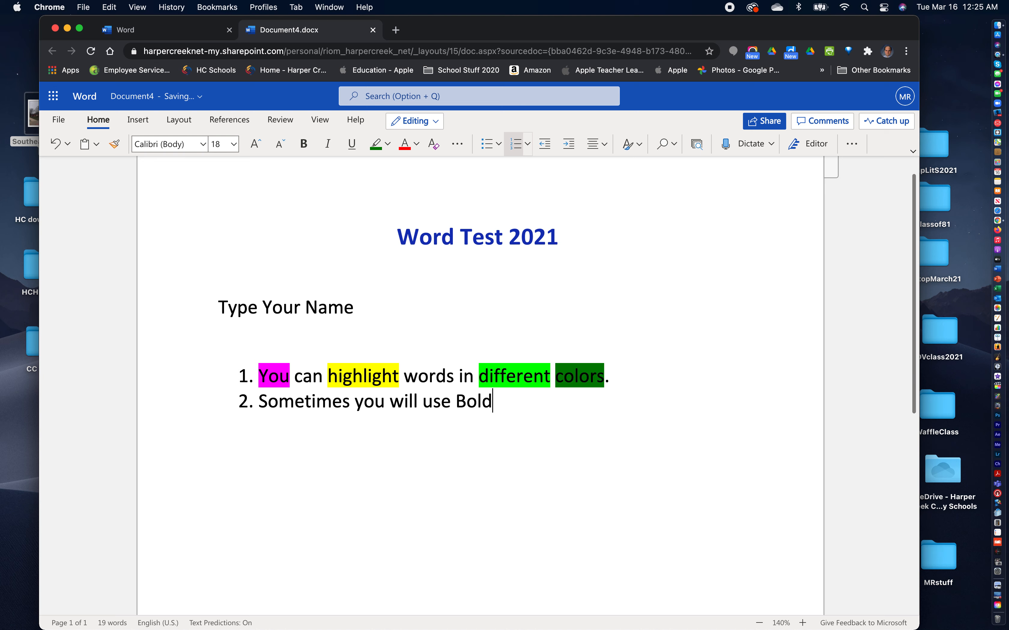
text(, Italic and )
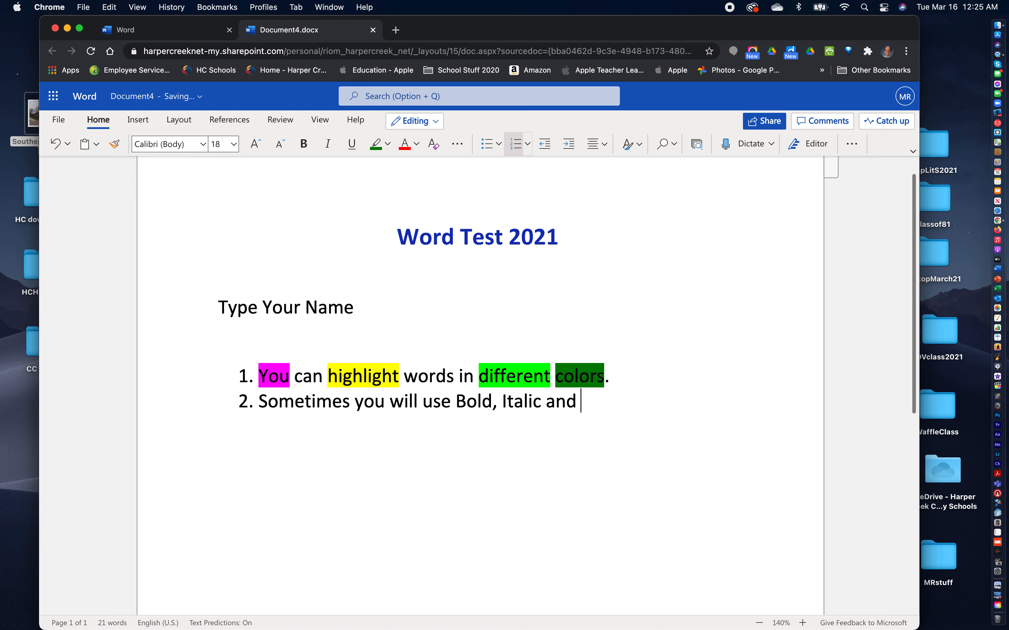
text(Underline)
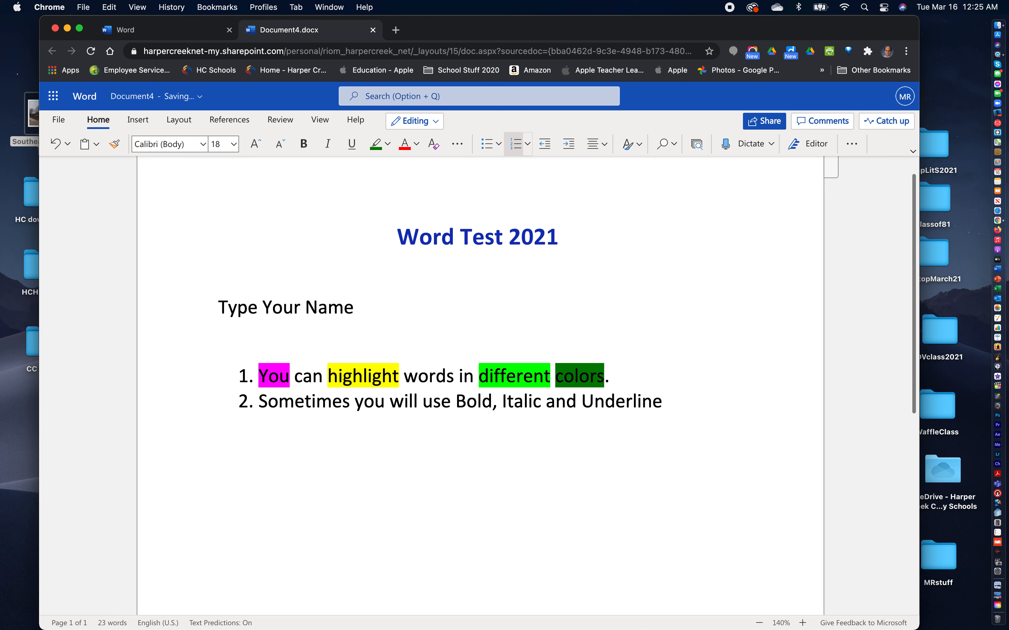
text( in Word.)
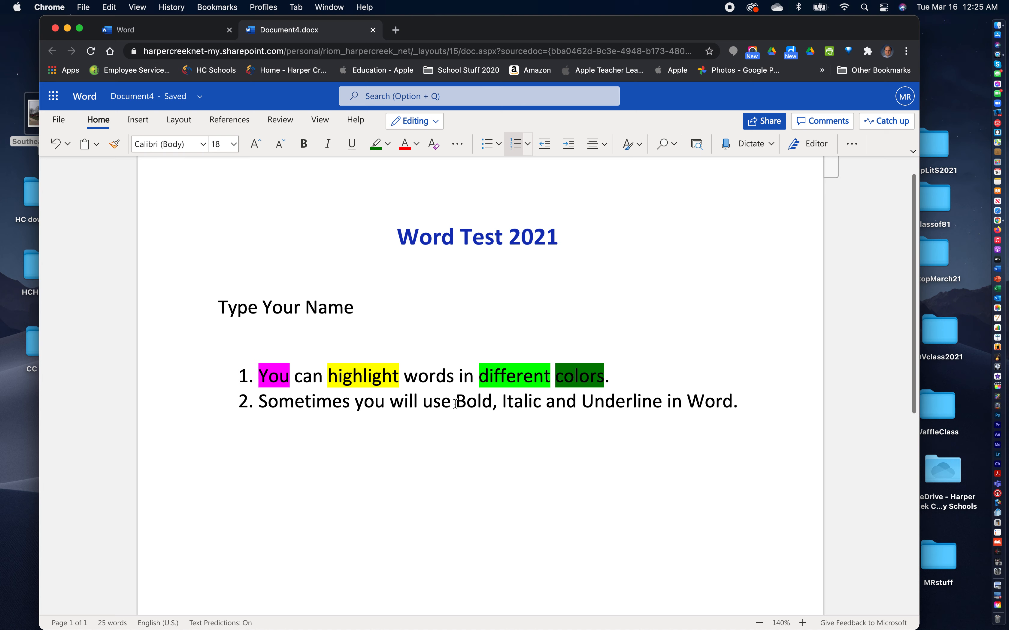
Step: In the second list item, make "Bold" bold, "Italic" italic and "Underline" underlined
drag(455, 401, 492, 400)
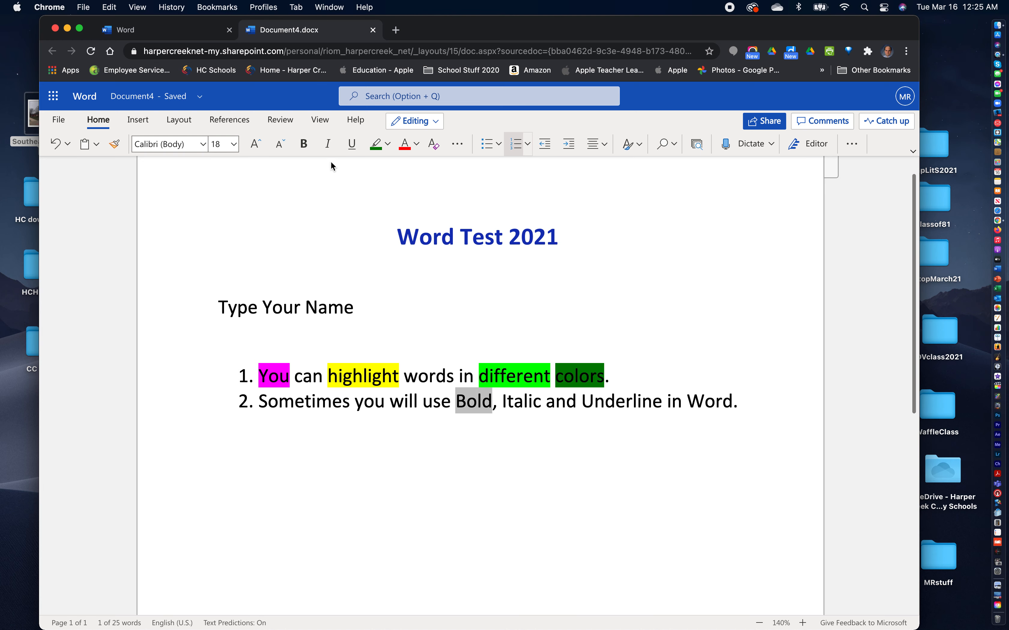
click(304, 144)
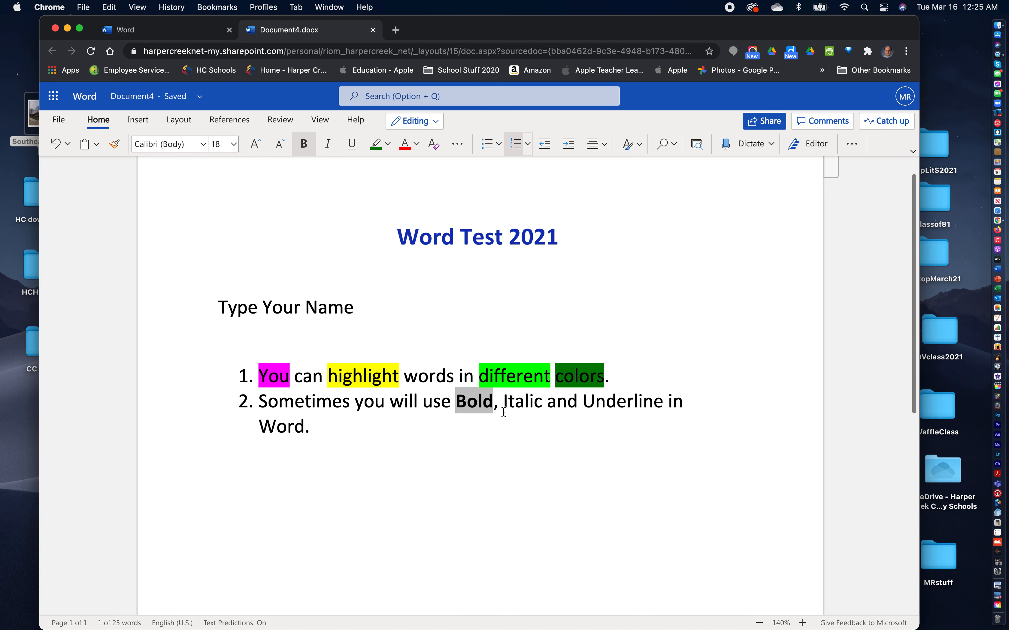
drag(505, 401, 543, 401)
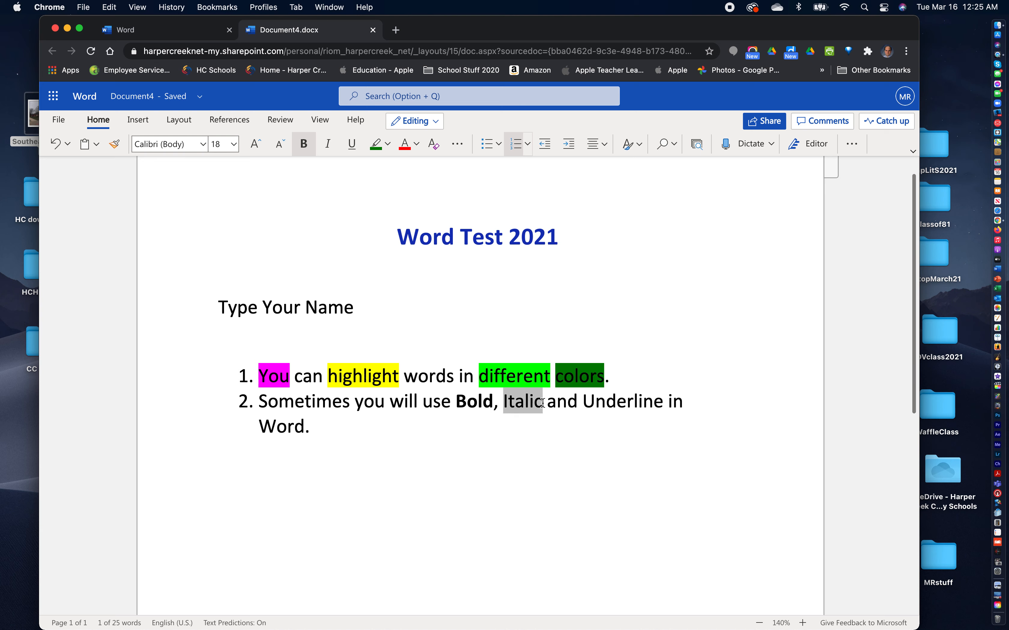
click(328, 147)
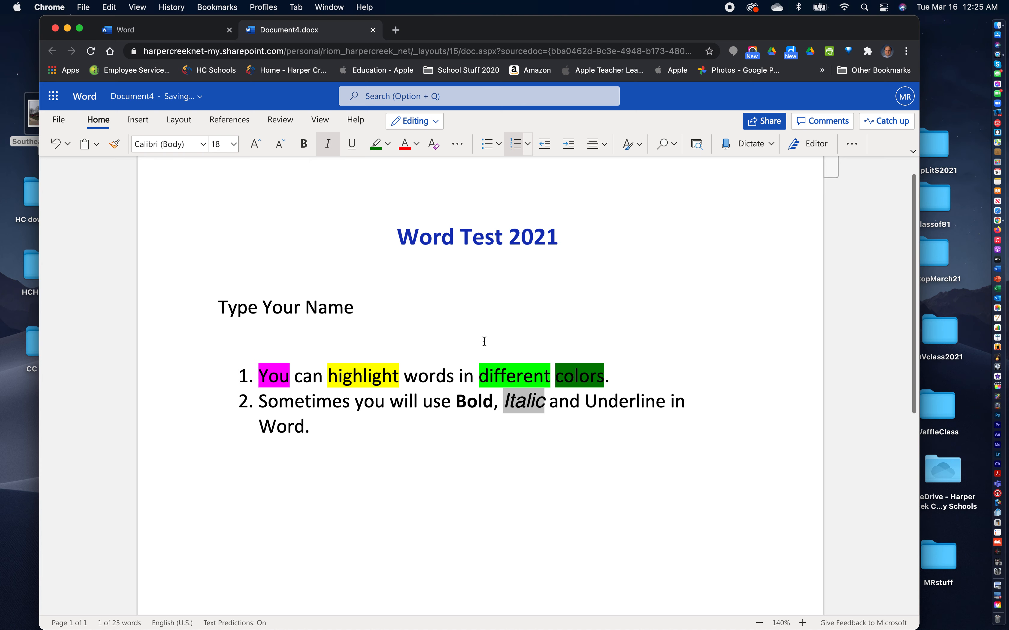
drag(585, 402, 661, 404)
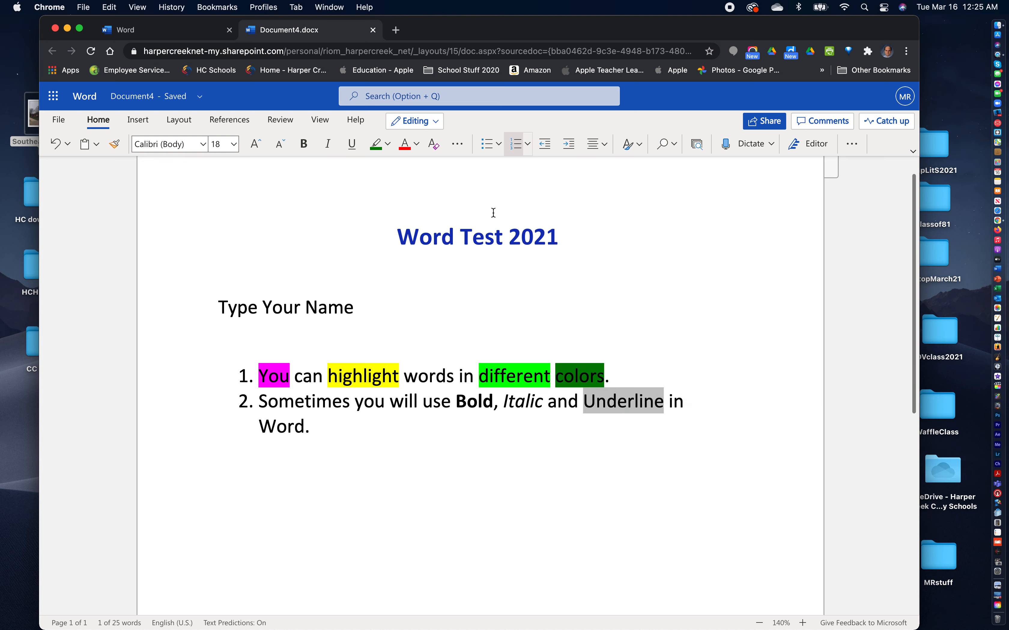
click(351, 145)
Step: Add a third numbered item beginning "Dictate practice:"
click(392, 432)
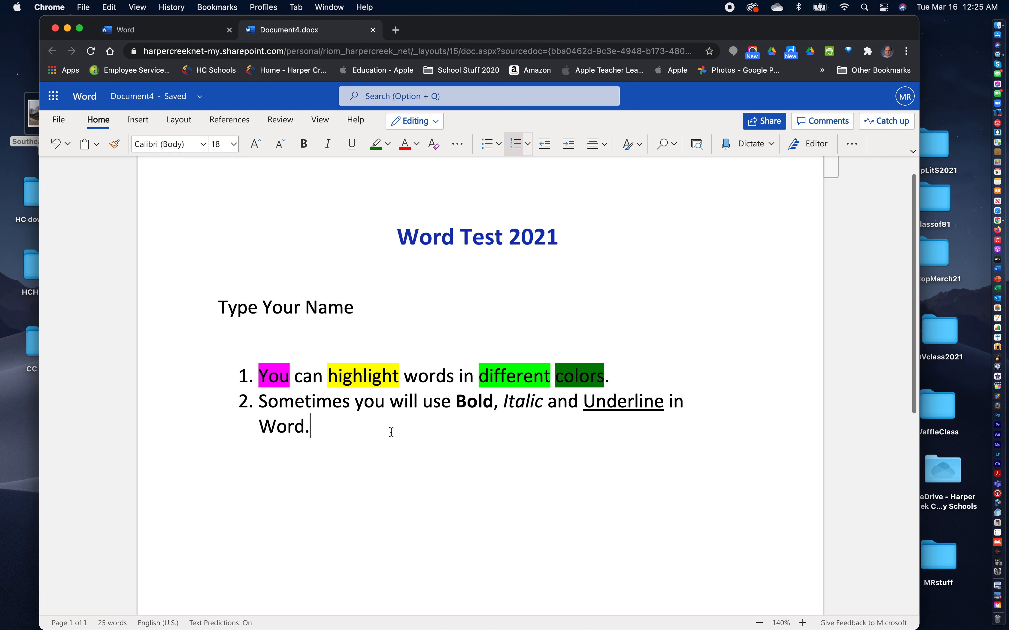
key(Return)
text(Dictate practic)
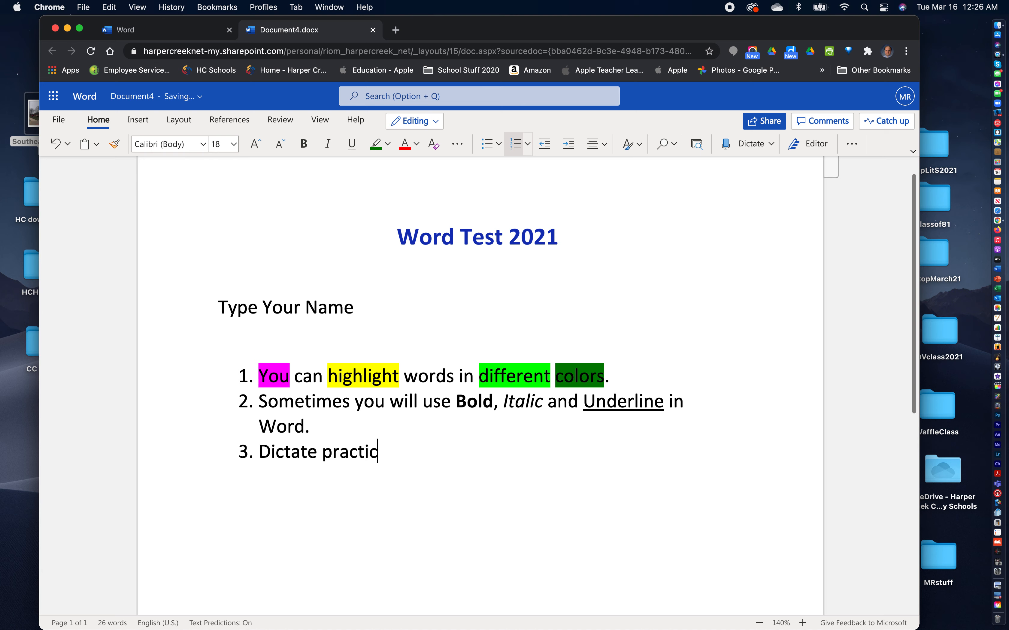
text(e:)
click(746, 143)
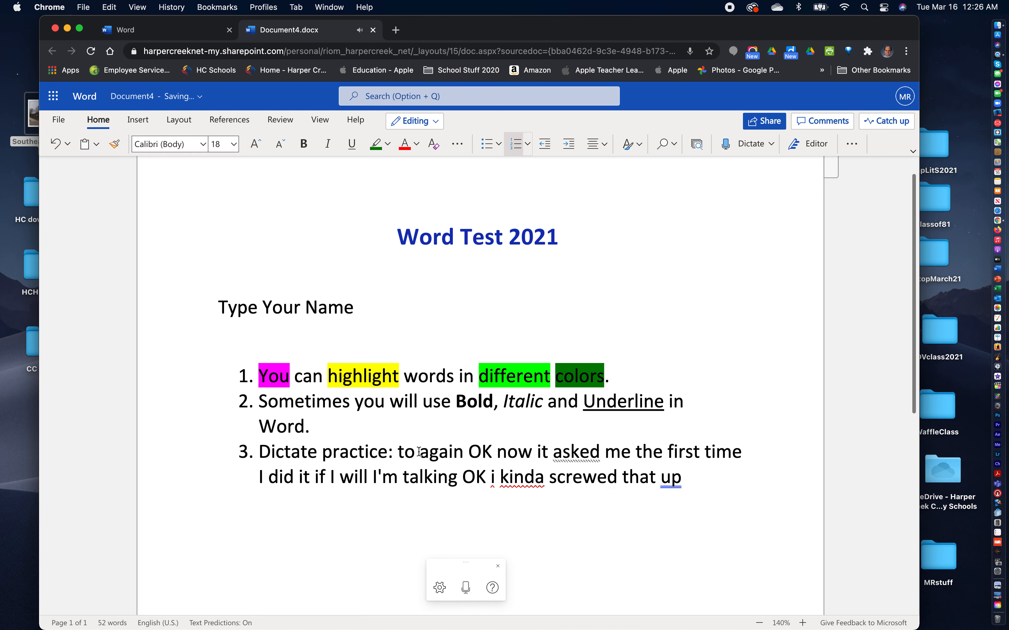
drag(398, 451, 701, 477)
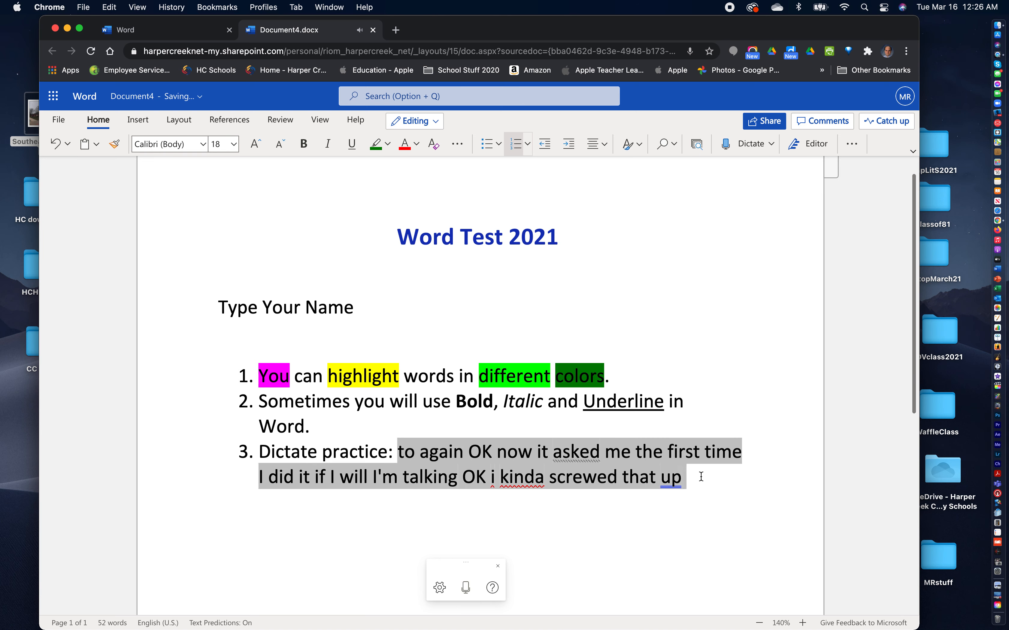
key(BackSpace)
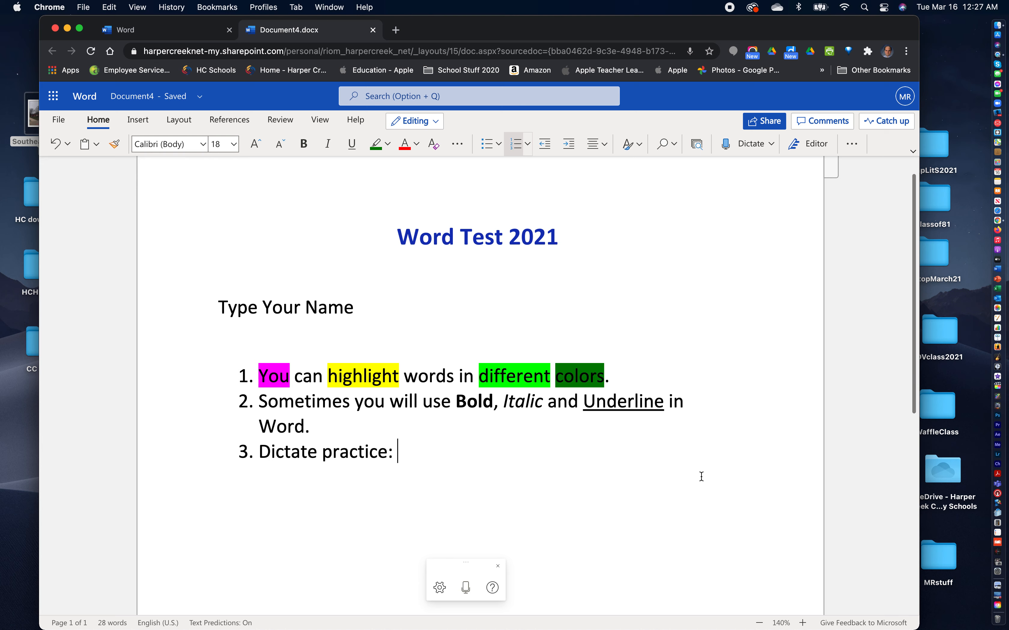
Step: Dictate "this is a practice dictation in Microsoft Word to see how this feature works" after "Dictate practice:" and finish it with a period
click(745, 143)
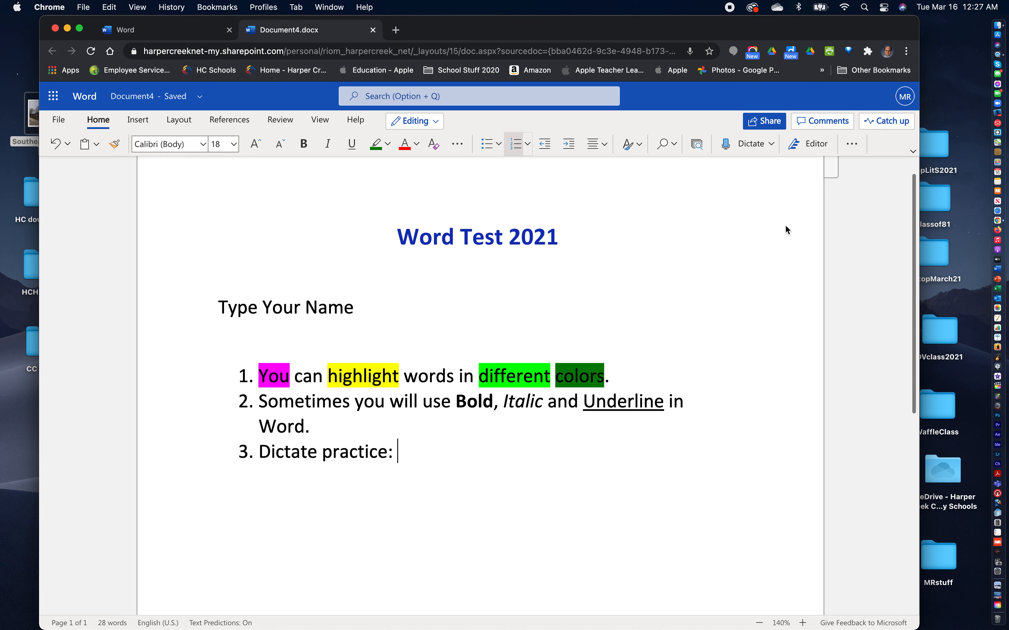
click(749, 145)
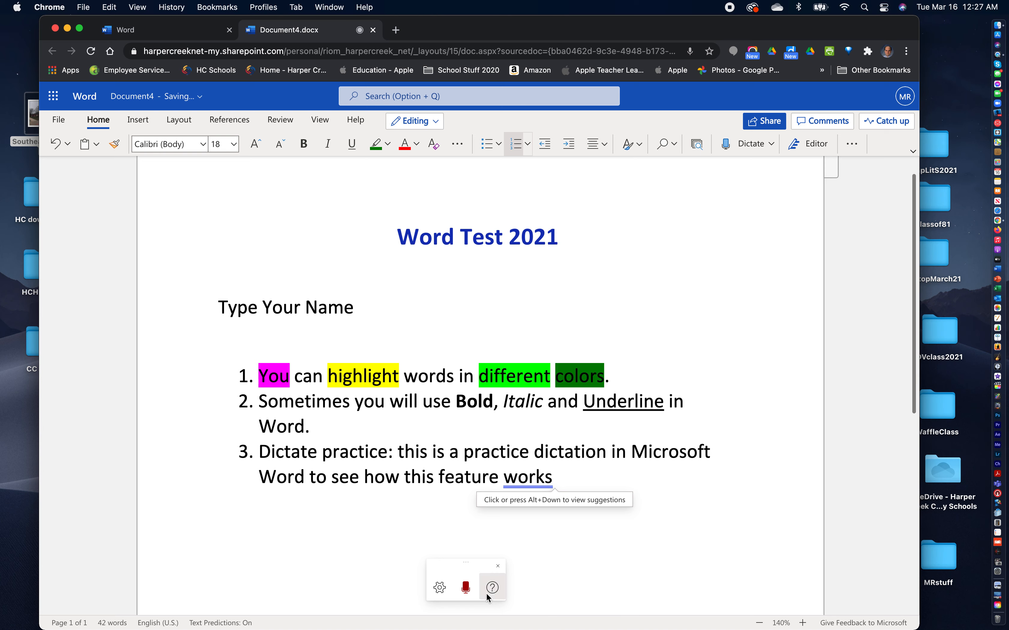
click(465, 588)
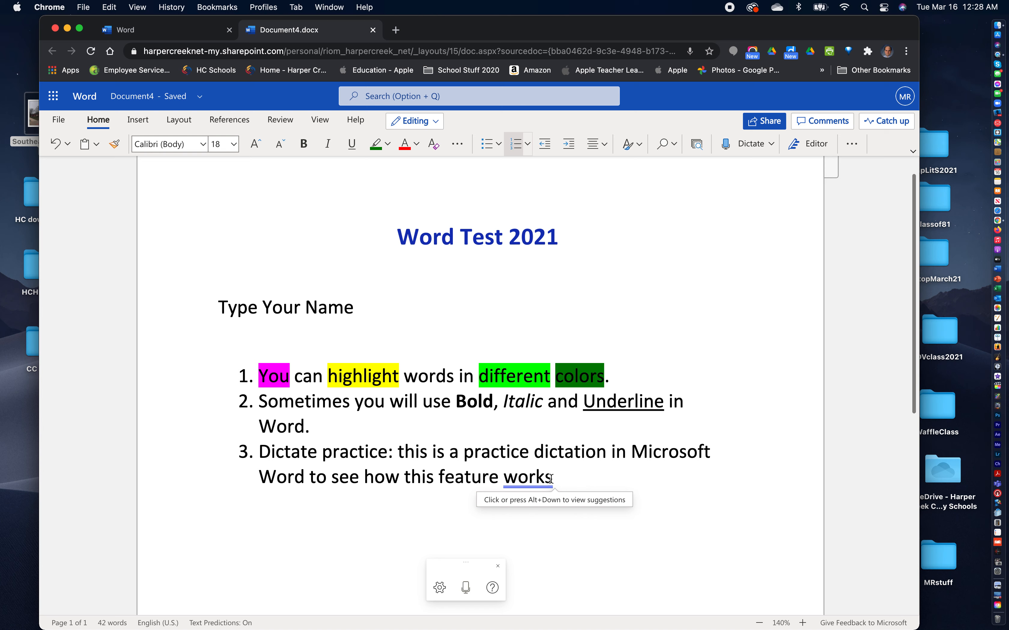
text(.)
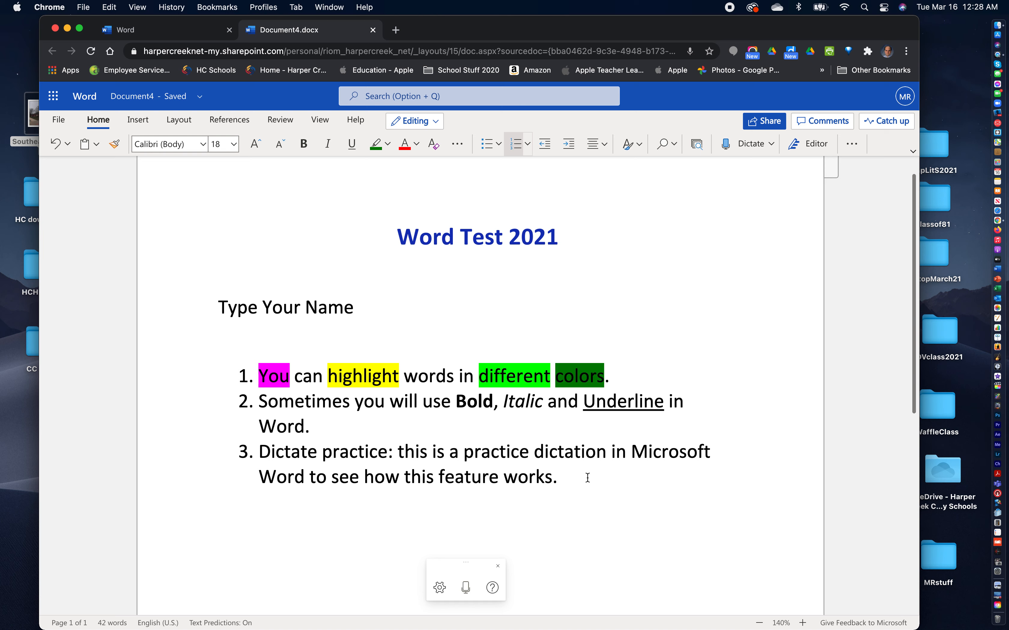
Step: Add a fourth numbered item reading "Paragraphs:" and end the list with an unnumbered line below it
key(Return)
text(Paragraphs:)
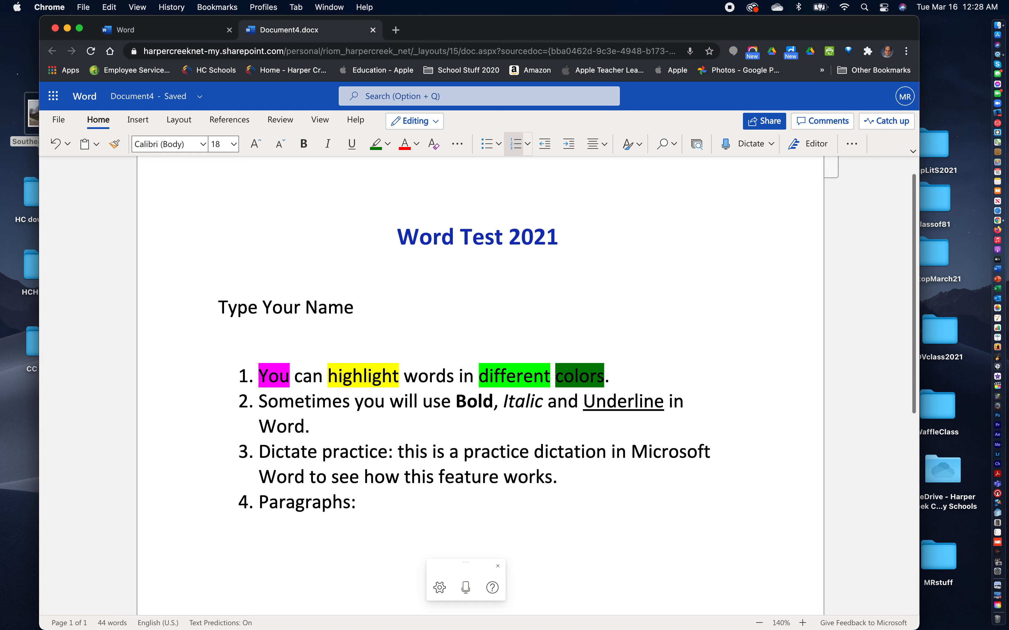
key(Return)
key(Return)
Step: Dictate a paragraph below the list about the required Computer literacy class, the topics it covers and the elective classes that follow
scroll(661, 467, down, 4)
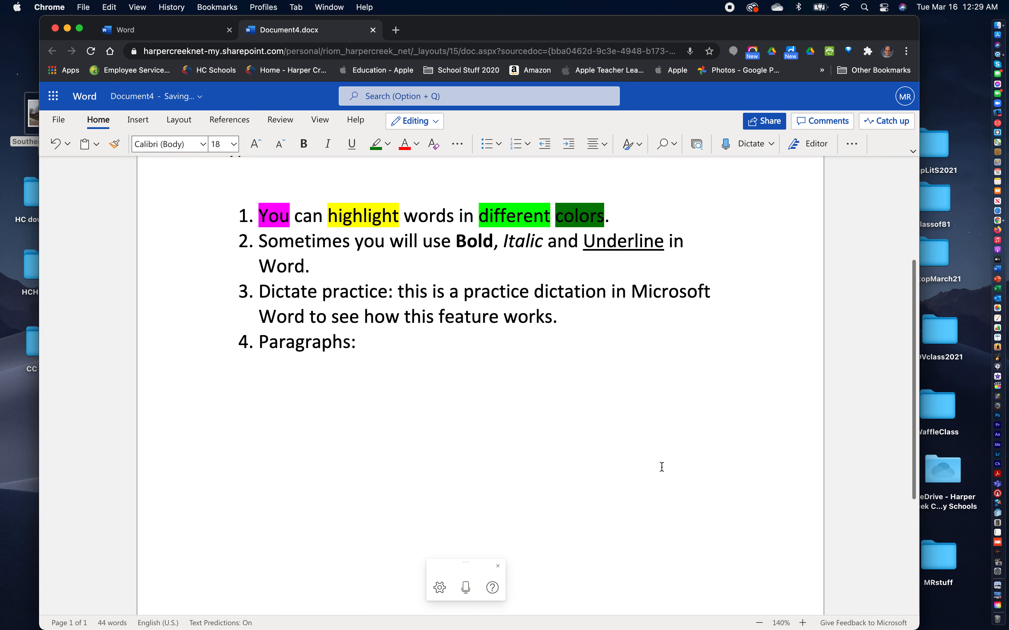
scroll(471, 427, down, 1)
scroll(472, 427, down, 1)
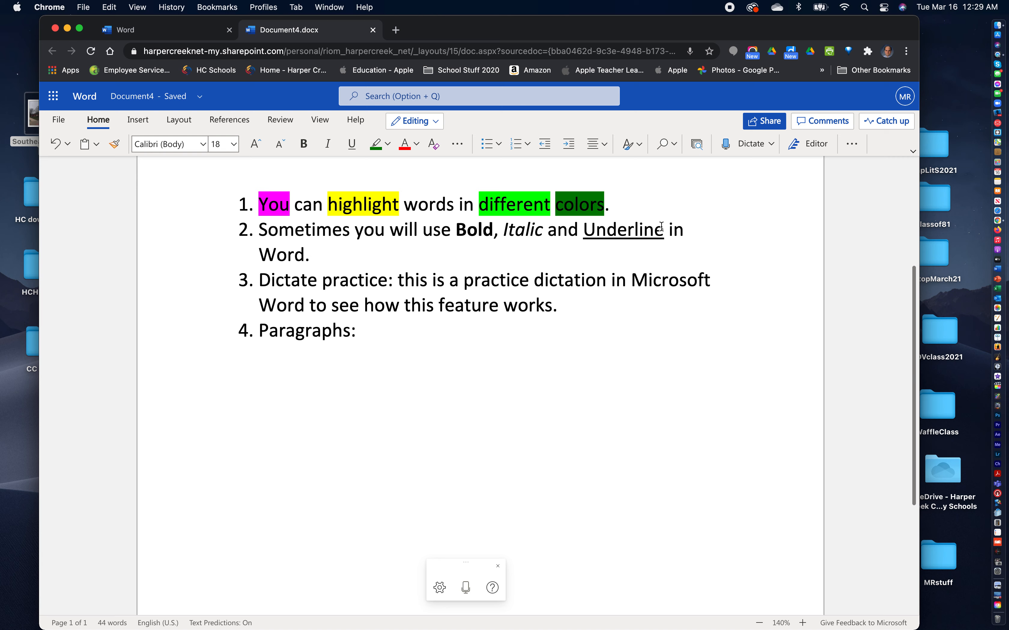
click(749, 143)
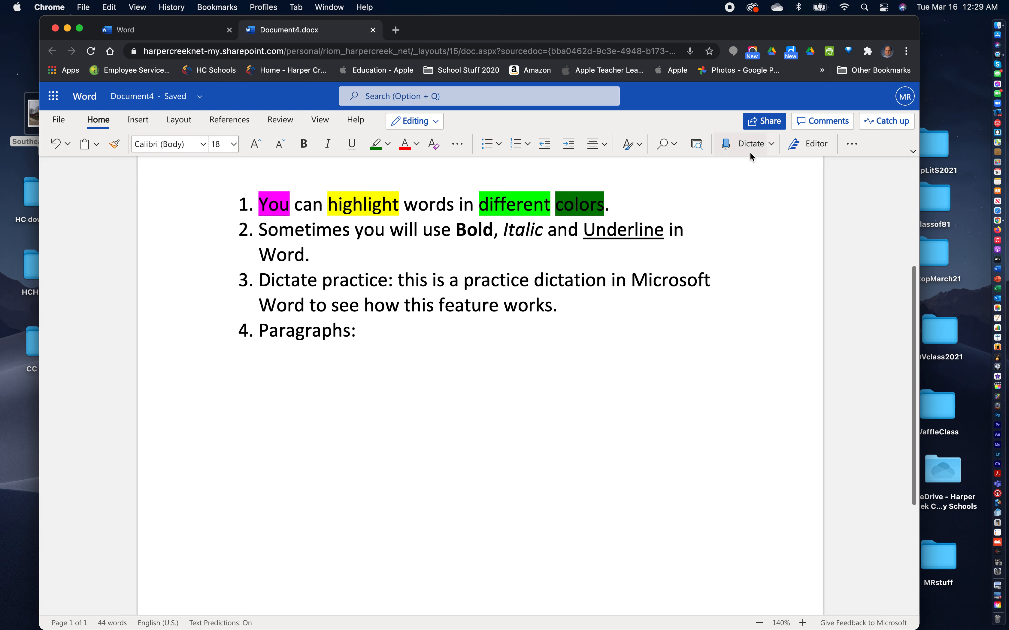
click(746, 149)
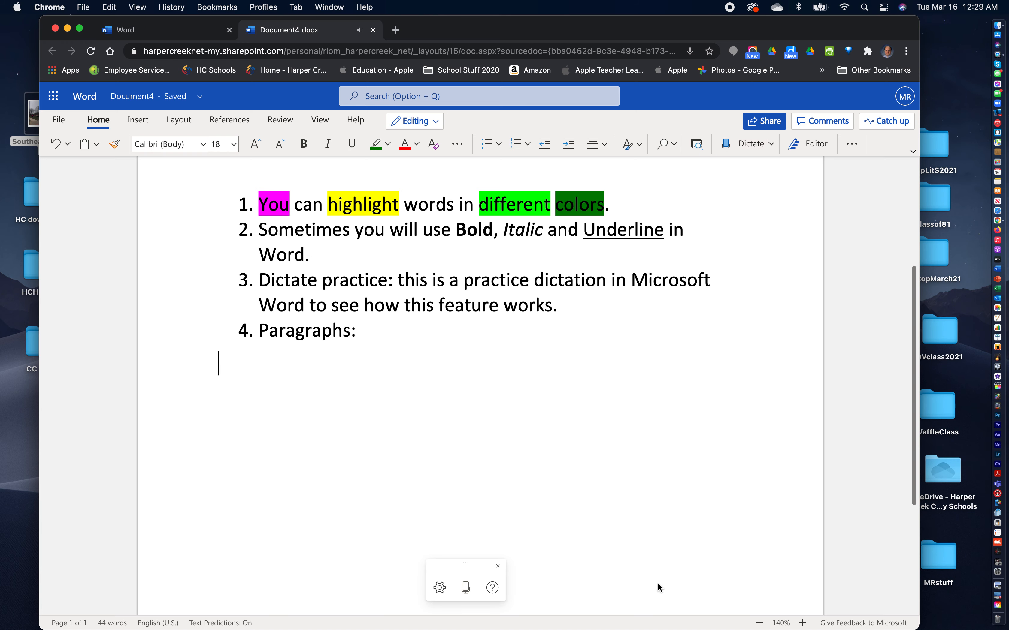
click(466, 587)
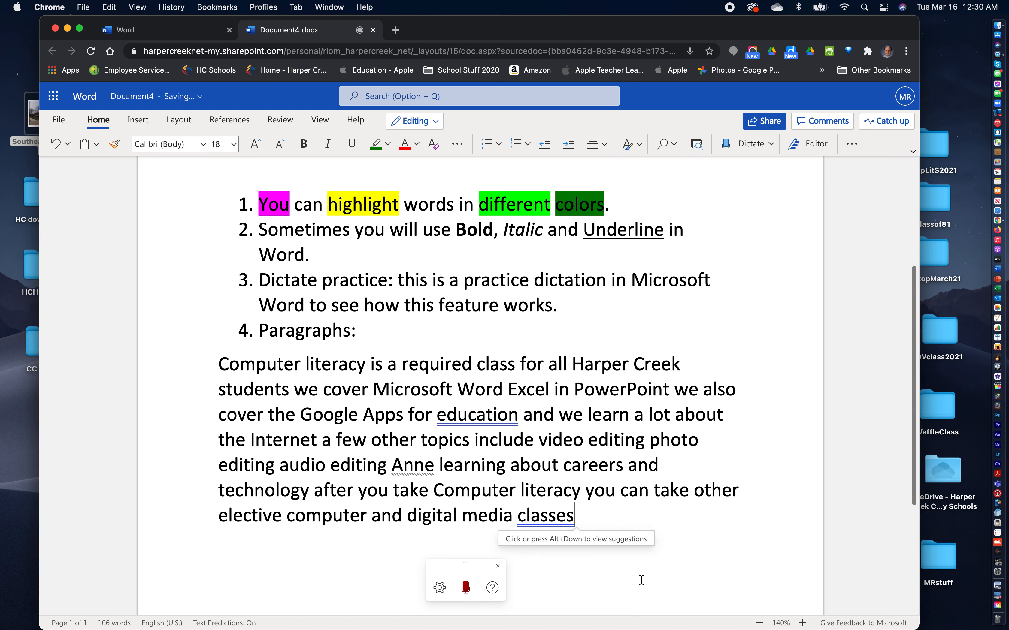
click(465, 590)
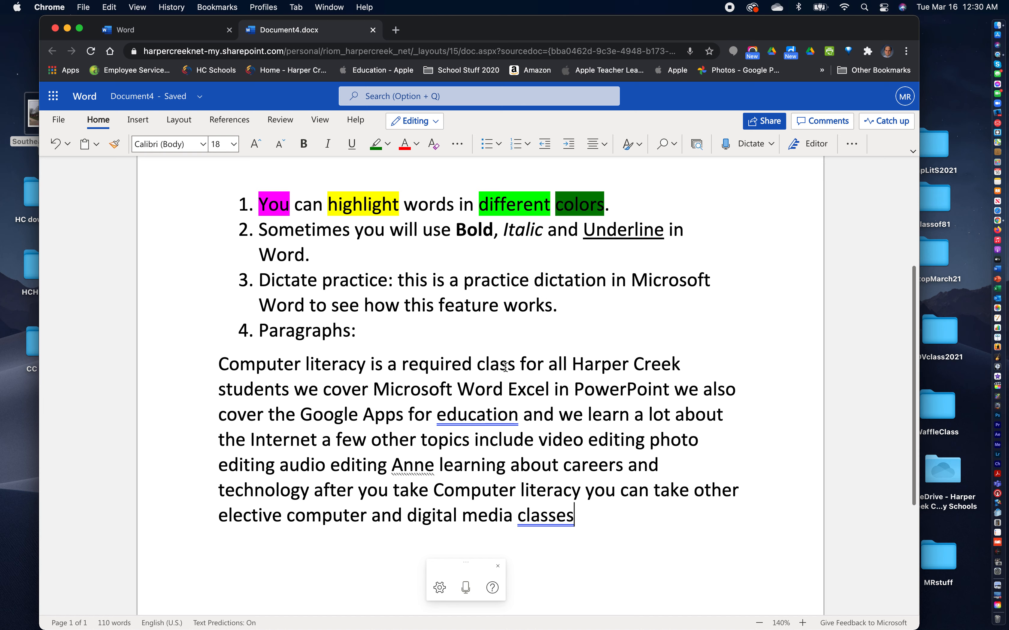
Step: End the paragraph's first sentence with a period after "students" and capitalize the "We" that follows
click(290, 394)
text(.)
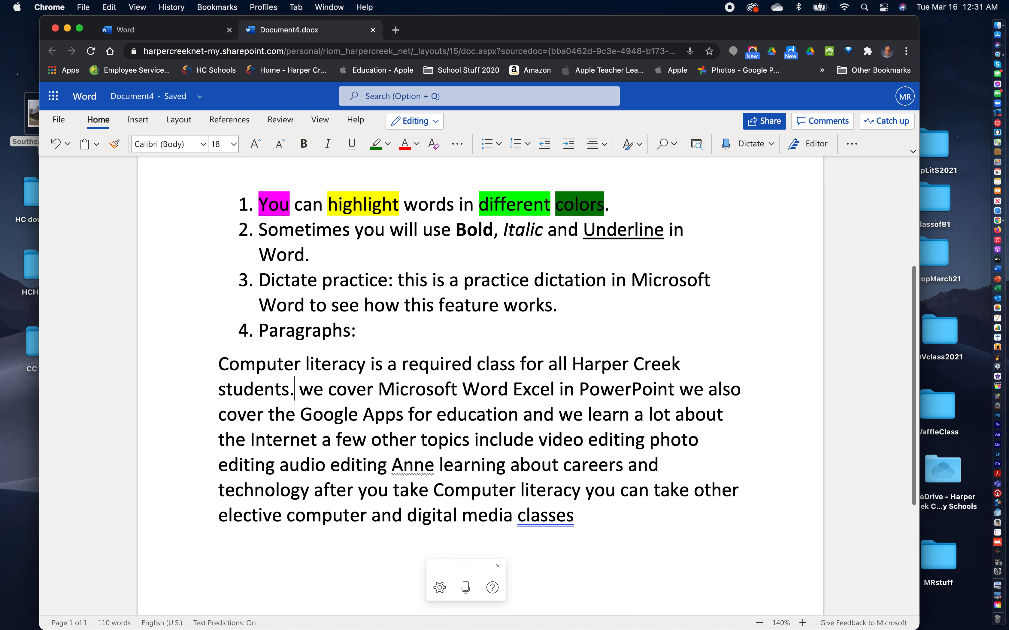
drag(299, 394, 308, 394)
text(W)
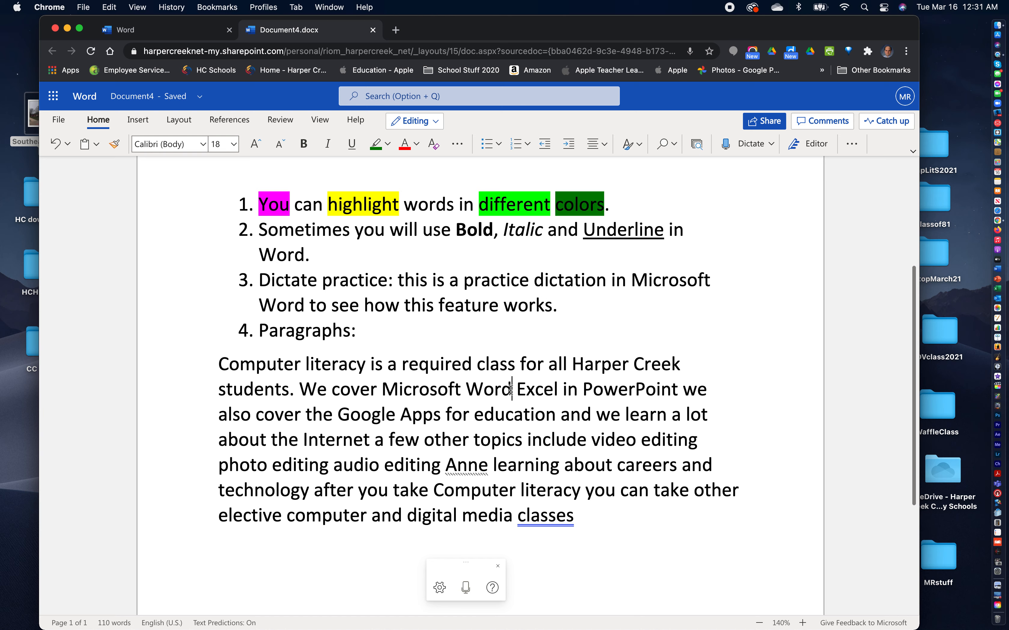
Step: Add commas after "Word" and "Excel" in the second sentence and replace "in" with "and" before "PowerPoint"
text(,)
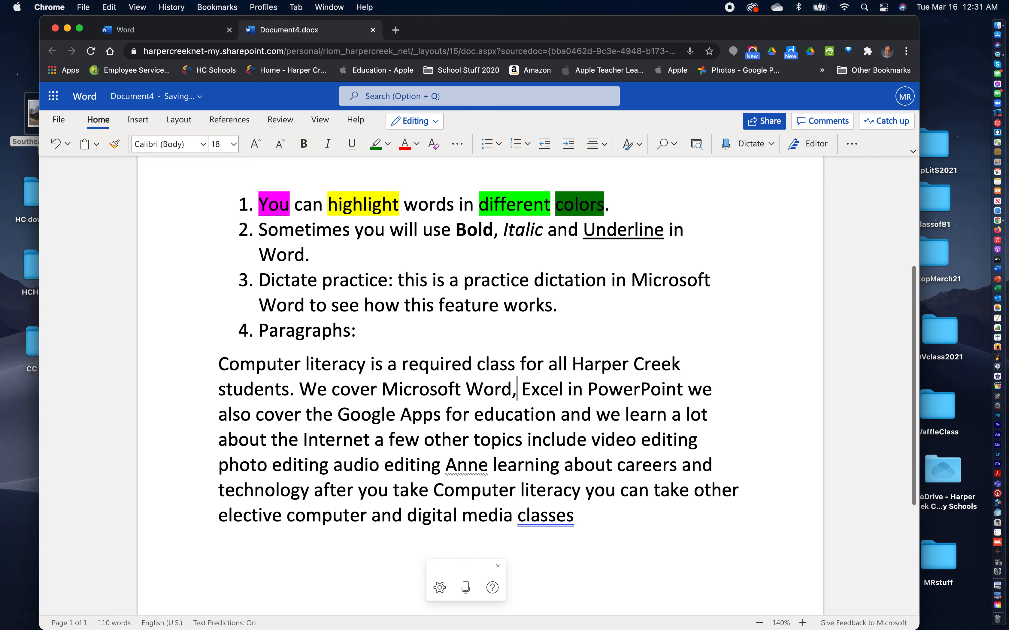
click(562, 392)
text(,)
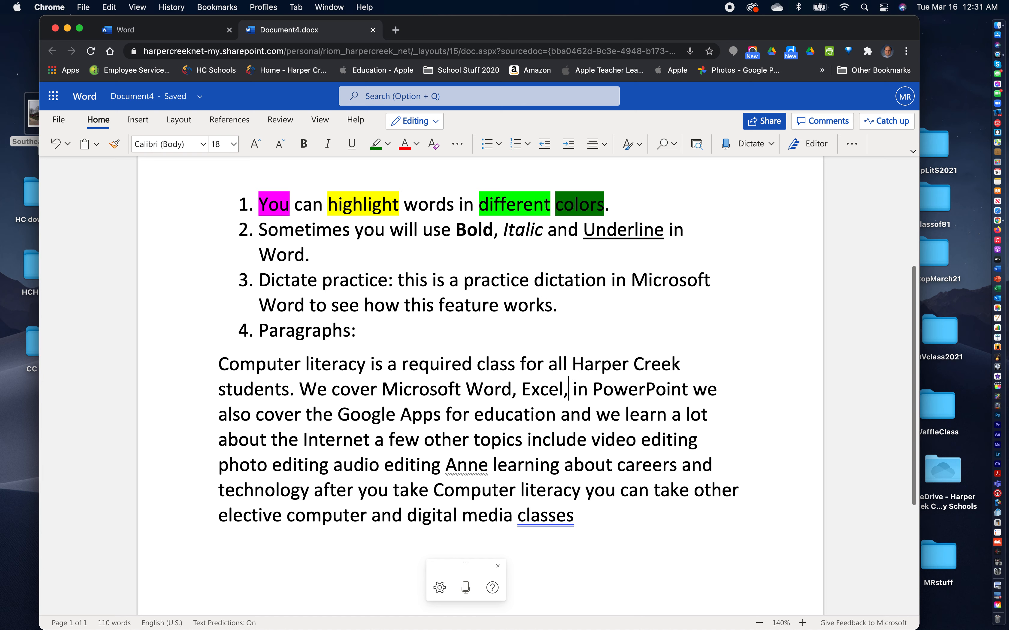
drag(573, 390, 586, 396)
text(and)
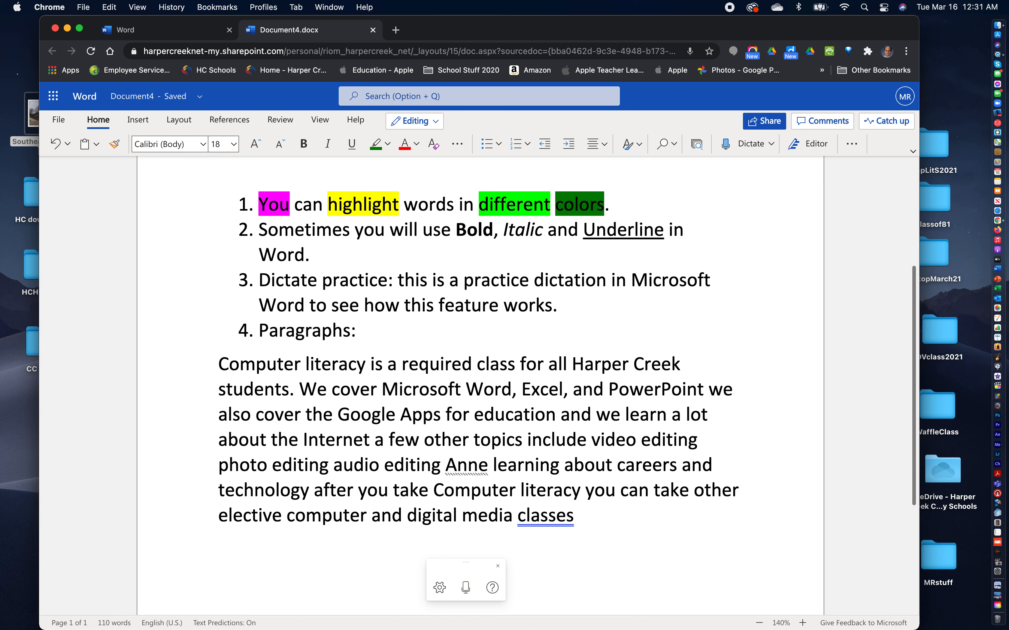
Step: Add a period after "PowerPoint" and capitalize "We" at the start of the third sentence
click(703, 390)
text(.)
drag(713, 390, 728, 390)
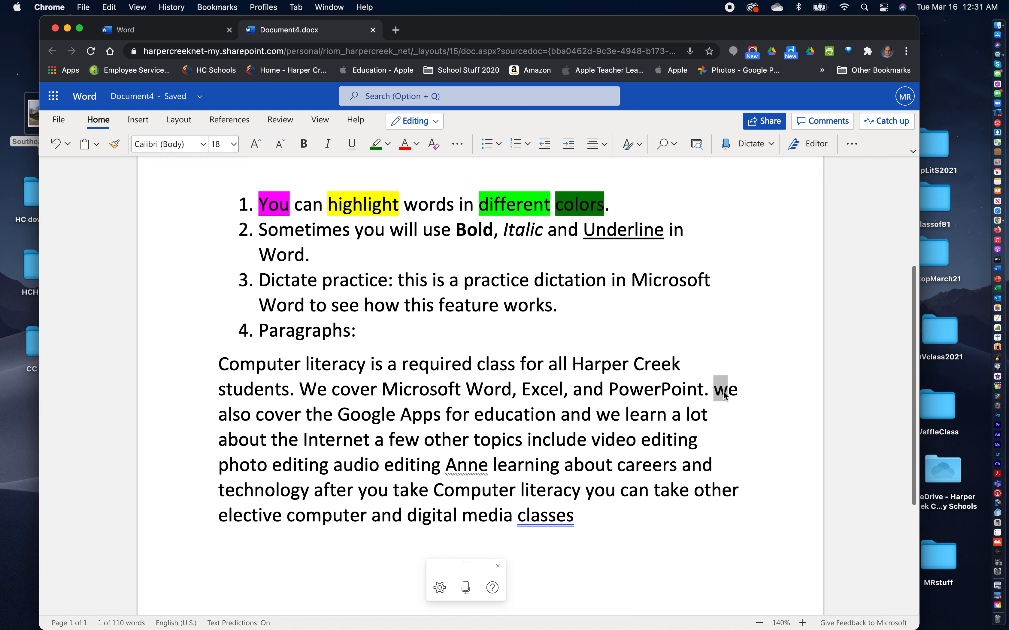
text(W)
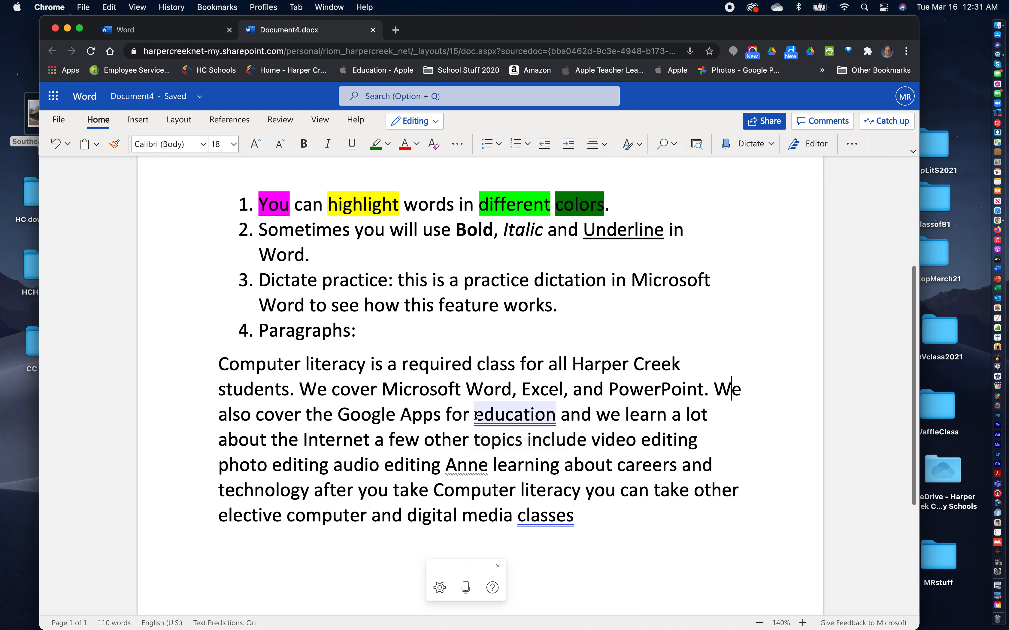
Step: Capitalize "Education" after "Google Apps for", and split the text after "Internet" with a period and a capital "A"
drag(482, 416, 474, 416)
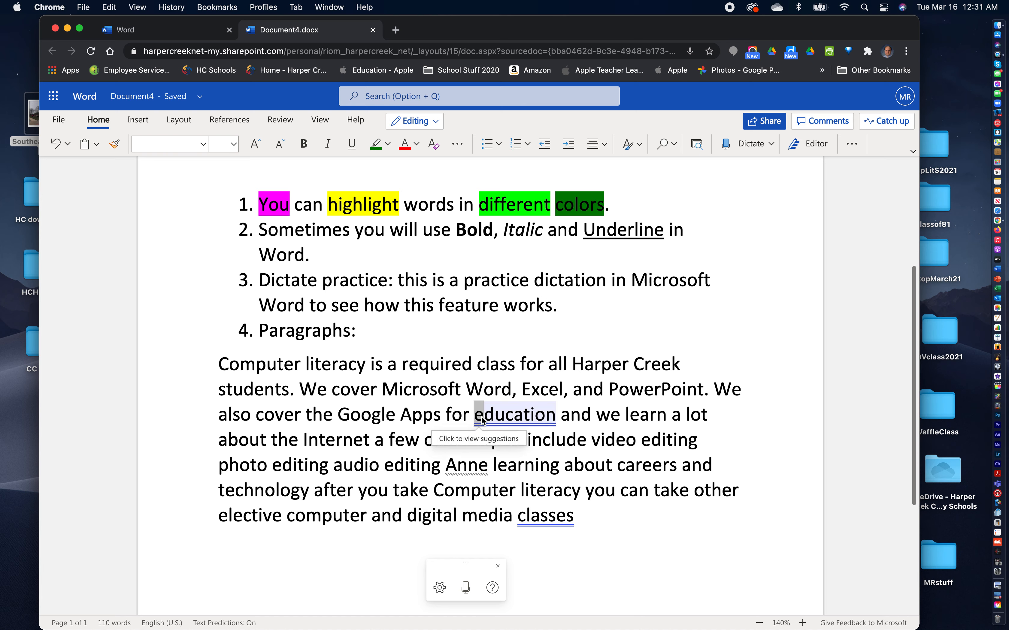
text(E)
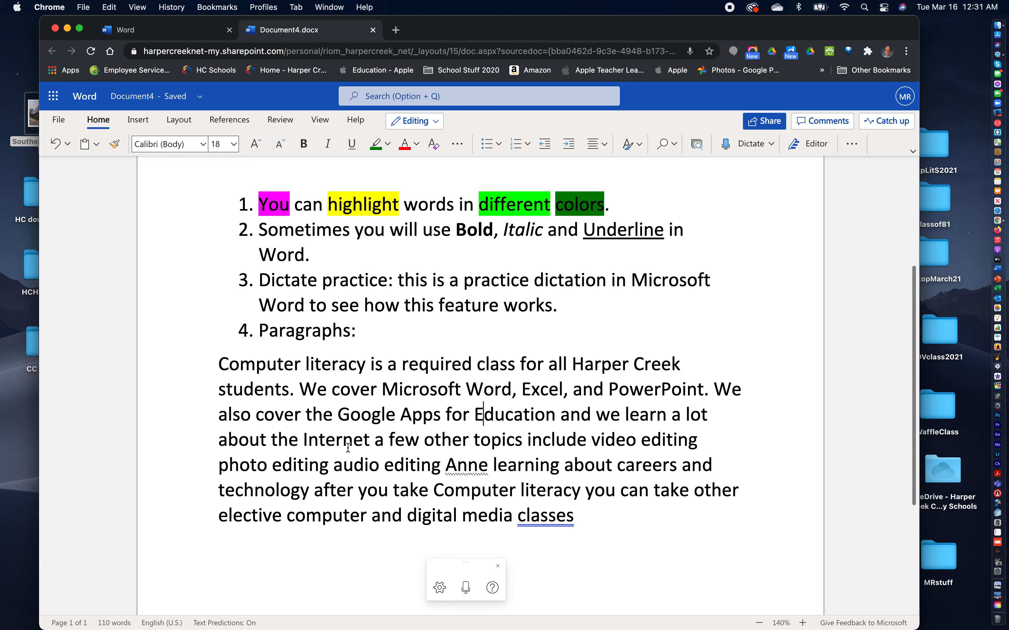
click(370, 439)
text(.)
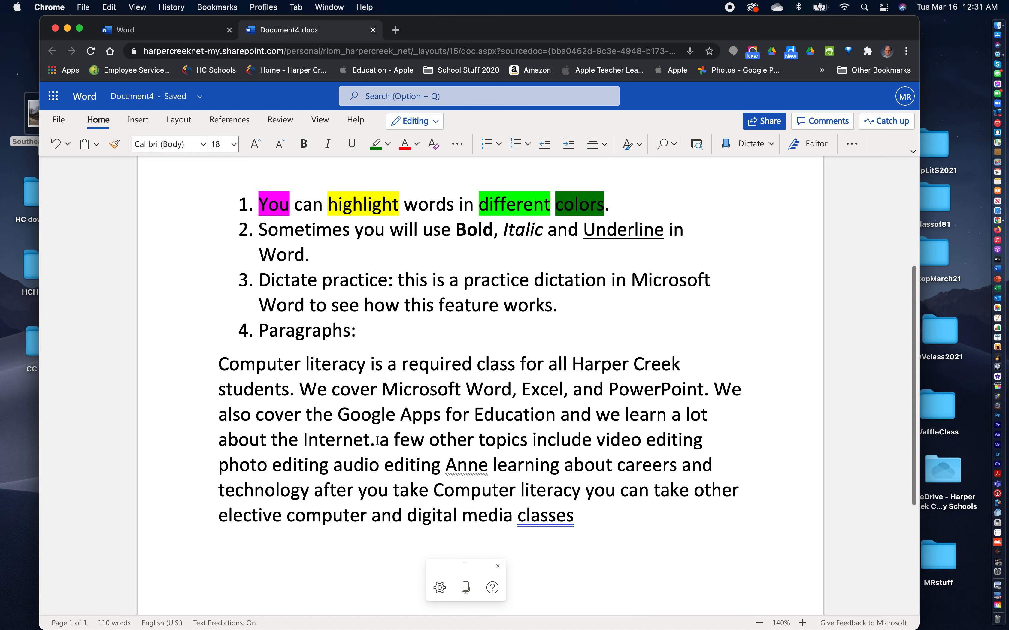
drag(379, 441, 387, 441)
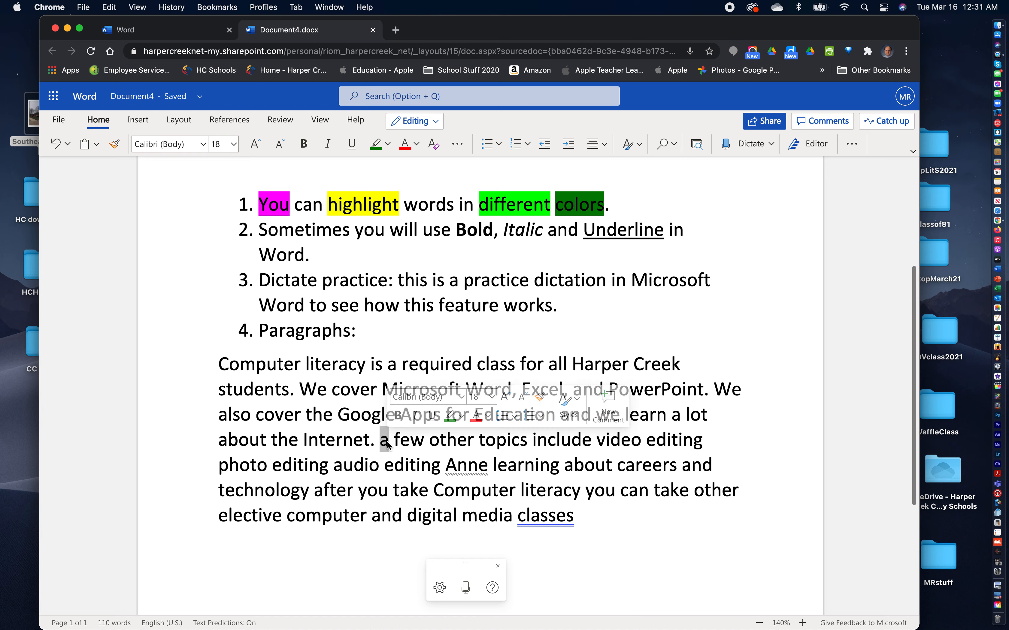
text(A)
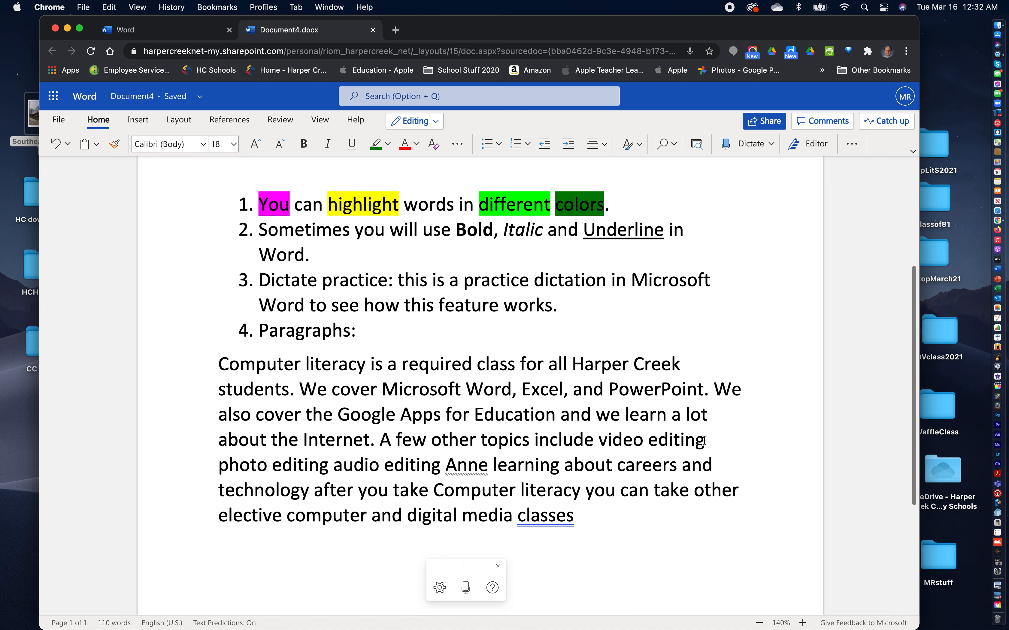
Step: Separate the topics in the "A few other topics" sentence with commas after "photo editing" and "audio editing"
text(,)
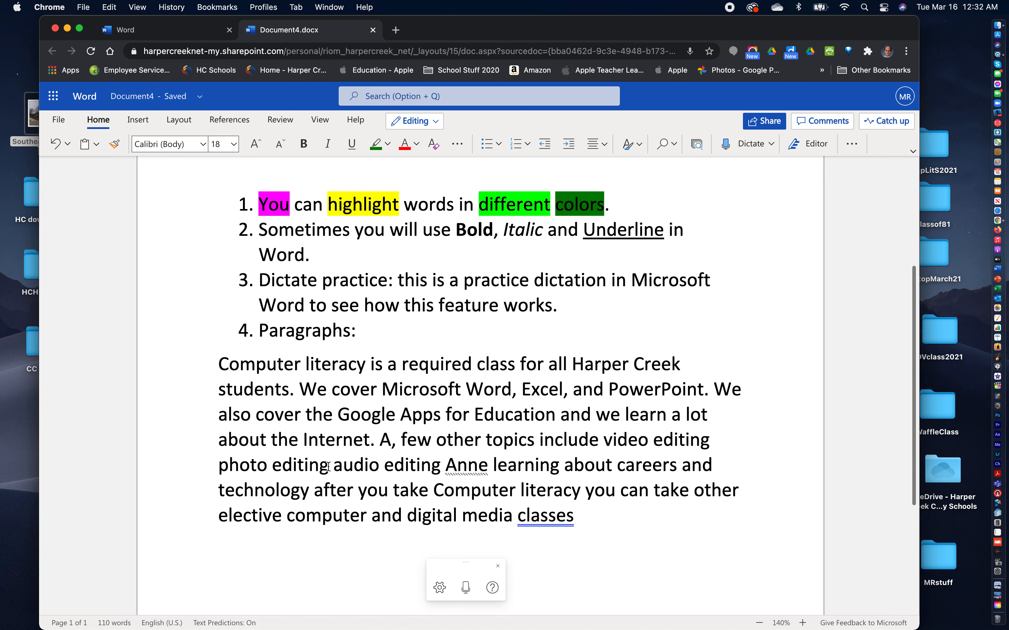
click(329, 466)
text(,)
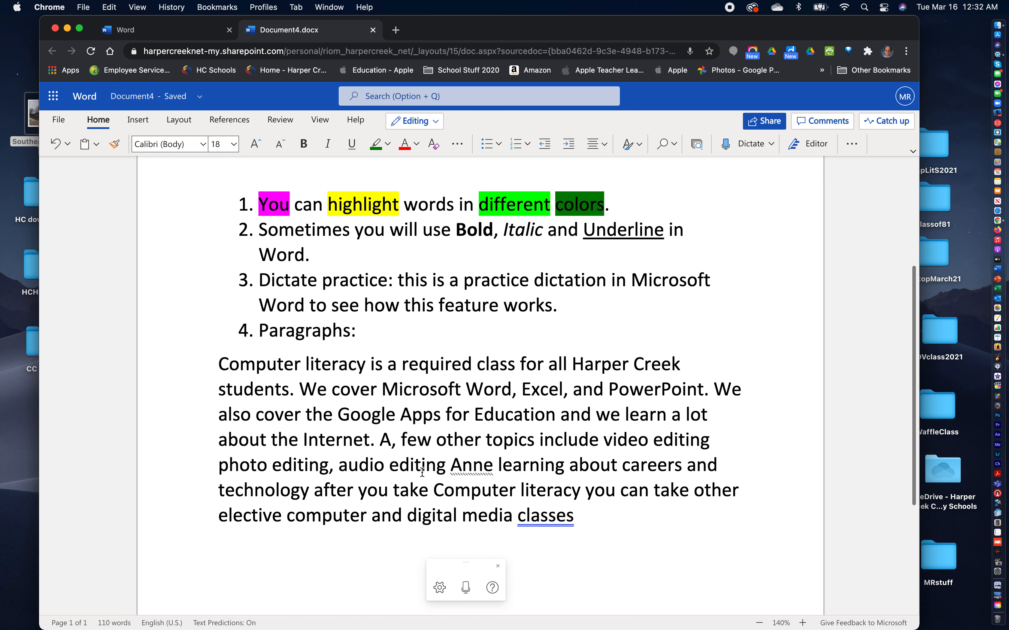
click(446, 467)
text(,)
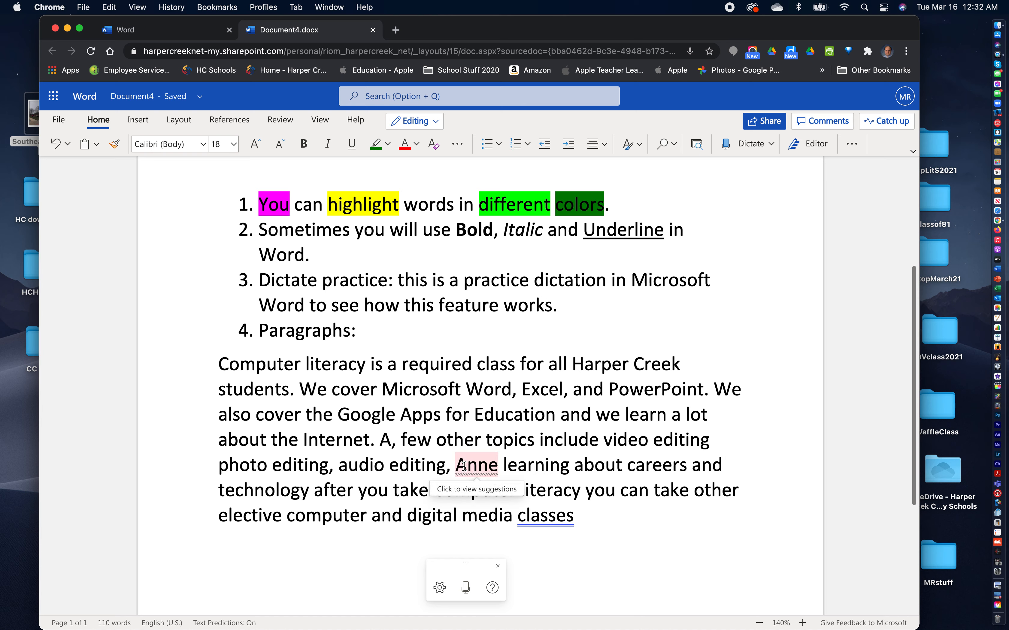
Step: Replace the misheard "Anne" before "learning" with "and", and change "and" after "careers" to "in"
click(459, 465)
drag(465, 466, 496, 469)
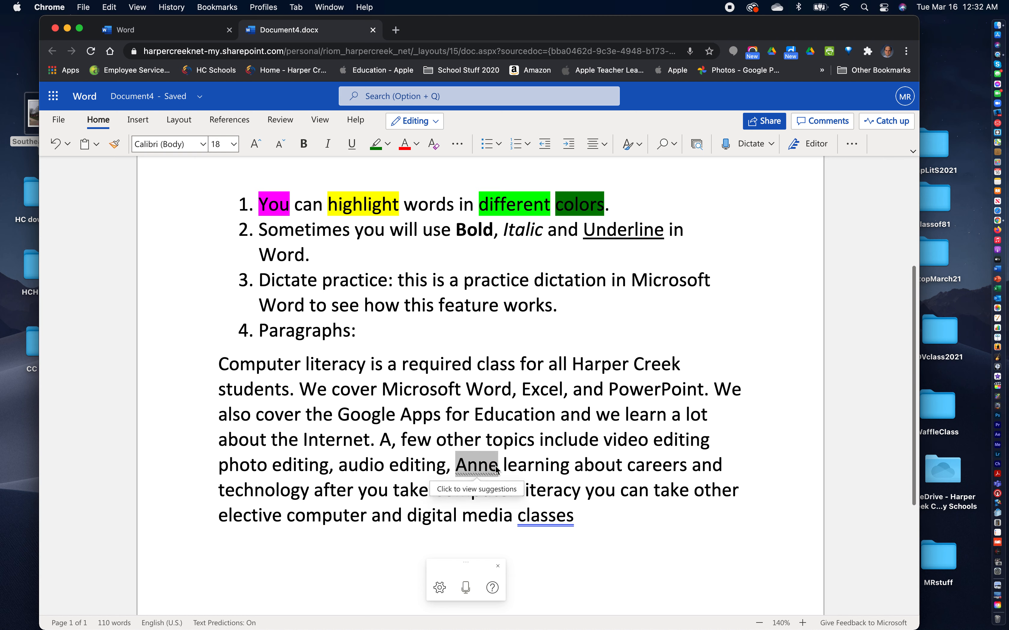
text(and)
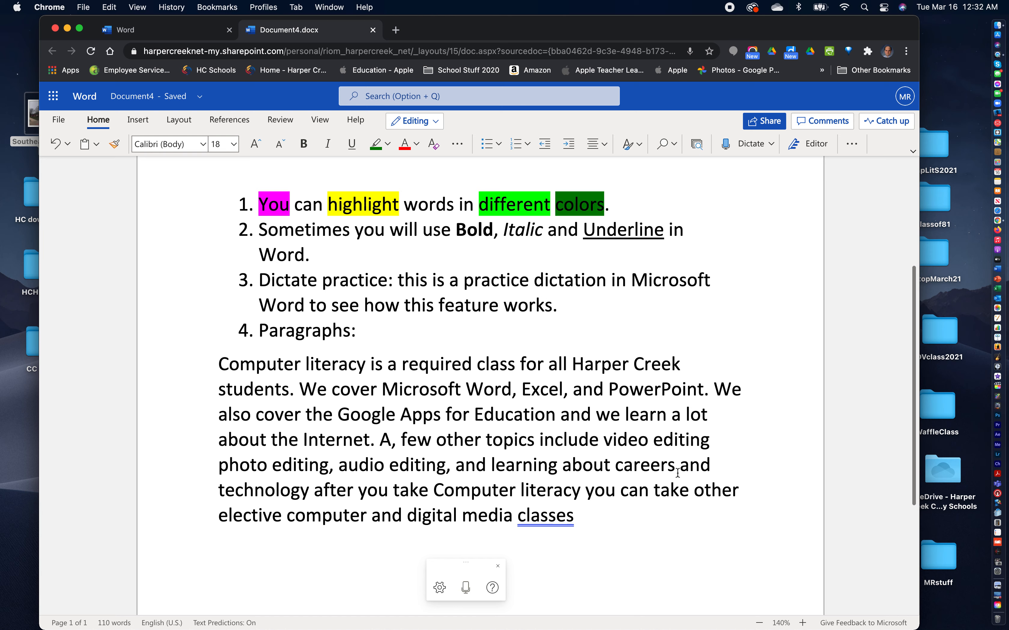
drag(683, 465, 714, 463)
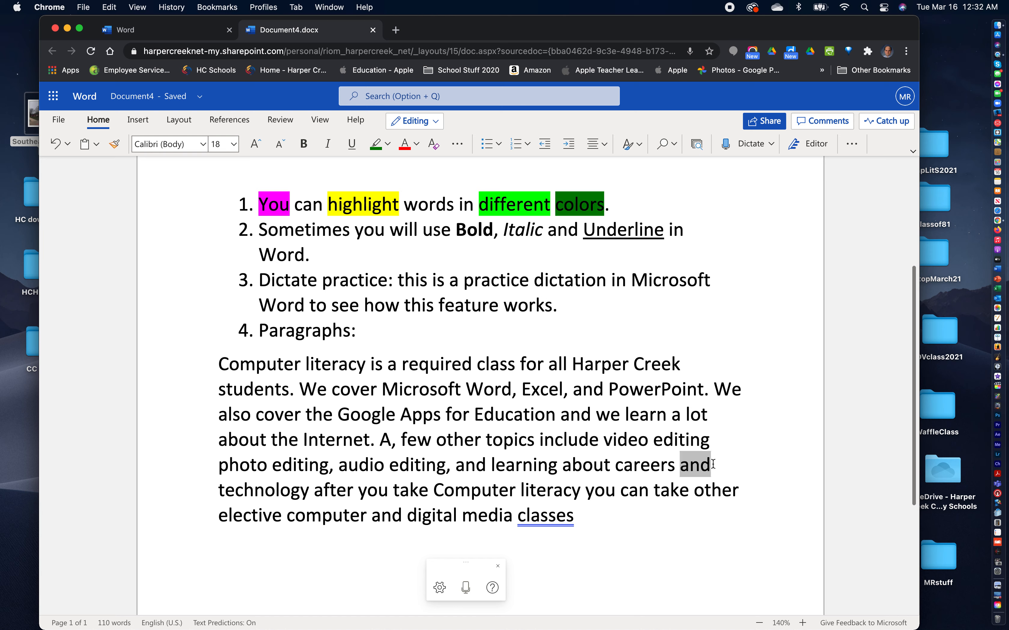
text(in)
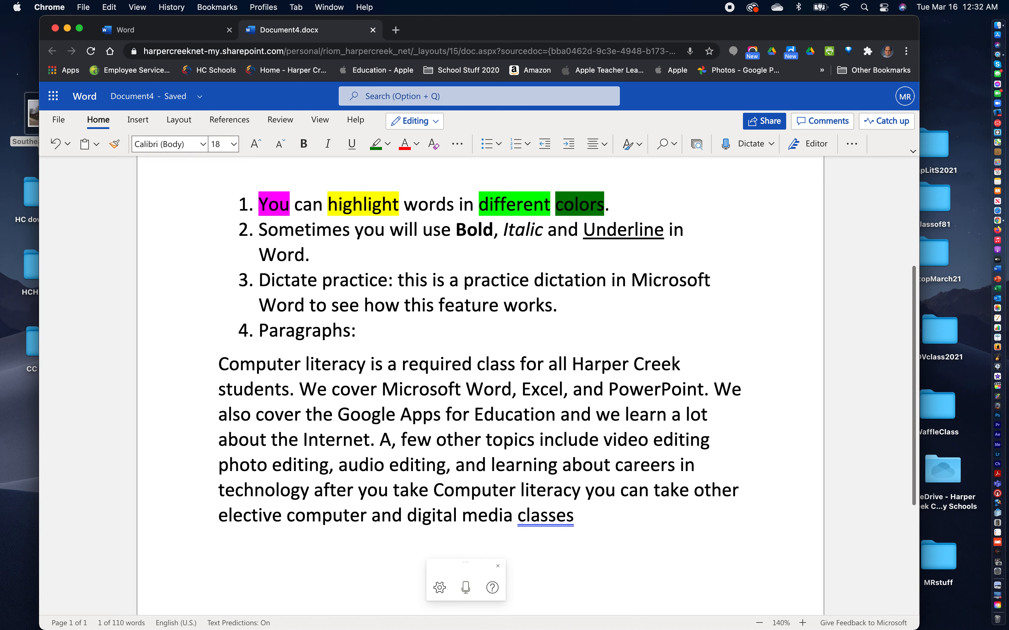
Step: End the sentence with a period after "technology" and capitalize the "After" that follows
click(308, 491)
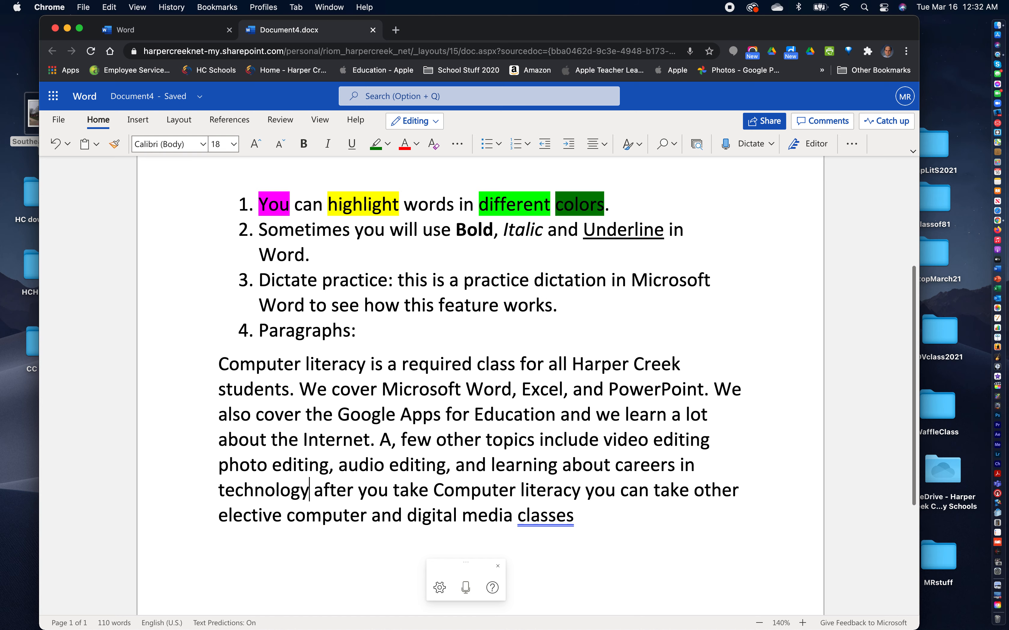
text(.)
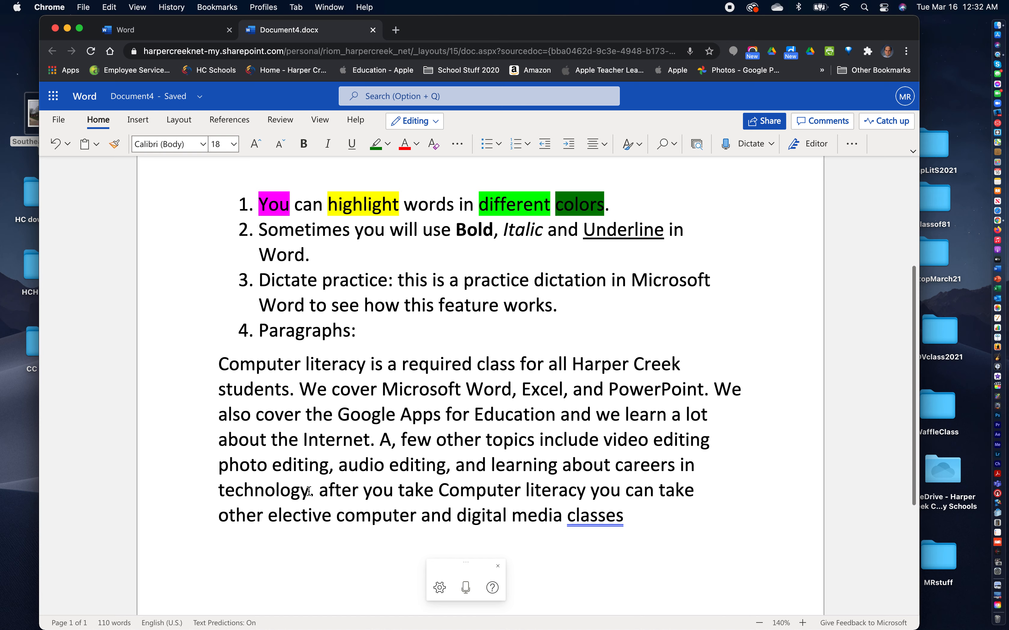
drag(320, 491, 328, 490)
text(A)
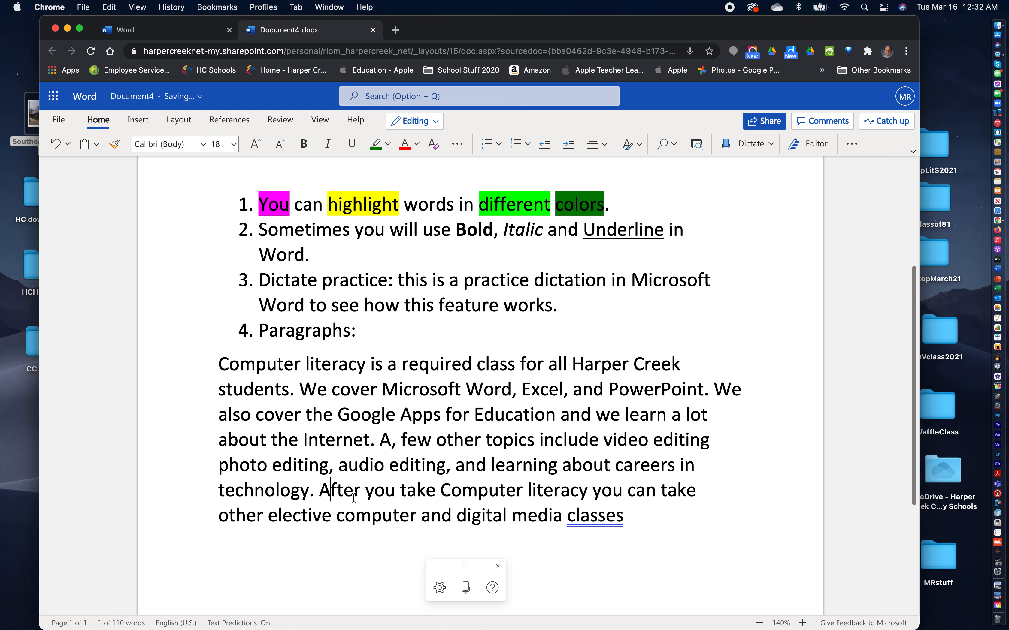
Step: Add a comma after "Computer literacy" in the last sentence and capitalize "Digital Media"
click(587, 492)
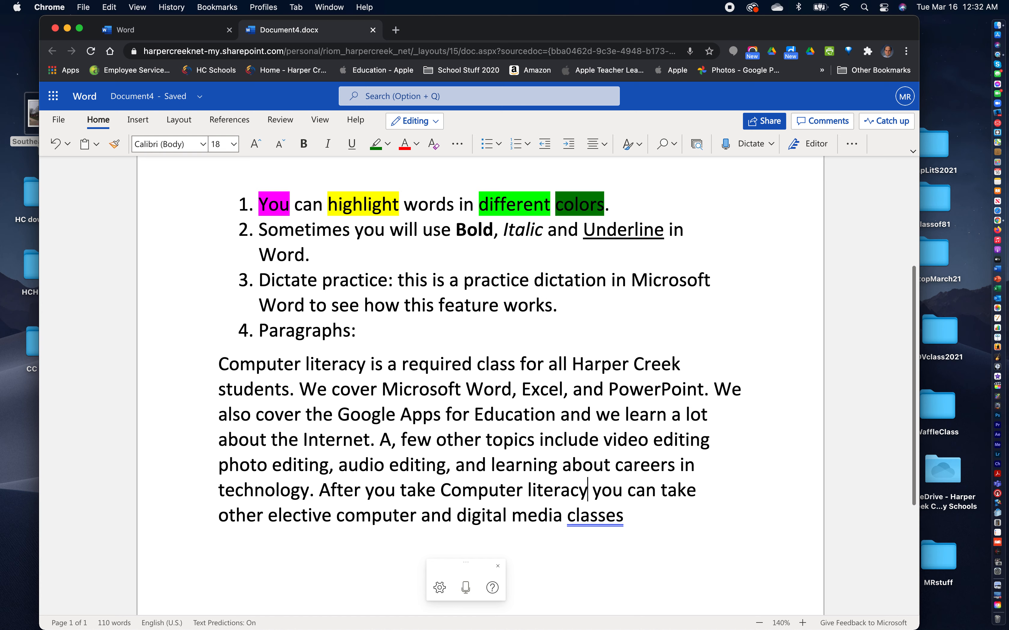
text(,)
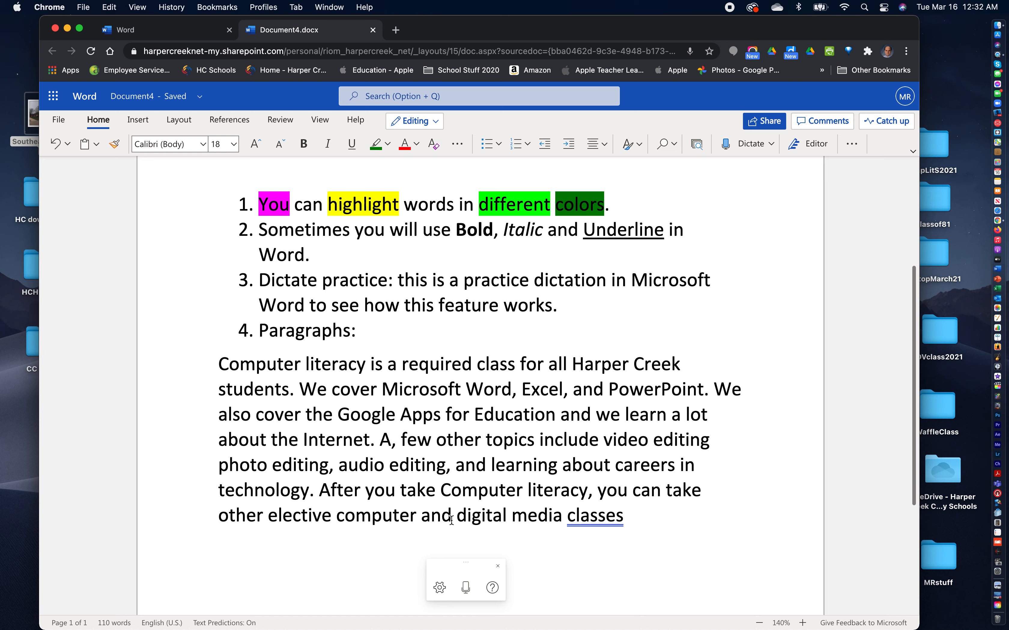
drag(457, 517, 464, 519)
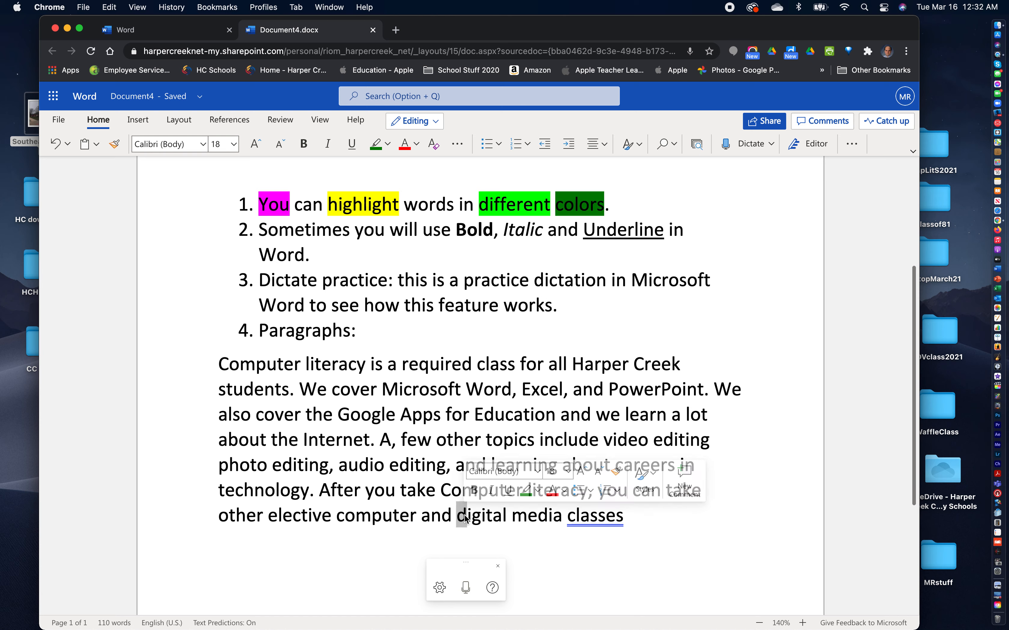
text(D)
drag(515, 518, 529, 519)
text(M)
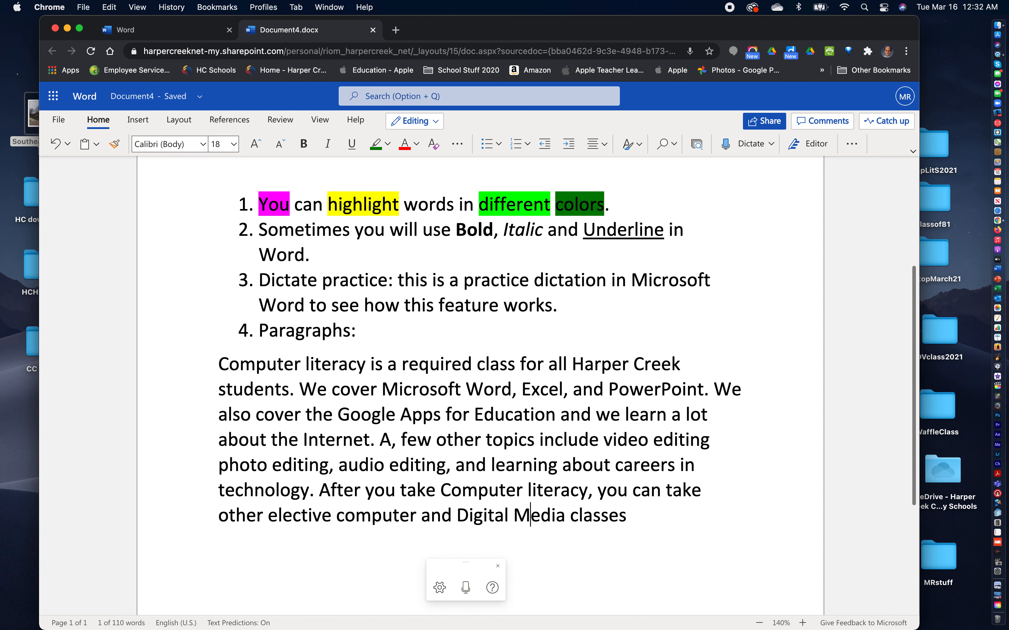
Step: End the paragraph with a period after "classes" and remove the stray comma after "A" in "A few other topics"
click(645, 518)
text(.)
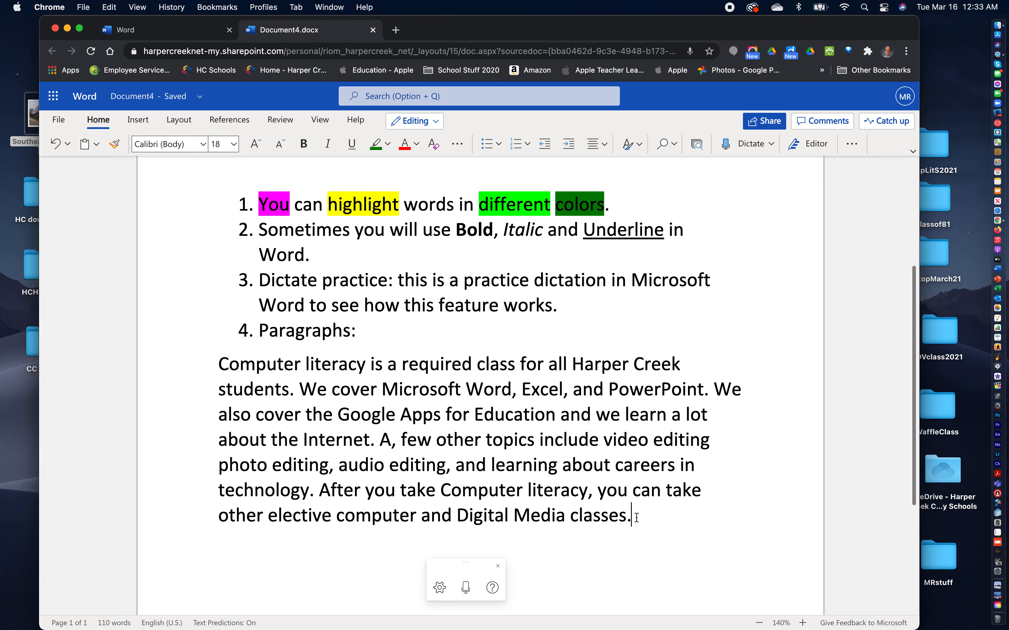
click(394, 444)
key(BackSpace)
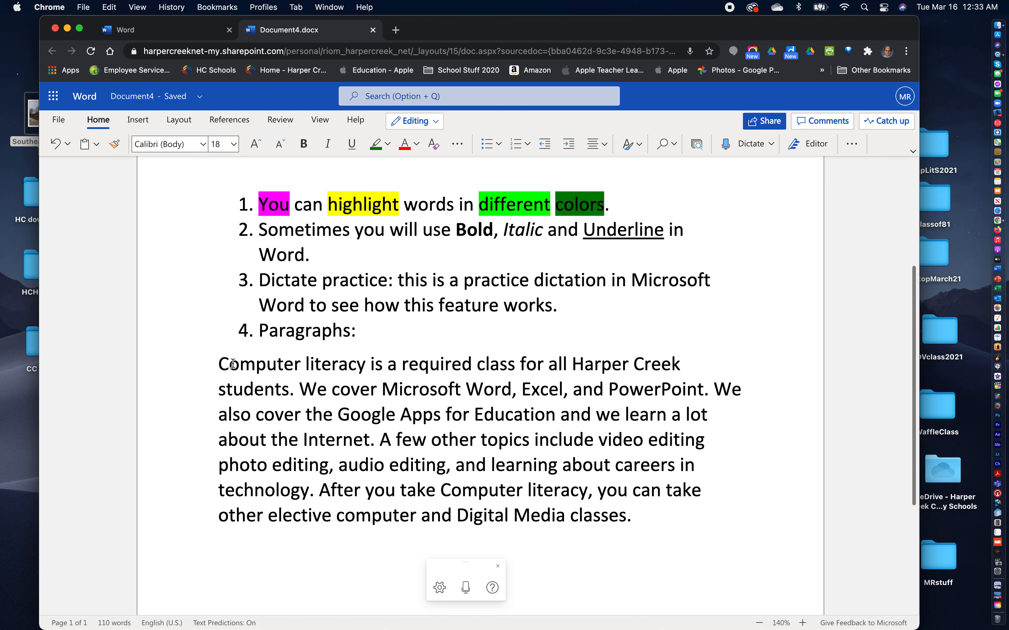
drag(217, 359, 685, 525)
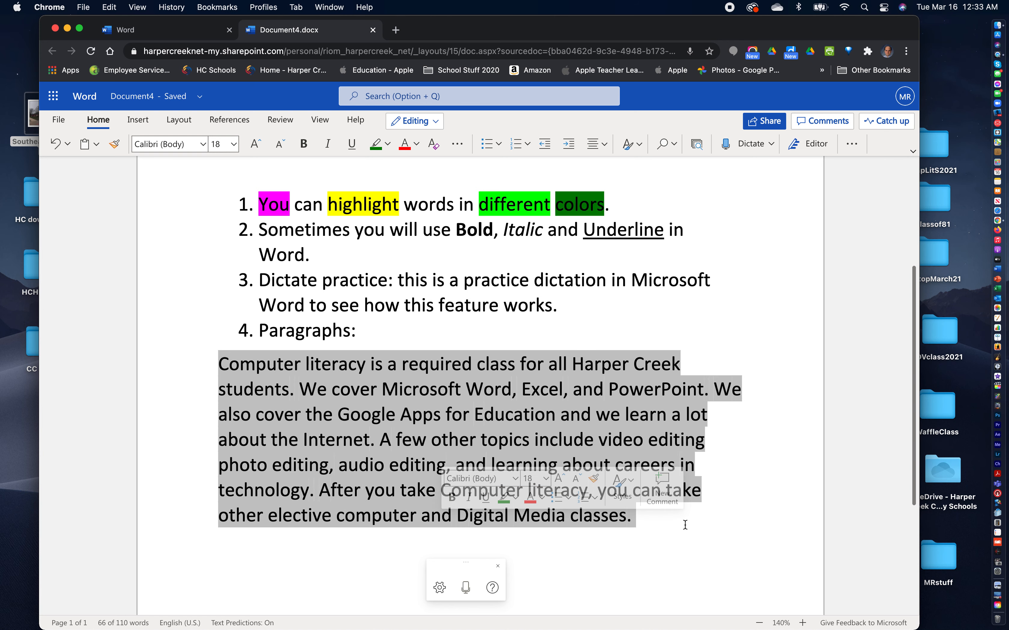
click(765, 465)
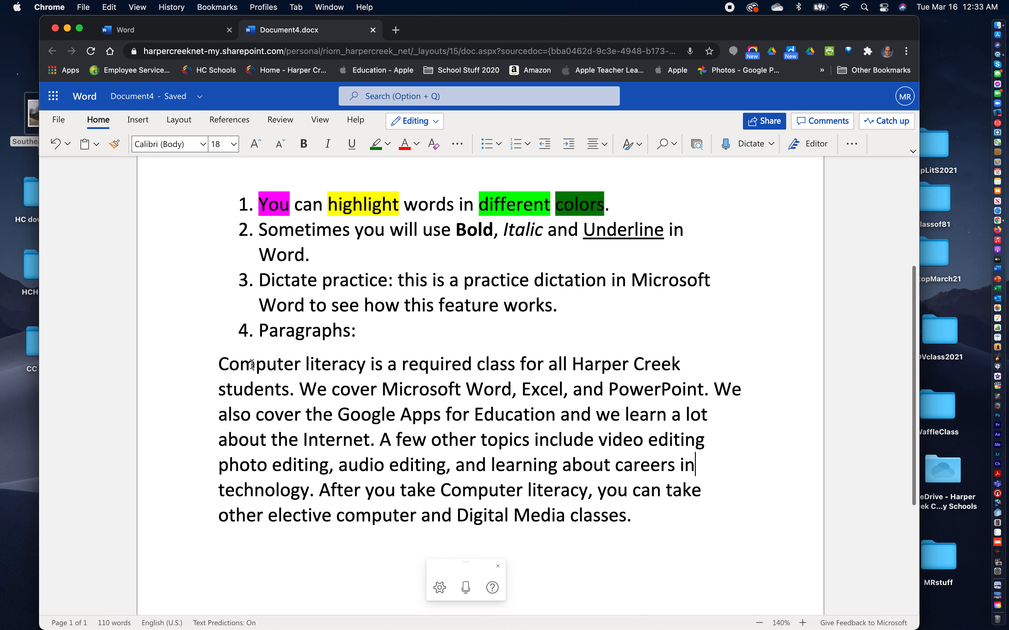
triple_click(251, 365)
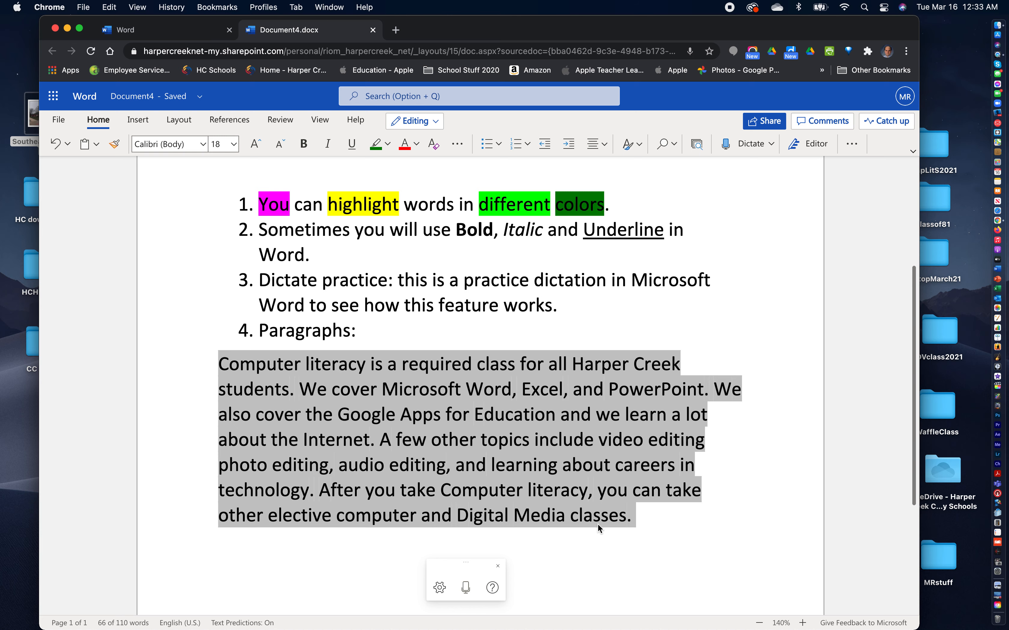
click(767, 467)
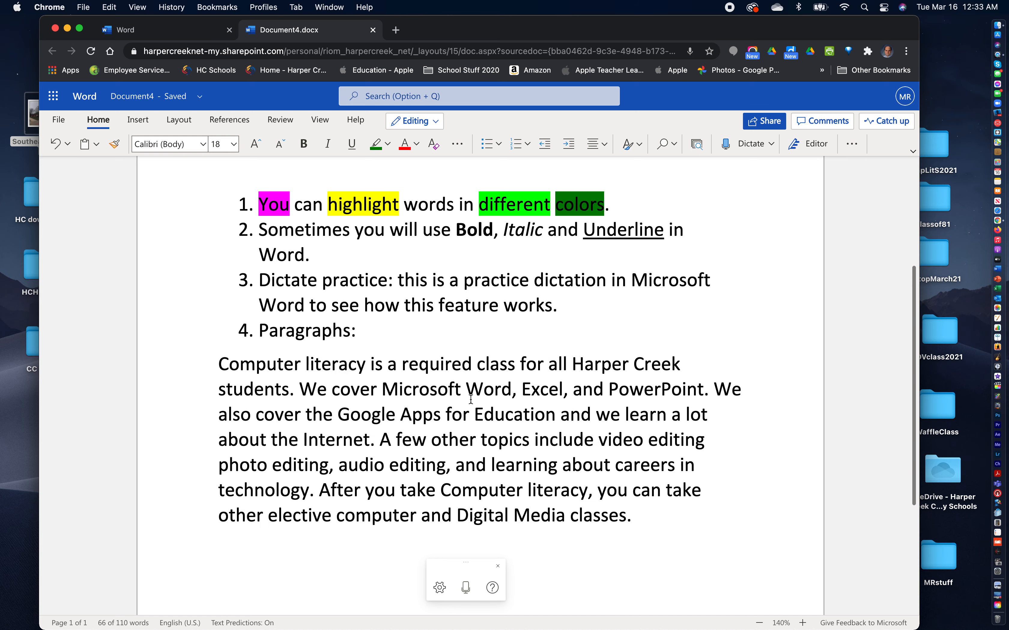
Step: Copy the whole corrected Computer literacy paragraph
double_click(329, 366)
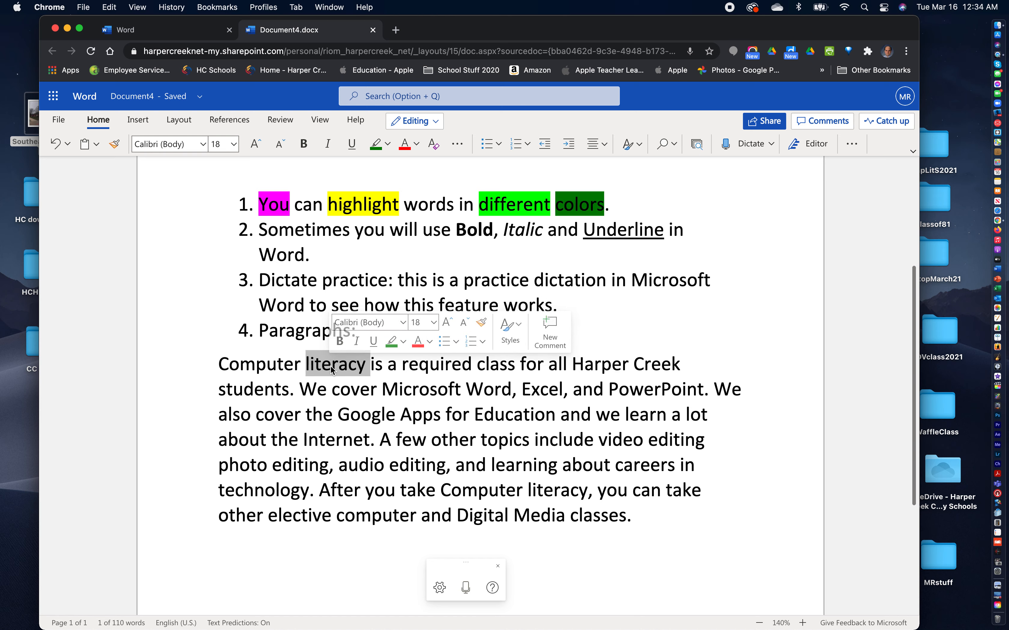
click(330, 366)
triple_click(332, 365)
click(332, 366)
triple_click(333, 367)
key(super+c)
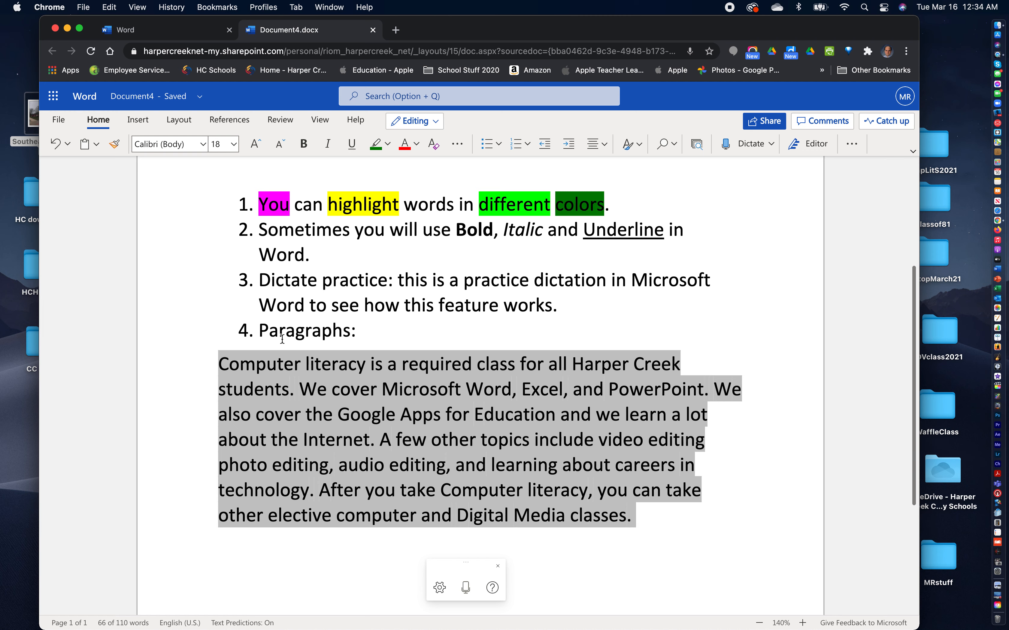
click(95, 145)
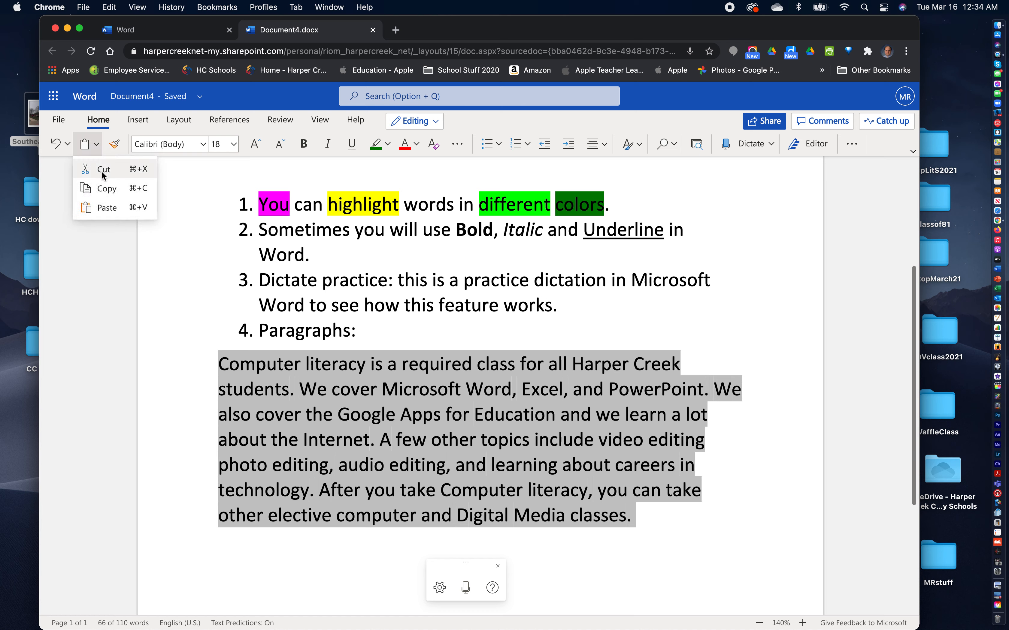
click(102, 188)
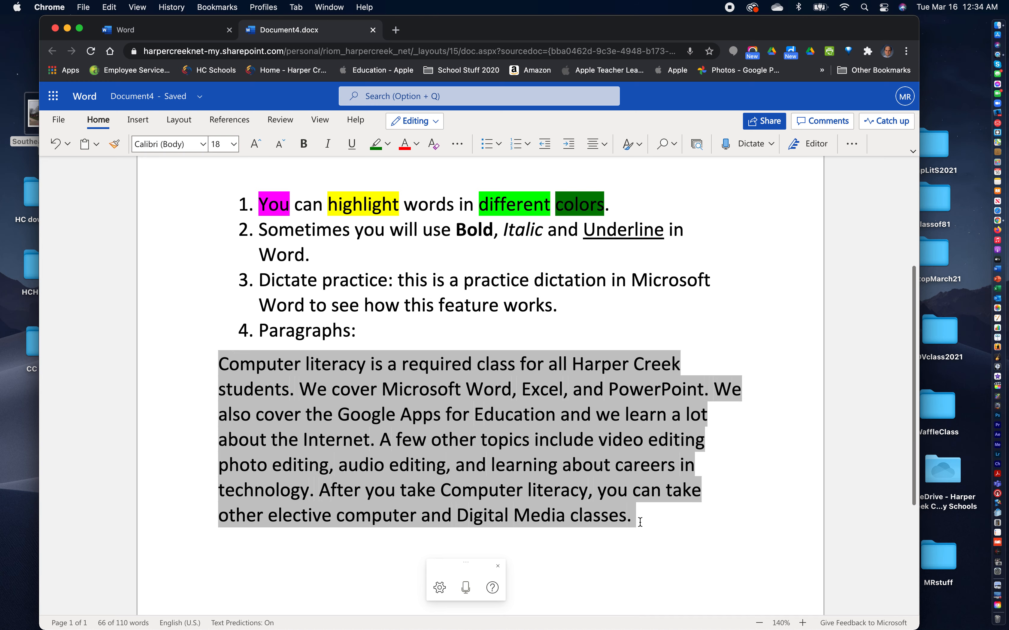
Step: Paste a copy of the paragraph below the original, leaving a blank line between them
click(775, 527)
scroll(774, 528, down, 3)
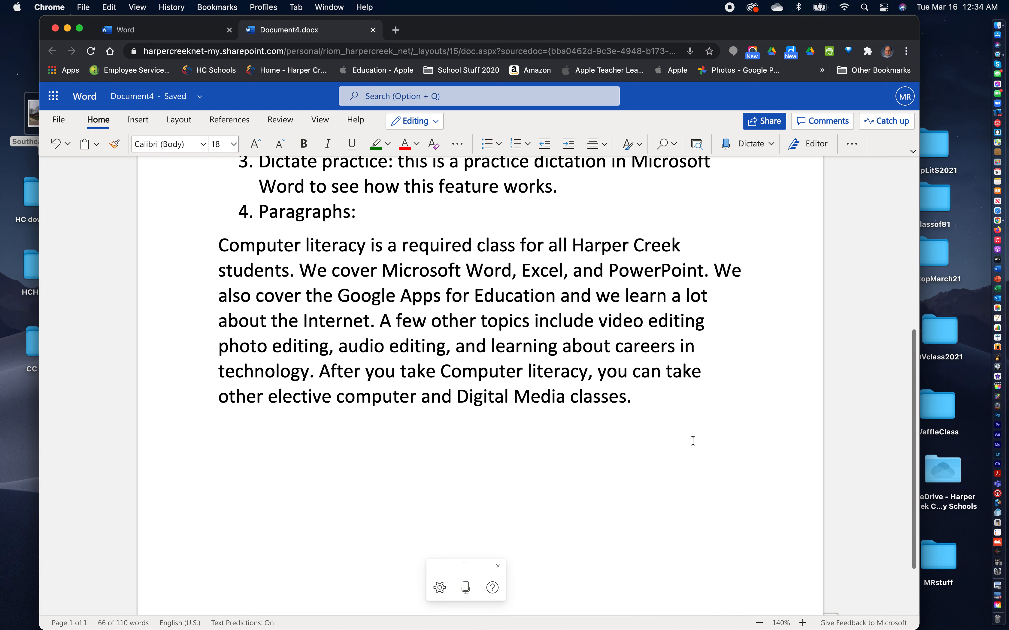
key(Return)
key(Return)
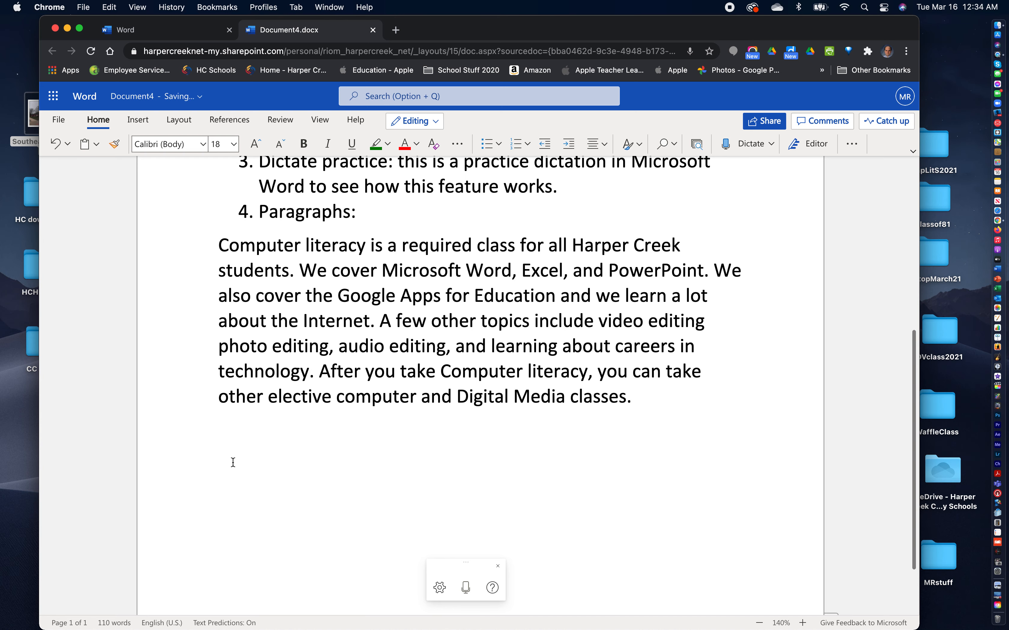
key(super+v)
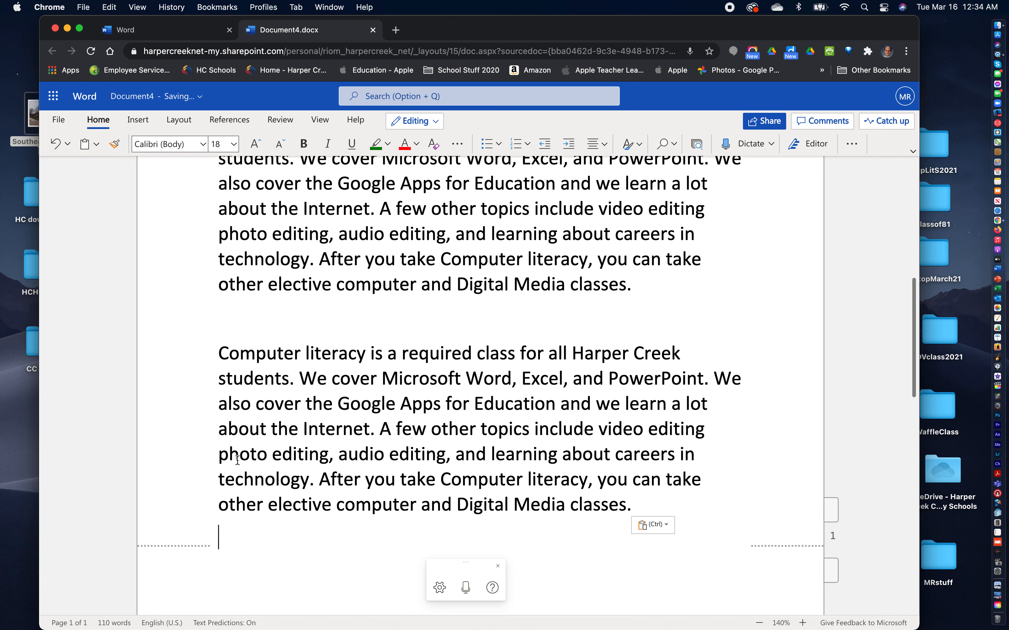
Step: Paste two more copies of the paragraph further down, each separated by a blank line
key(Return)
key(super+v)
key(Return)
key(super+v)
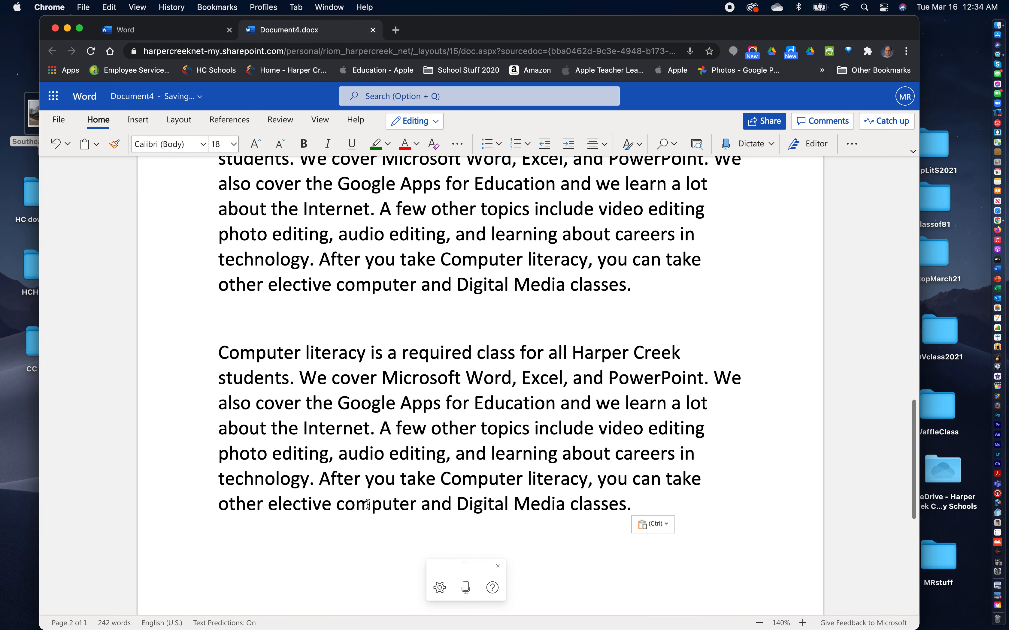
key(Return)
key(super+v)
Step: Look through the document to check the pasted paragraph copies and their spacing
scroll(598, 443, up, 10)
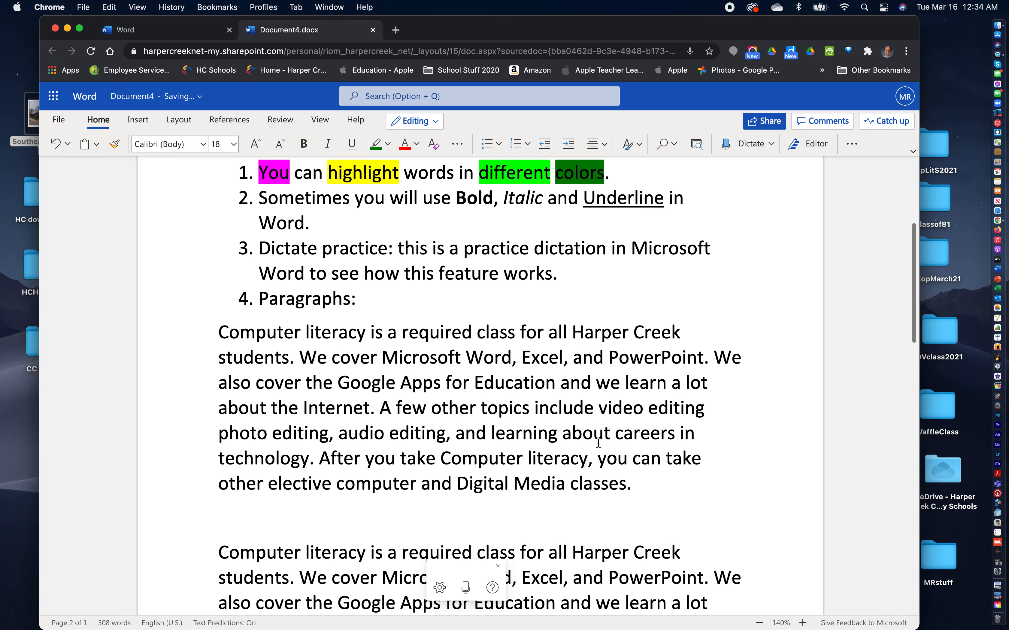
scroll(598, 443, down, 3)
scroll(598, 443, up, 3)
scroll(603, 442, down, 5)
scroll(603, 442, down, 8)
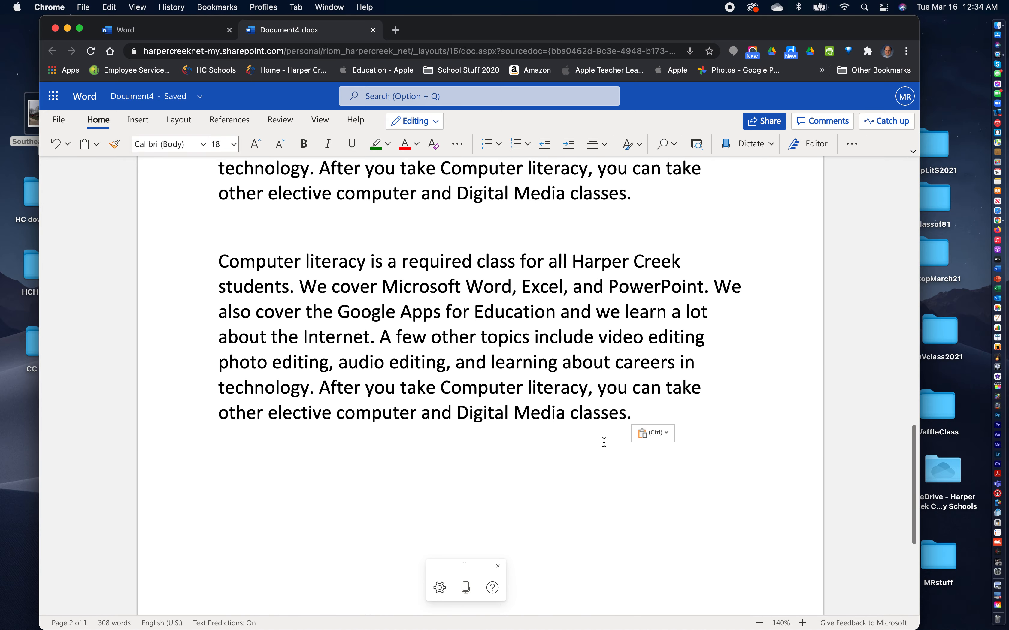
key(super+v)
key(super+v)
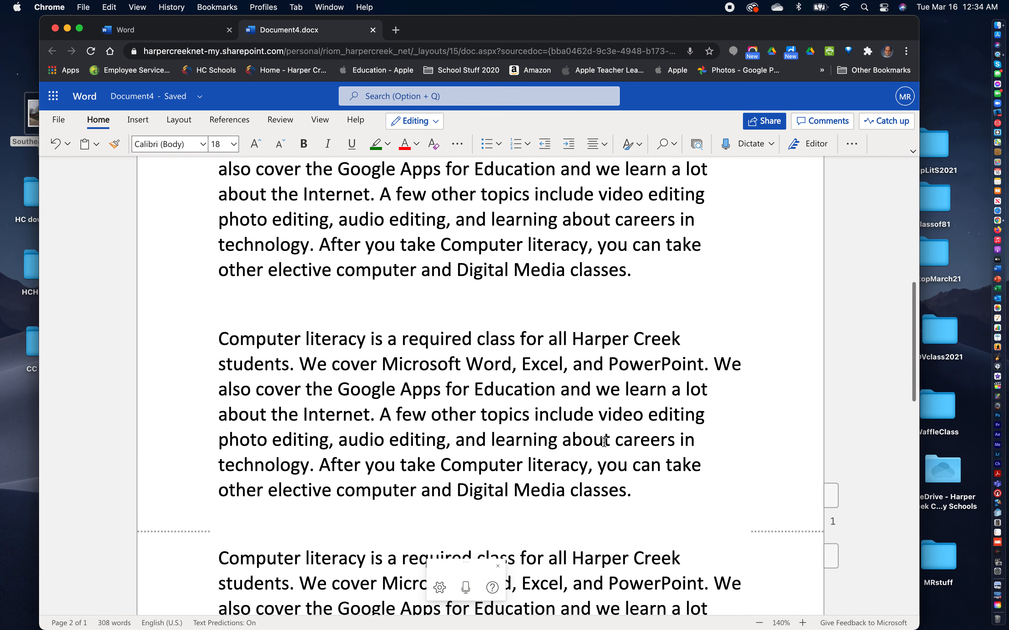
scroll(604, 442, up, 3)
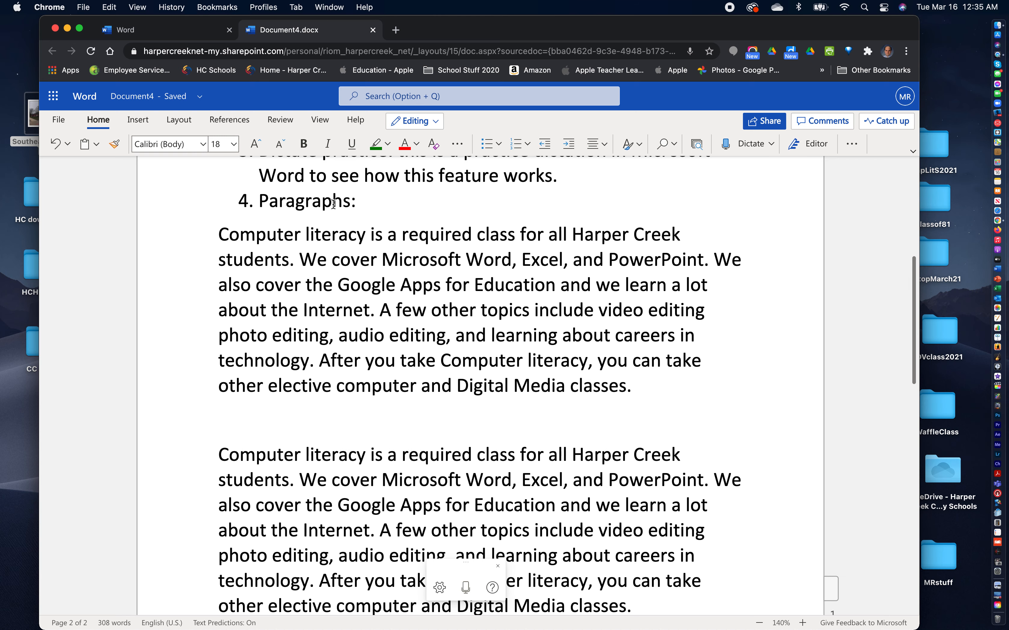
Step: Select the first Computer literacy paragraph under item 4 and view the additional paragraph commands available for it
scroll(587, 310, up, 2)
scroll(588, 309, up, 3)
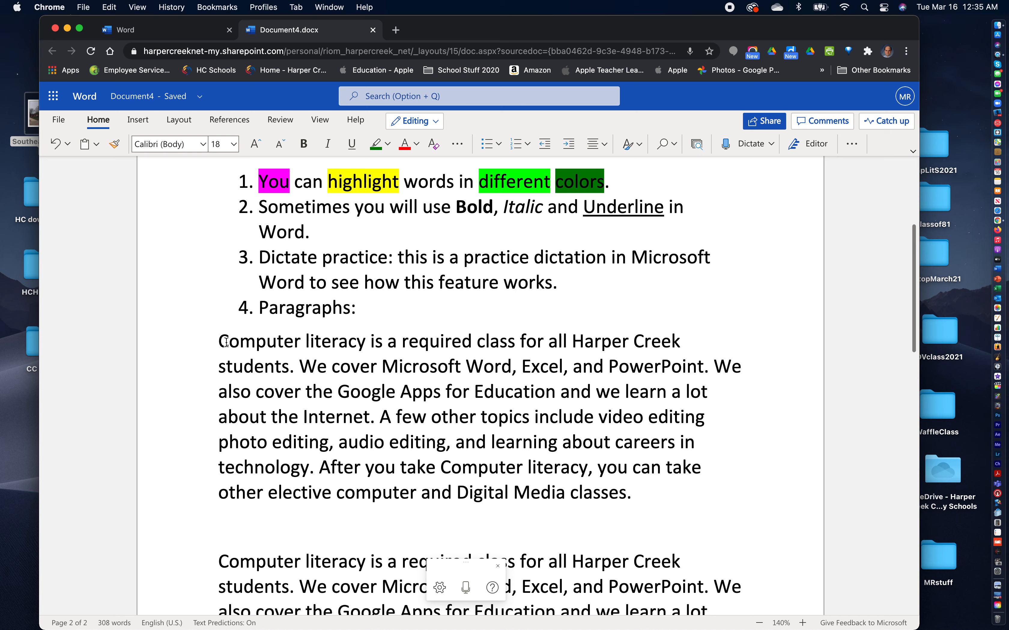
drag(221, 341, 741, 499)
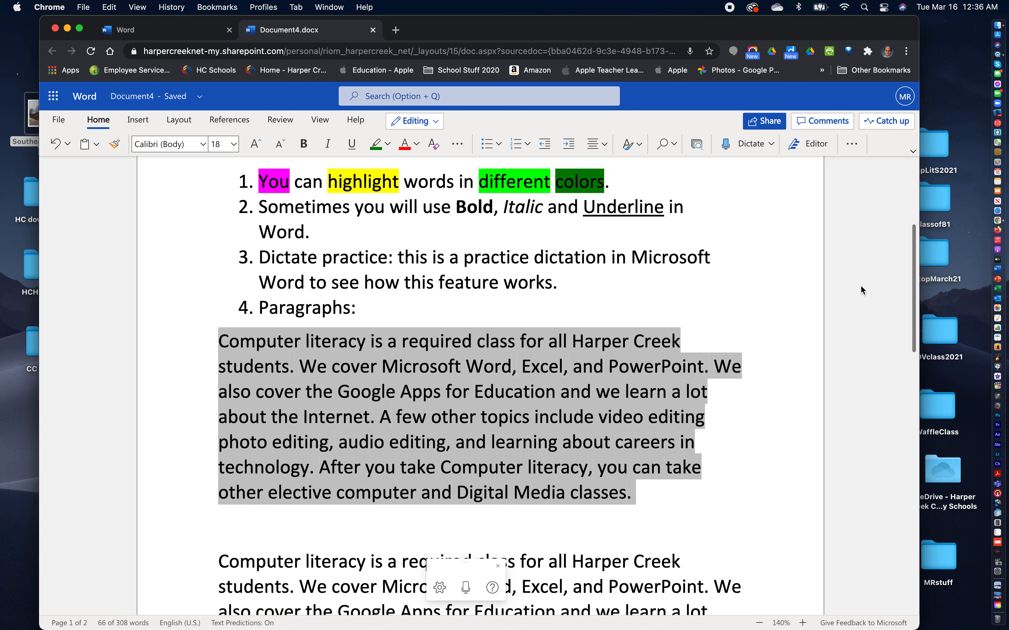
click(847, 145)
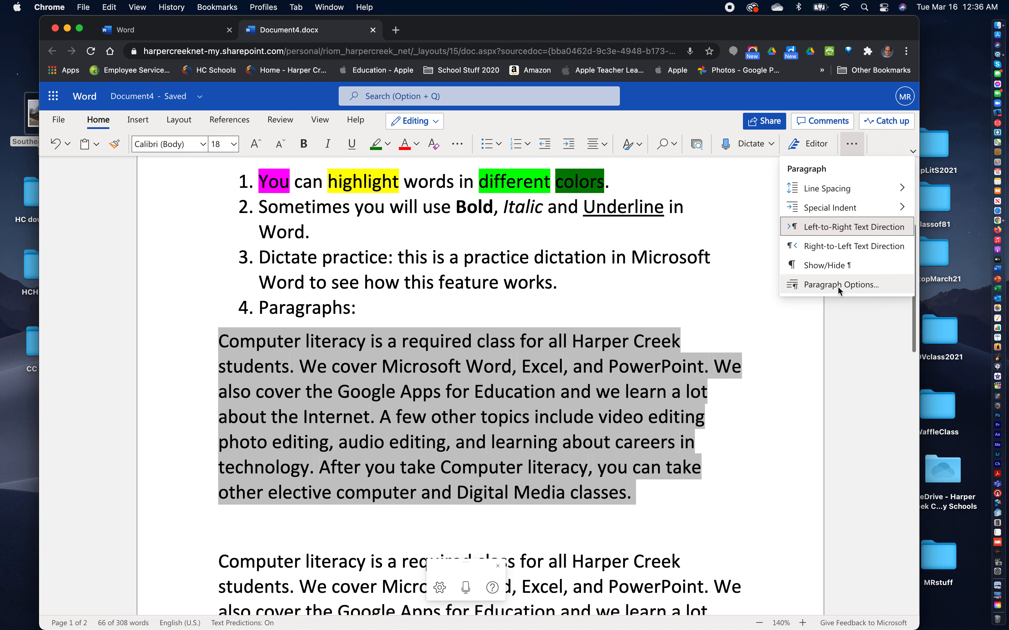
click(859, 361)
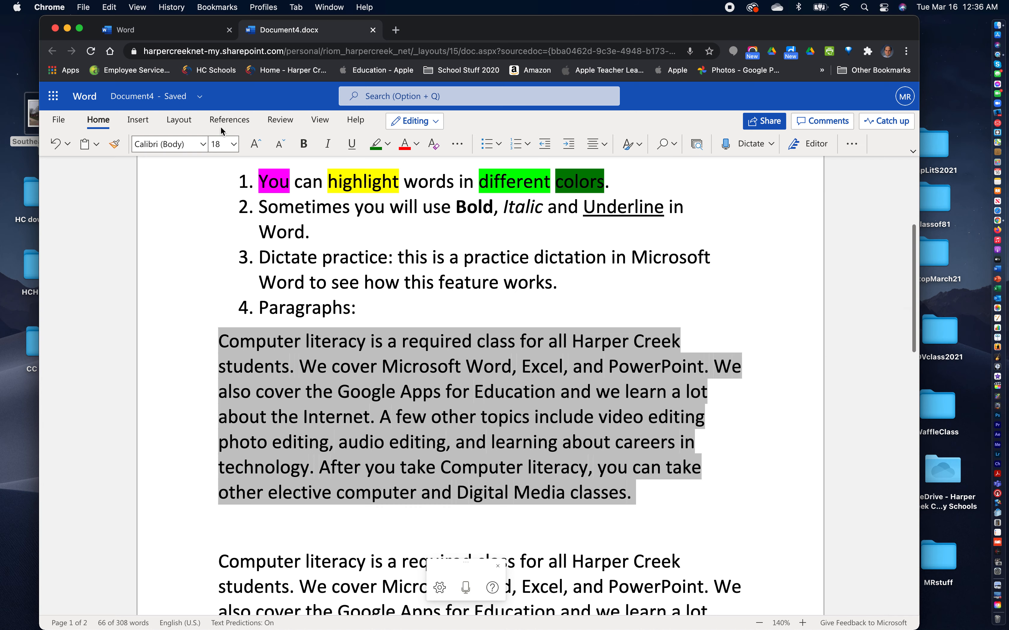
Step: Review the margin presets, page orientations and paper sizes, keeping Normal margins and Portrait orientation
click(179, 120)
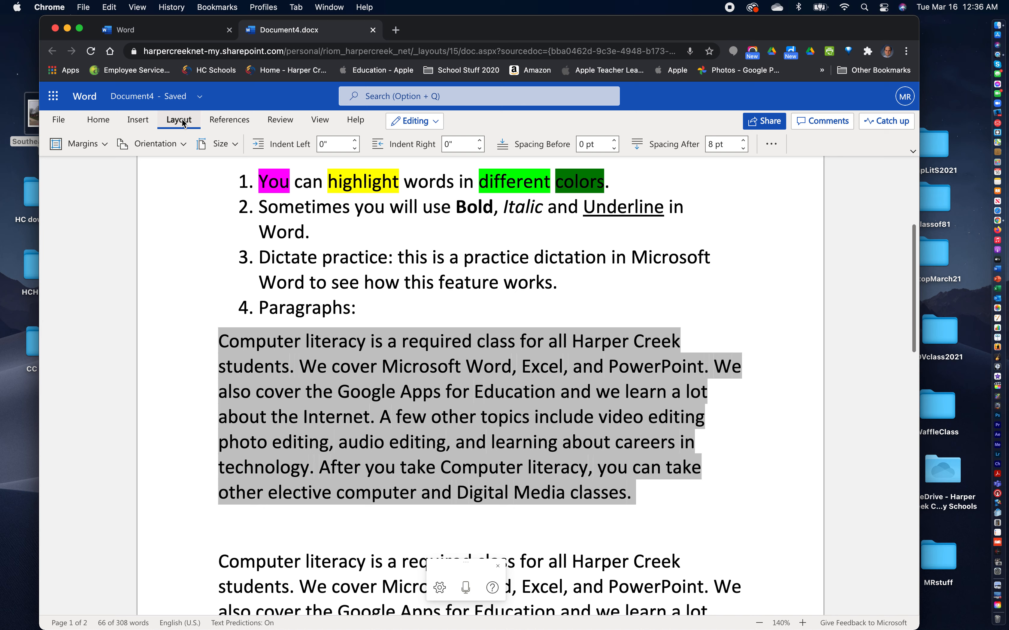
click(97, 143)
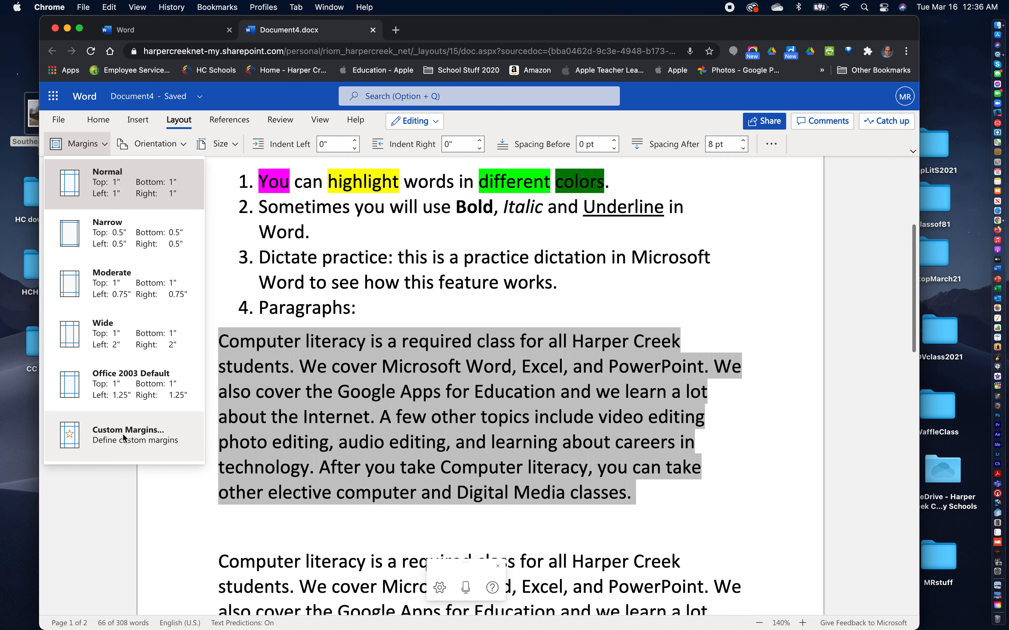
click(116, 203)
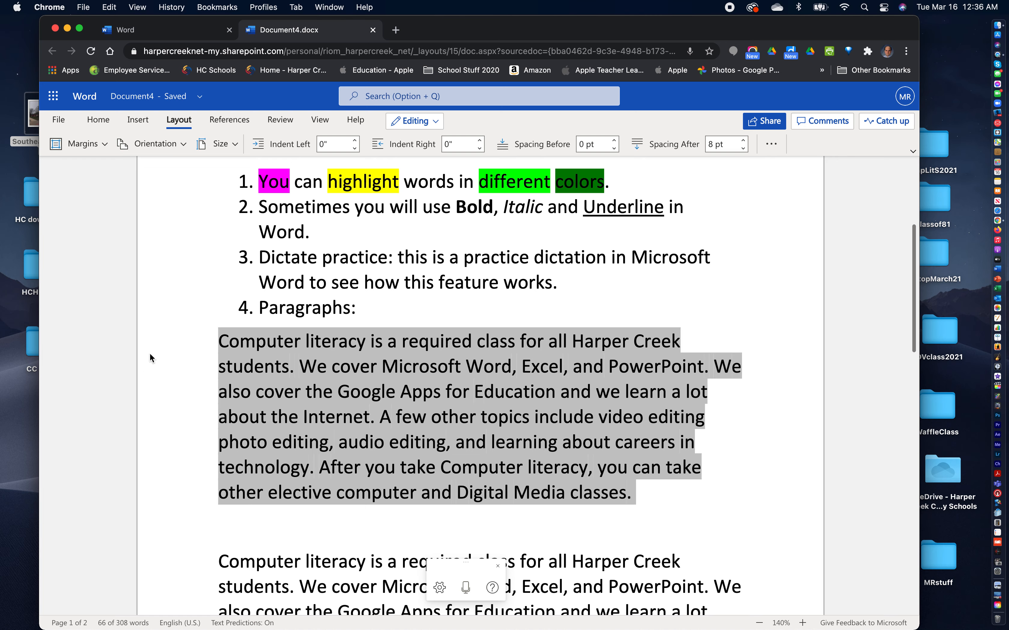
scroll(180, 285, up, 5)
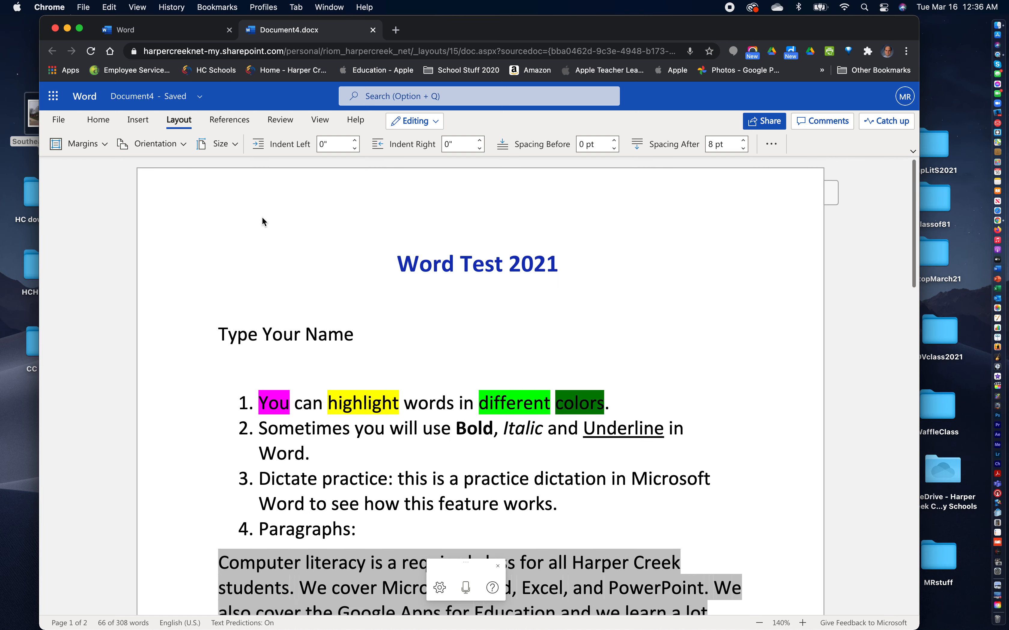
scroll(762, 299, down, 5)
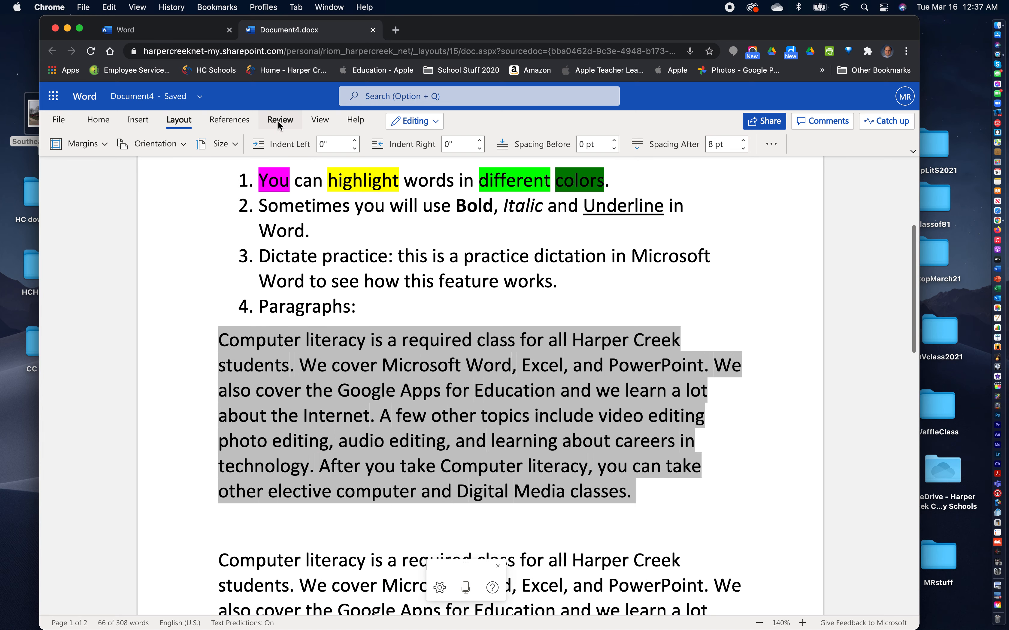
click(181, 144)
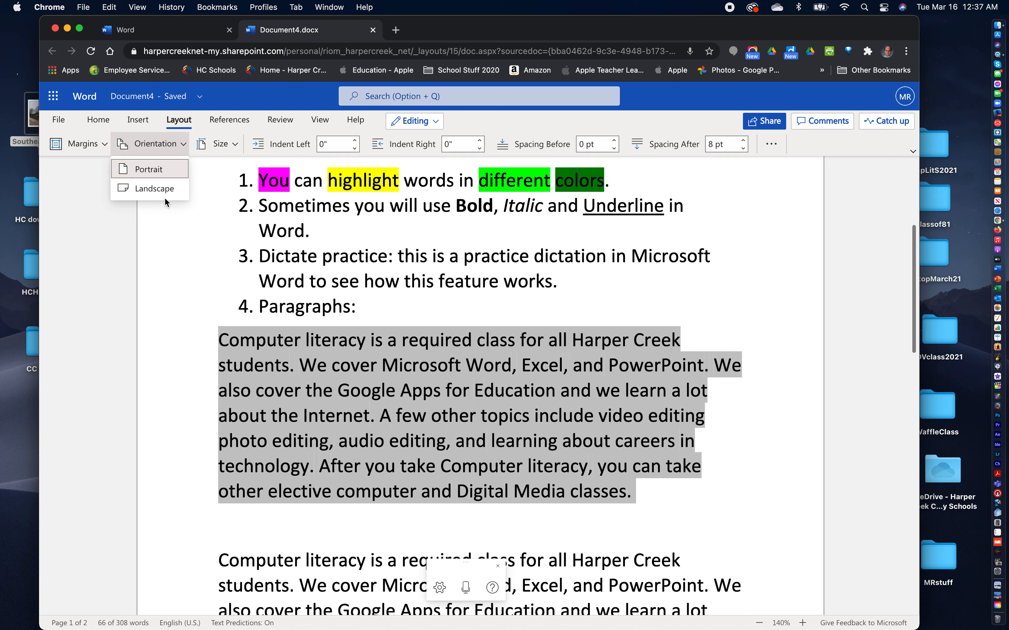
click(148, 169)
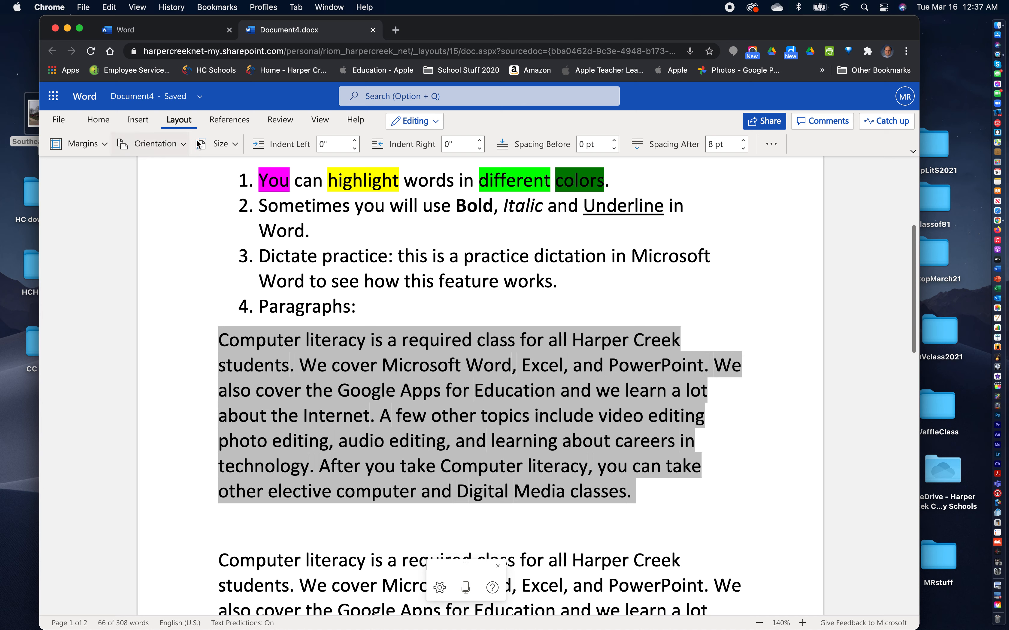
click(235, 145)
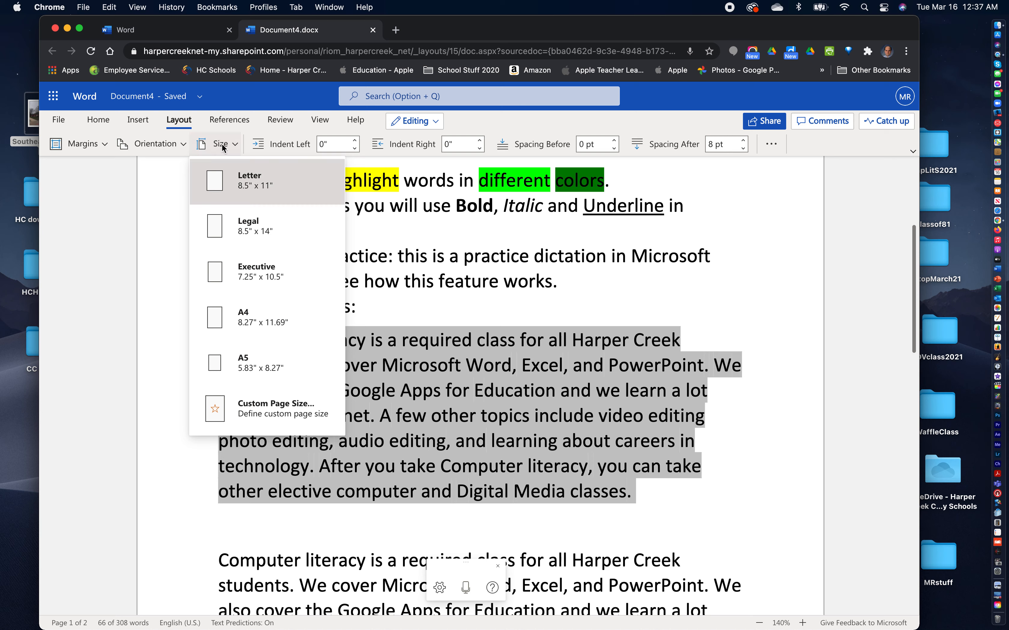
click(213, 142)
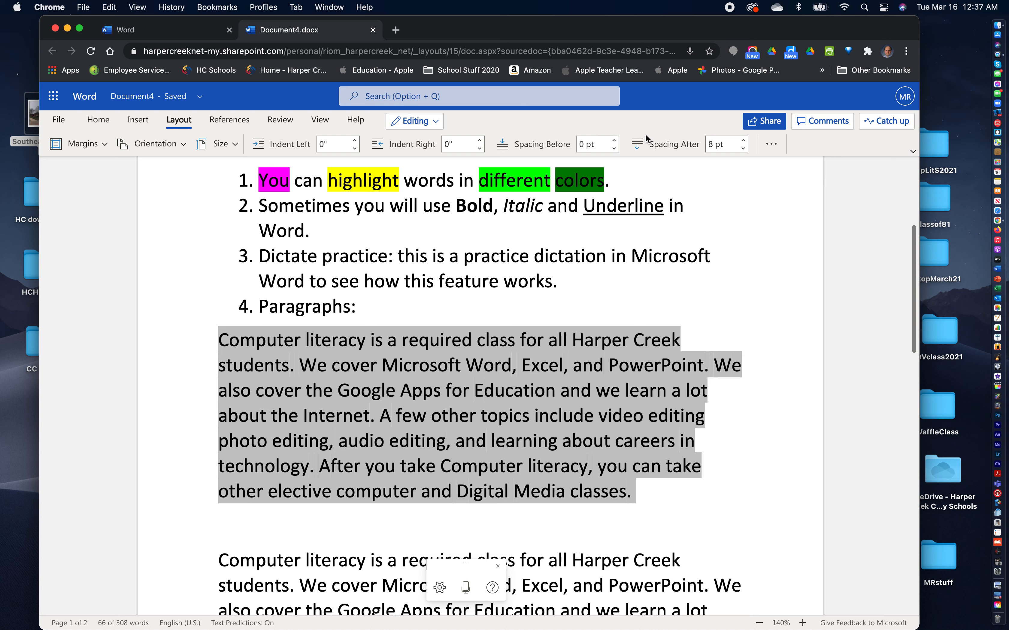
Step: In the paragraph options for the first Computer literacy paragraph, choose a First line special indent of 0.3"
click(777, 147)
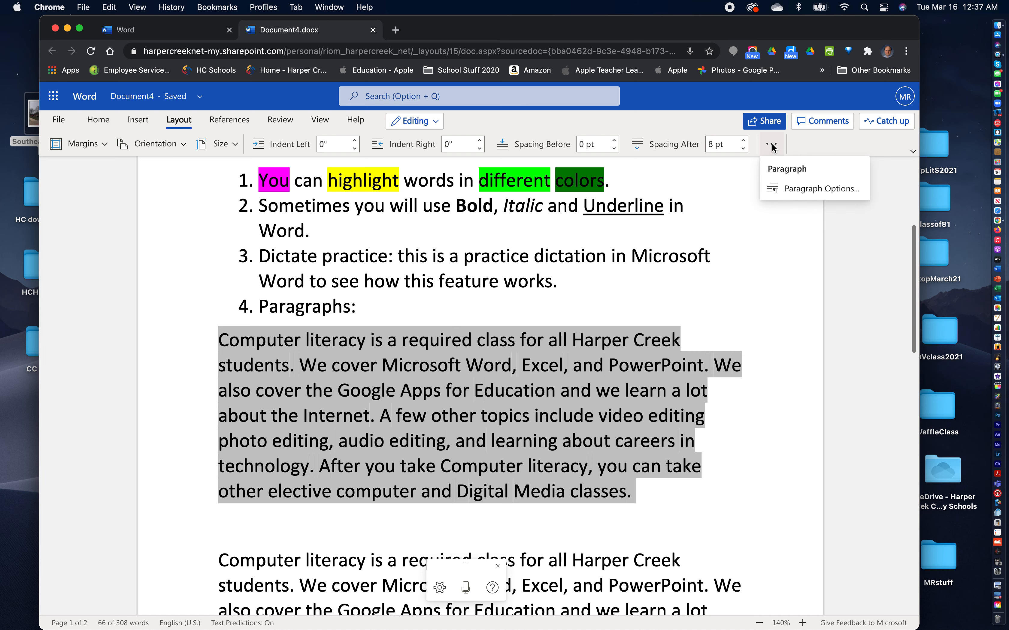
click(801, 190)
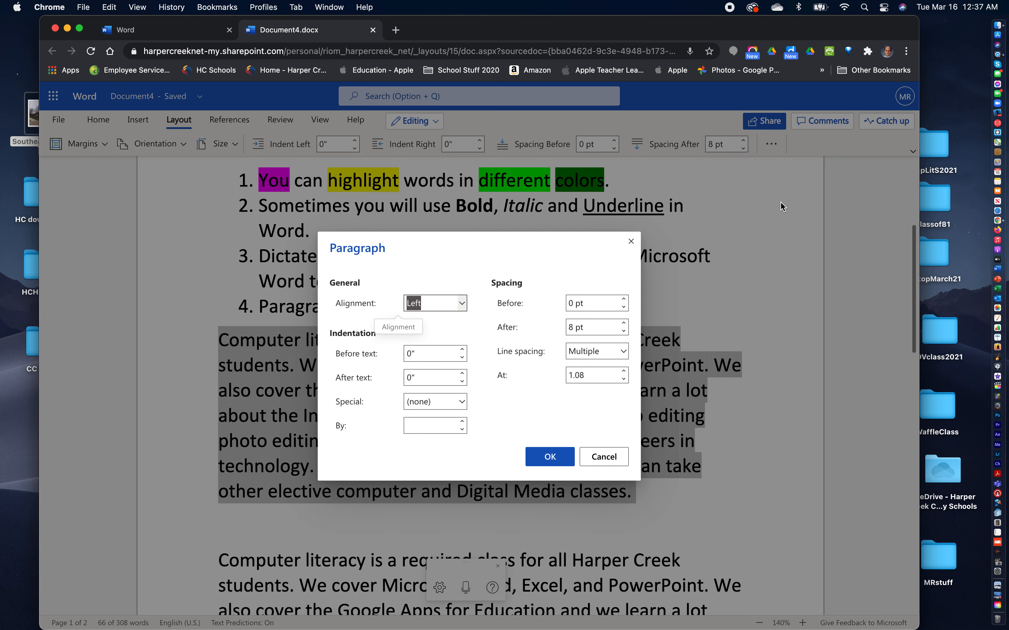
drag(562, 253, 811, 207)
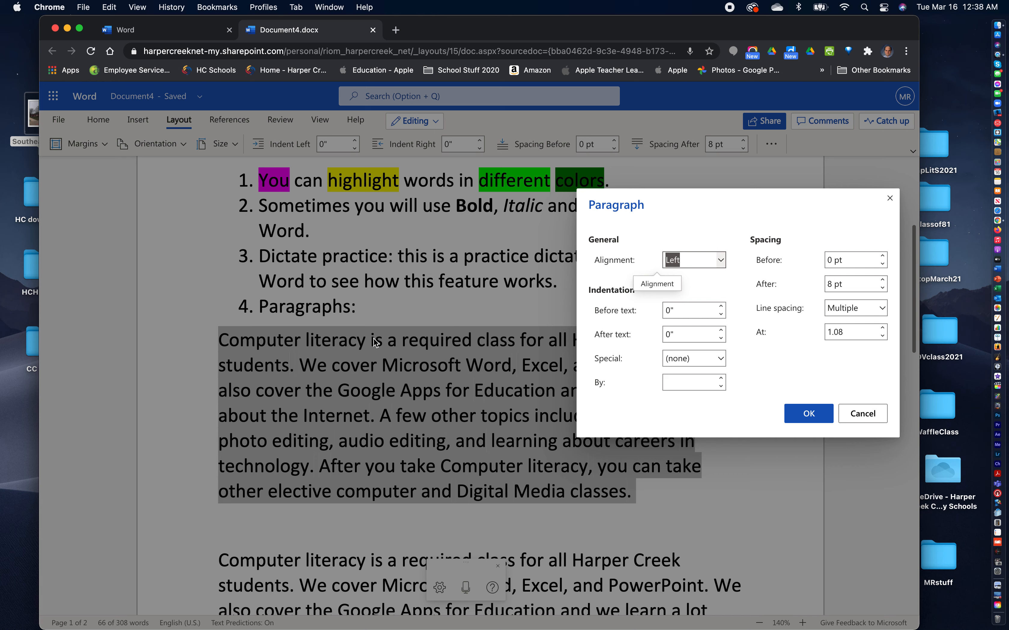
drag(768, 200, 740, 185)
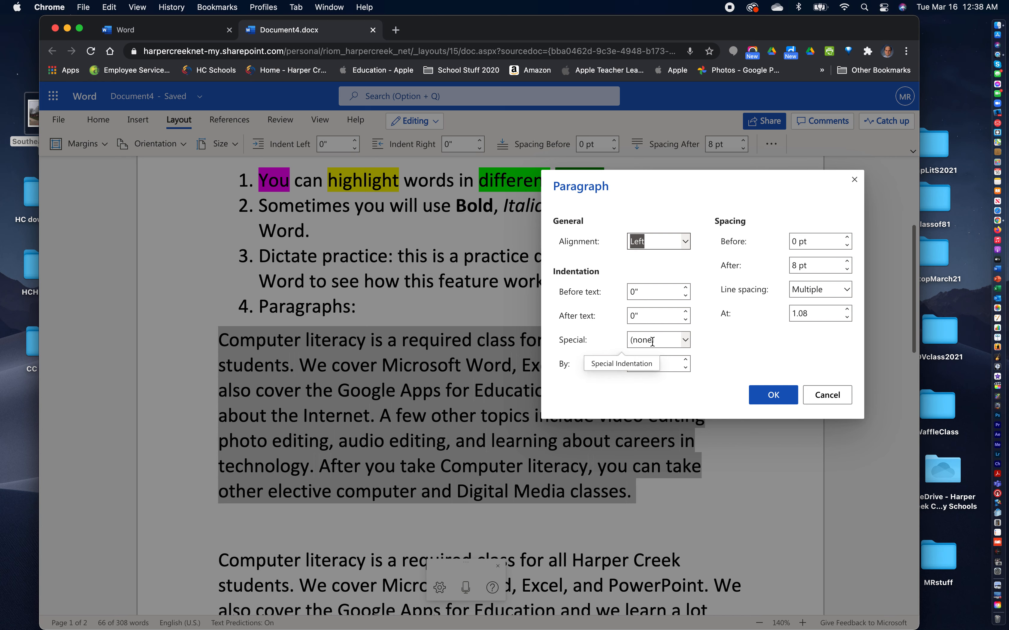
click(685, 341)
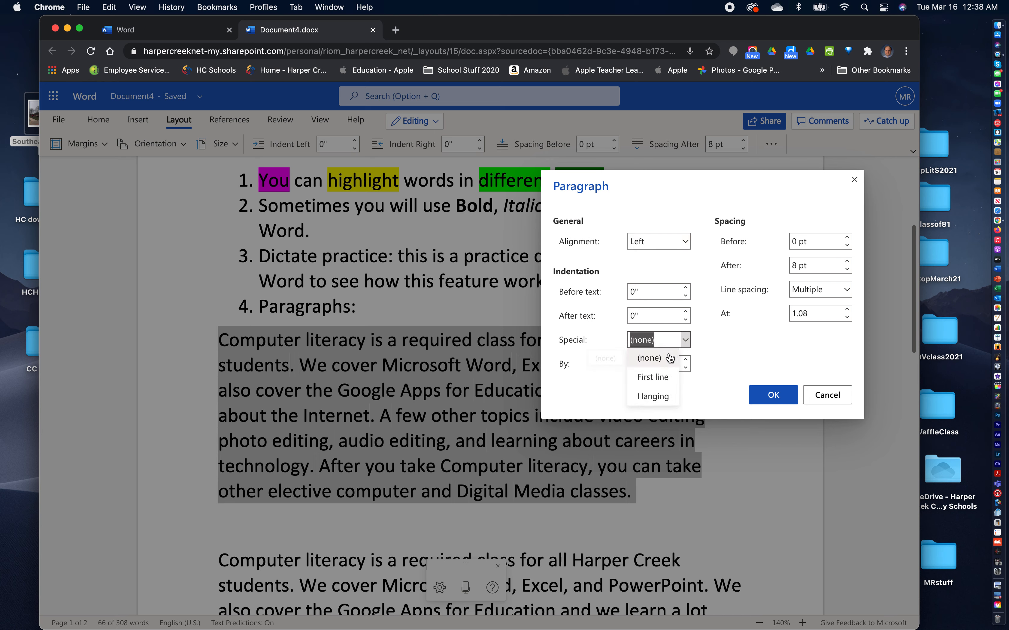
click(658, 377)
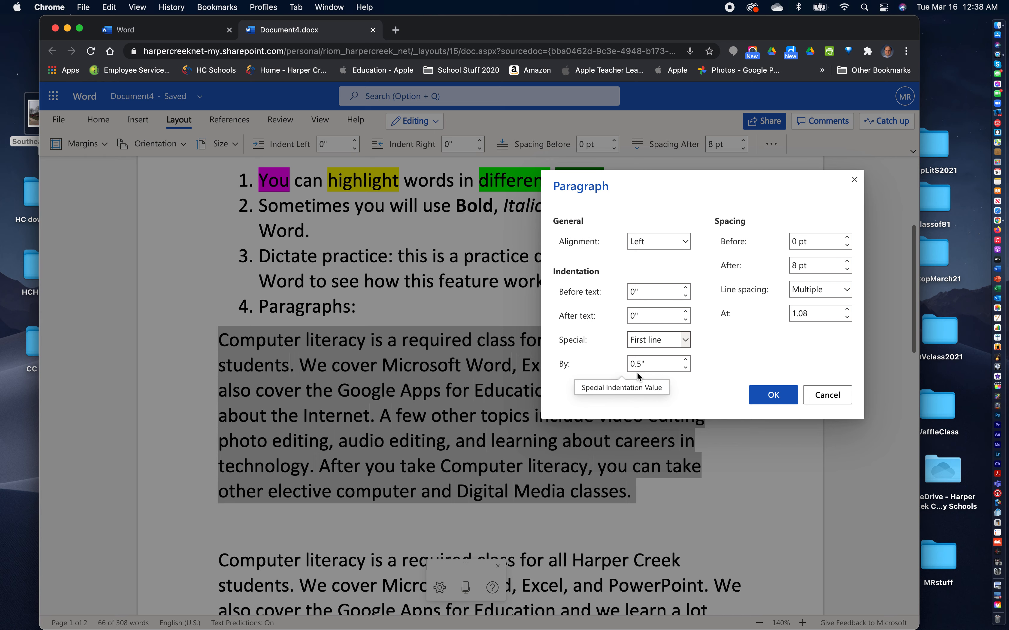
click(686, 368)
click(685, 368)
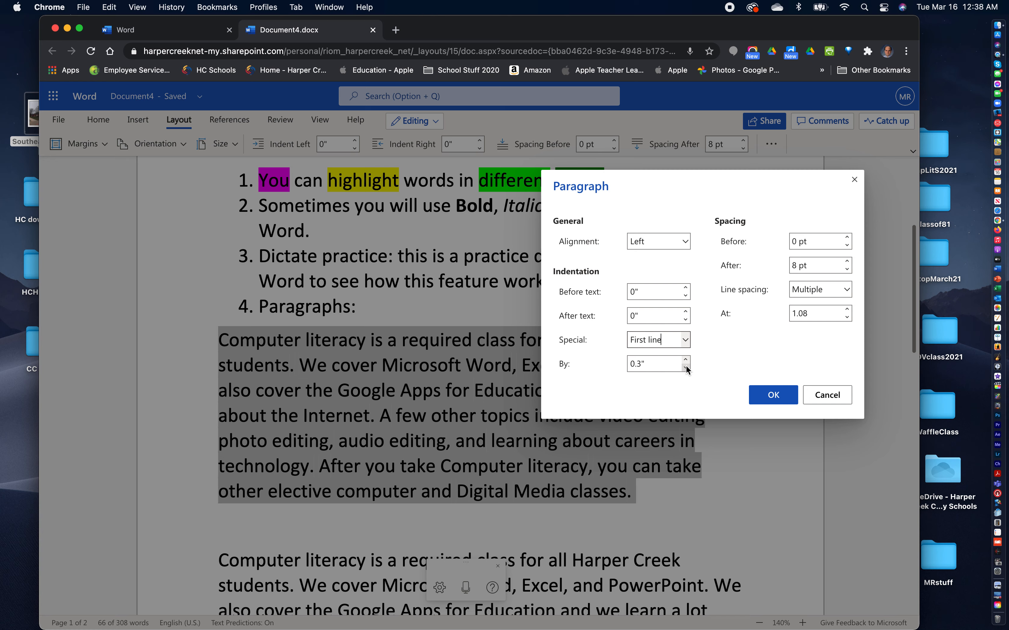
click(654, 366)
click(648, 364)
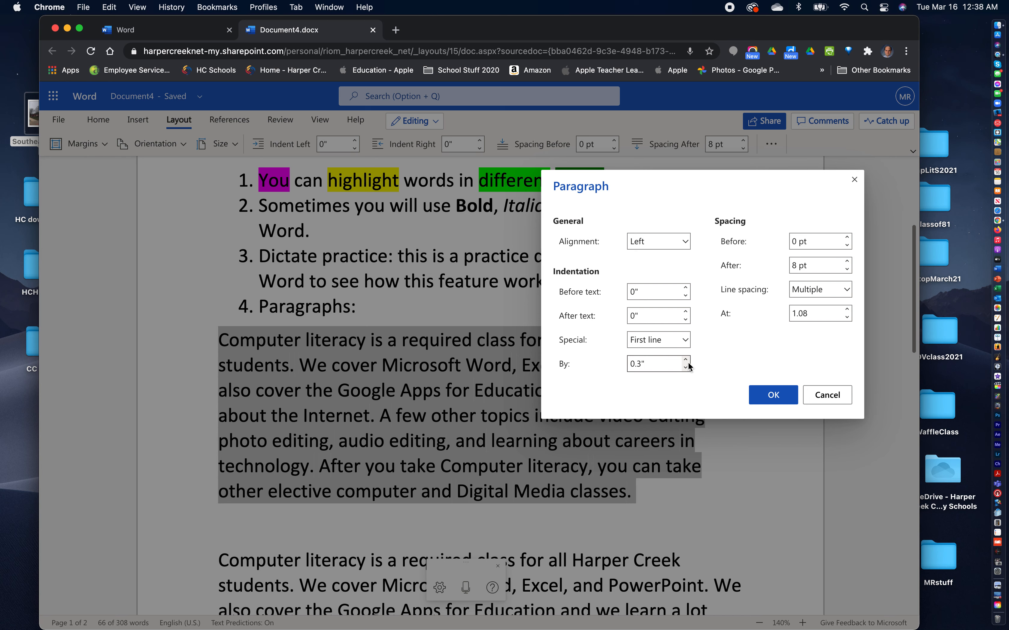
Step: Set the first paragraph's line spacing to Single, apply the paragraph options and deselect the text
click(846, 291)
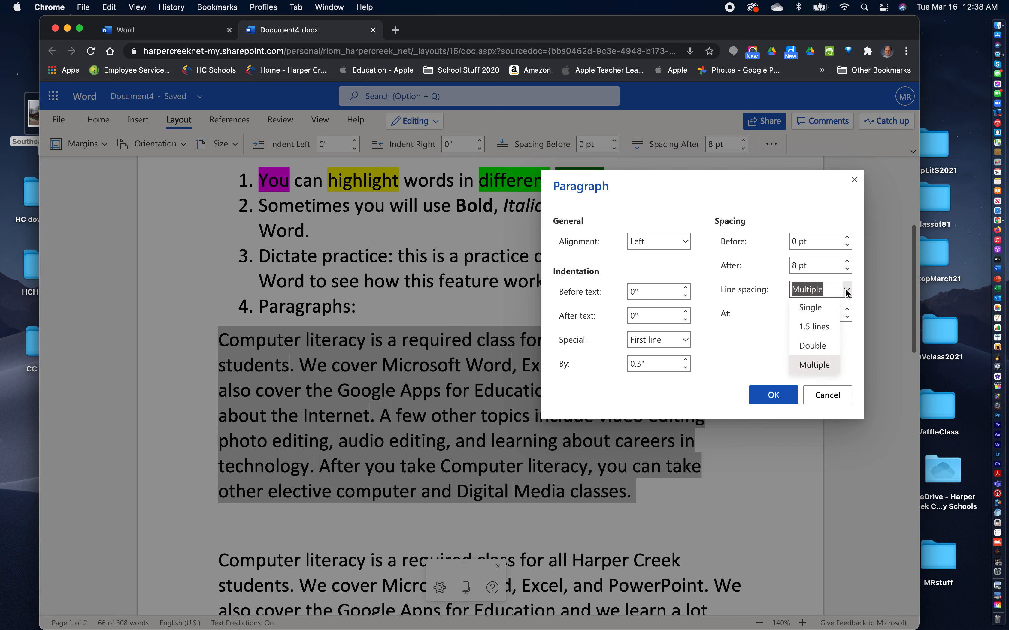
click(818, 309)
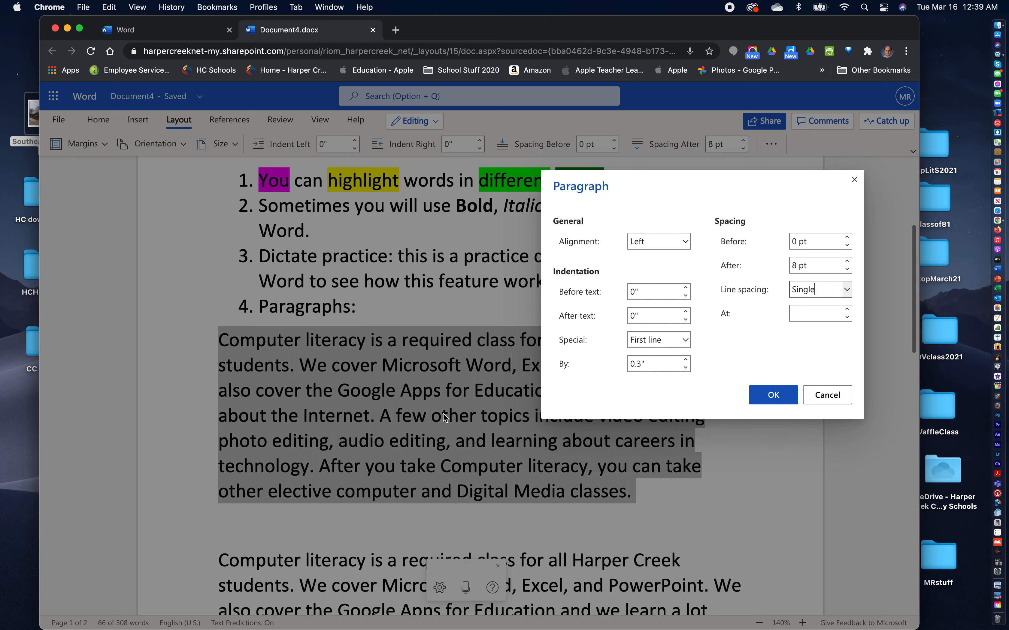
click(774, 398)
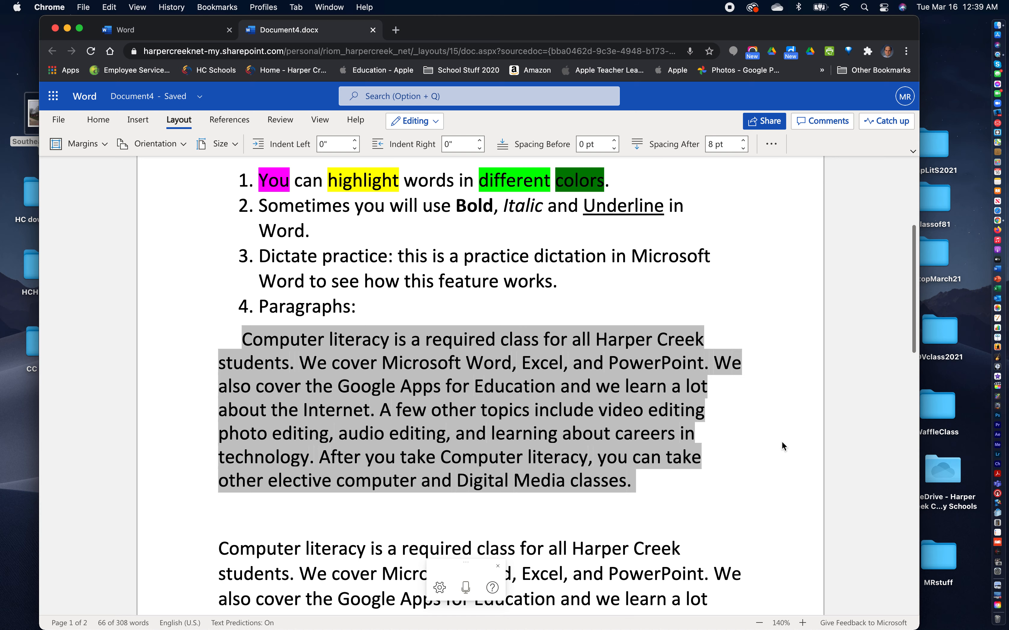
click(783, 442)
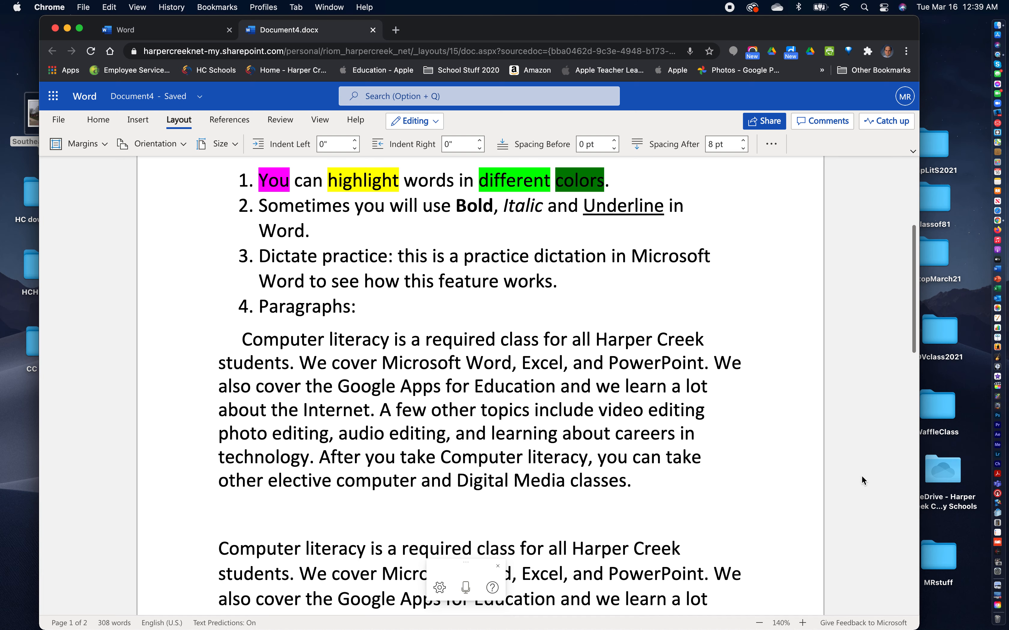
Step: Select the second Computer literacy paragraph and choose Center alignment in its paragraph options
scroll(814, 446, down, 5)
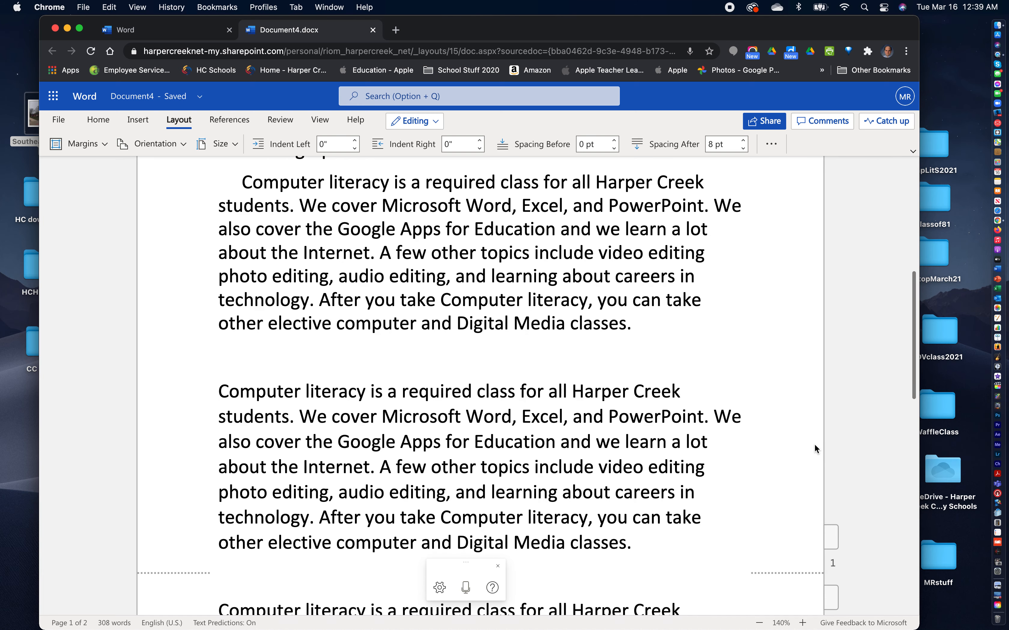
scroll(815, 443, down, 1)
drag(222, 367, 467, 422)
drag(622, 486, 653, 522)
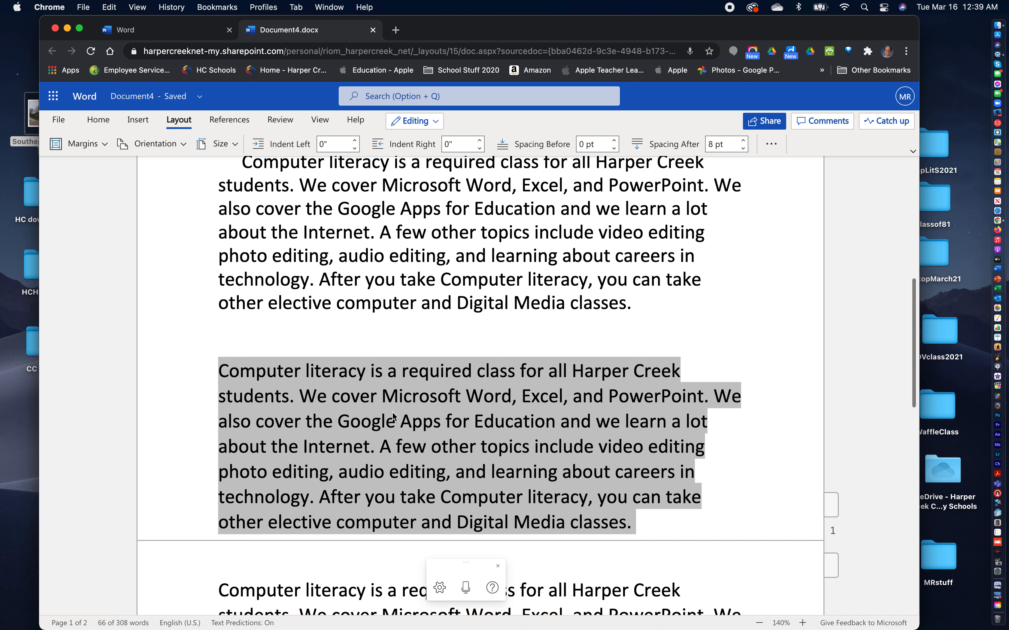
click(773, 148)
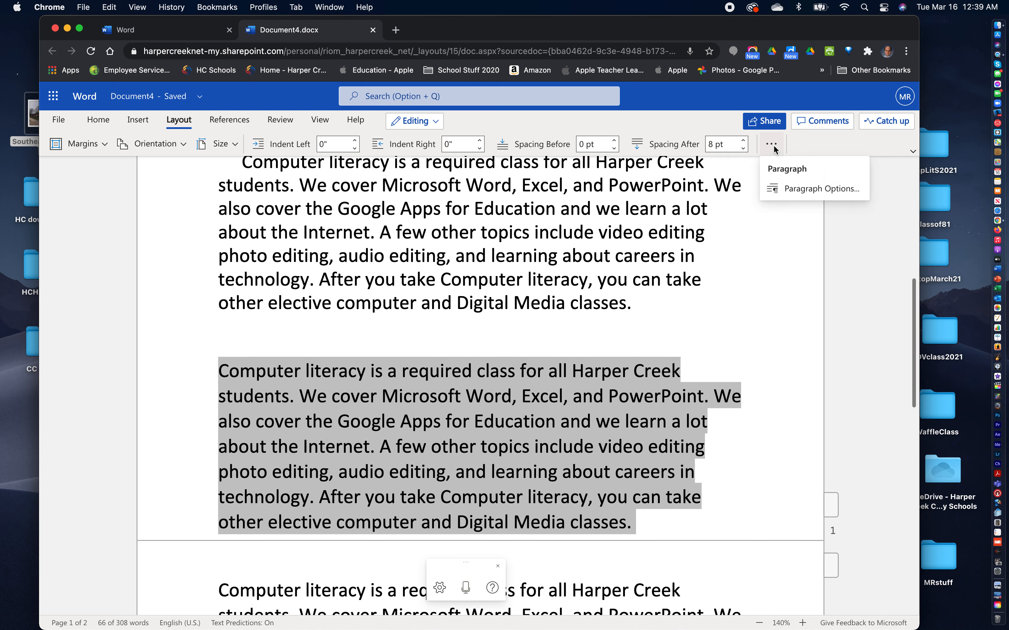
click(787, 191)
drag(542, 233, 749, 163)
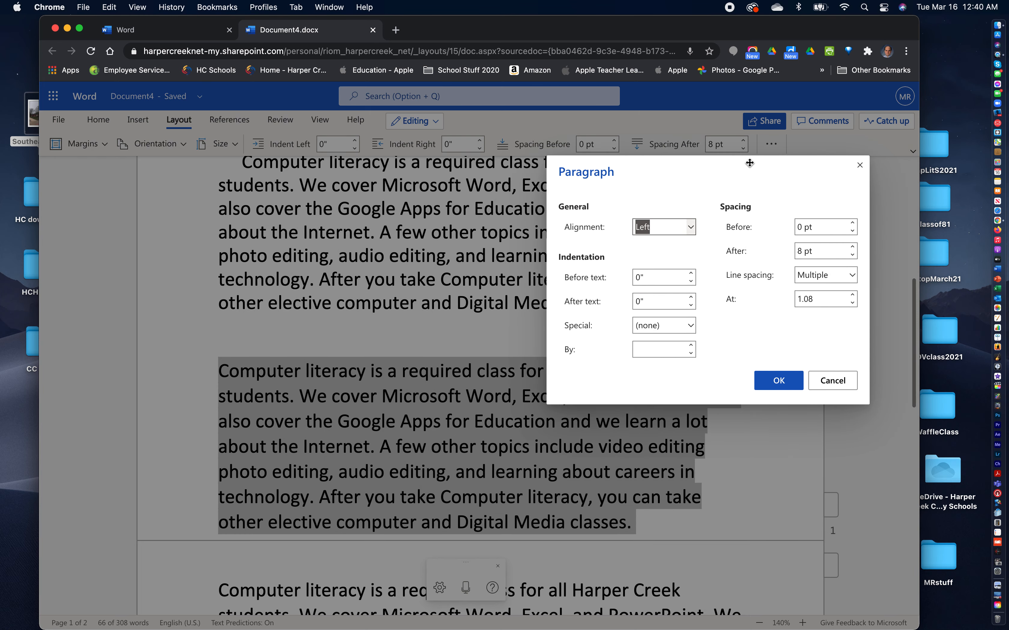
click(690, 229)
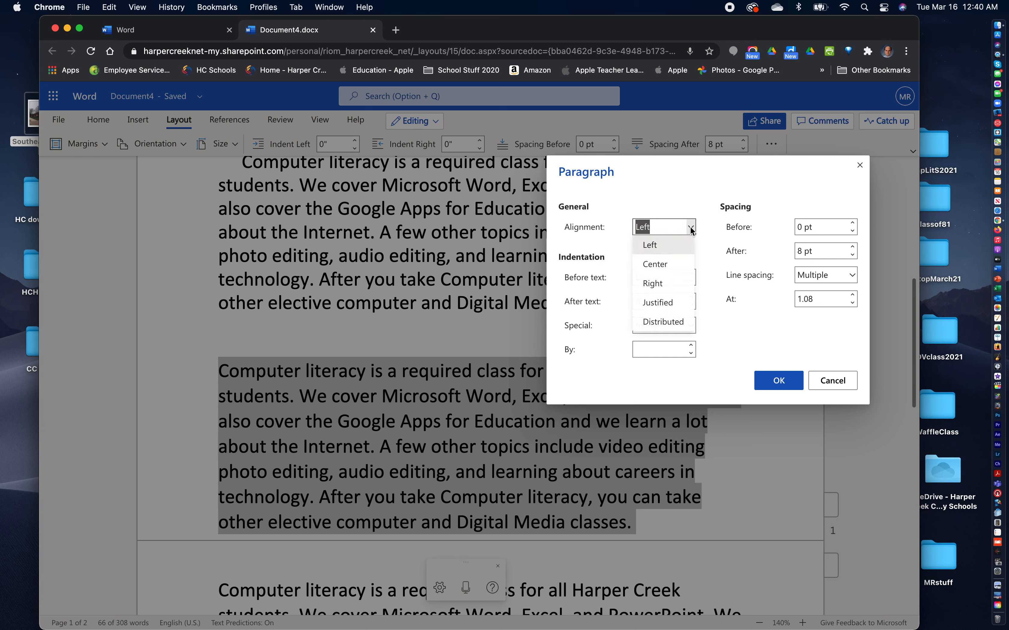
click(668, 264)
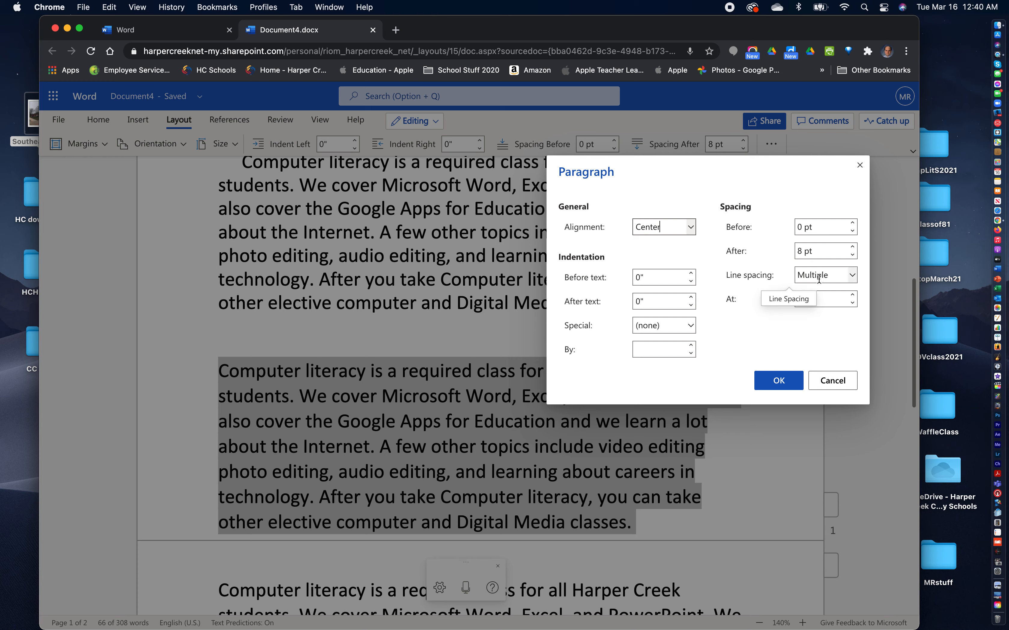
Step: Set the second paragraph's line spacing to 1.5 lines and apply the paragraph options
click(852, 276)
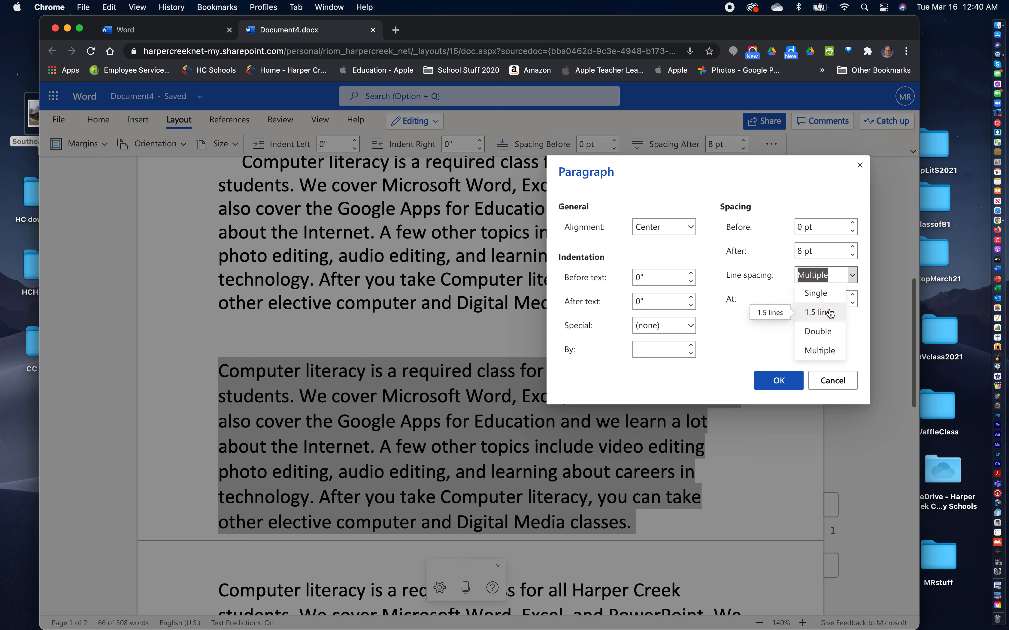
click(819, 312)
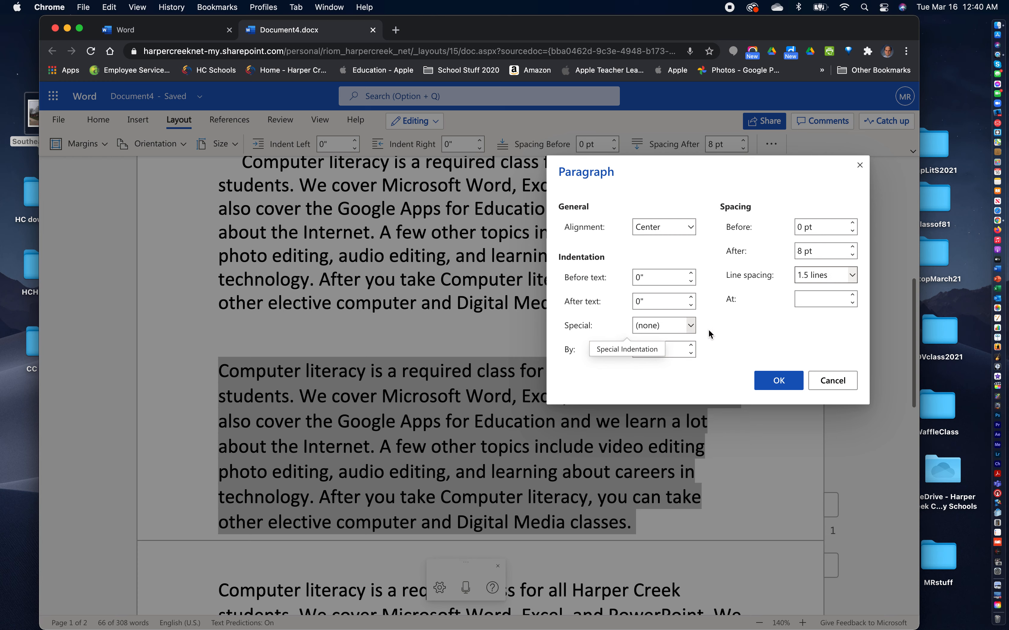
click(853, 275)
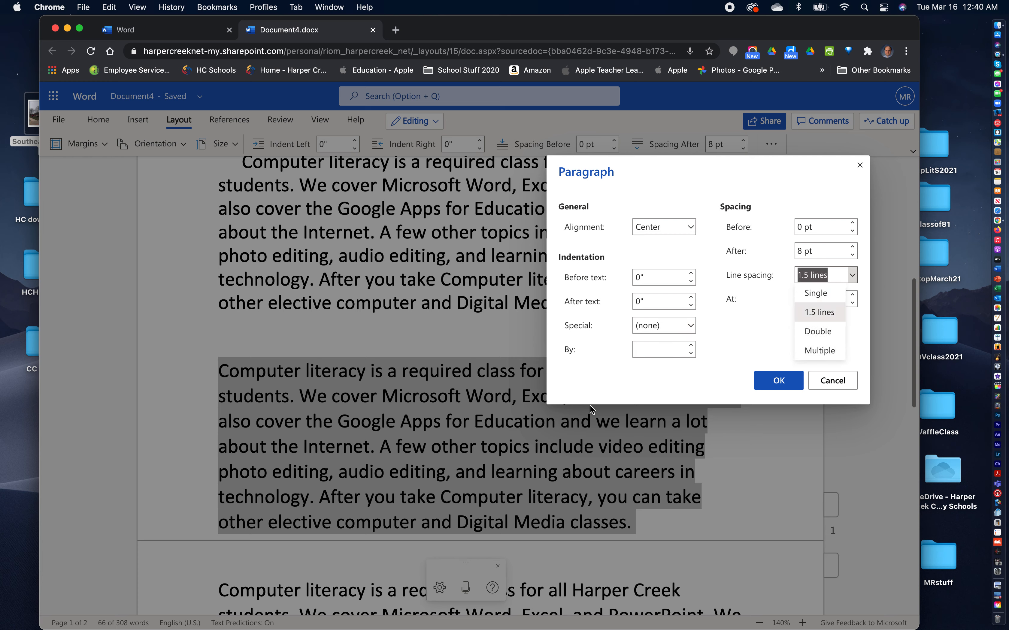
click(771, 384)
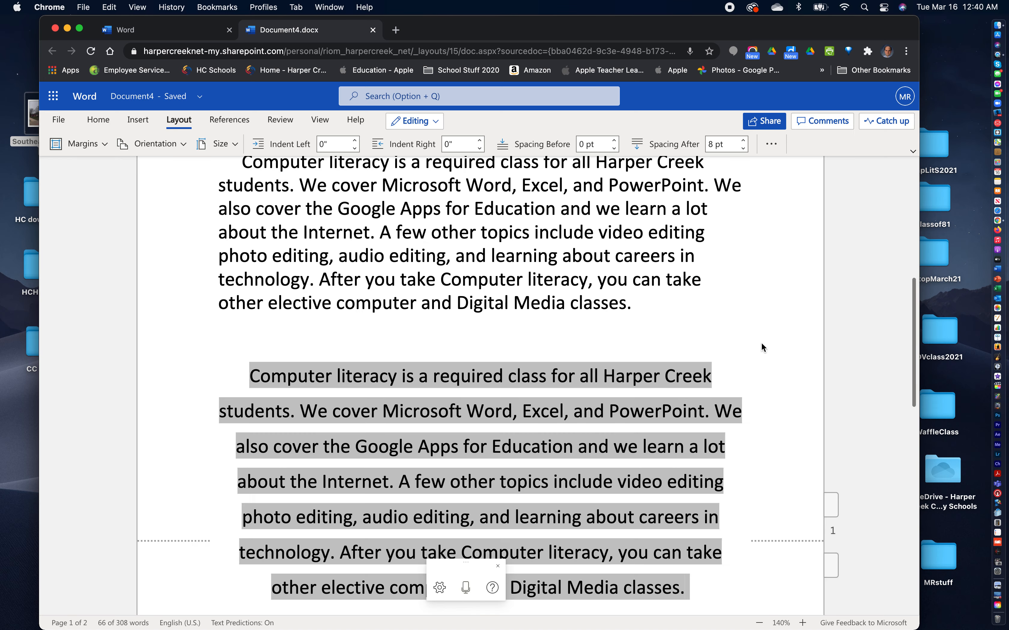
Step: Select the third Computer literacy paragraph and choose Justified alignment in its paragraph options
click(762, 342)
scroll(812, 417, down, 3)
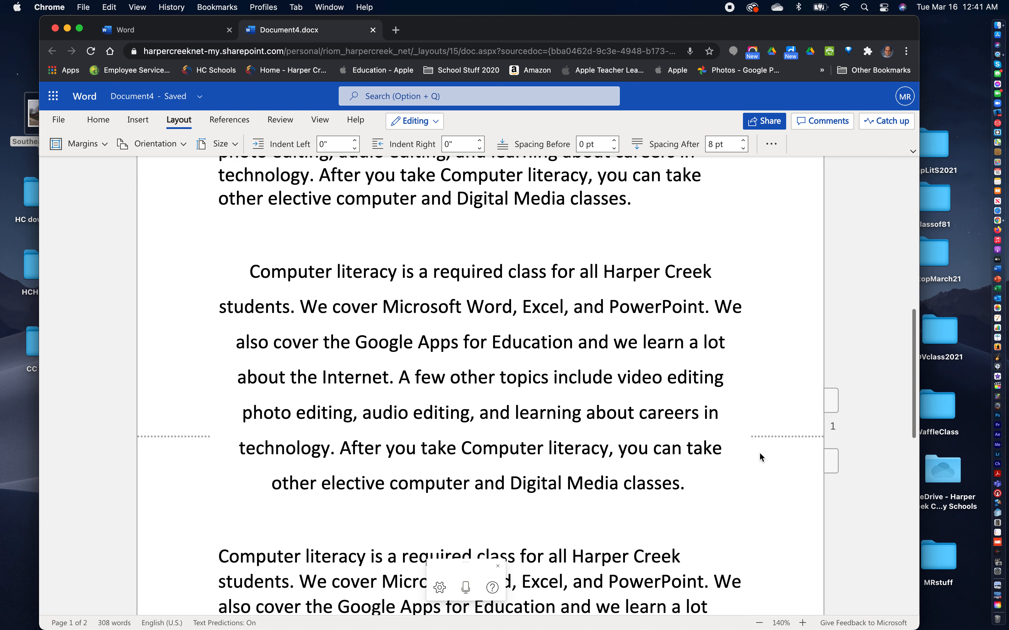
scroll(756, 455, down, 3)
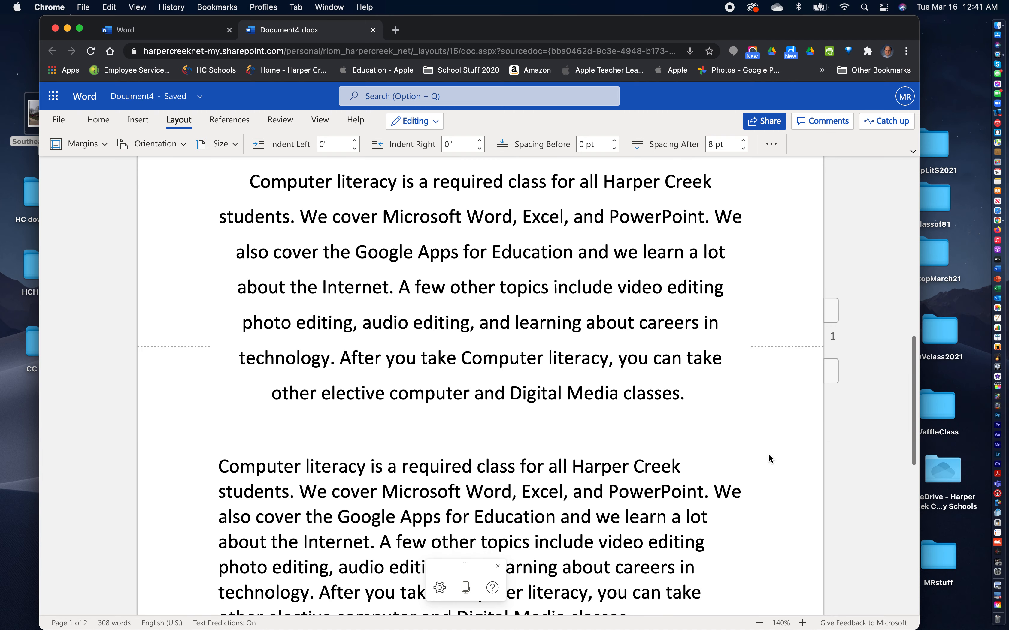
scroll(789, 439, down, 5)
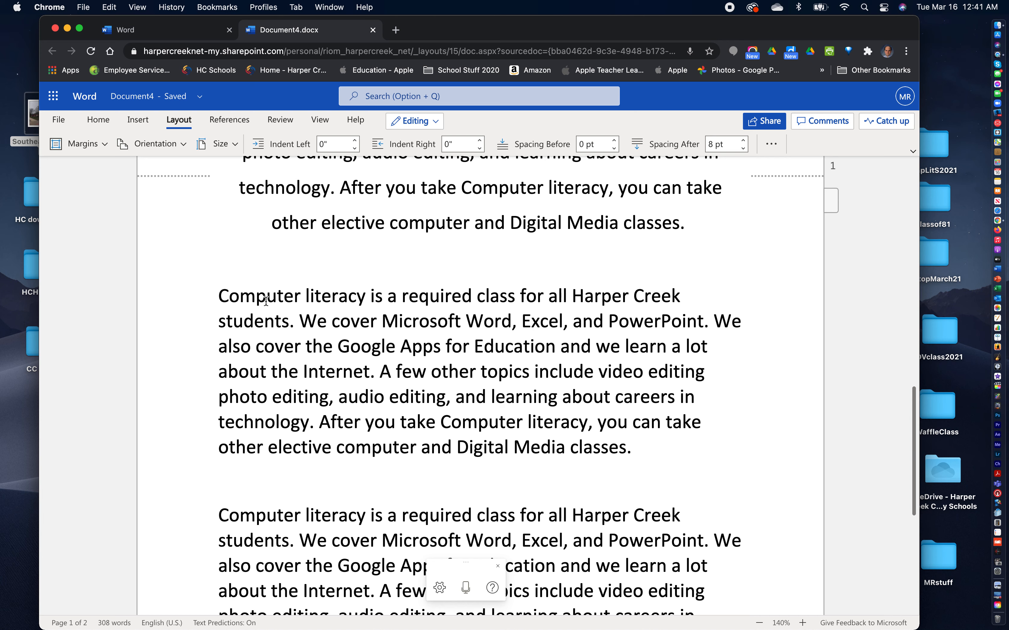
triple_click(241, 299)
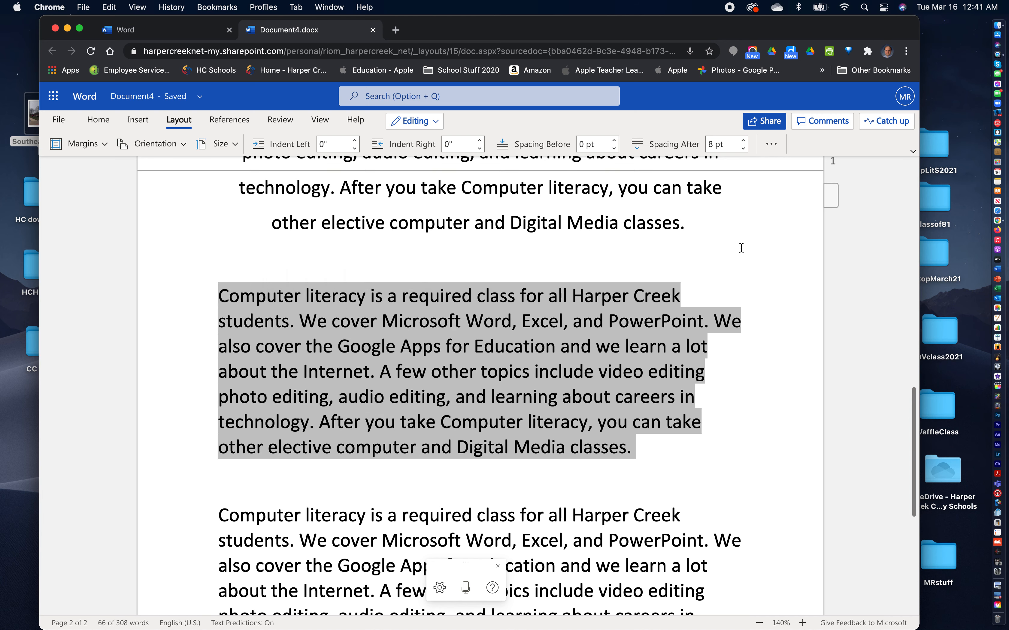
click(771, 144)
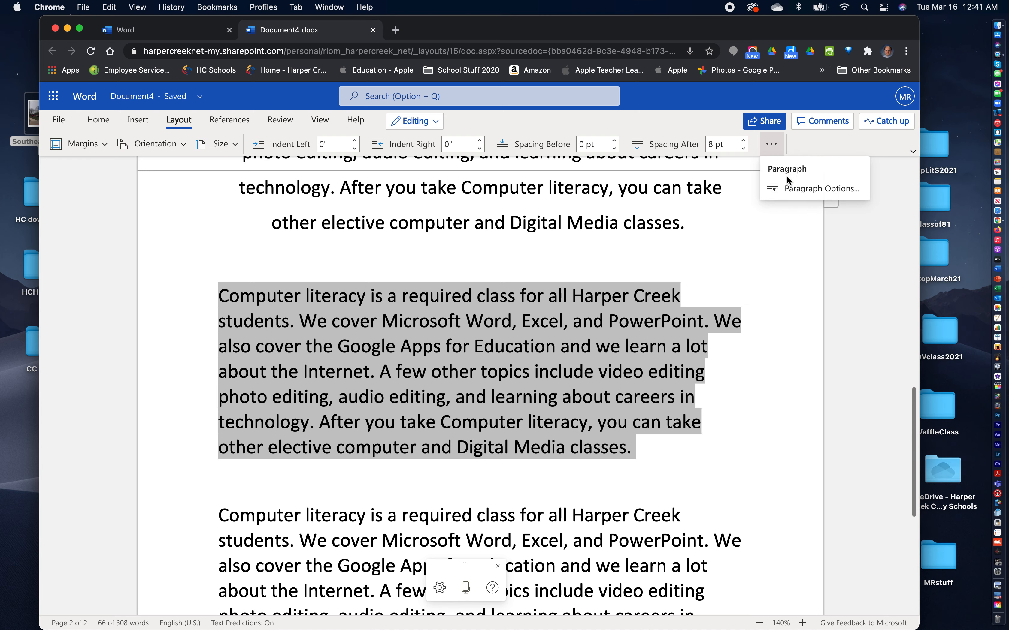
click(794, 191)
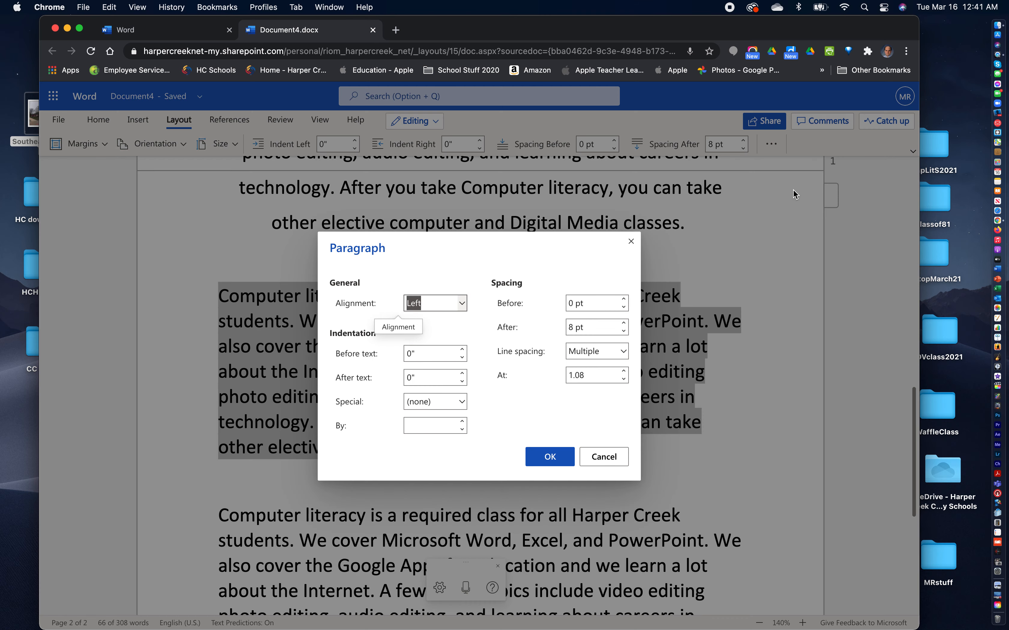
click(462, 303)
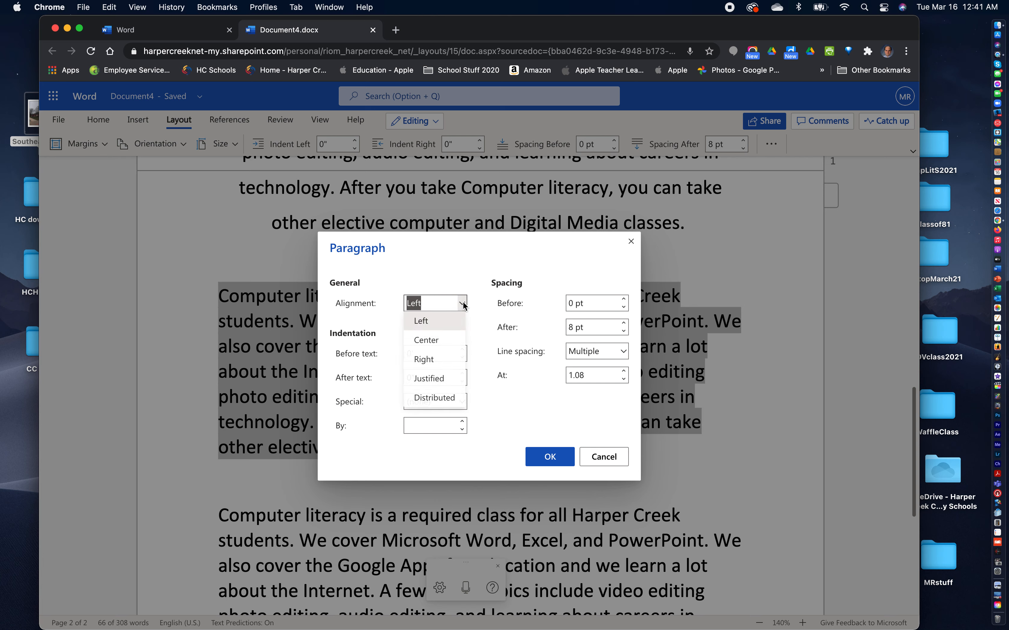
click(430, 378)
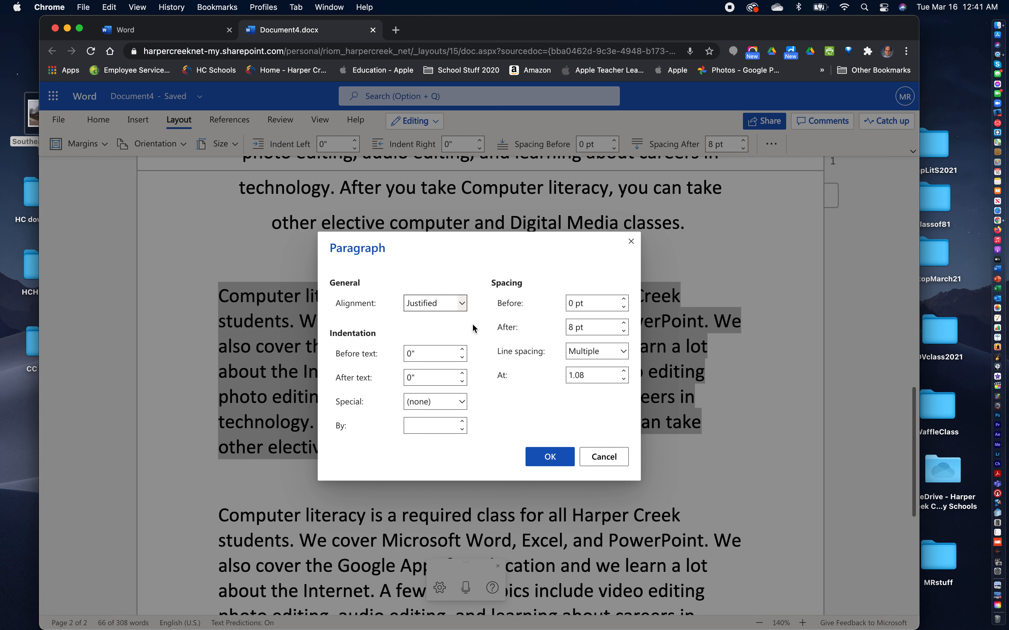
Step: Give the third paragraph a First line special indent of 0.3"
click(462, 402)
click(436, 439)
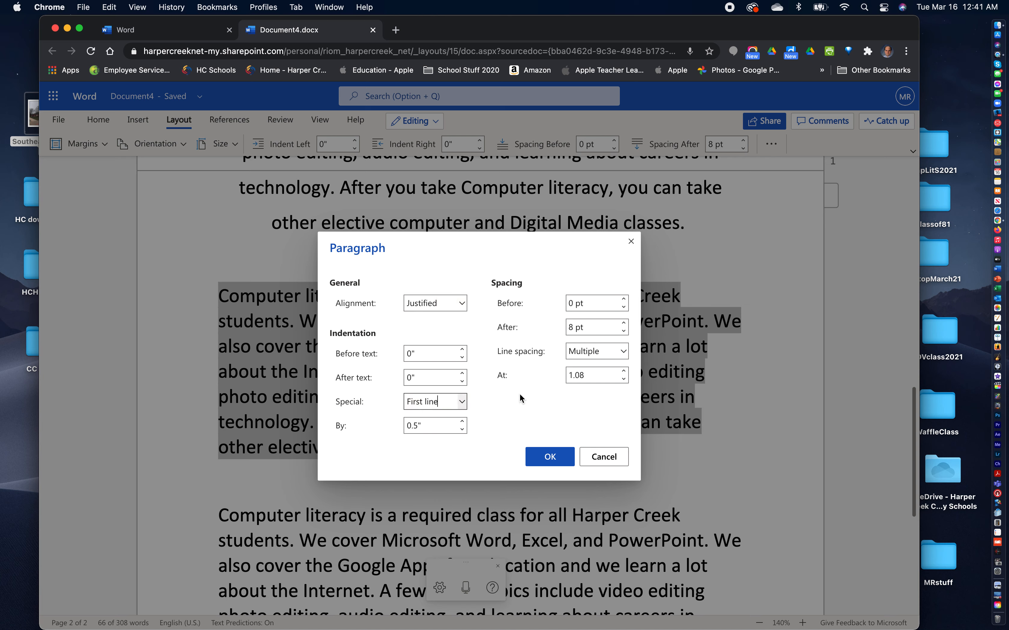
click(462, 430)
Step: Set the third paragraph's line spacing to 1.5 lines, apply the paragraph options and deselect the text
click(624, 352)
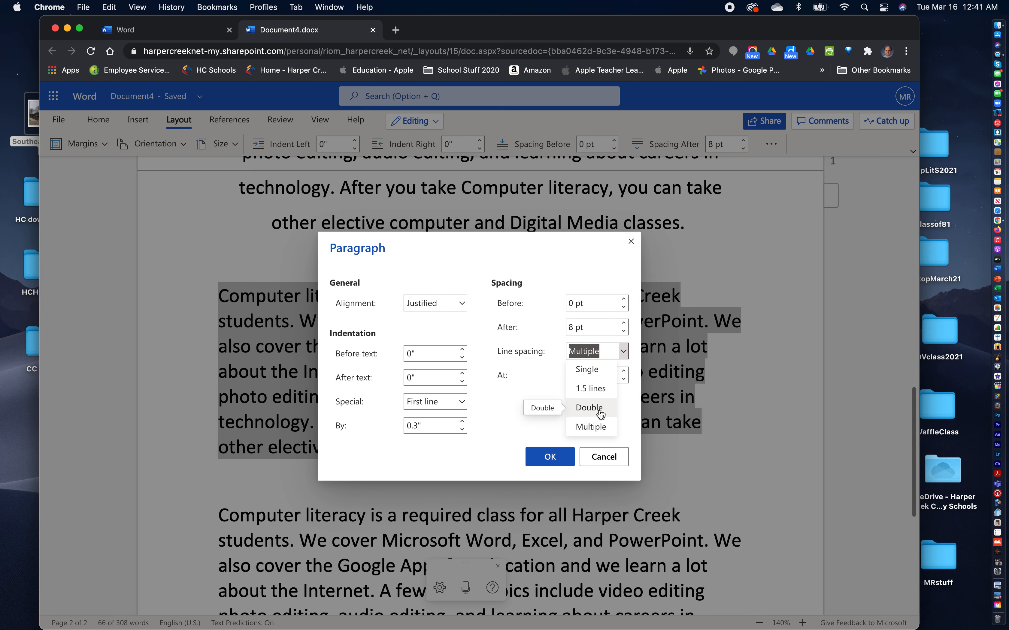
click(593, 390)
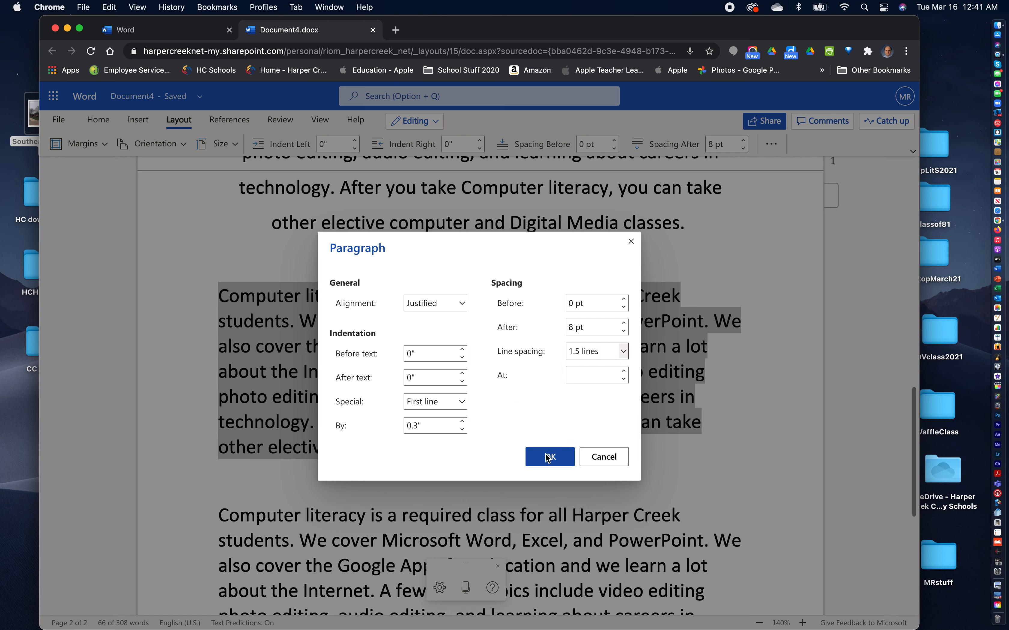
click(548, 457)
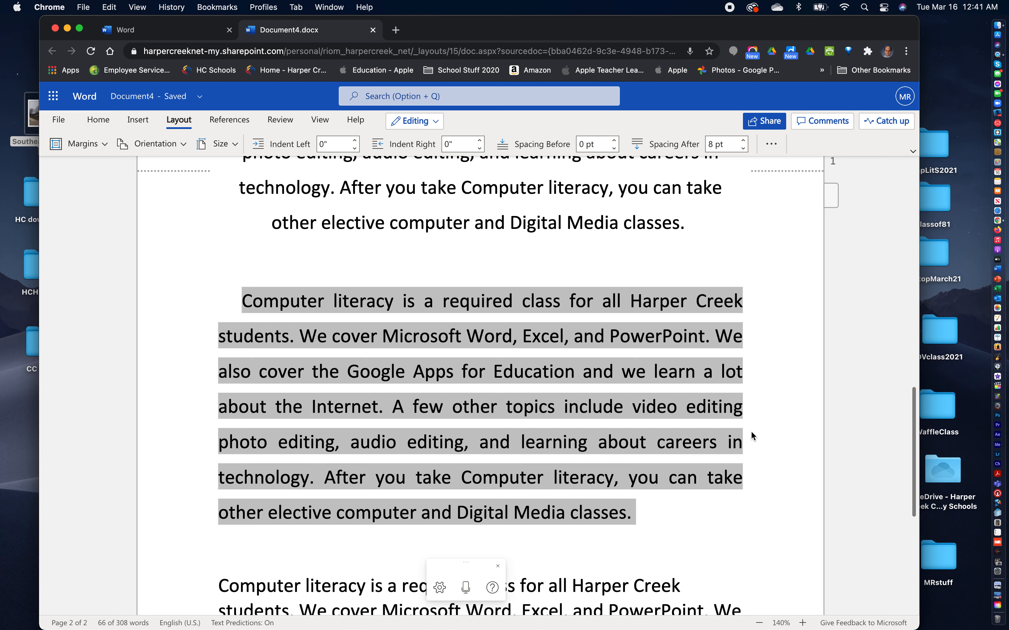
click(769, 435)
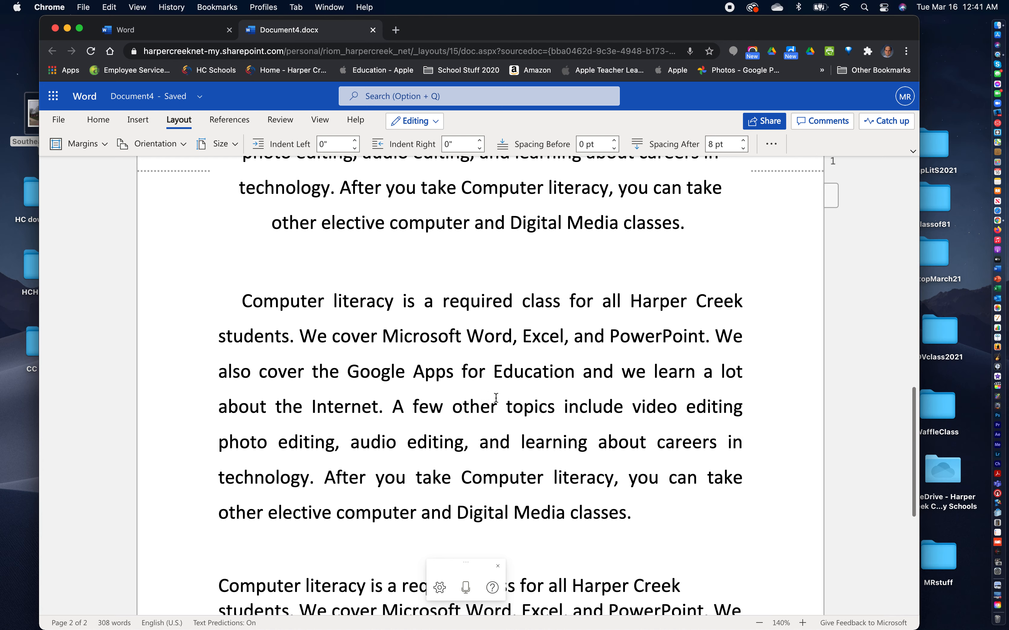
Step: Review the first three Computer literacy paragraphs, comparing their indents, alignment and line spacing
scroll(363, 439, up, 5)
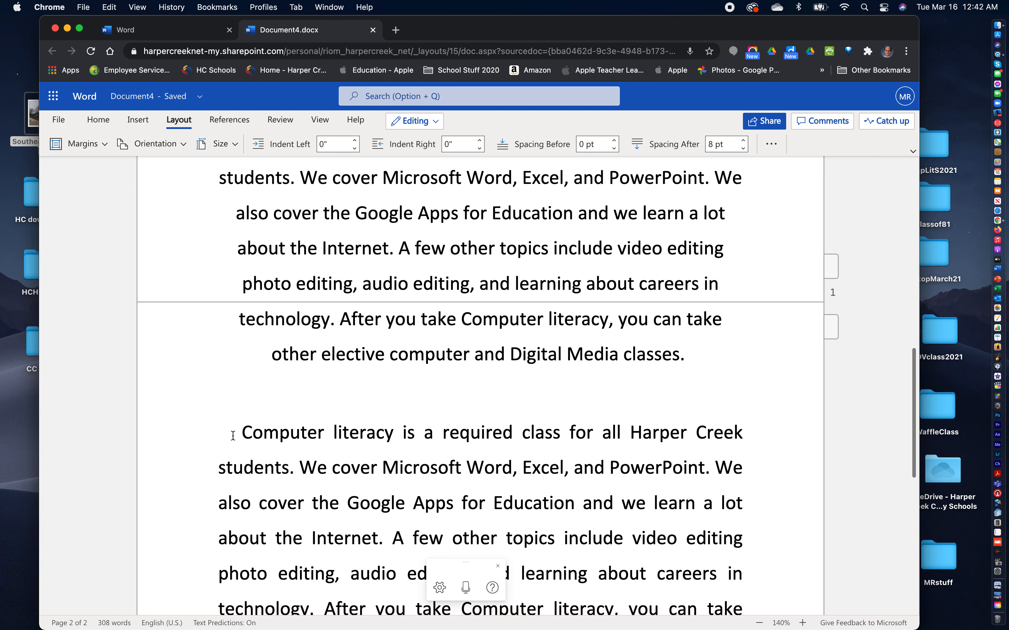
scroll(254, 233, up, 10)
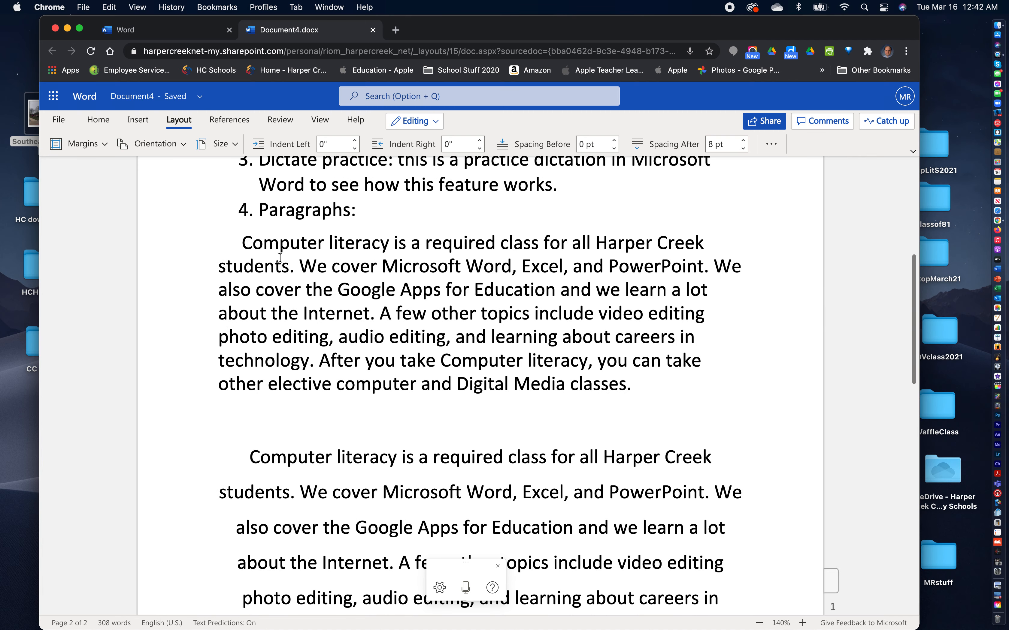
scroll(453, 364, down, 10)
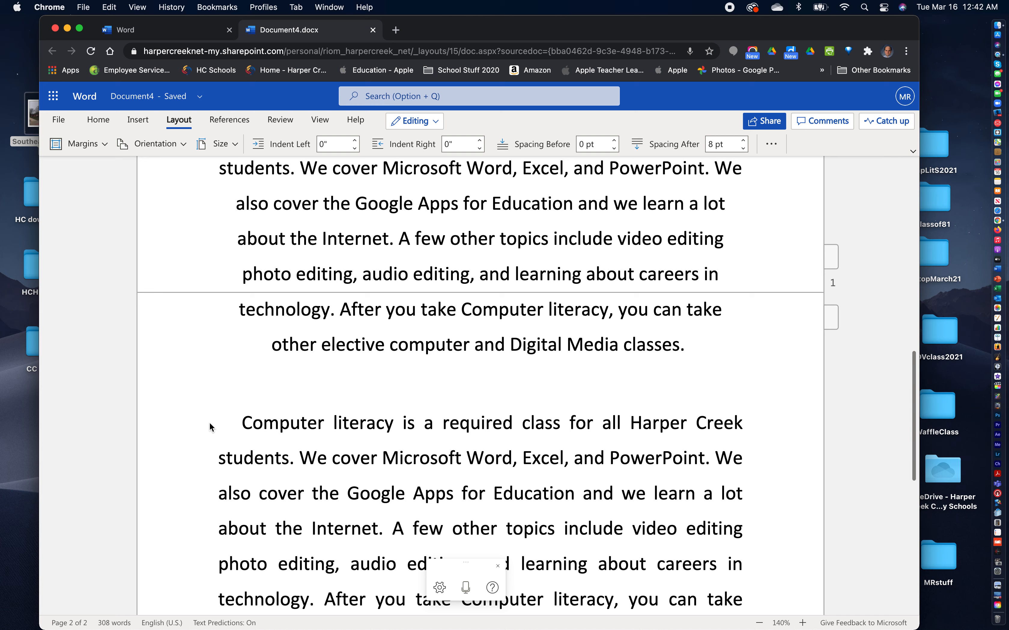
scroll(458, 422, down, 6)
scroll(487, 411, up, 1)
scroll(490, 410, up, 1)
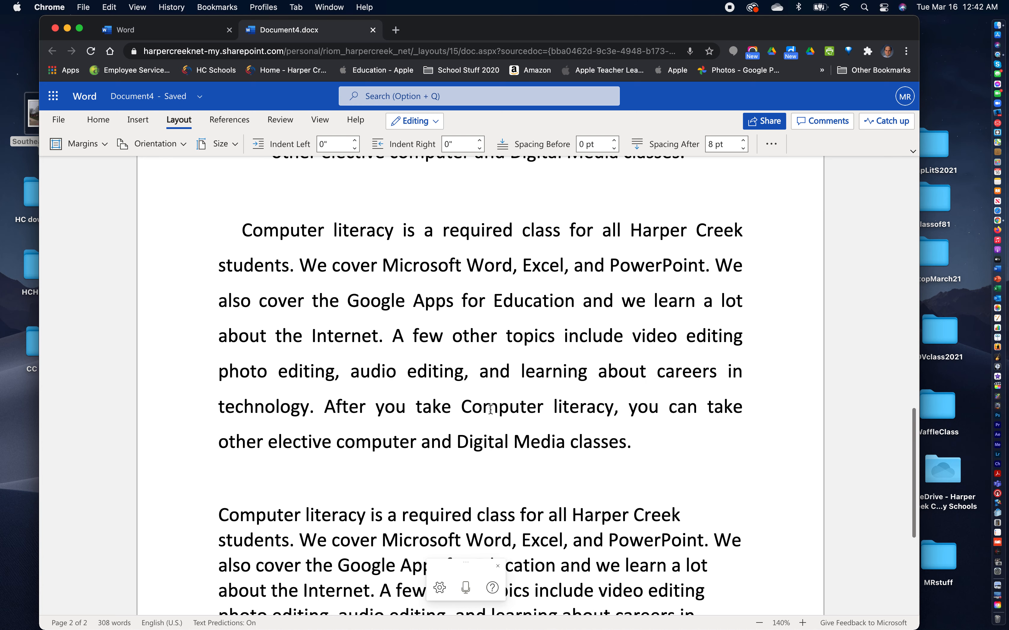
scroll(490, 410, up, 10)
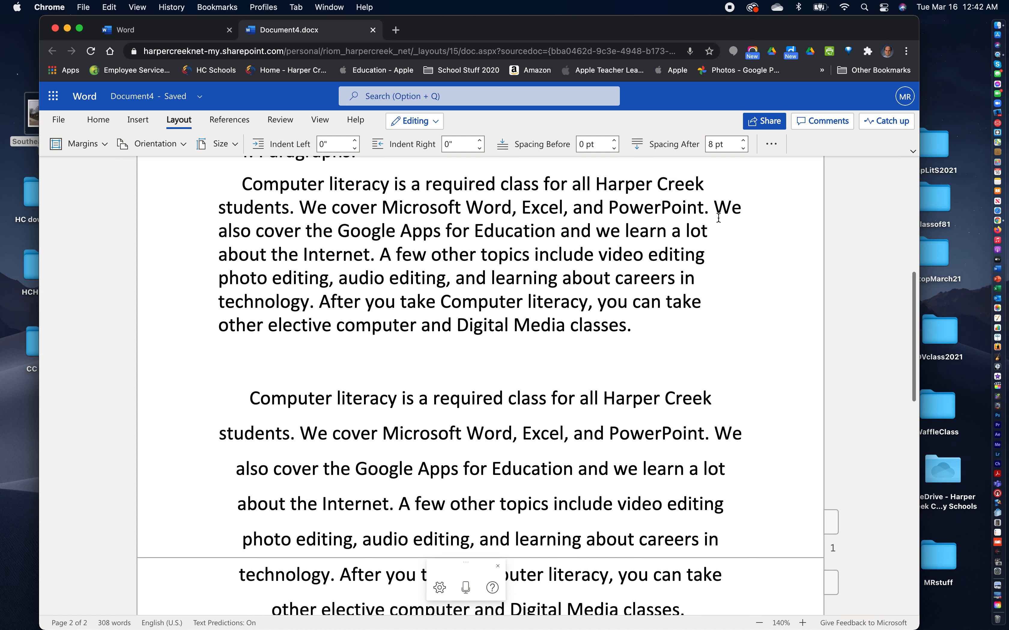
scroll(692, 295, down, 5)
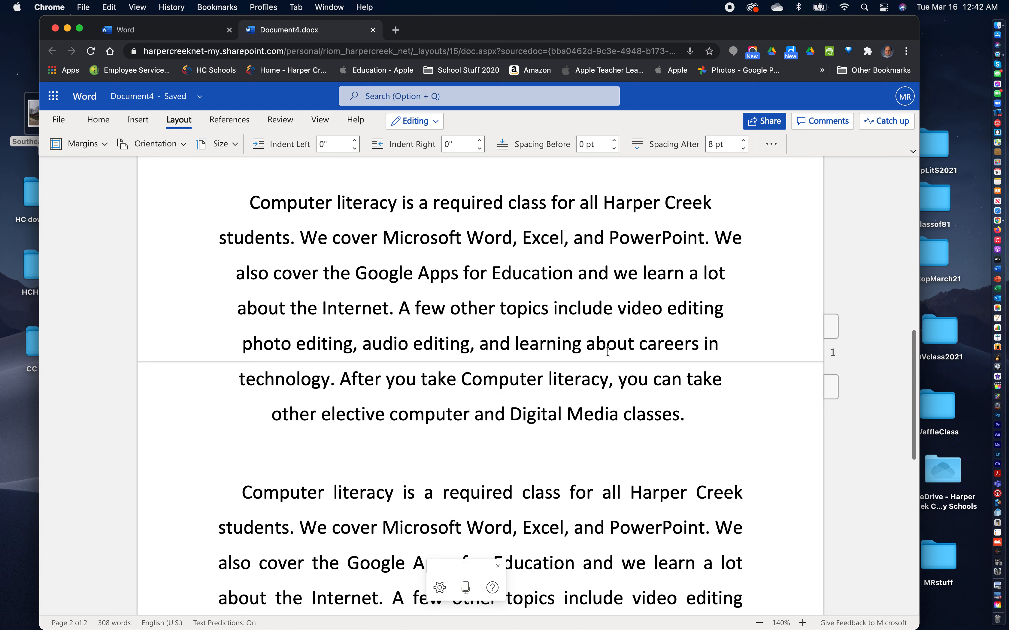
scroll(502, 255, down, 1)
scroll(502, 256, down, 5)
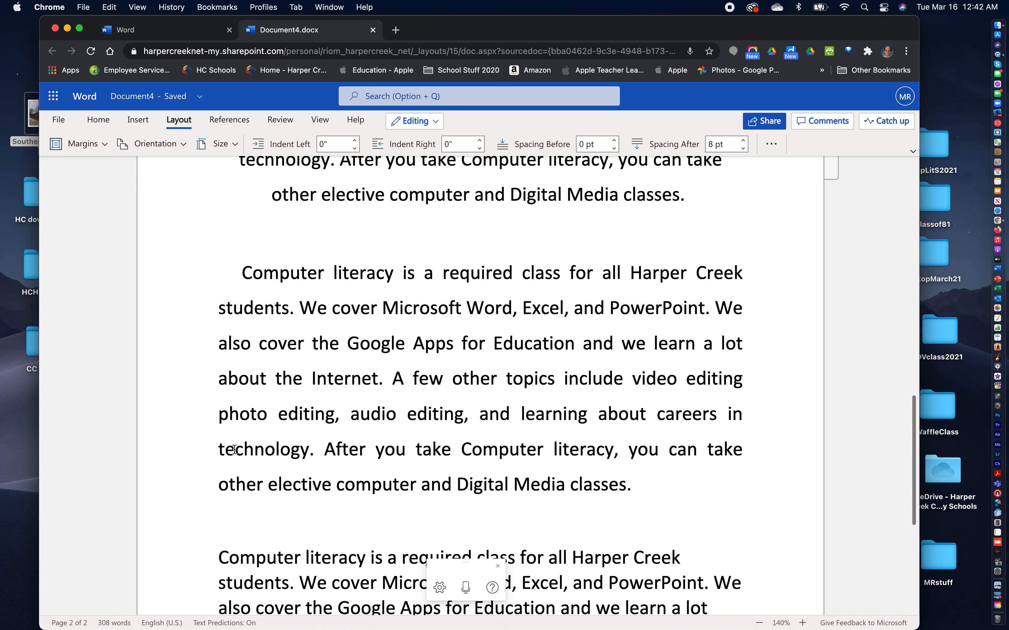
scroll(742, 401, up, 10)
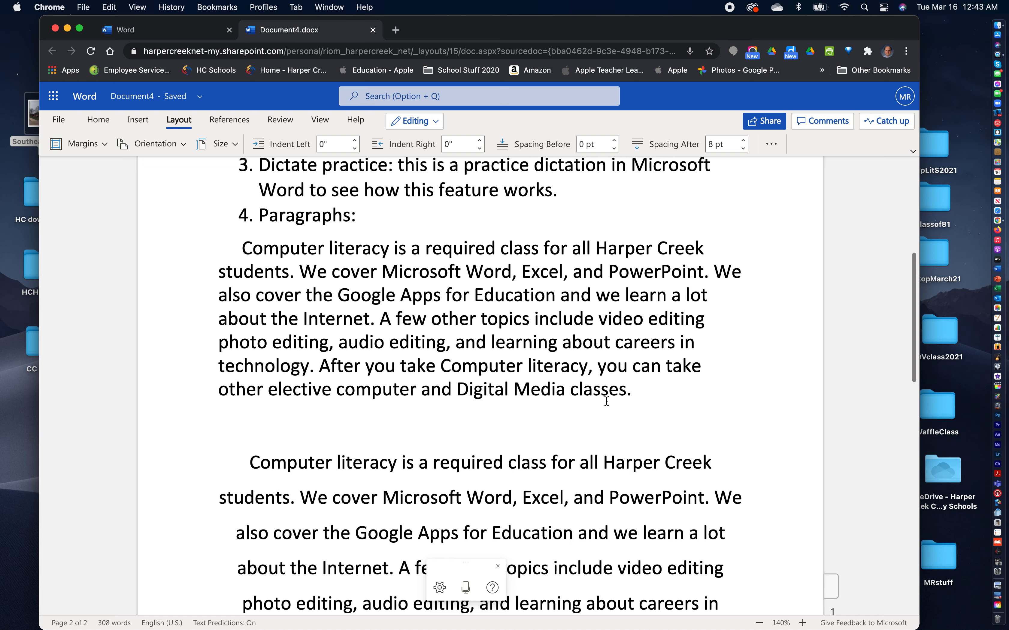
scroll(700, 485, down, 5)
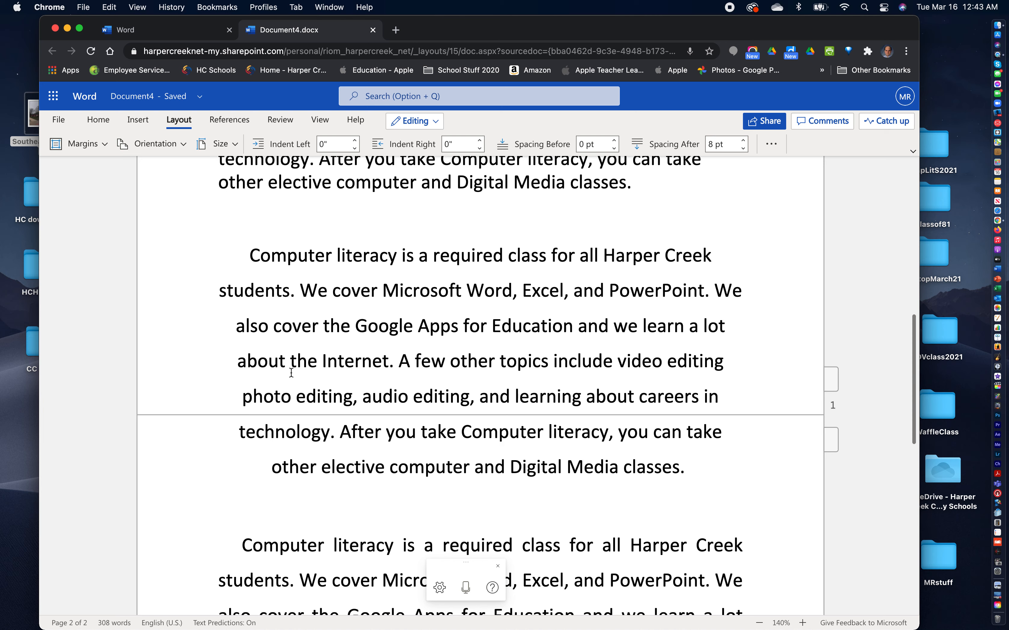
scroll(627, 452, down, 6)
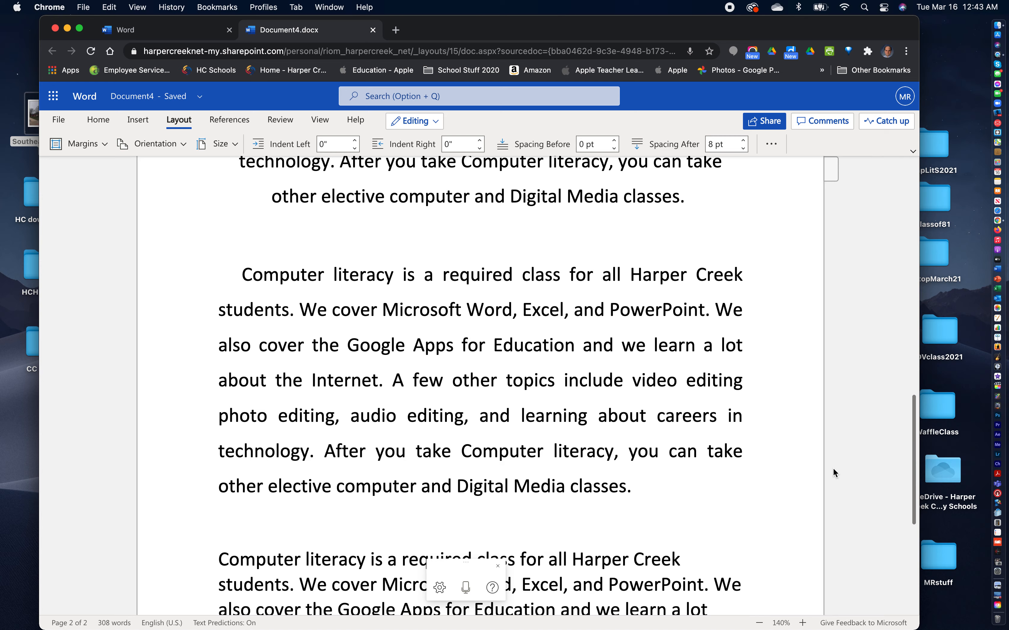
Step: Apply a Hanging special indent of 0.5" to the fourth Computer literacy paragraph through its paragraph options and deselect the text
scroll(776, 417, down, 10)
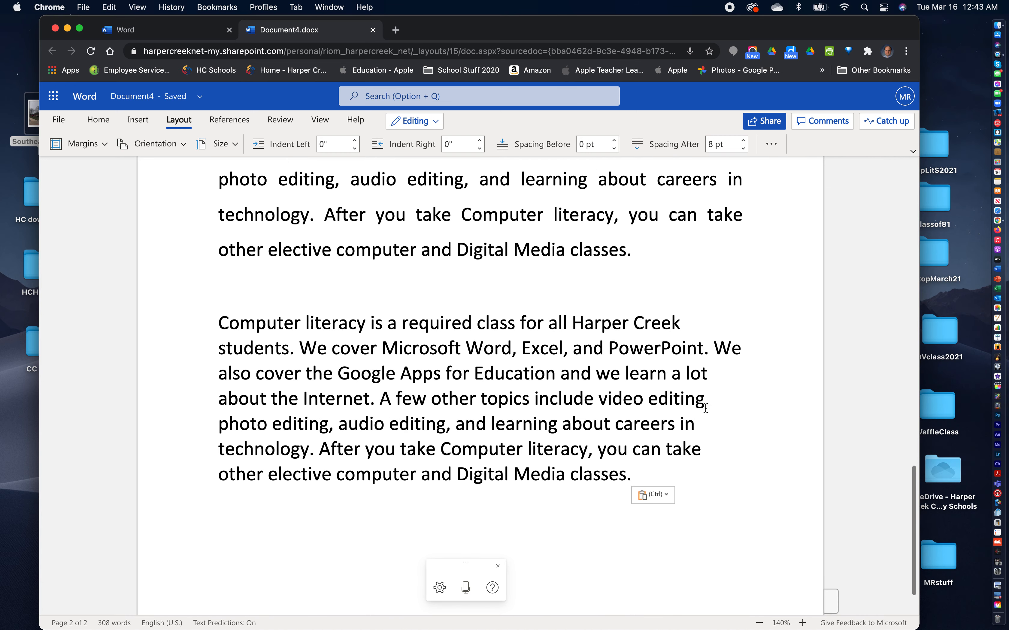
click(225, 323)
triple_click(225, 323)
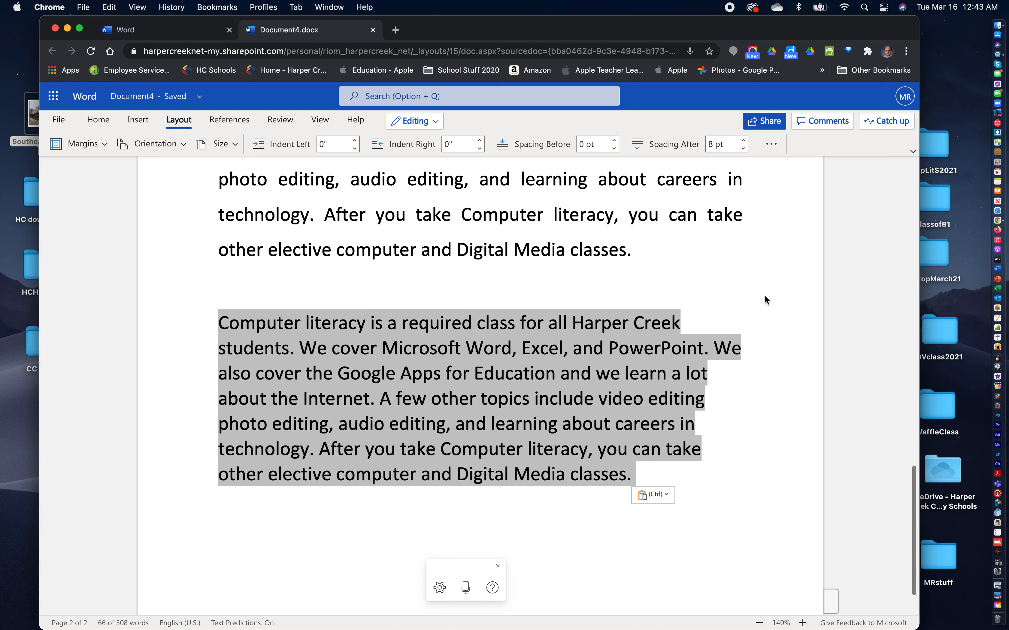
click(770, 145)
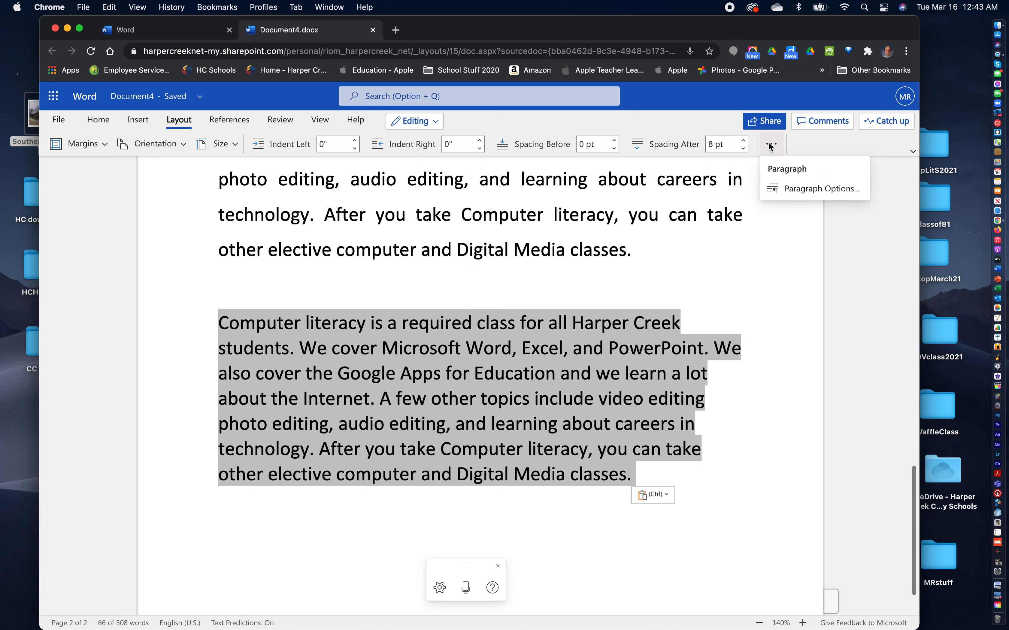
click(792, 190)
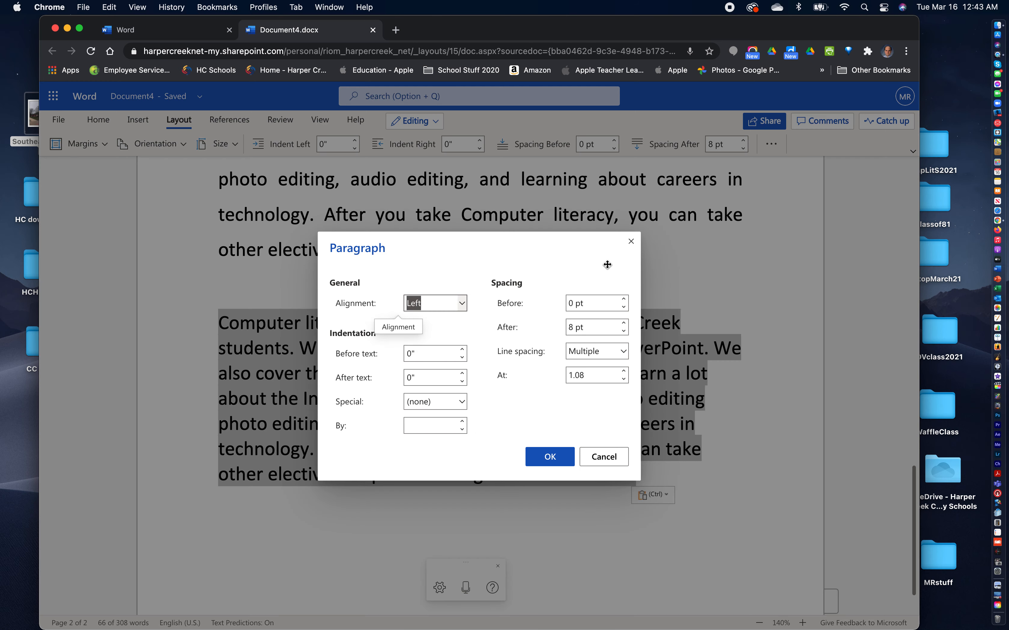
drag(603, 243, 830, 176)
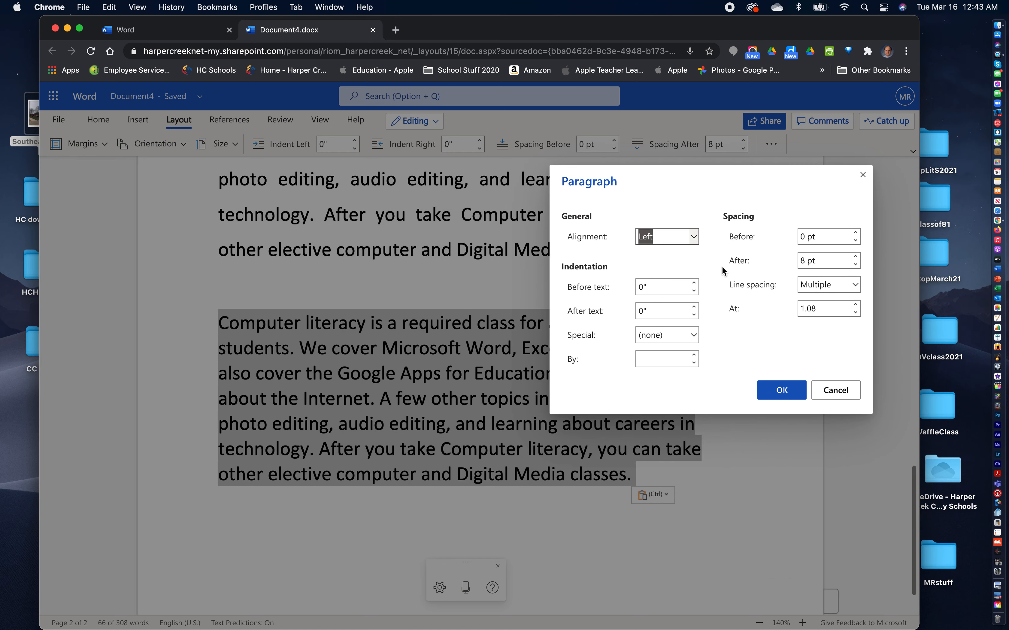
click(693, 335)
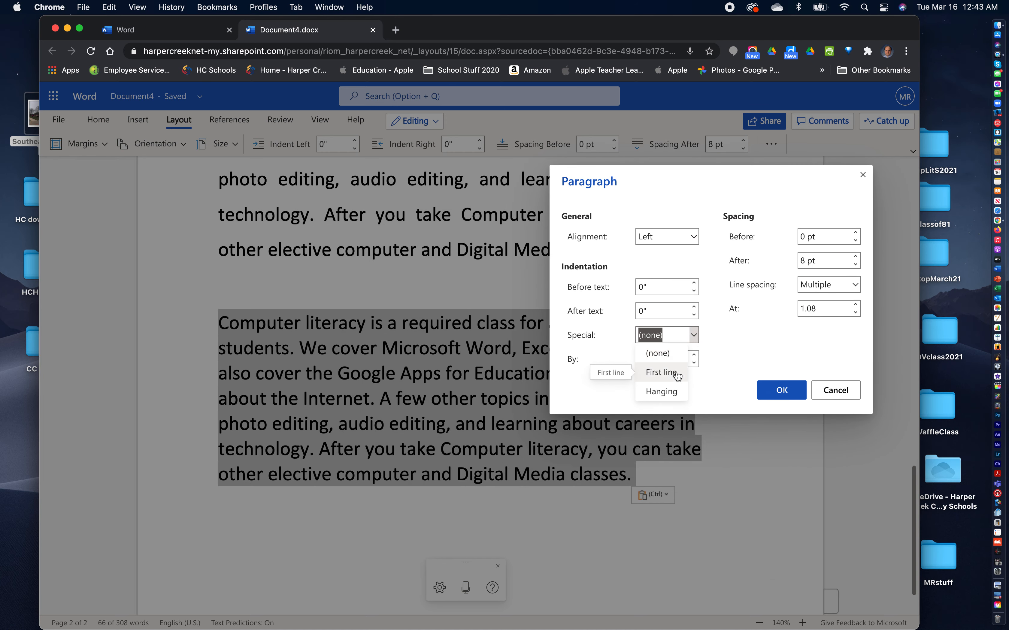
click(670, 396)
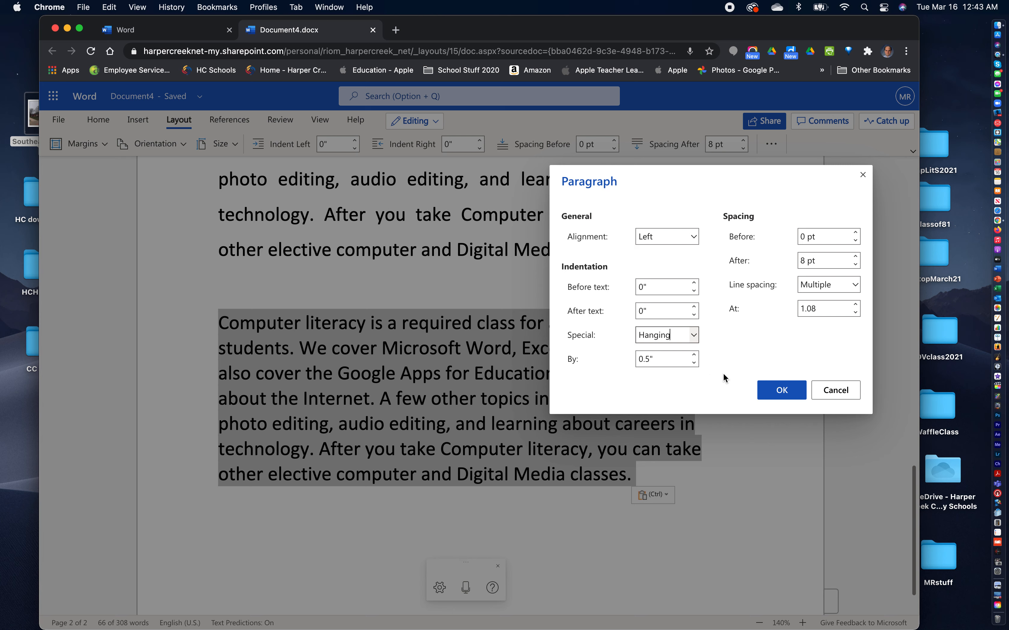
click(694, 335)
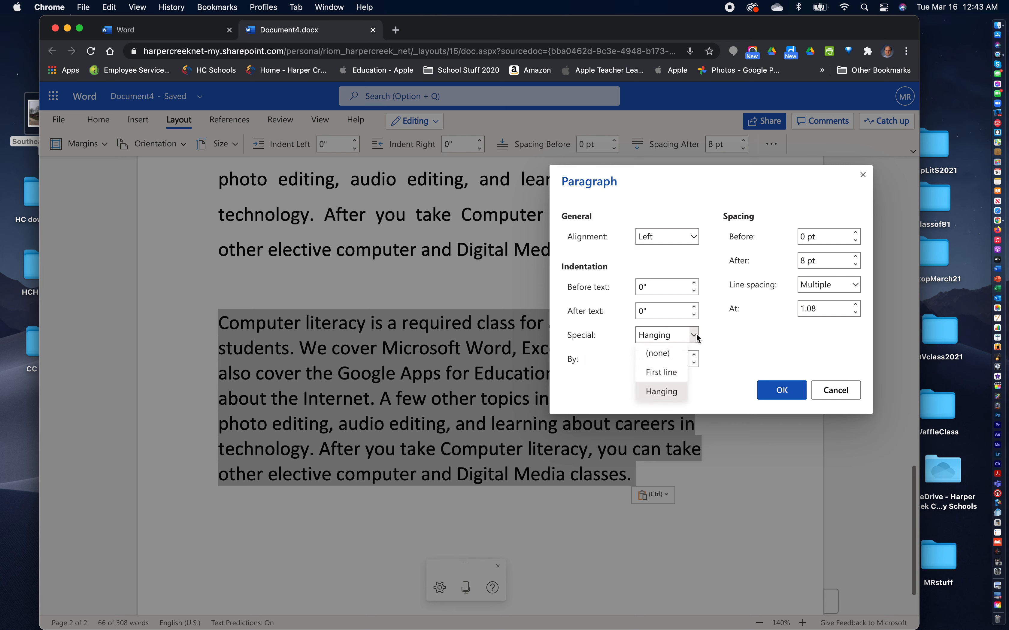
click(667, 391)
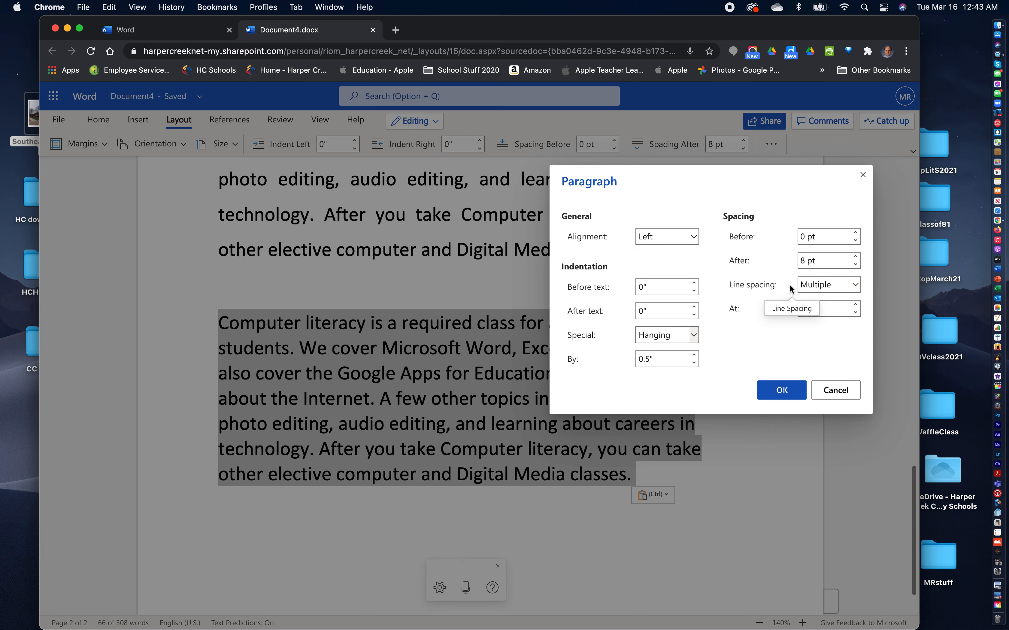
click(773, 392)
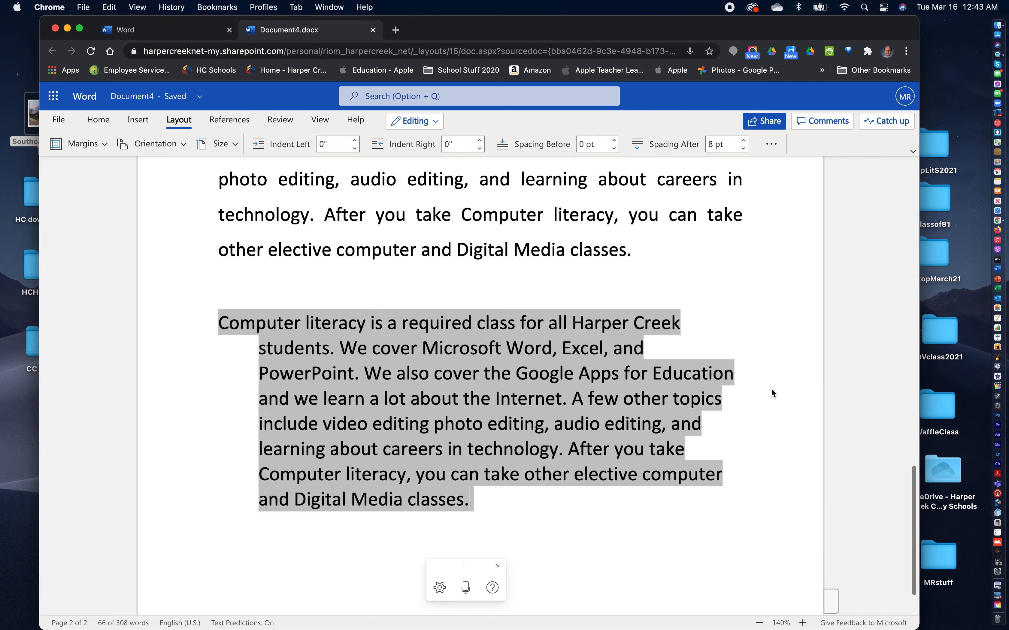
click(788, 428)
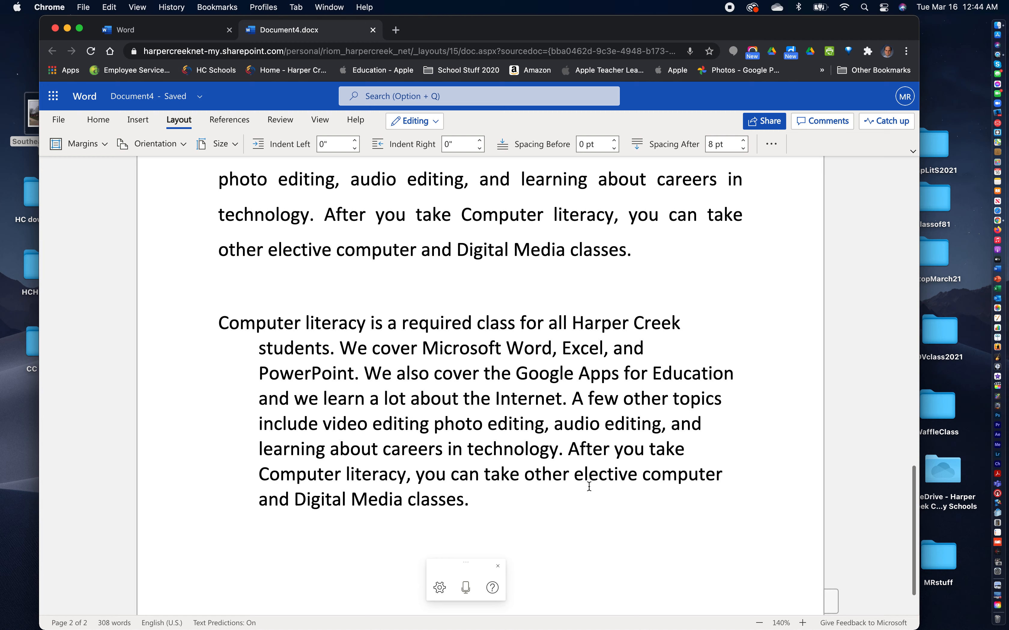
scroll(600, 484, up, 5)
scroll(602, 484, up, 10)
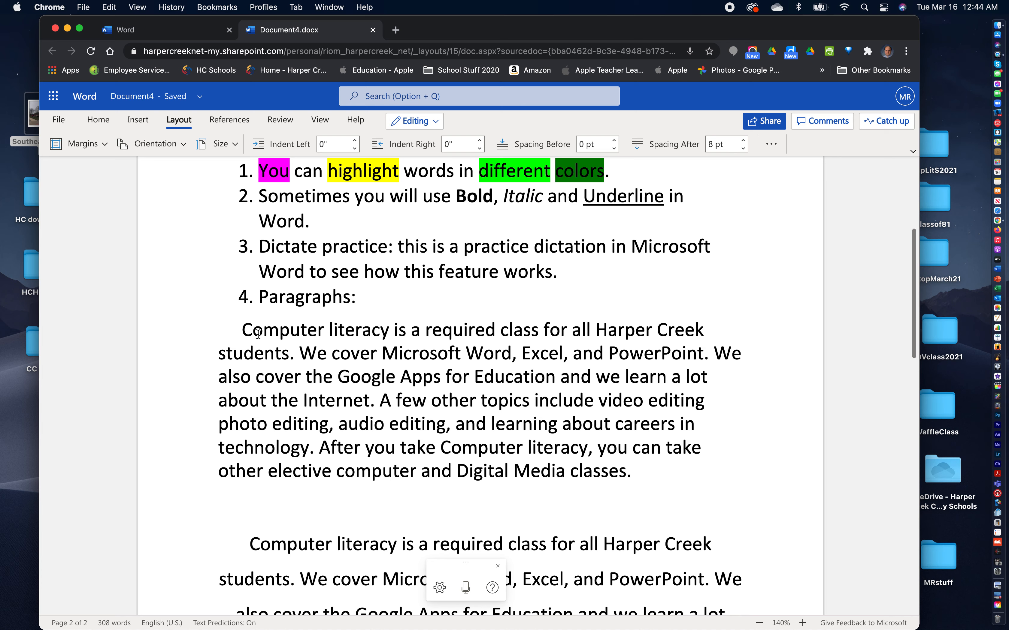
Step: Indent the first Computer literacy paragraph 0.5" before text and 0.5" after text through its paragraph options
drag(240, 329, 716, 479)
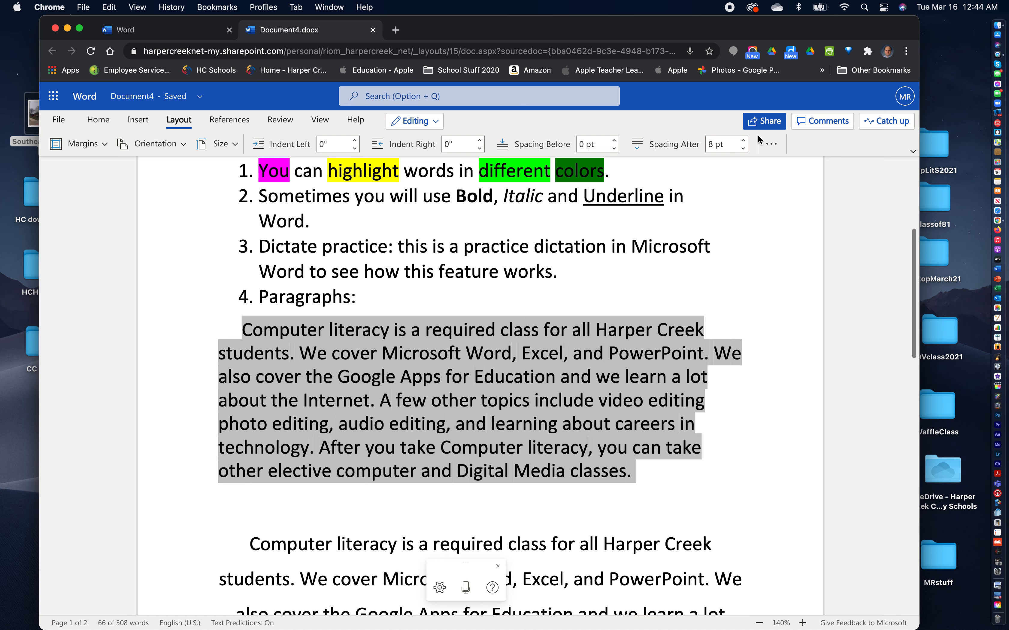
click(772, 146)
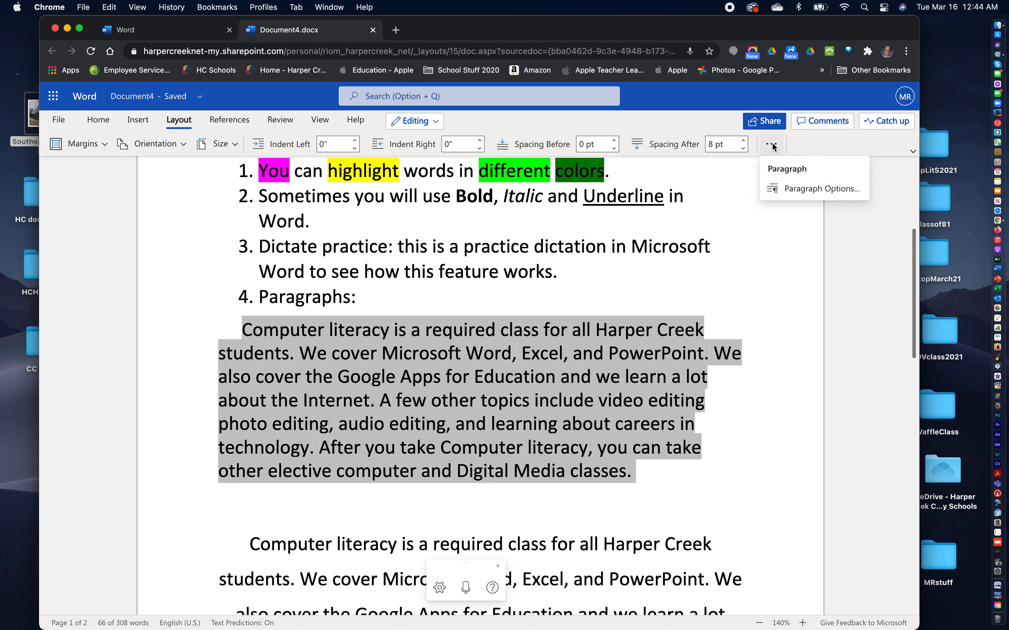
click(801, 191)
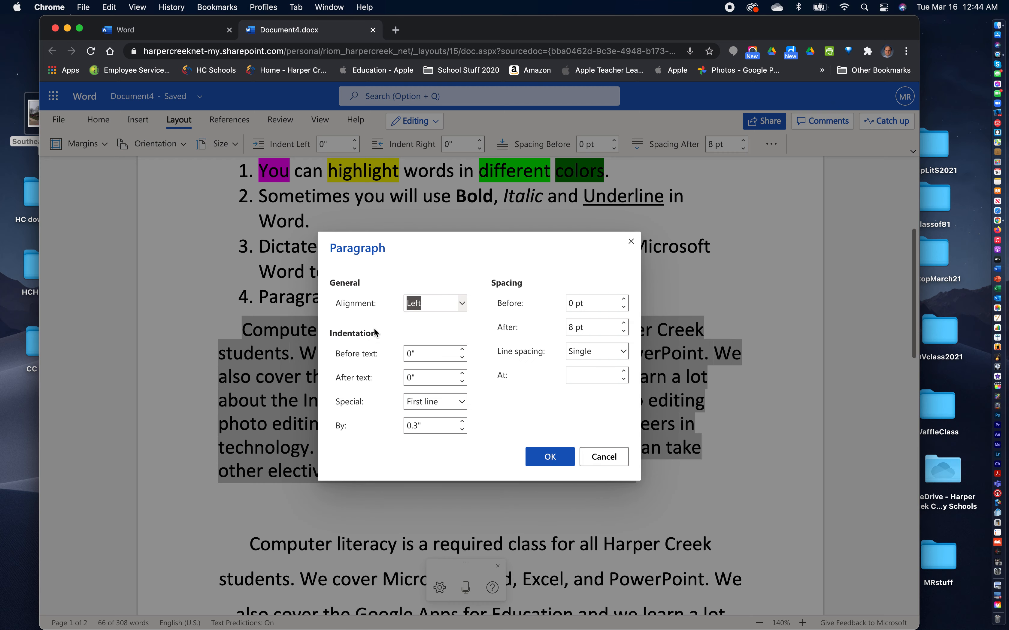
click(462, 349)
click(463, 373)
click(463, 373)
click(556, 459)
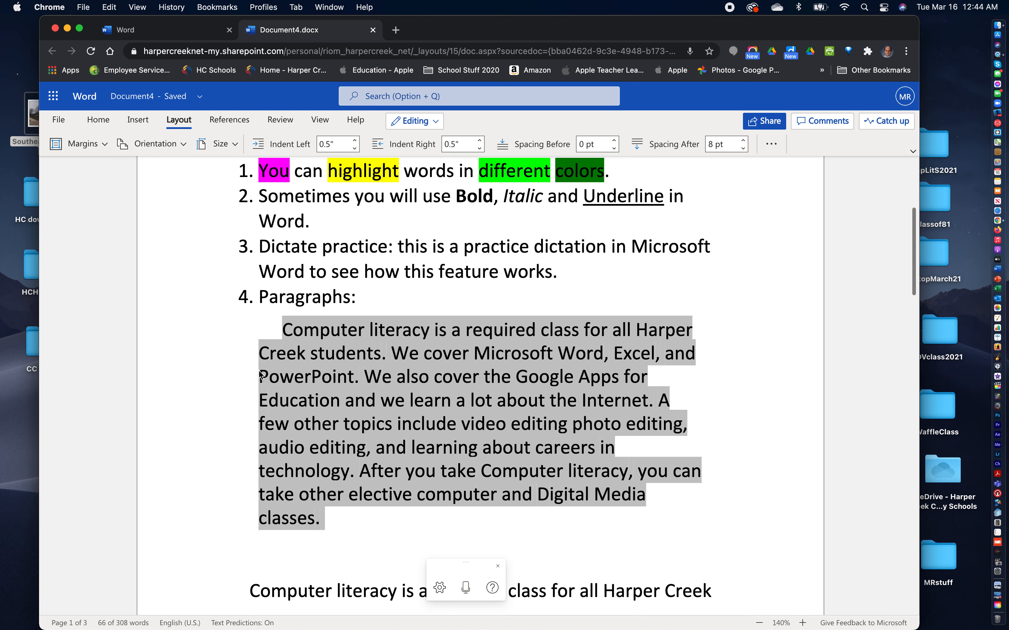
scroll(761, 439, down, 4)
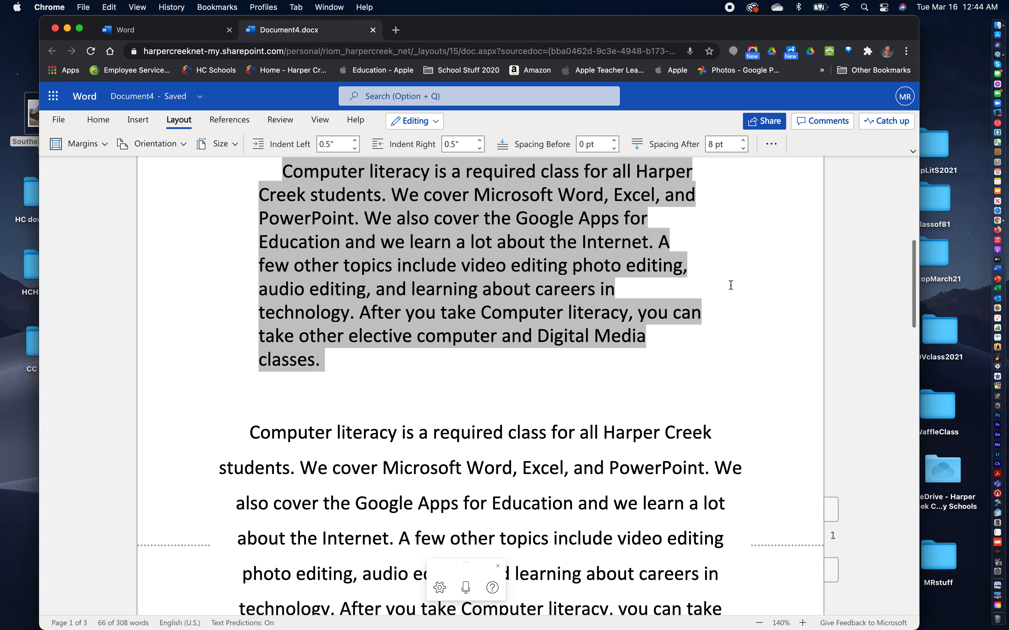
scroll(753, 320, up, 4)
scroll(753, 323, up, 5)
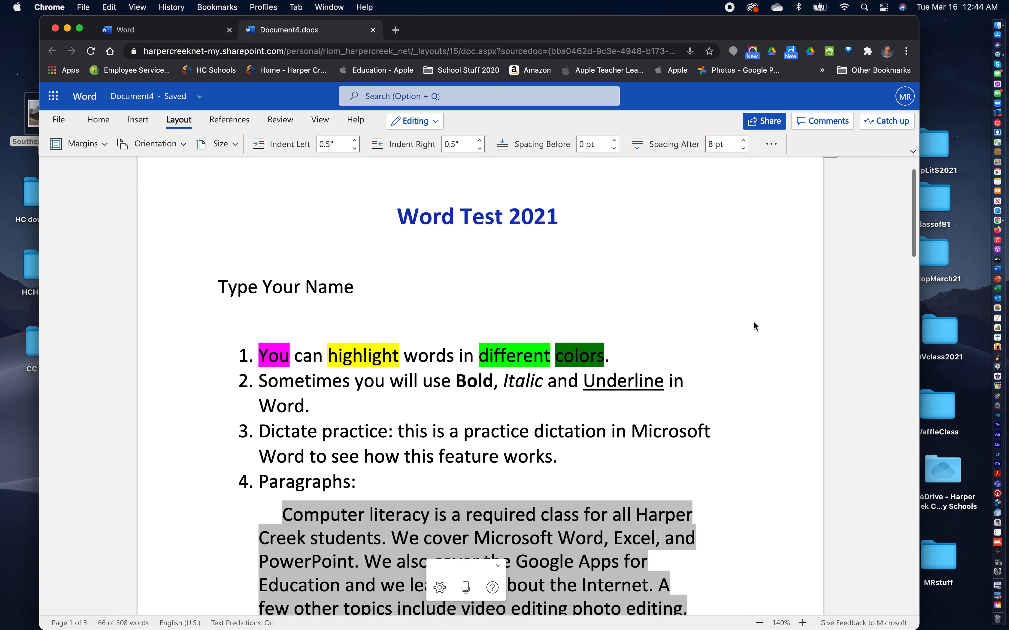
Step: Set the selected paragraph's indentation before and after text to 0" under item 4
scroll(753, 324, down, 2)
scroll(753, 323, down, 1)
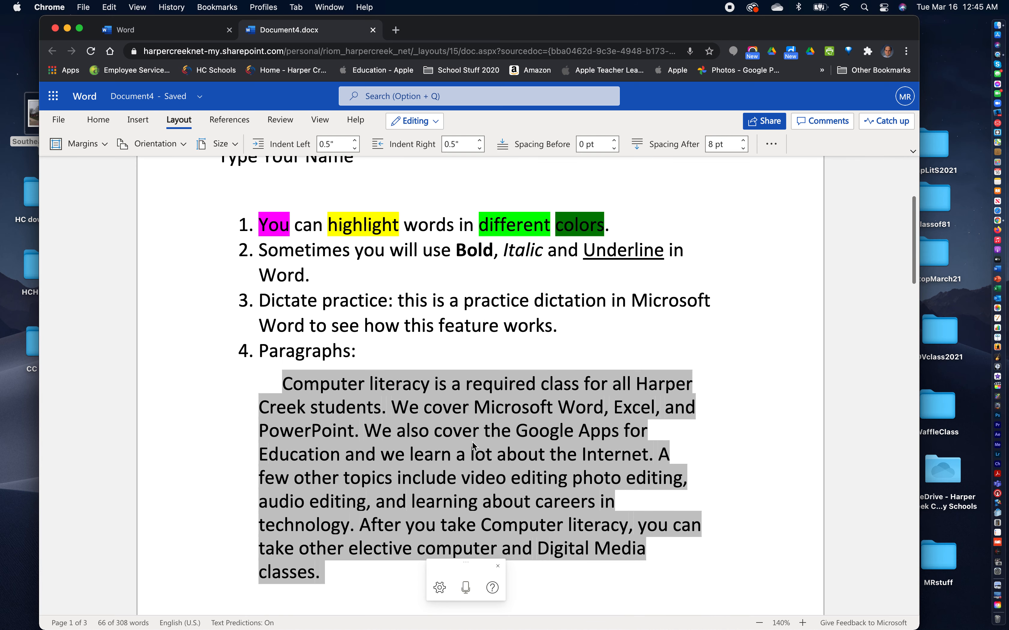
click(771, 144)
click(773, 189)
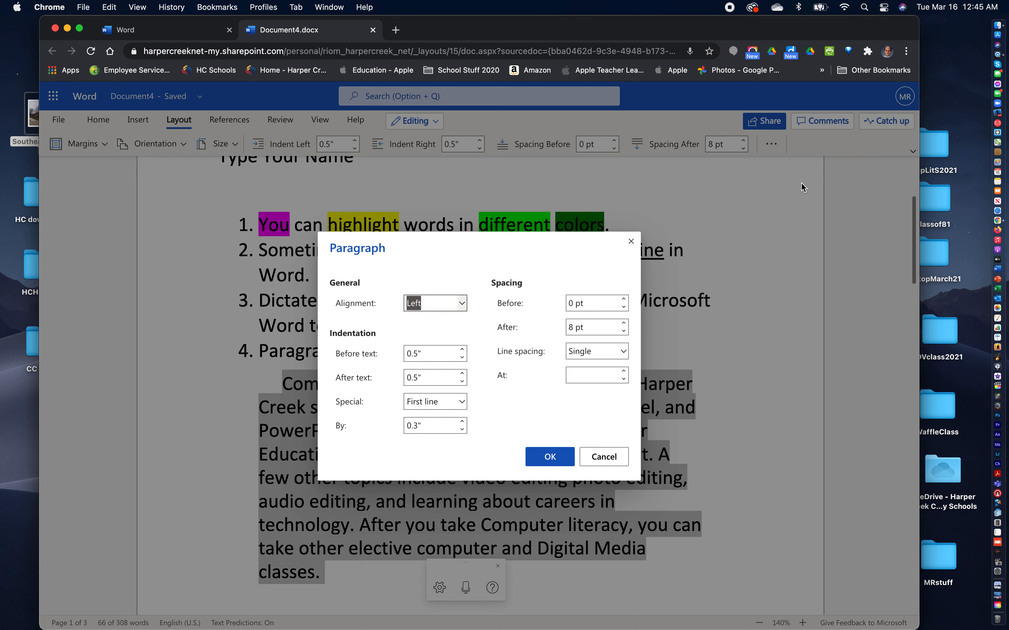
click(461, 381)
click(462, 381)
click(462, 381)
click(462, 358)
click(462, 358)
click(549, 459)
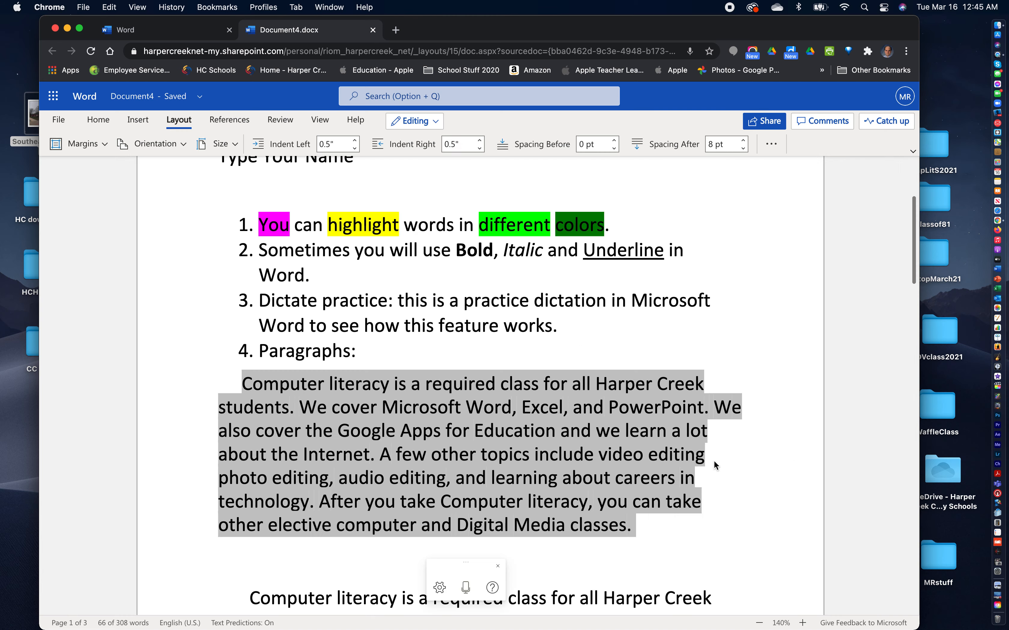
click(810, 483)
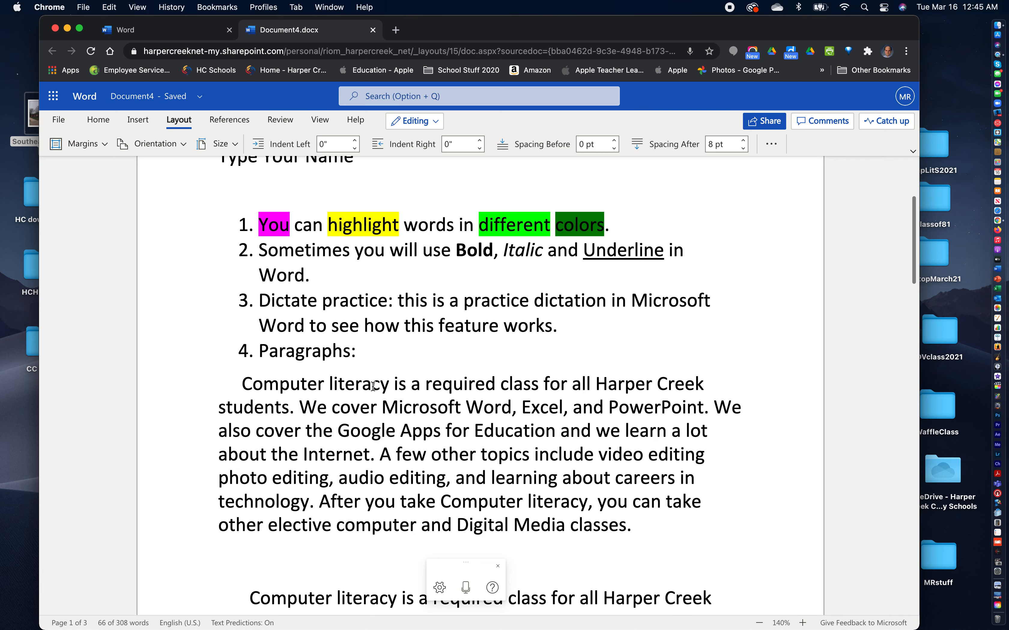
Step: Show the formatting marks to inspect spaces and paragraph breaks throughout the document, and hide them again
click(772, 146)
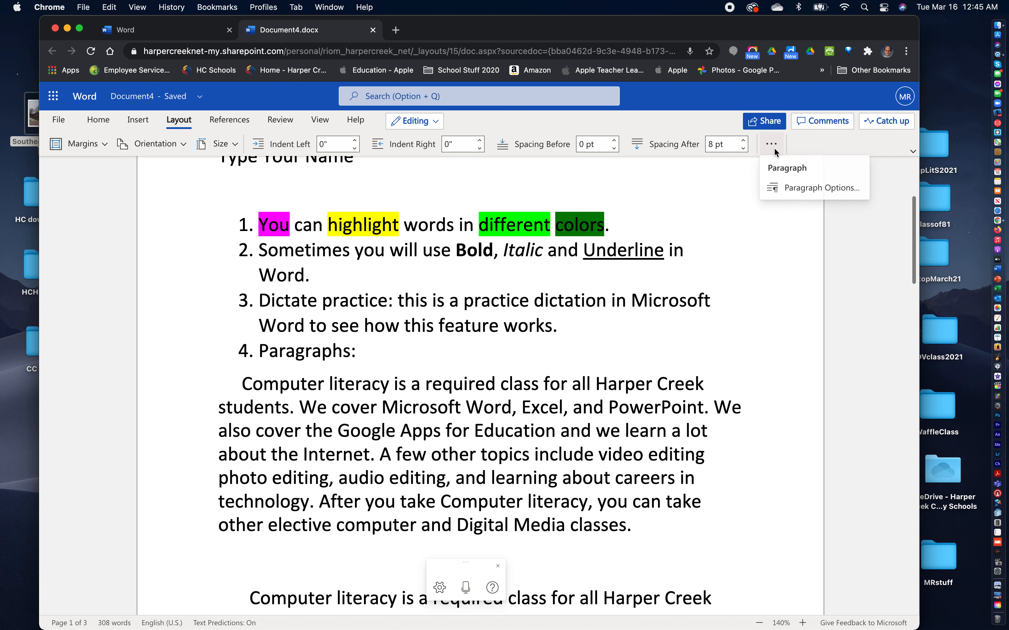
click(789, 191)
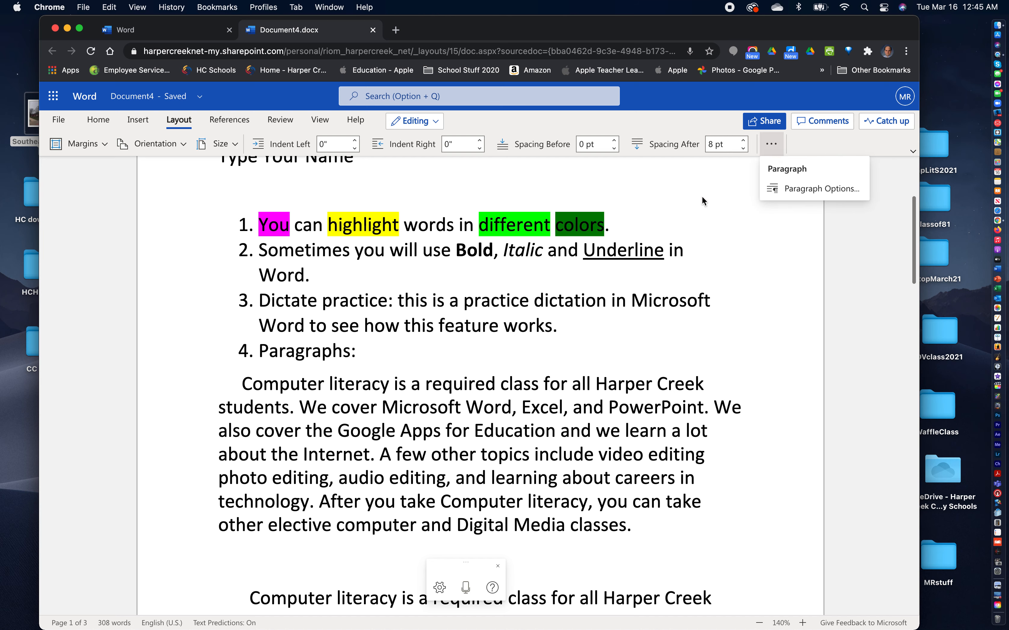
click(96, 120)
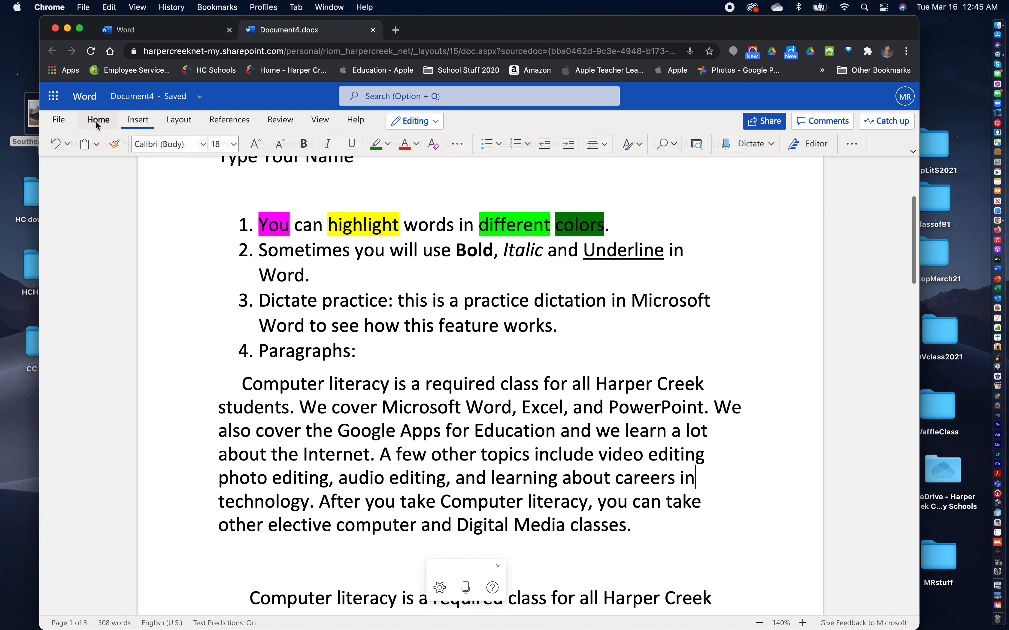
click(854, 146)
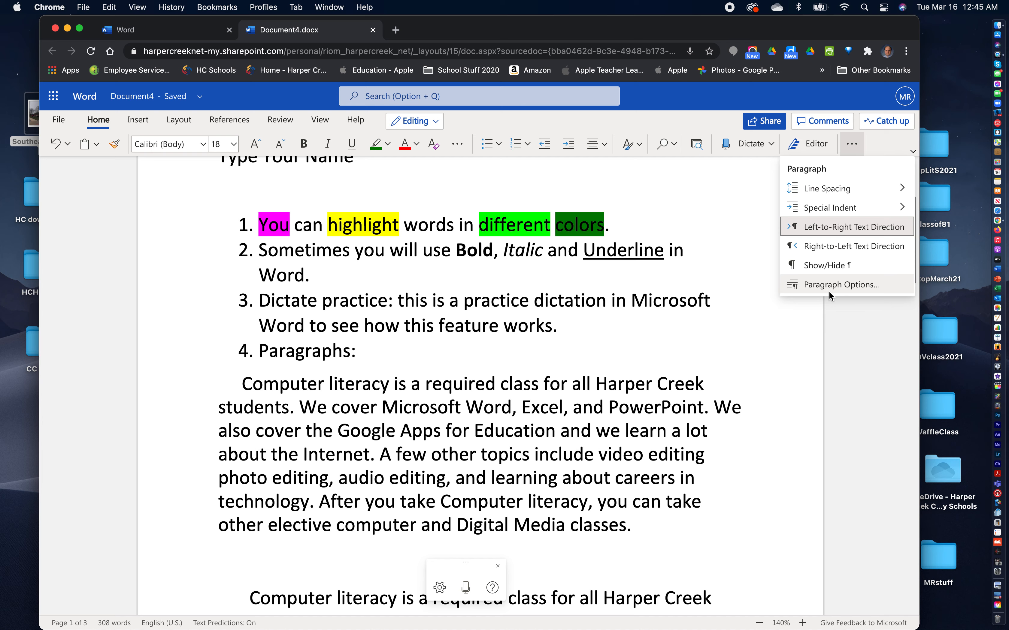
click(815, 266)
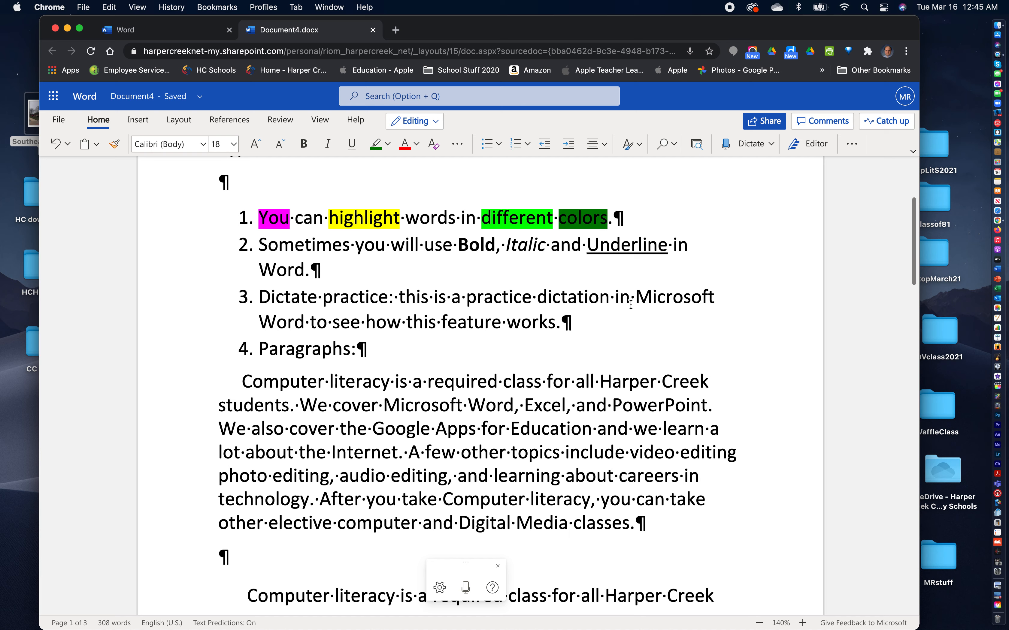
scroll(460, 339, up, 5)
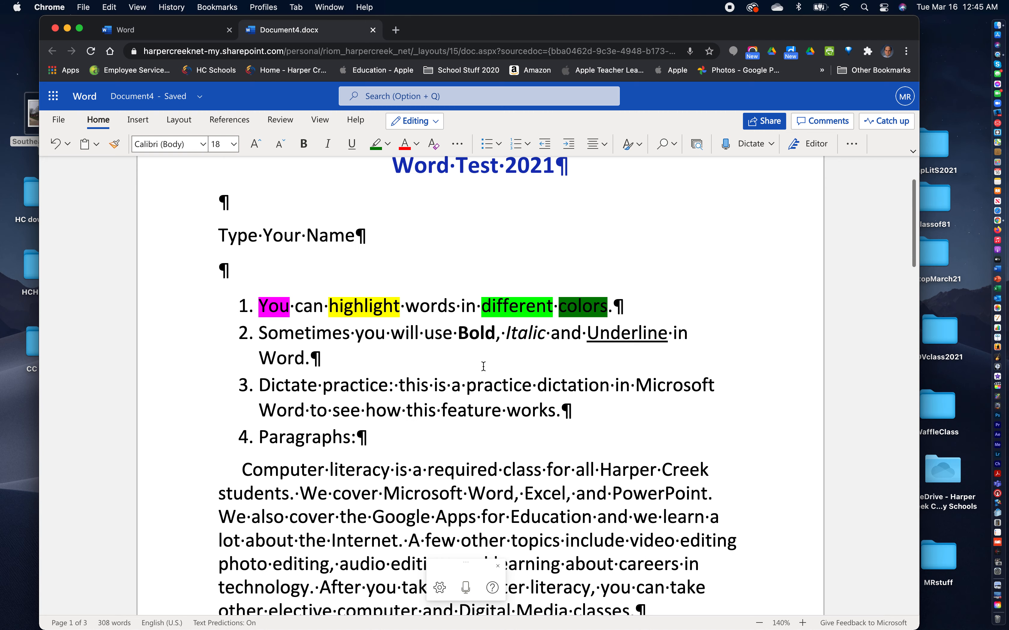
scroll(482, 370, down, 6)
scroll(482, 369, down, 5)
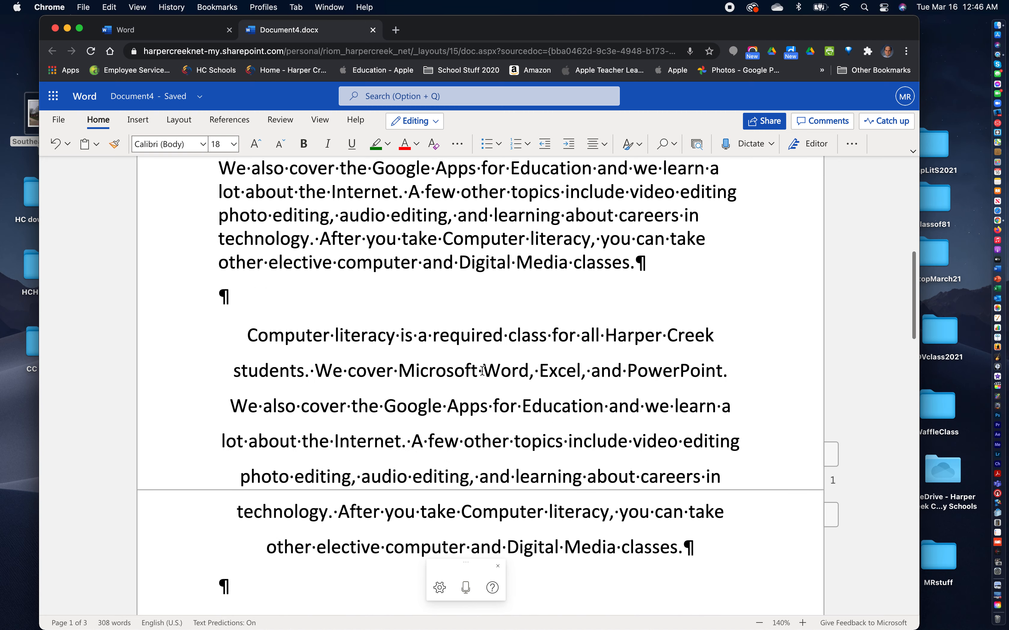
scroll(482, 370, up, 8)
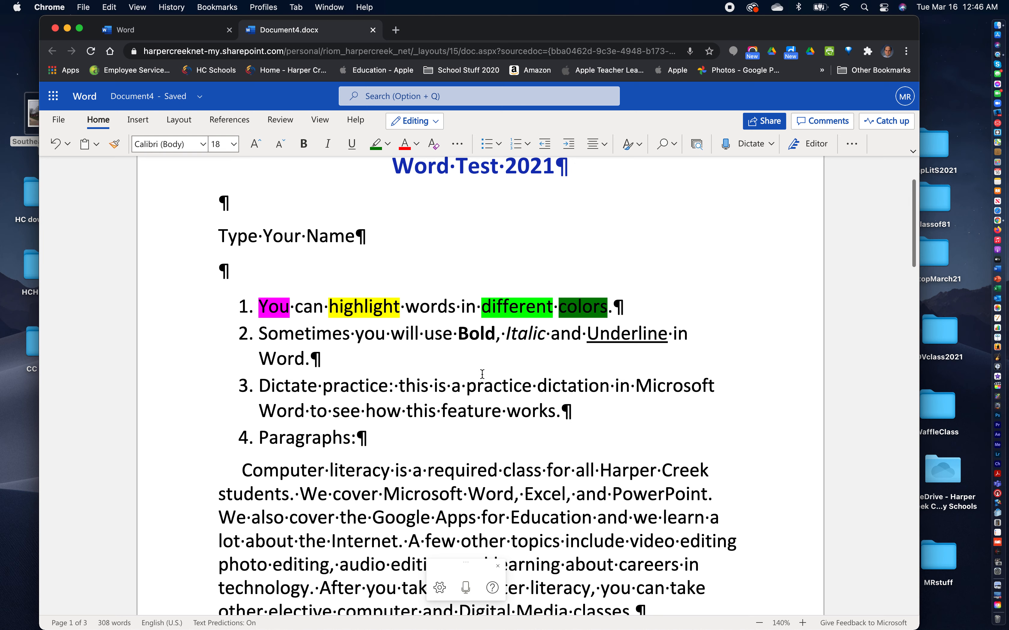
click(852, 146)
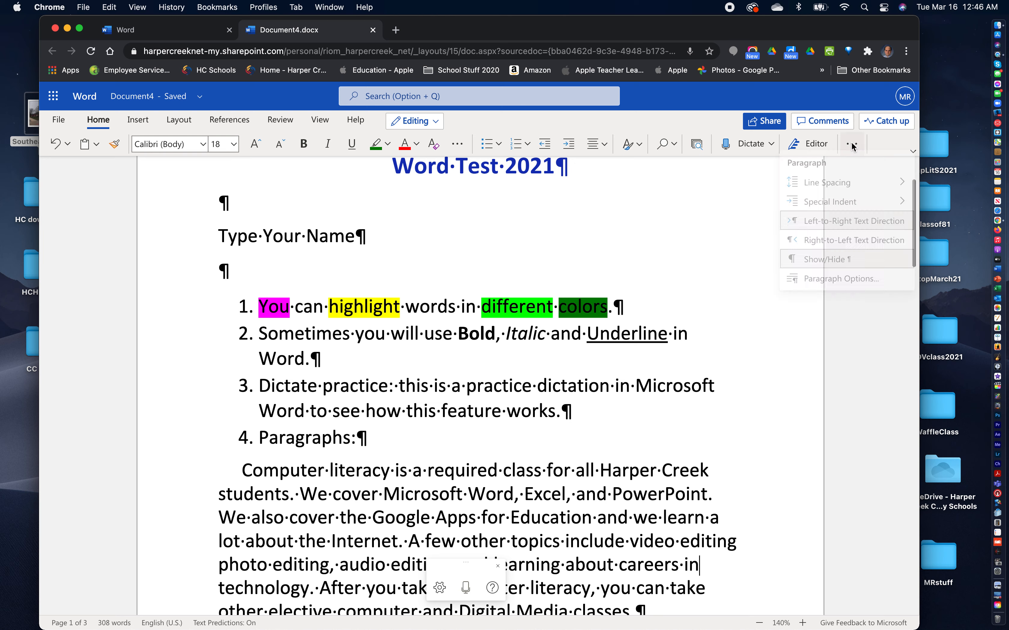
click(832, 265)
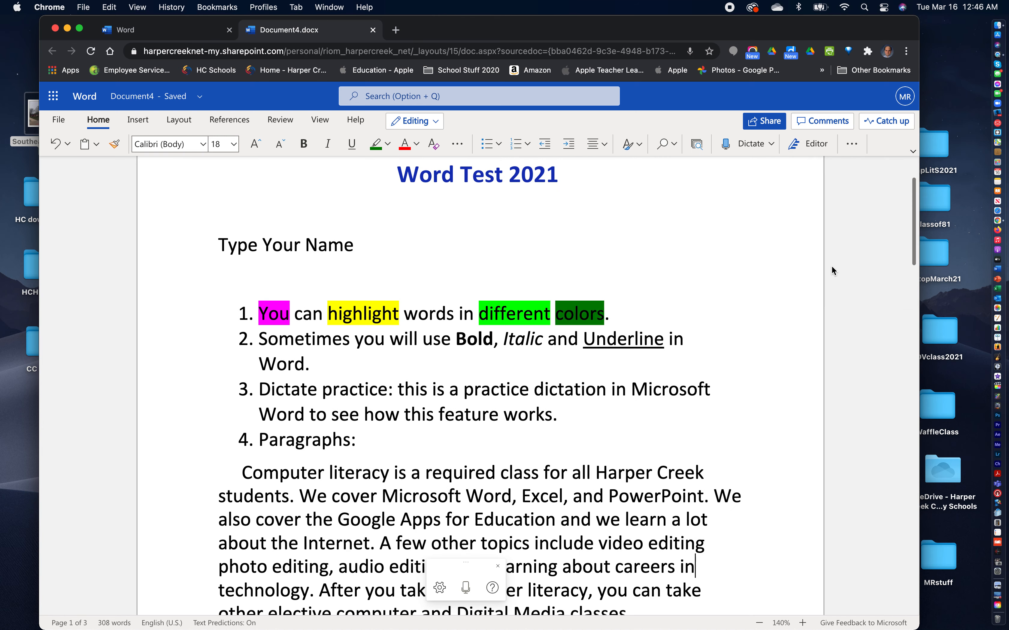
Step: Look over the line spacing and special indent options for the paragraph without changing them
click(850, 146)
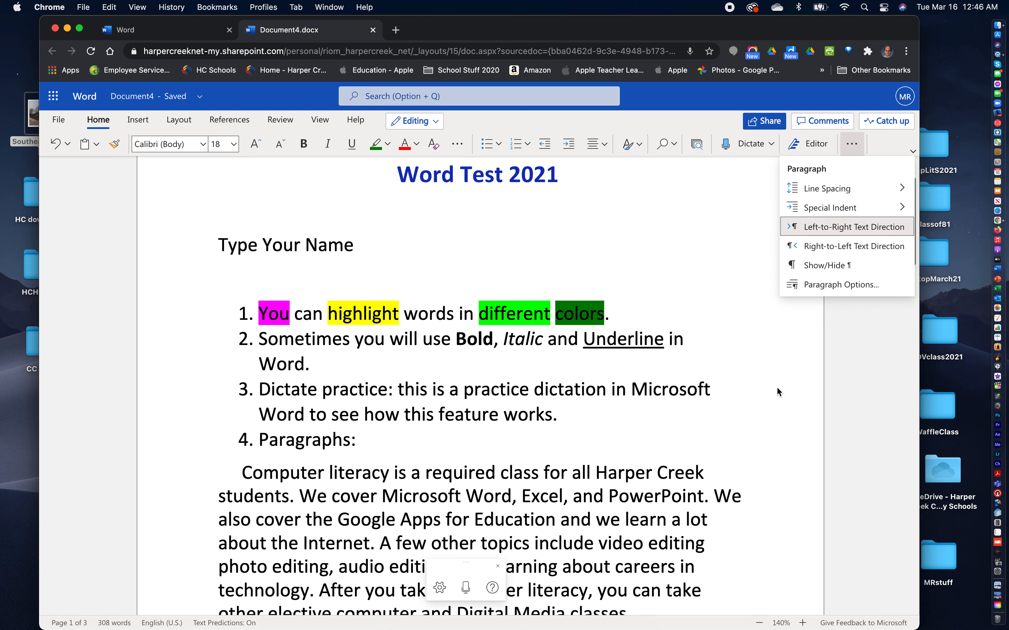
click(823, 189)
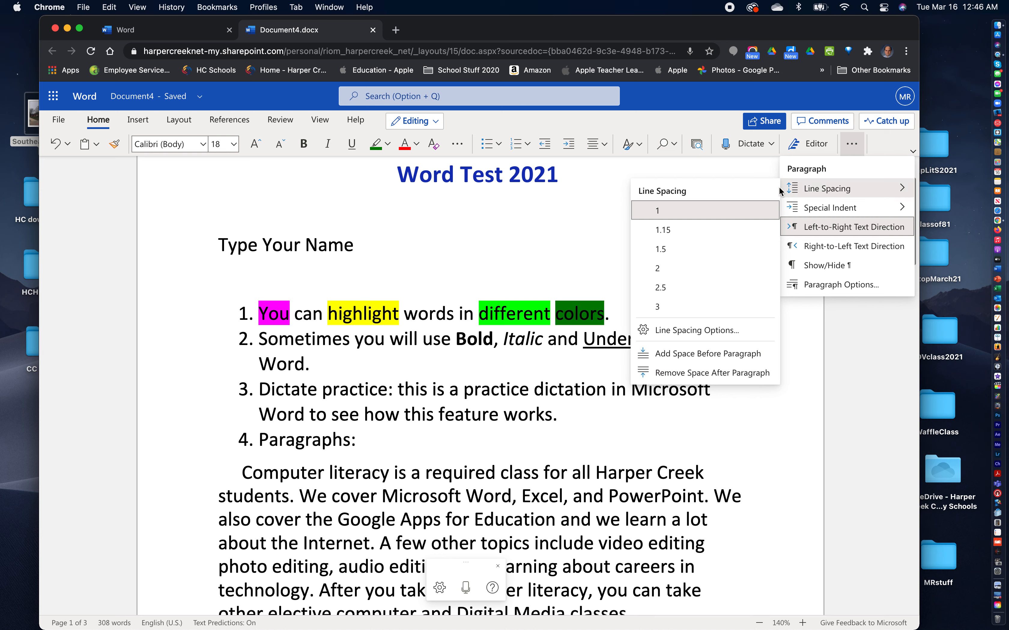
mouse_move(803, 207)
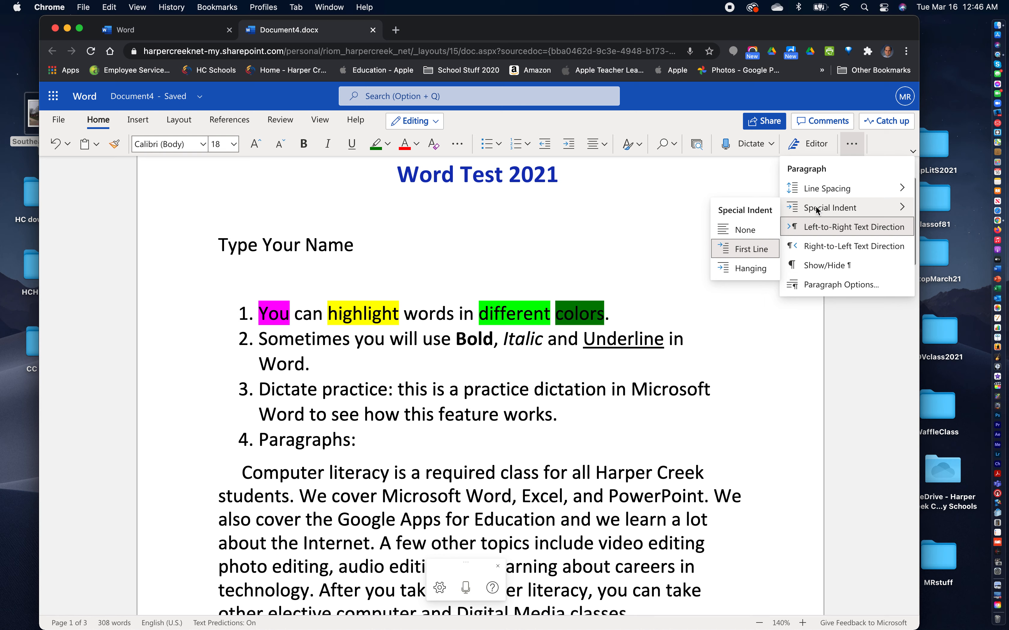
click(665, 187)
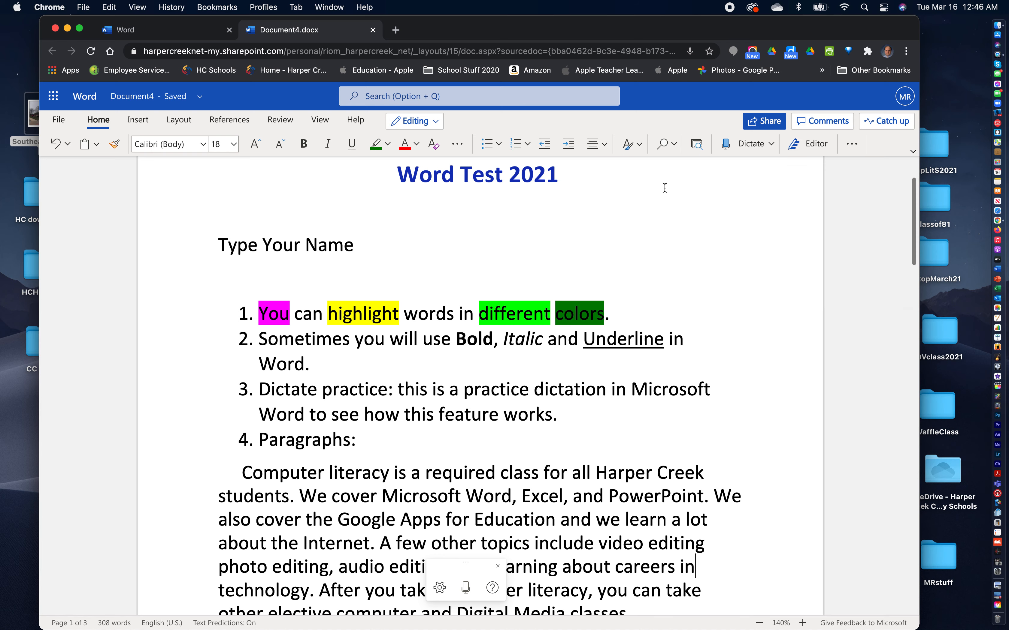
Step: Add numbered item 5, "Insert a photo or graphic", on page 3 after the last paragraph, followed by an unnumbered blank line
scroll(748, 339, down, 15)
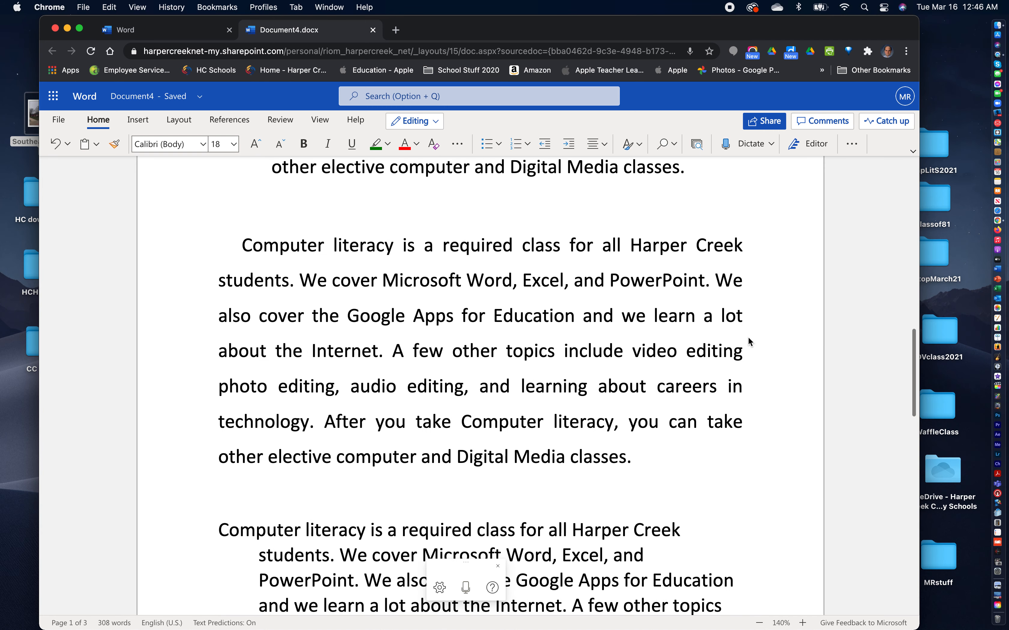
scroll(749, 340, up, 1)
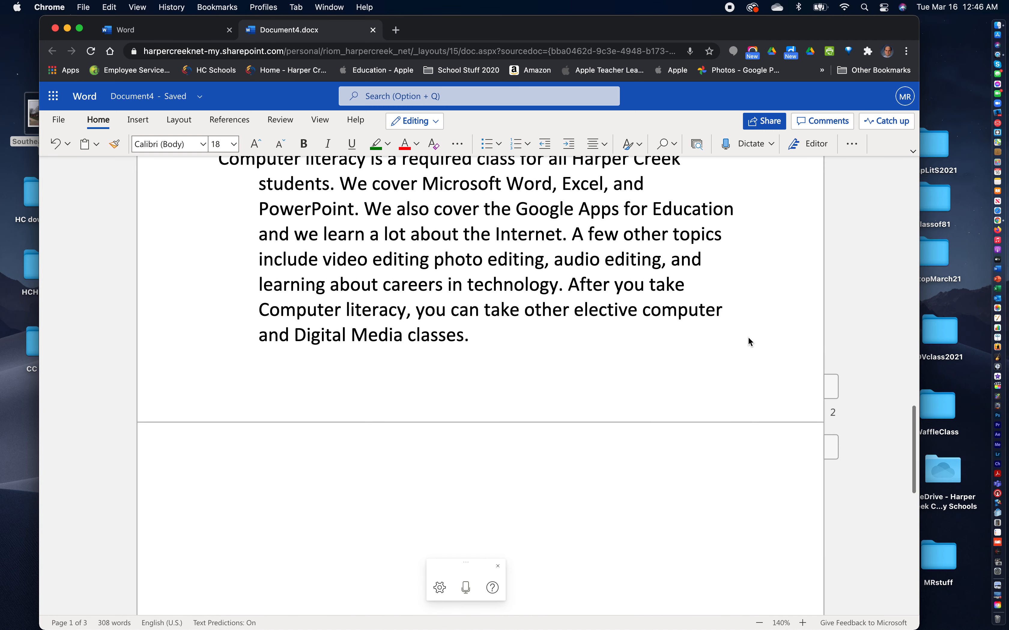
click(373, 398)
key(Return)
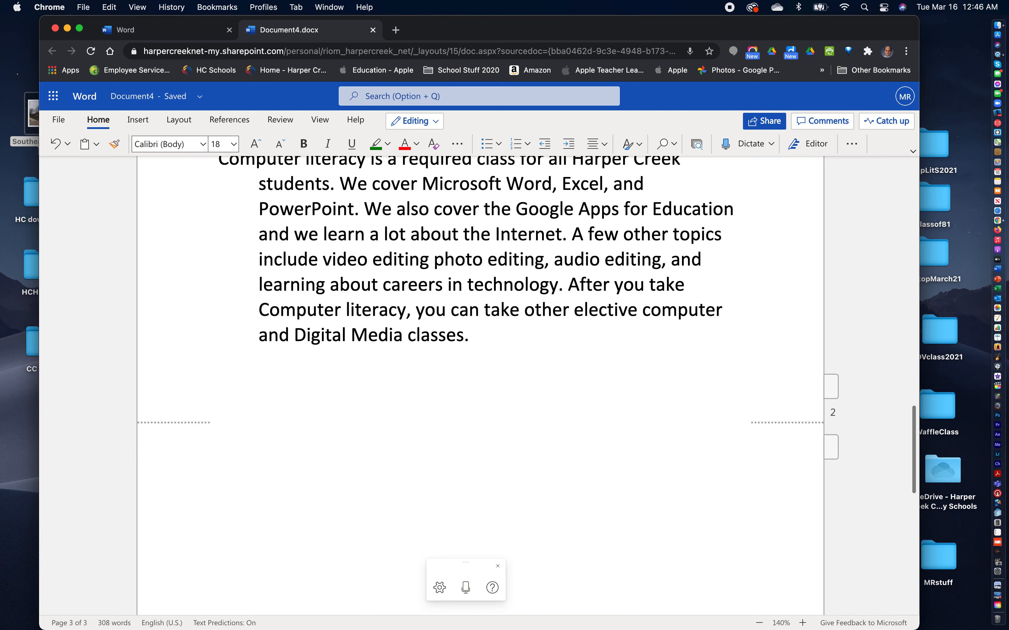
scroll(448, 365, up, 10)
scroll(449, 365, down, 10)
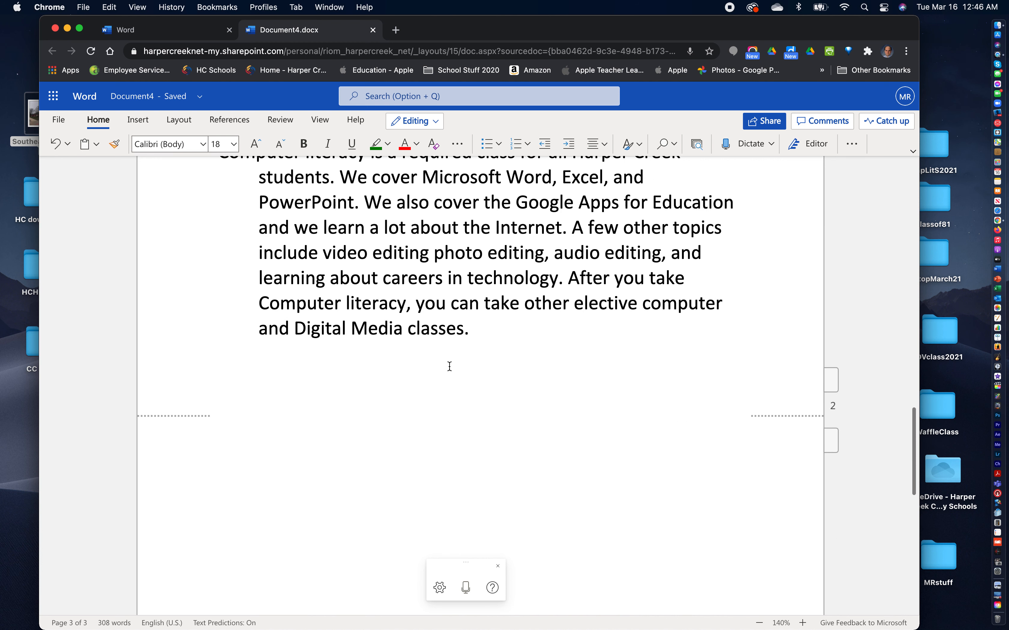
text(5. Inse)
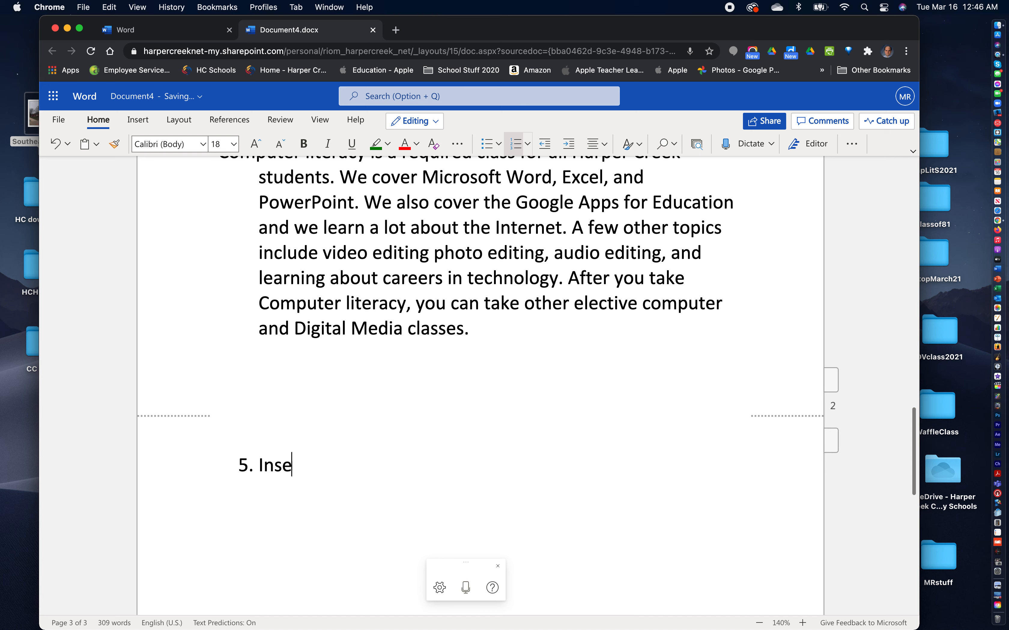
text(rt a photo or graphic)
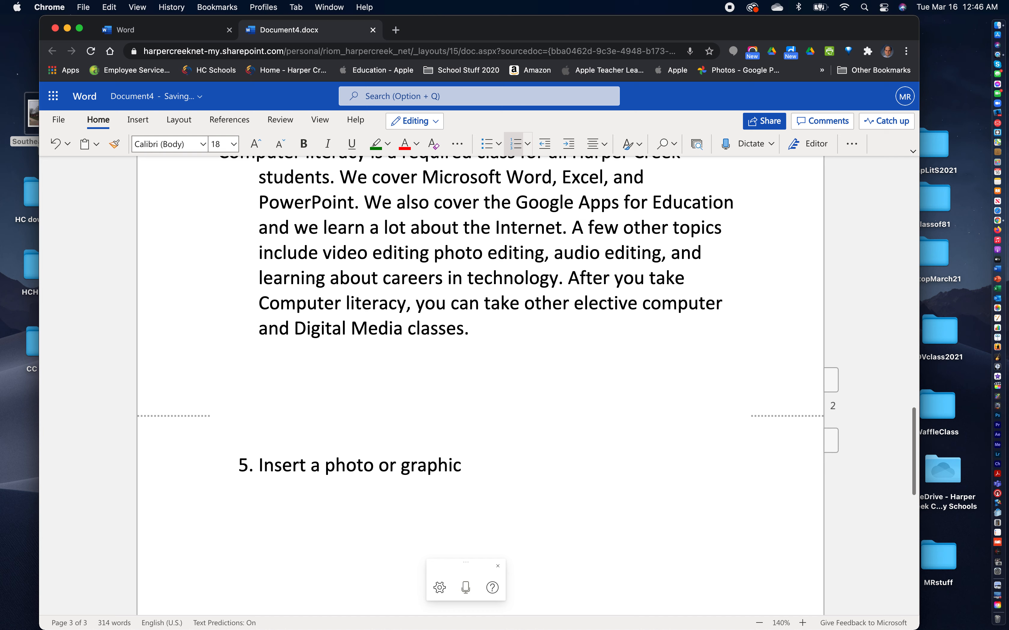
key(Return)
key(BackSpace)
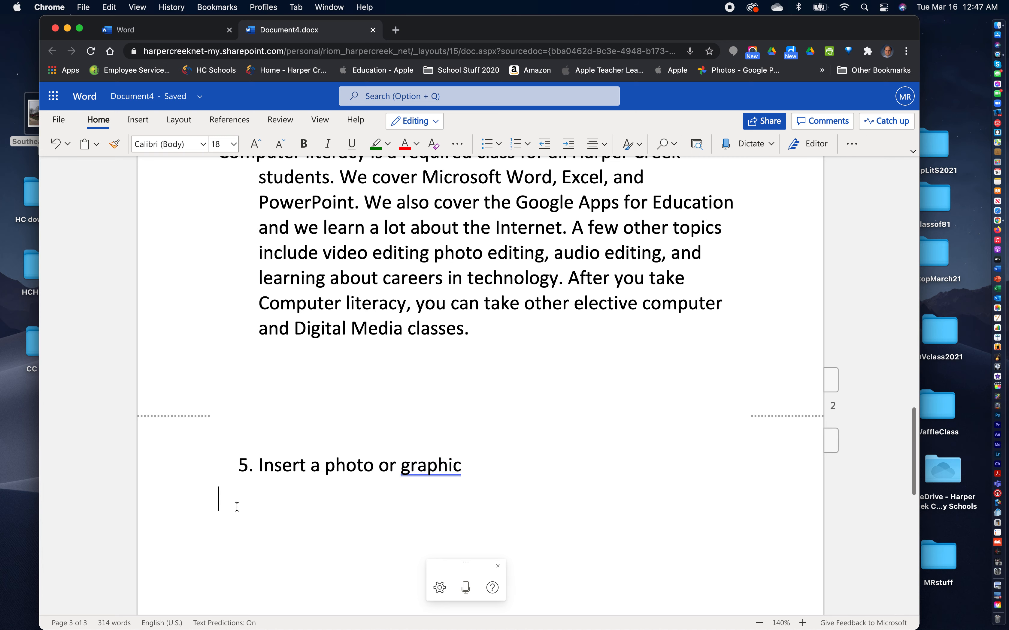
Step: Insert the picture SoutheastSchool.jpg from this device's Desktop folder on the blank line below item 5
scroll(235, 507, down, 2)
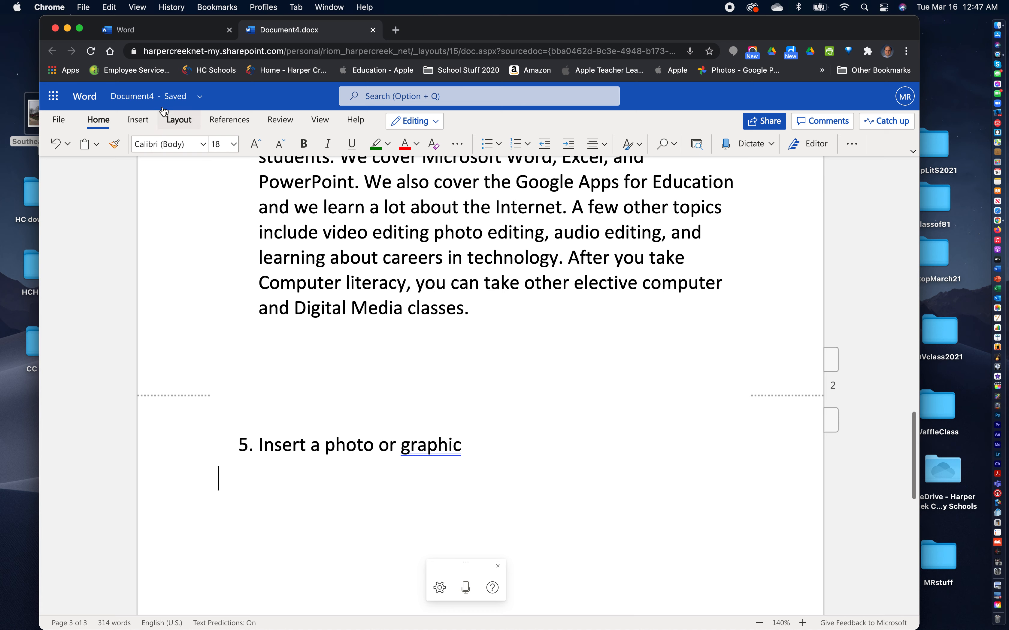
click(138, 121)
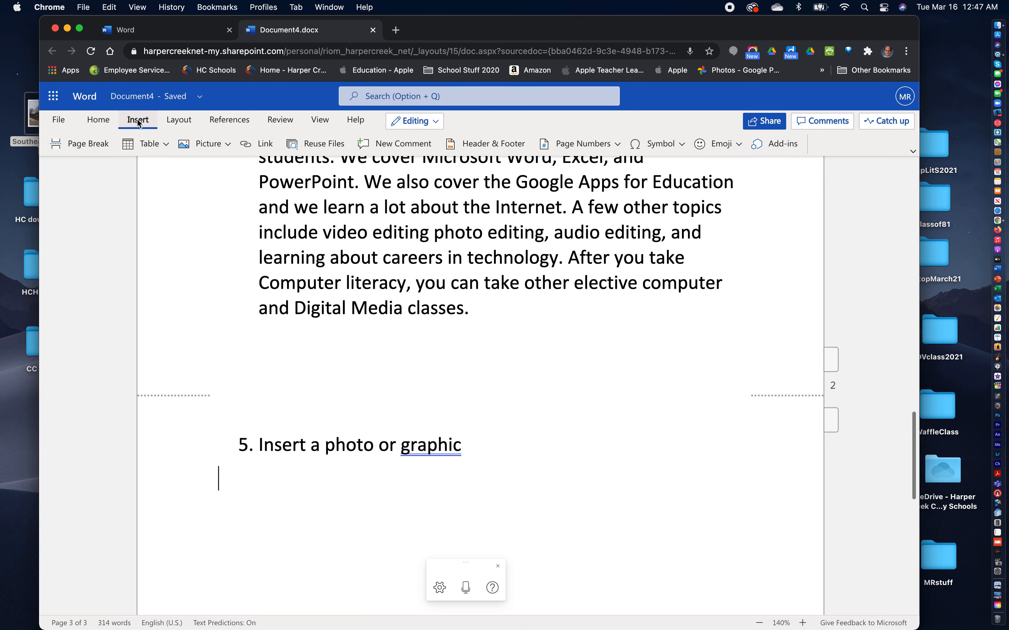
click(76, 143)
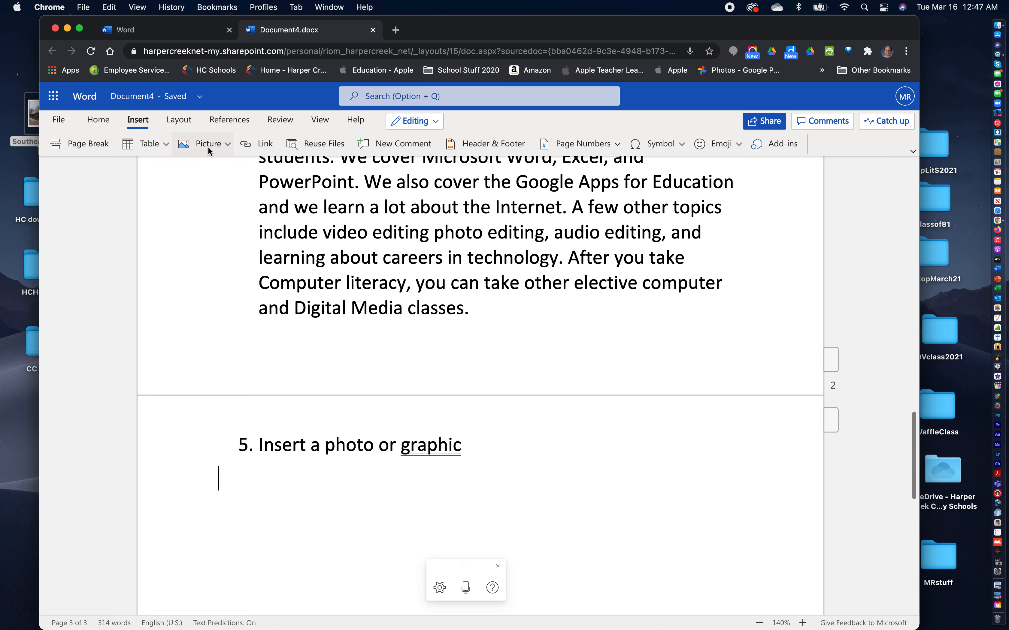
click(227, 145)
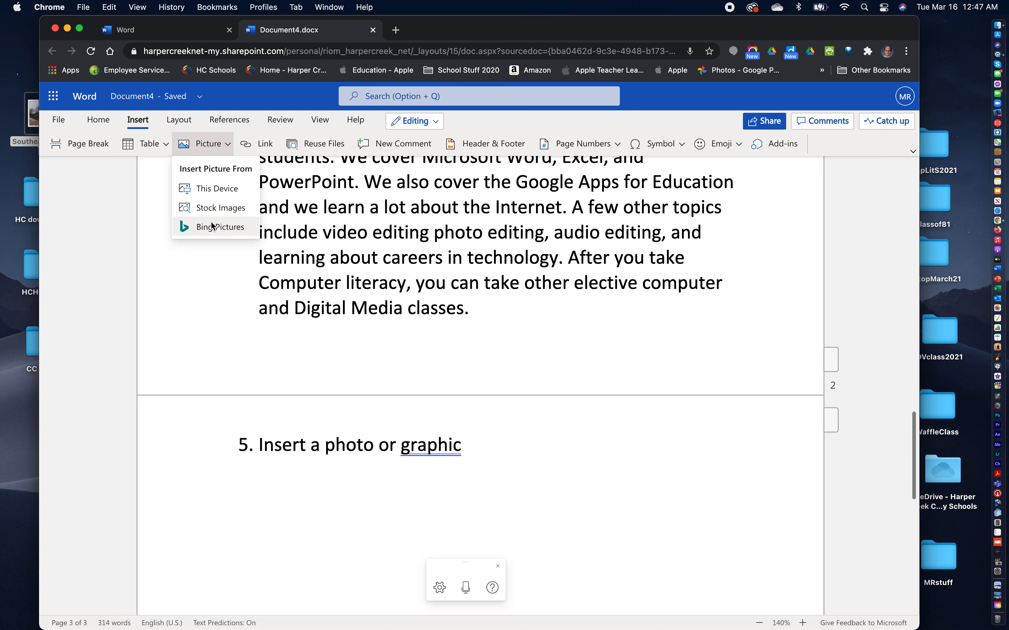
click(205, 192)
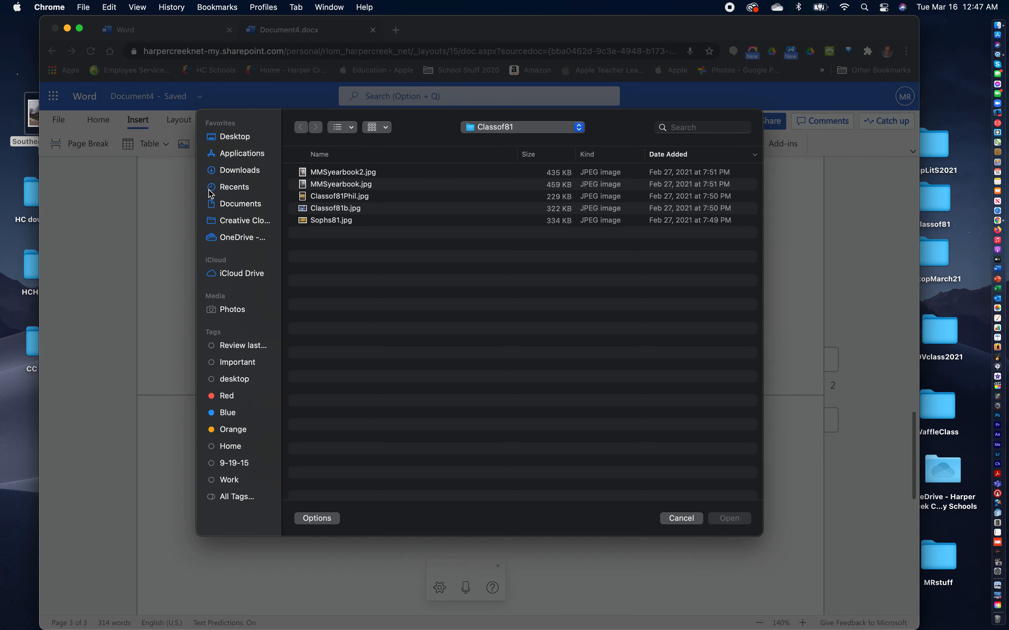
click(230, 138)
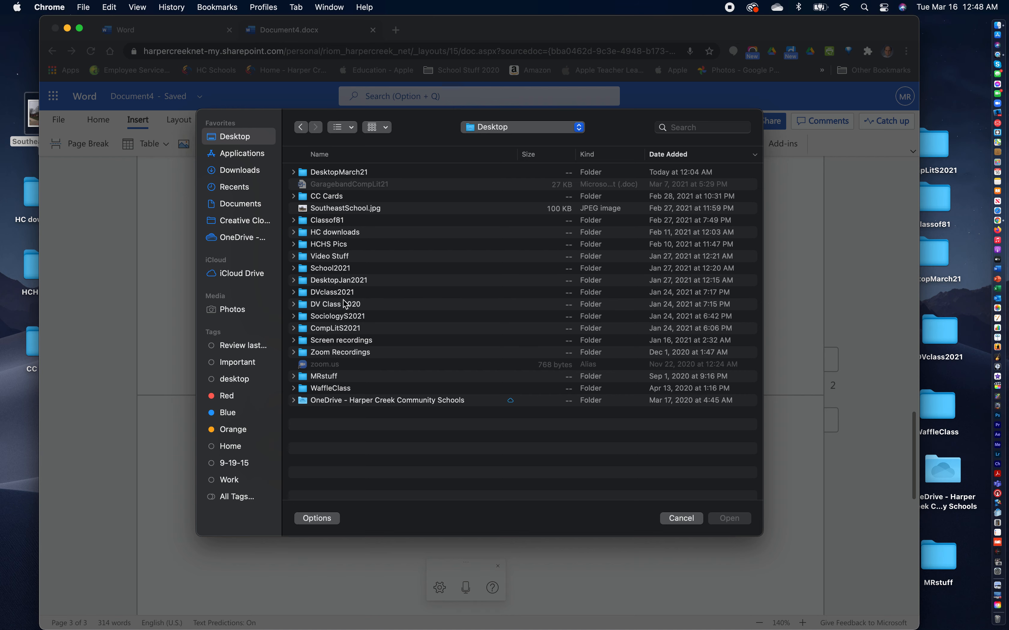
click(330, 210)
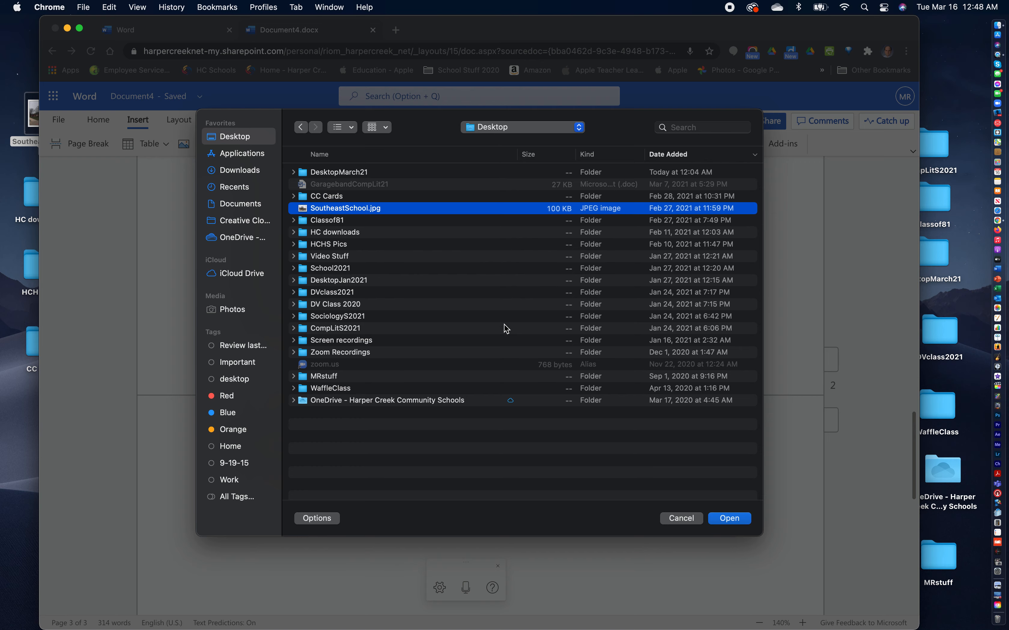
click(731, 518)
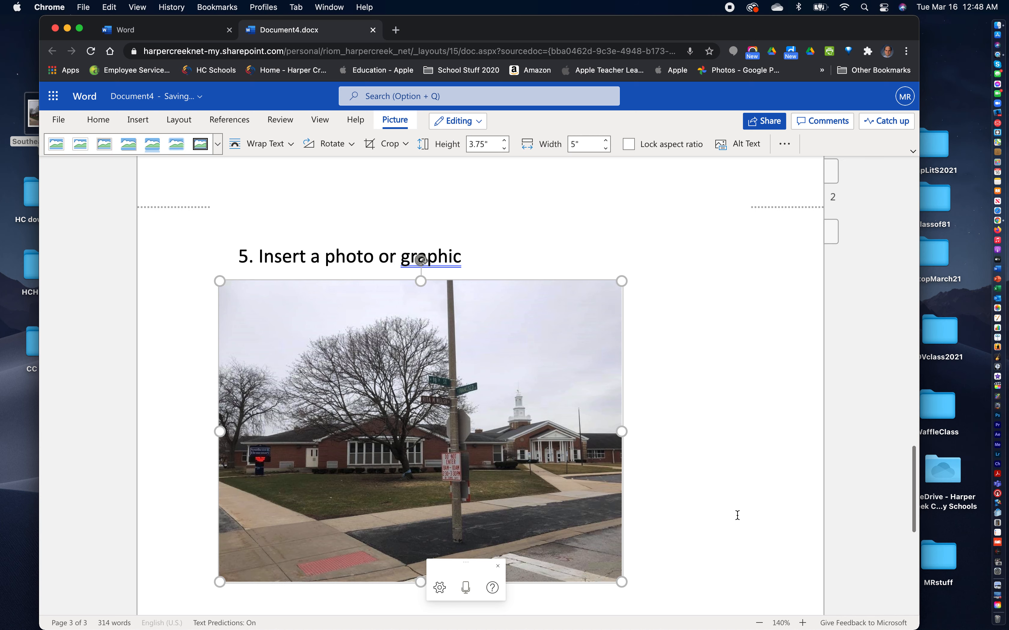
Step: Look over the text wrapping options for the inserted school photo without changing them
scroll(763, 459, down, 2)
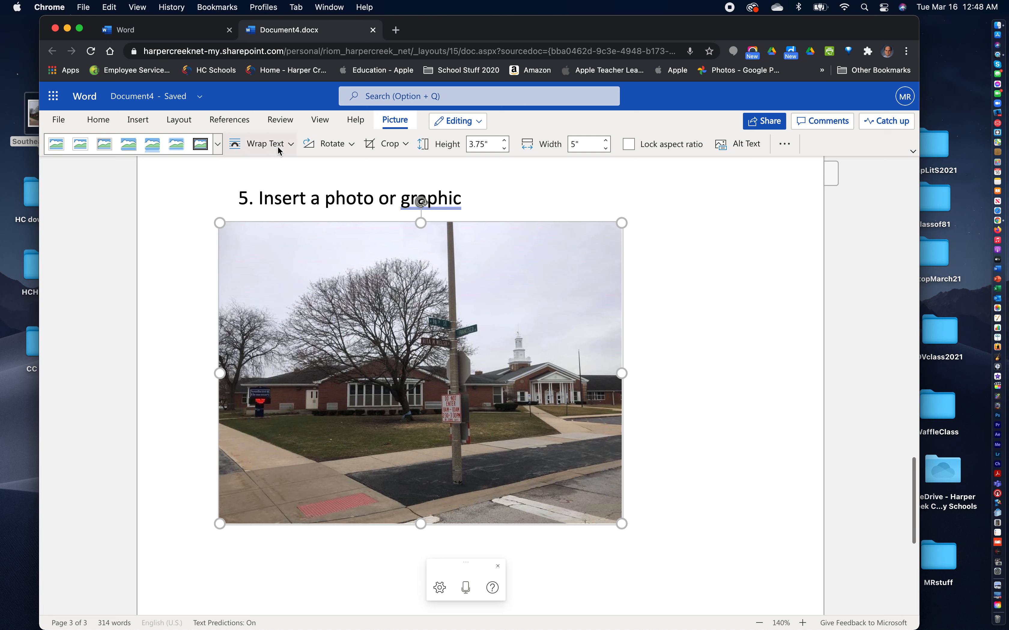
click(291, 144)
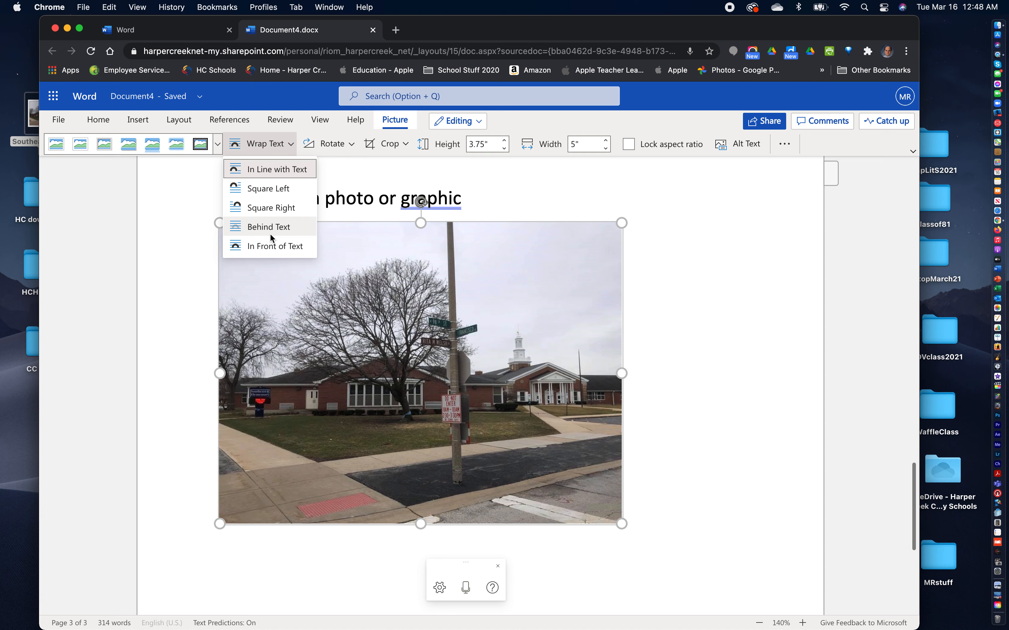
click(263, 145)
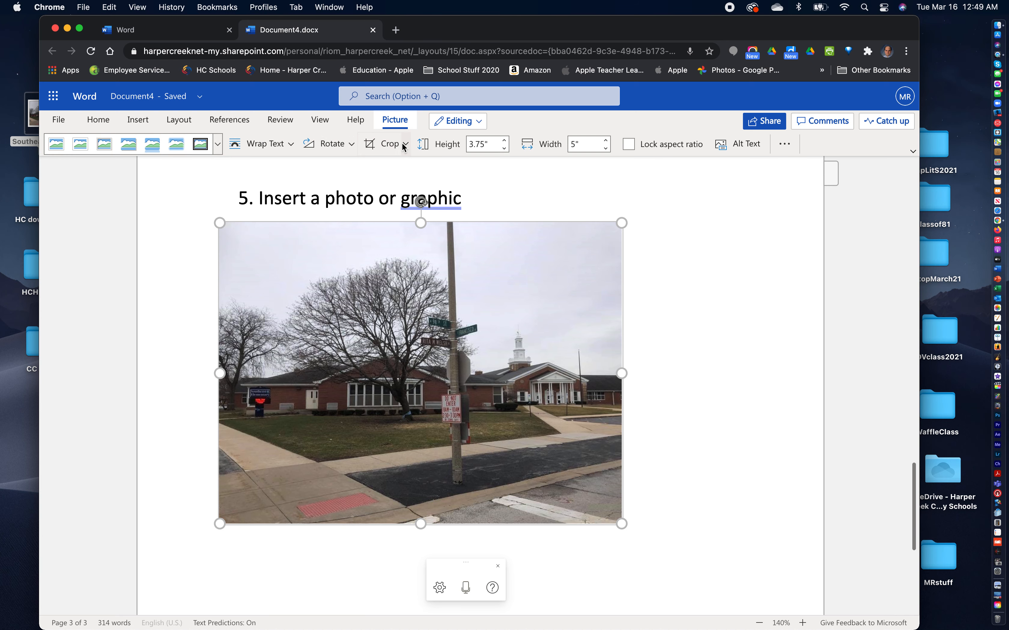
Step: Crop the school photo by about 74 px of pavement at its bottom edge and about 24 px of sky at its top edge
click(389, 144)
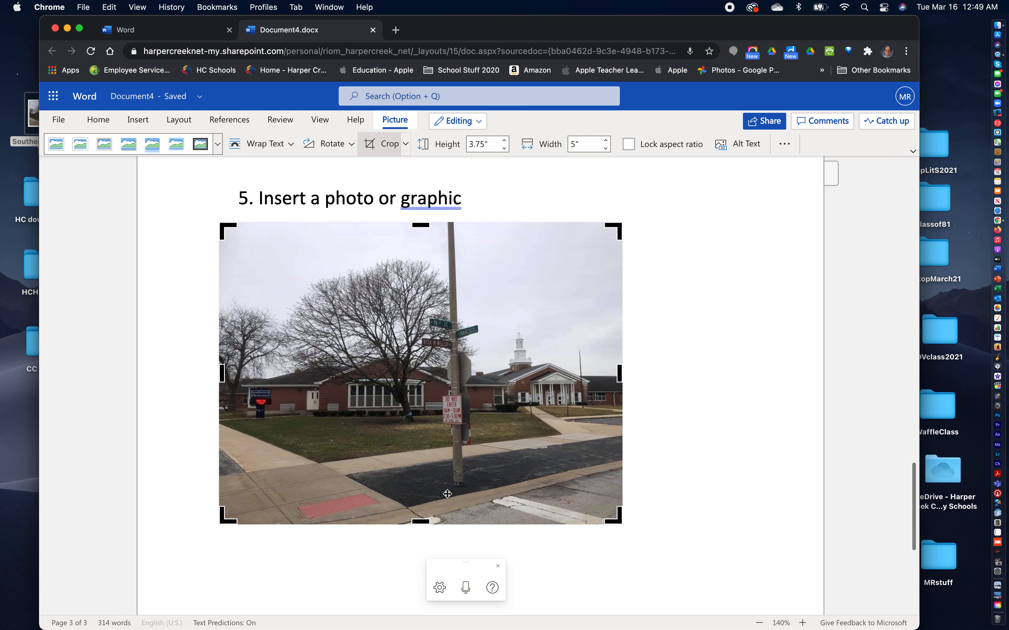
drag(426, 523, 426, 460)
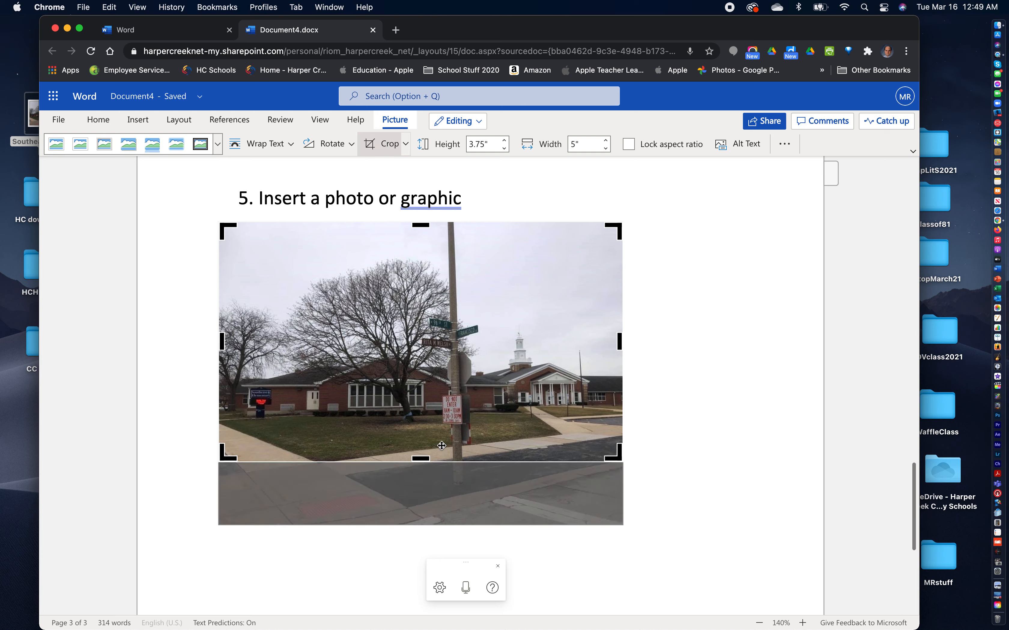
drag(425, 225, 426, 246)
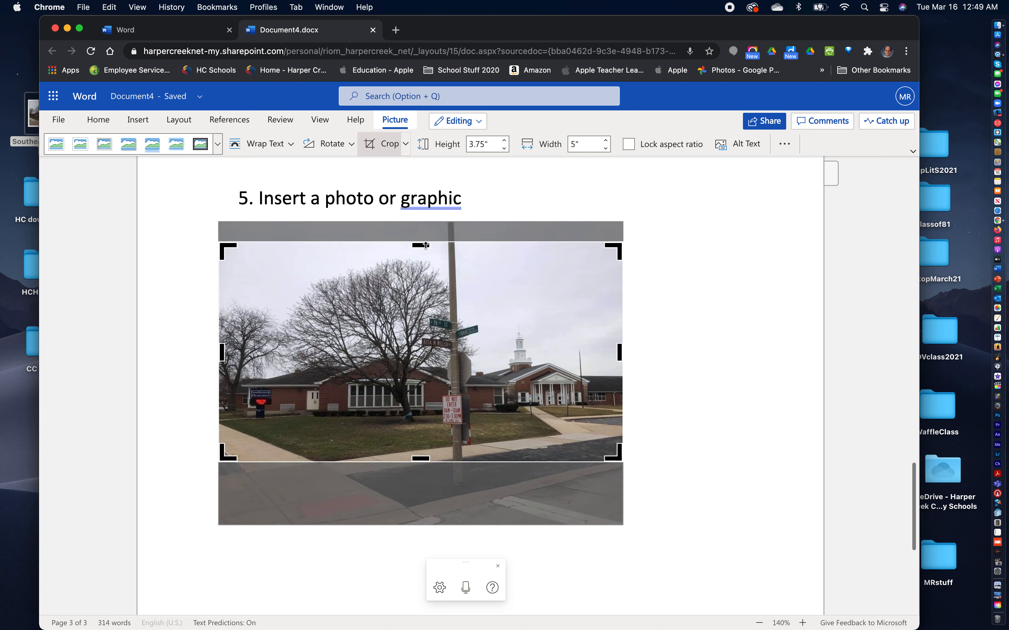
click(718, 306)
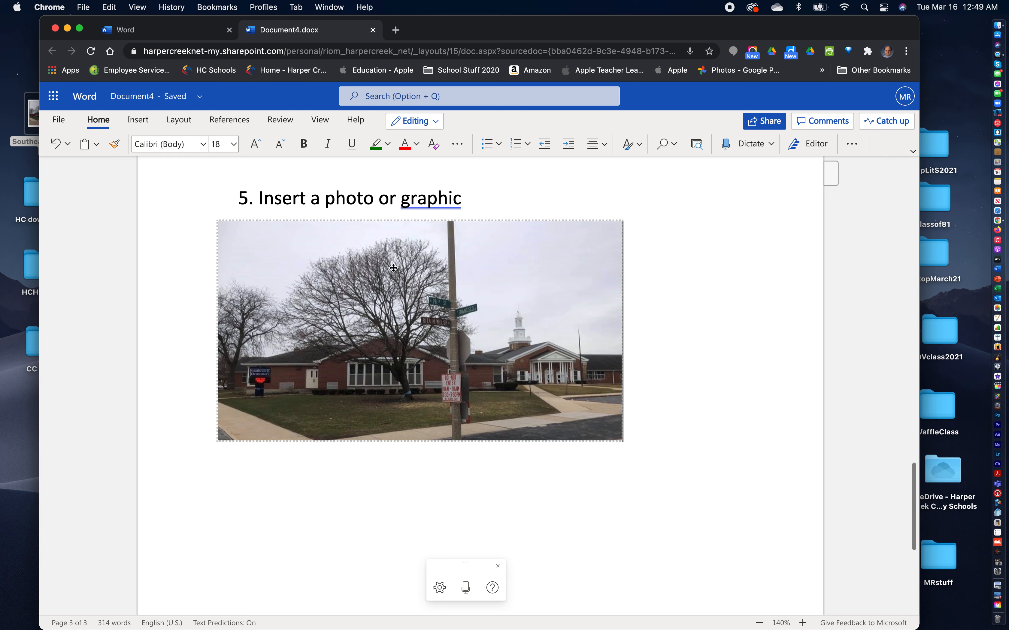
Step: Select the cropped photo and look over the document's editing, reviewing and viewing modes without switching
click(405, 297)
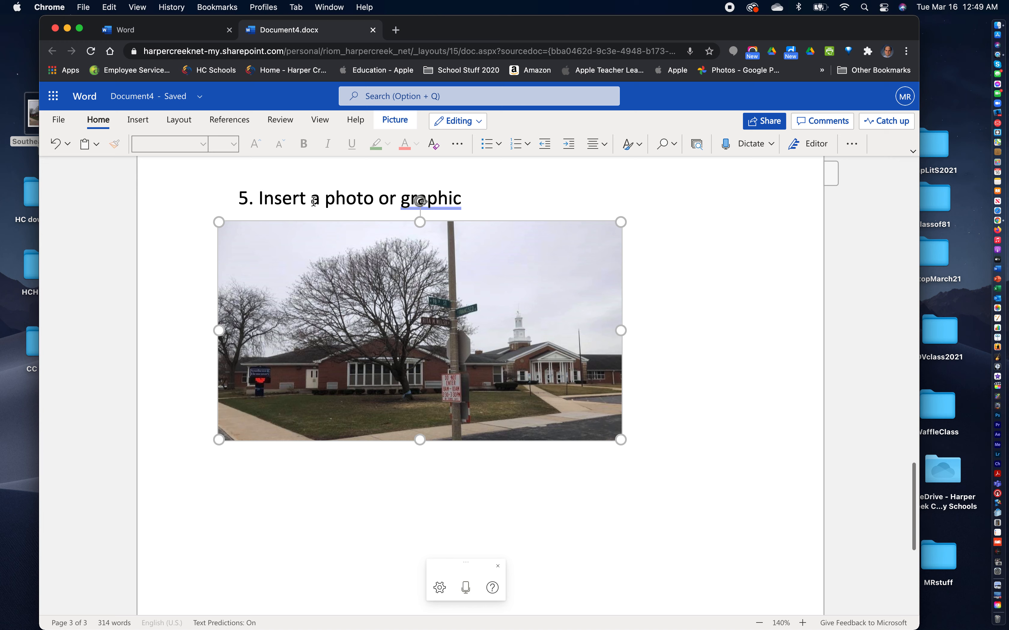
double_click(420, 341)
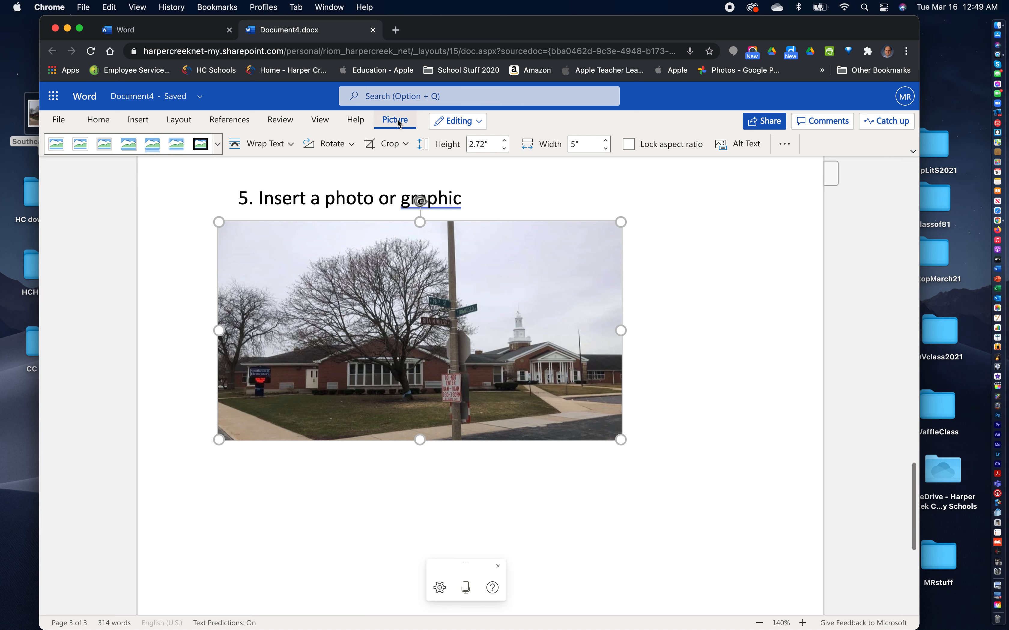
click(467, 123)
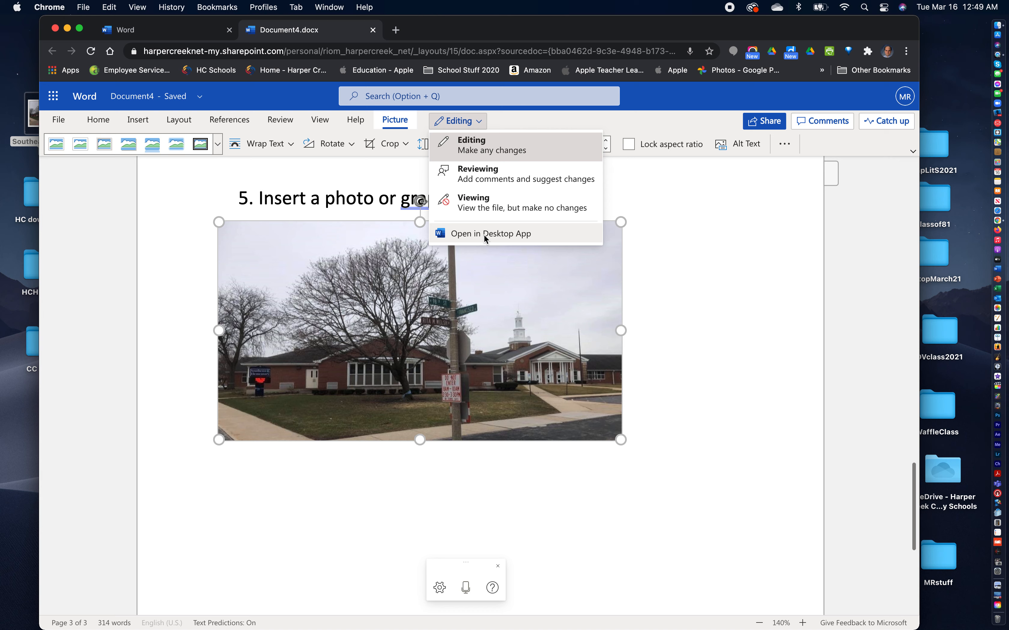
click(460, 121)
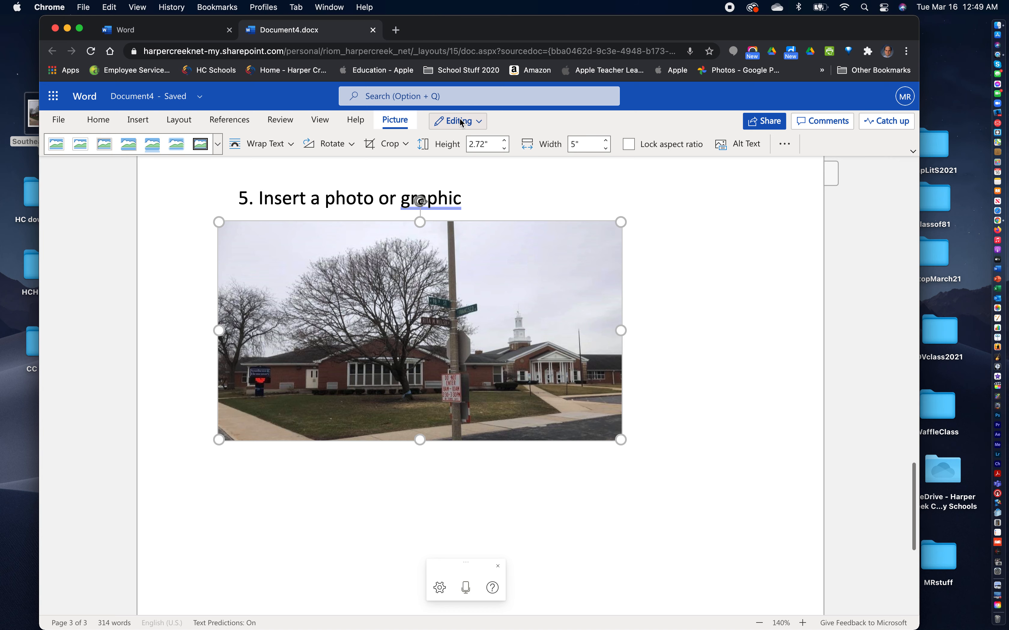
Step: Try the white frame, drop shadow and Reflected Rounded Rectangle picture styles on the school photo
click(56, 144)
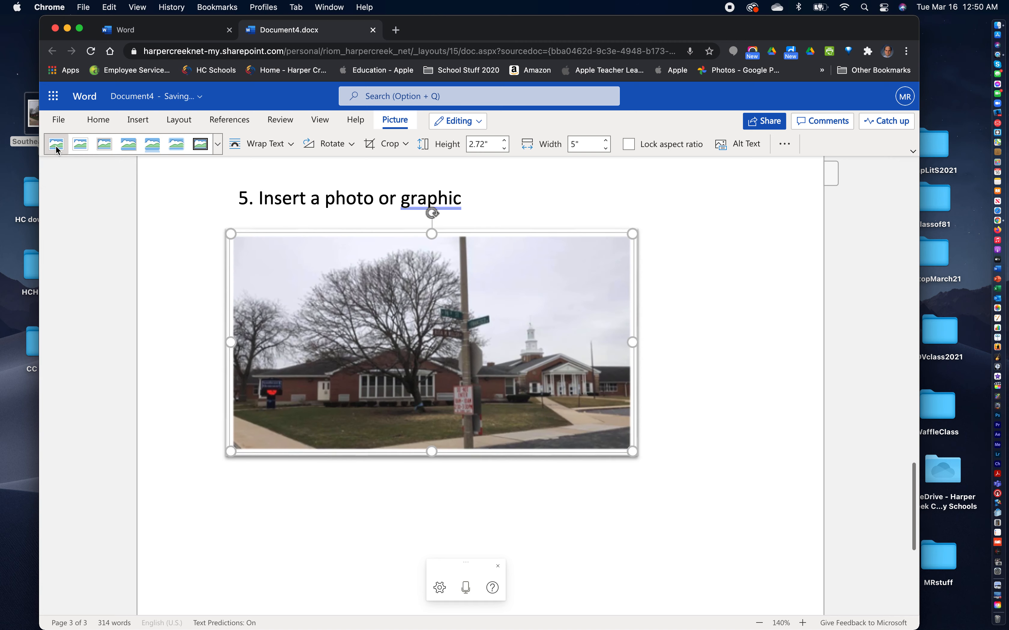
click(76, 143)
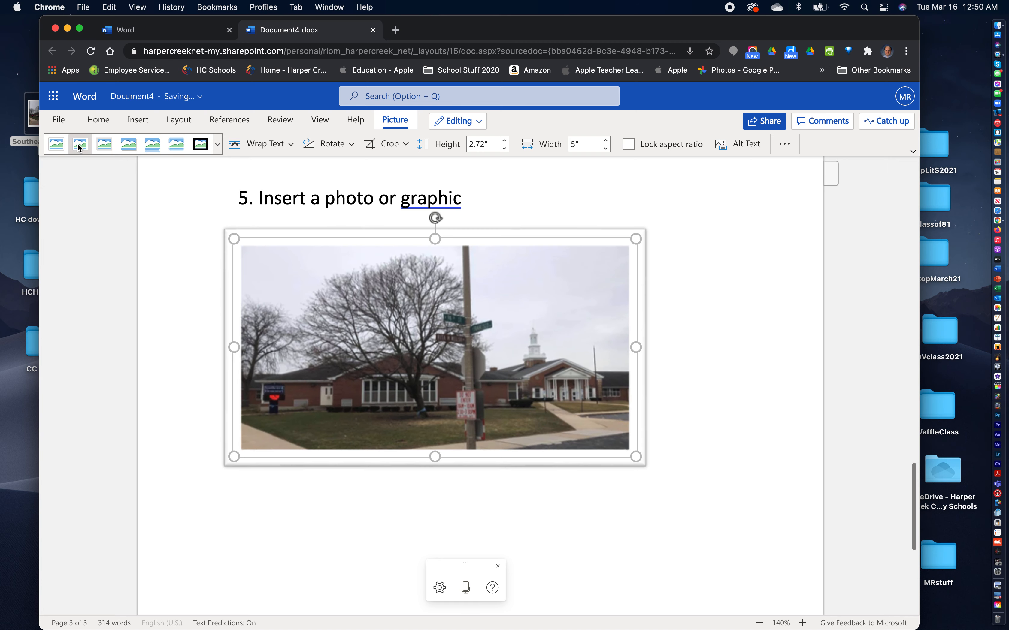
click(129, 145)
click(155, 146)
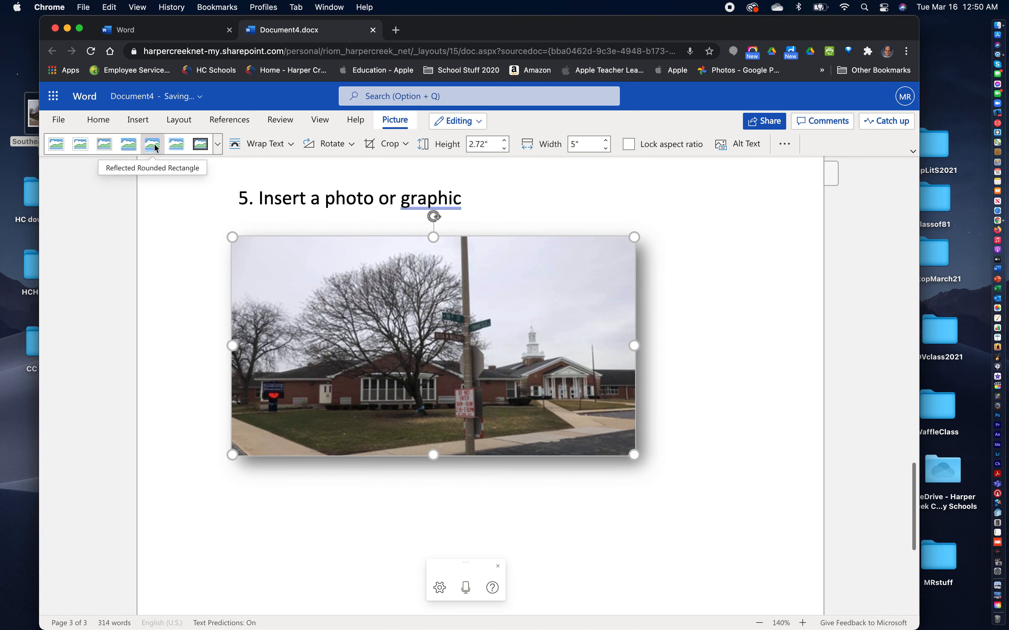
click(155, 147)
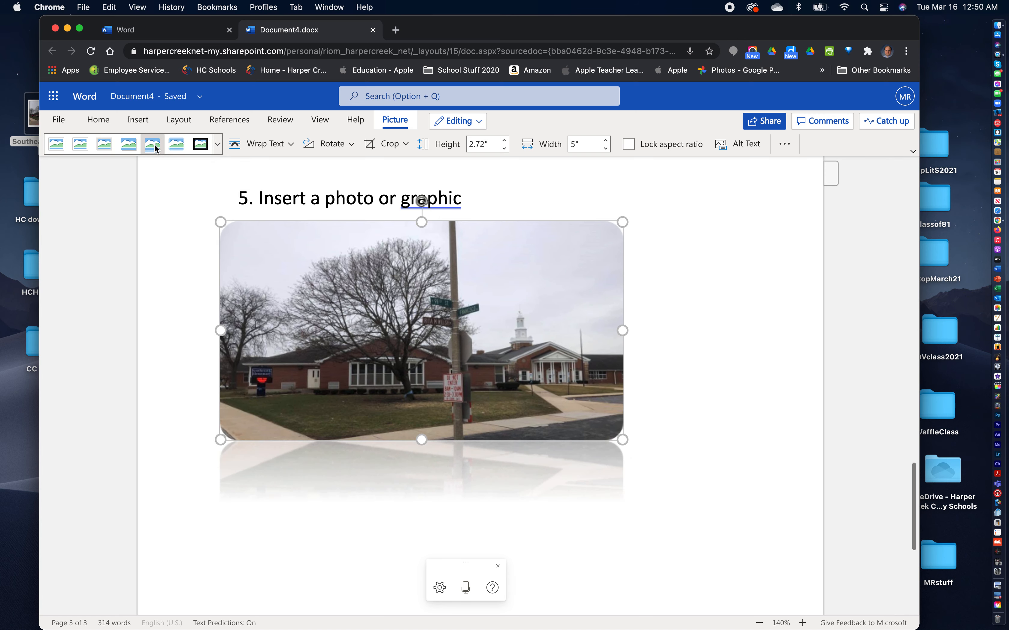
Step: Apply the soft-edged rectangle picture style to the school photo and look over the full gallery of styles
click(177, 147)
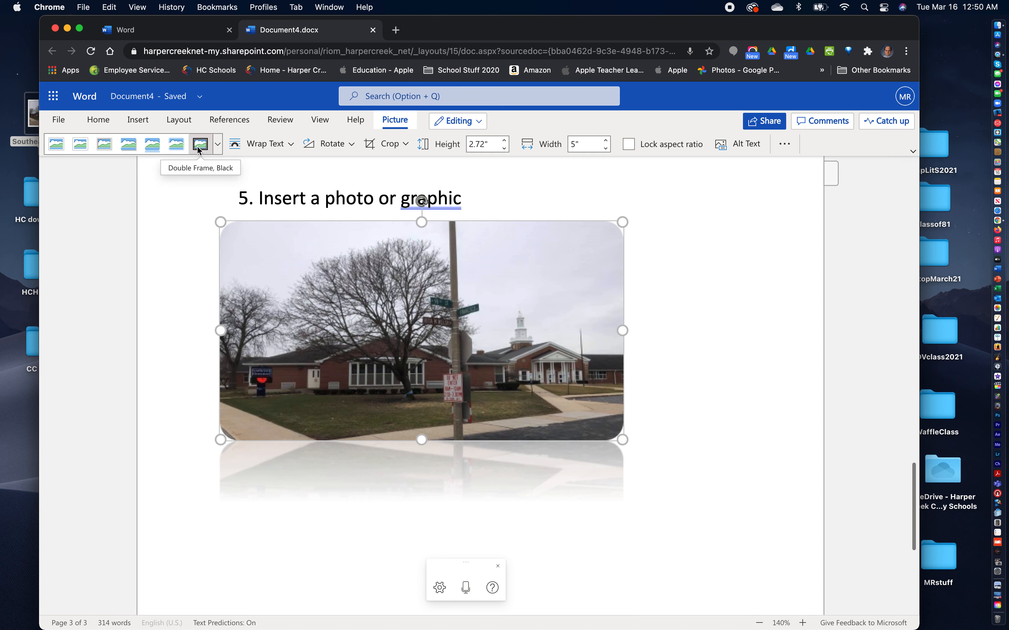
click(217, 145)
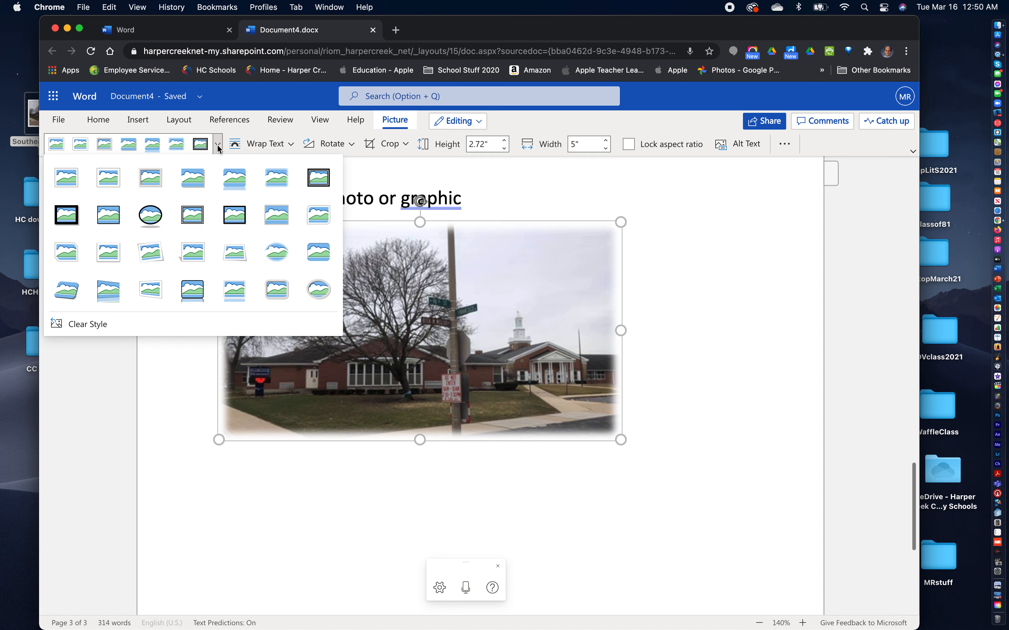
click(218, 145)
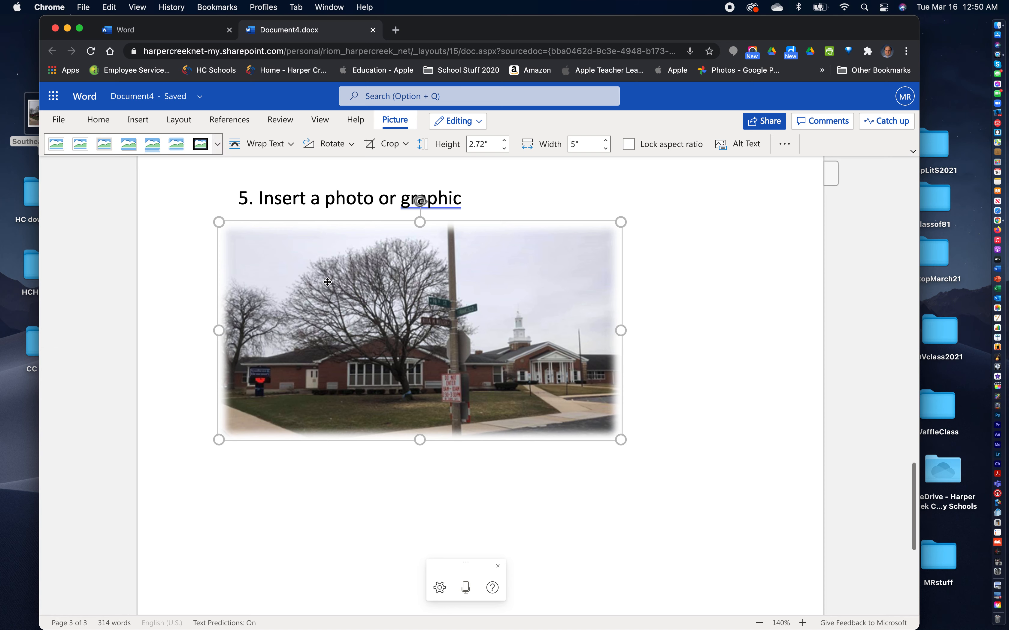
Step: Review the photo's text wrapping choices and its Format Picture settings for alternative text, crop and rotation without changing them
click(260, 144)
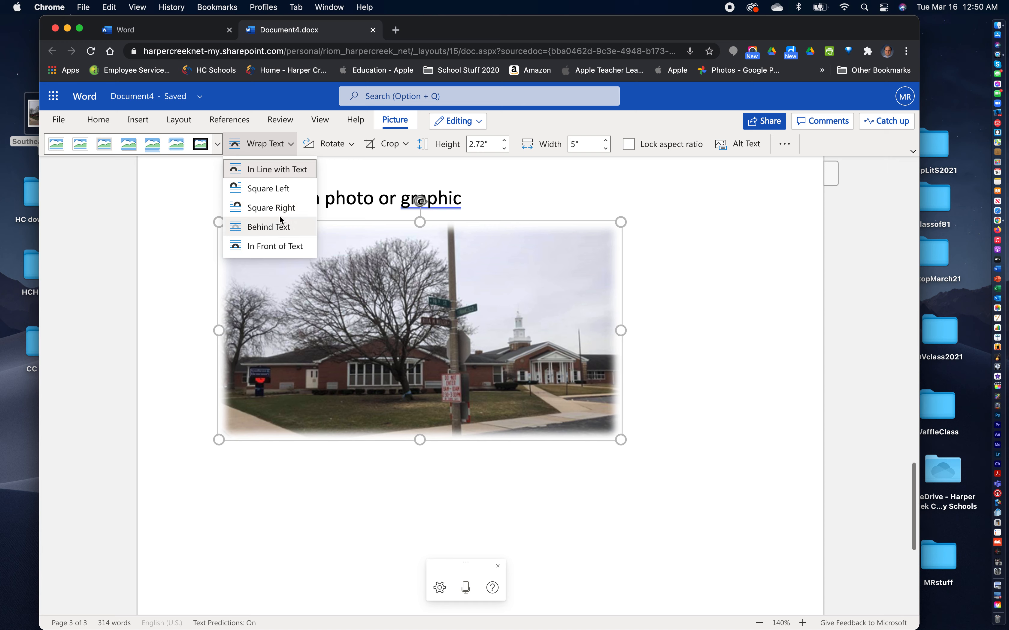
click(259, 144)
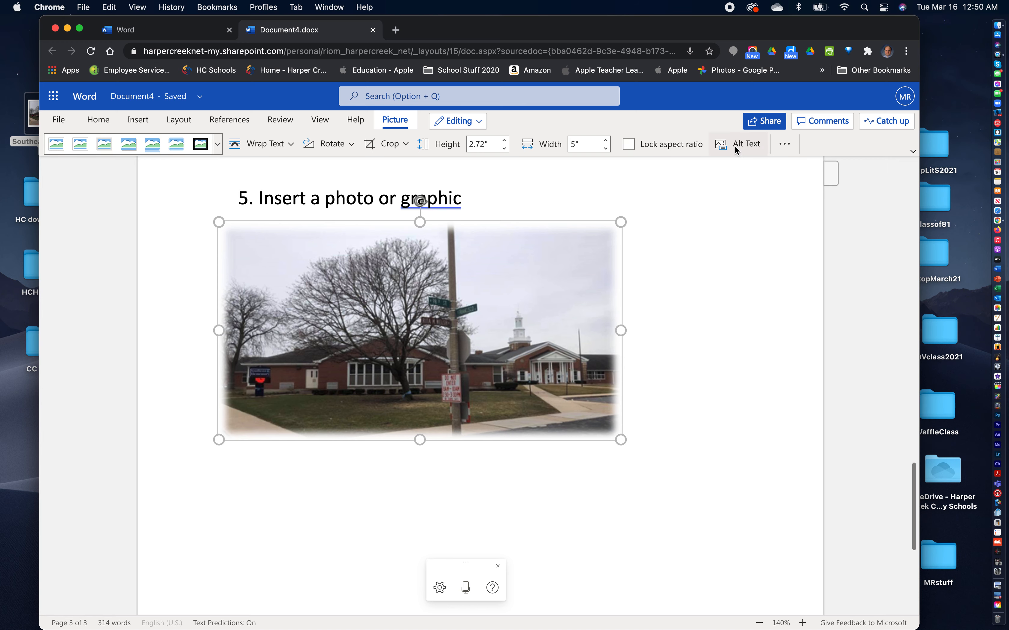
click(785, 144)
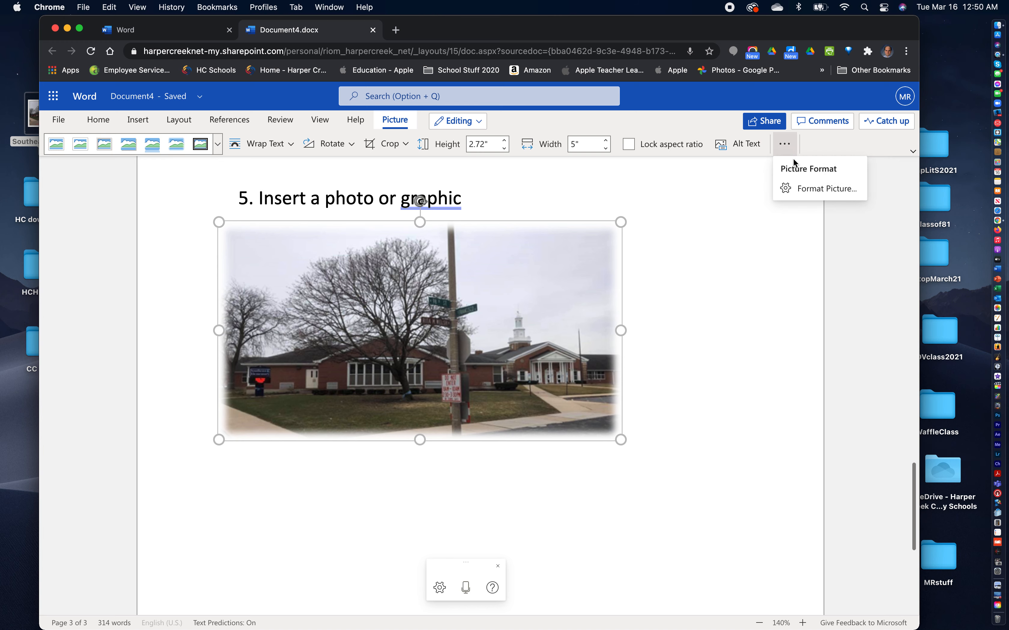
click(803, 188)
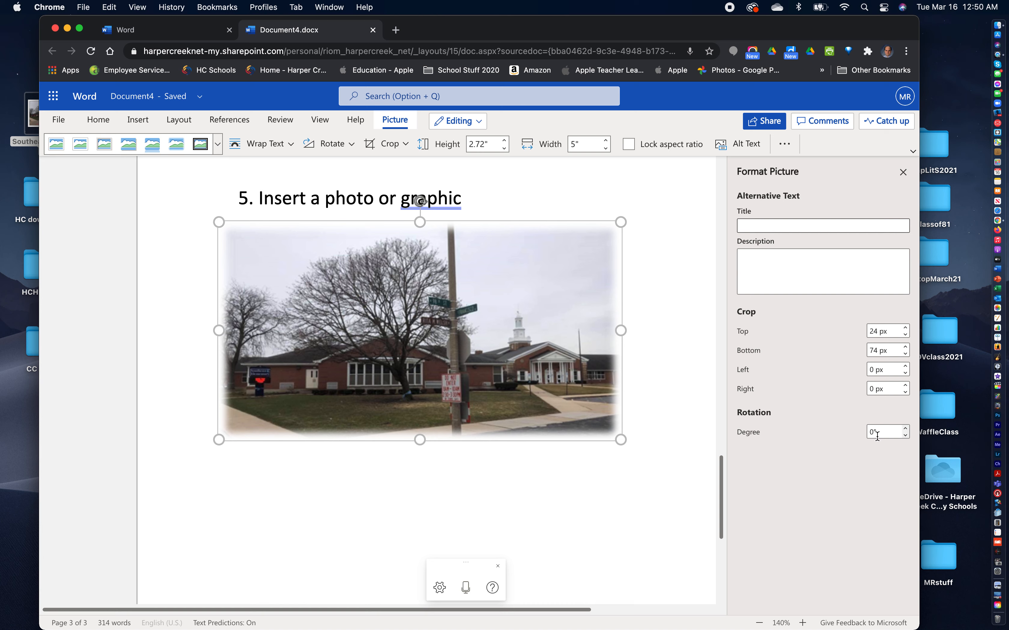
click(903, 172)
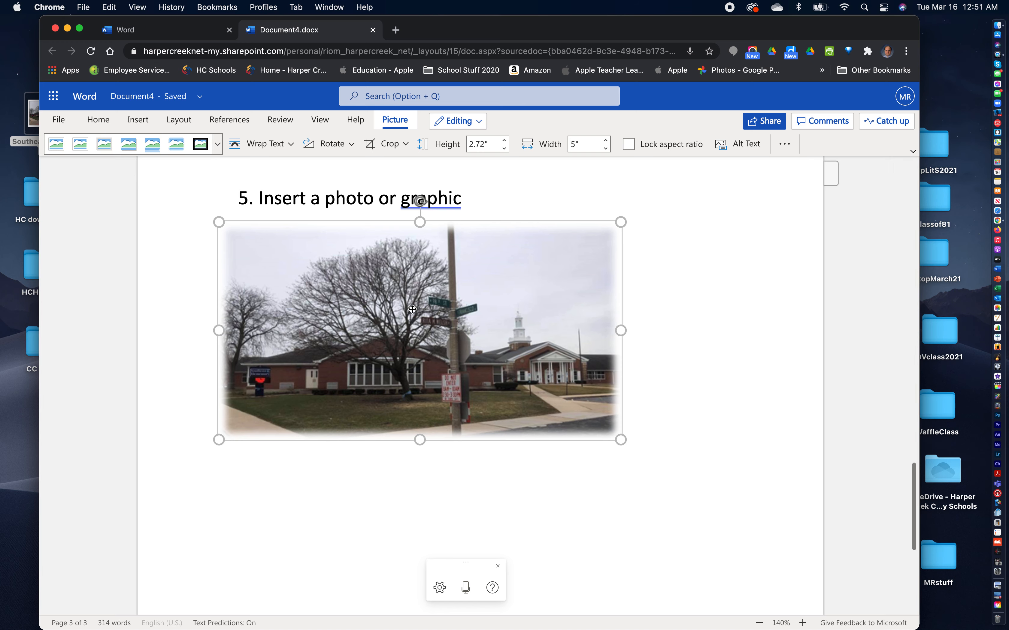
Step: Try Behind Text and In Front of Text wrapping on the school photo
right_click(438, 311)
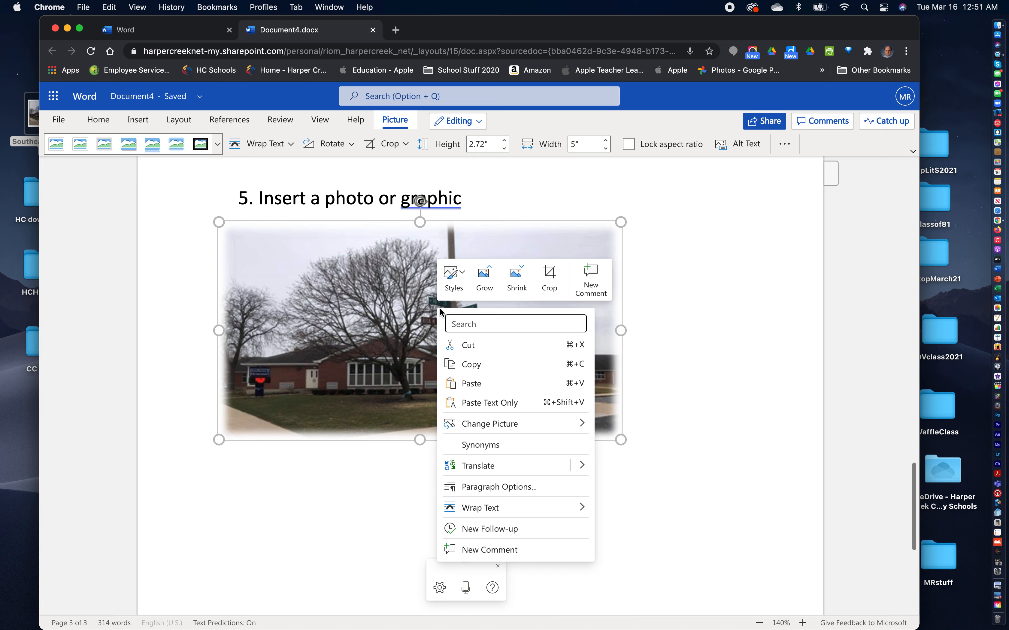
mouse_move(508, 513)
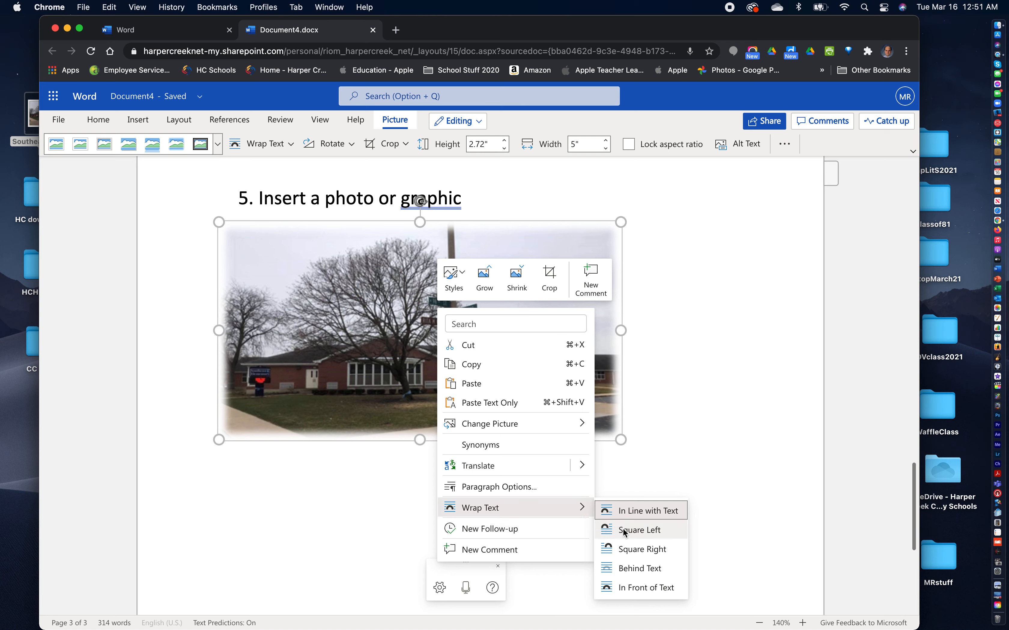
click(634, 569)
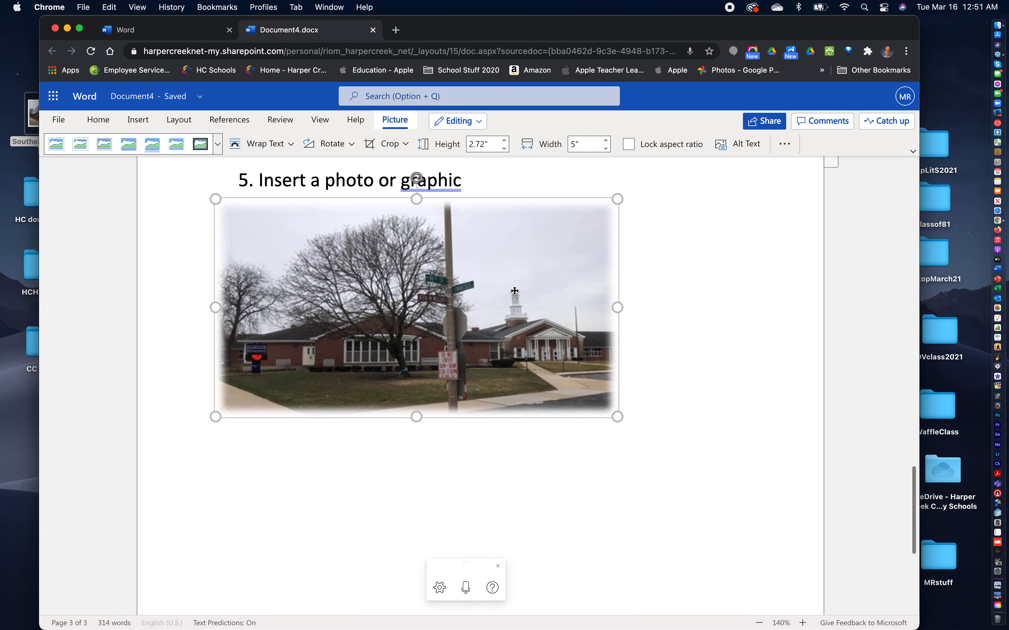
right_click(433, 280)
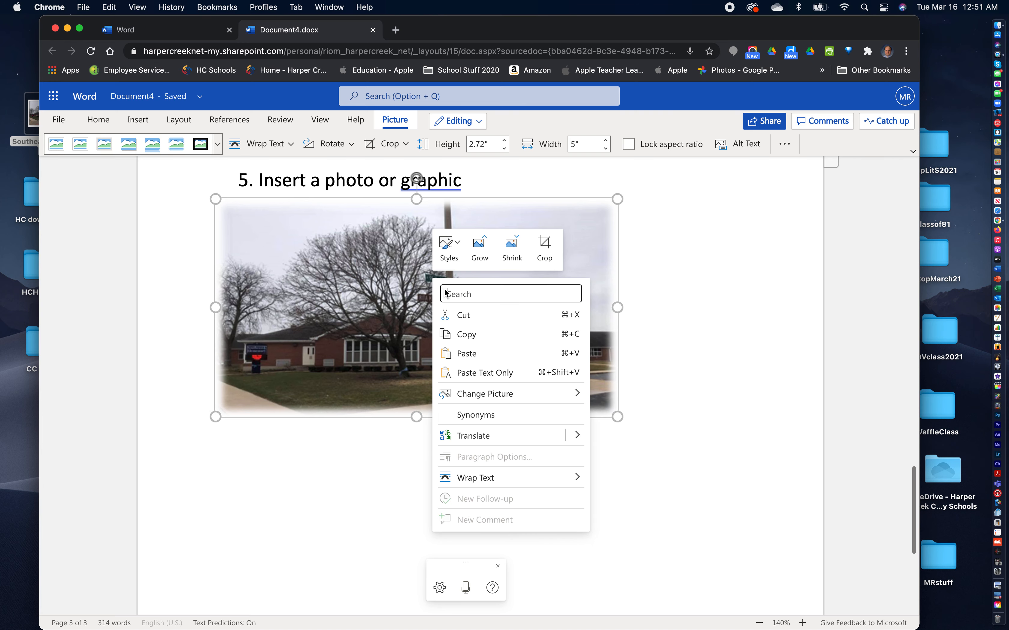
mouse_move(500, 478)
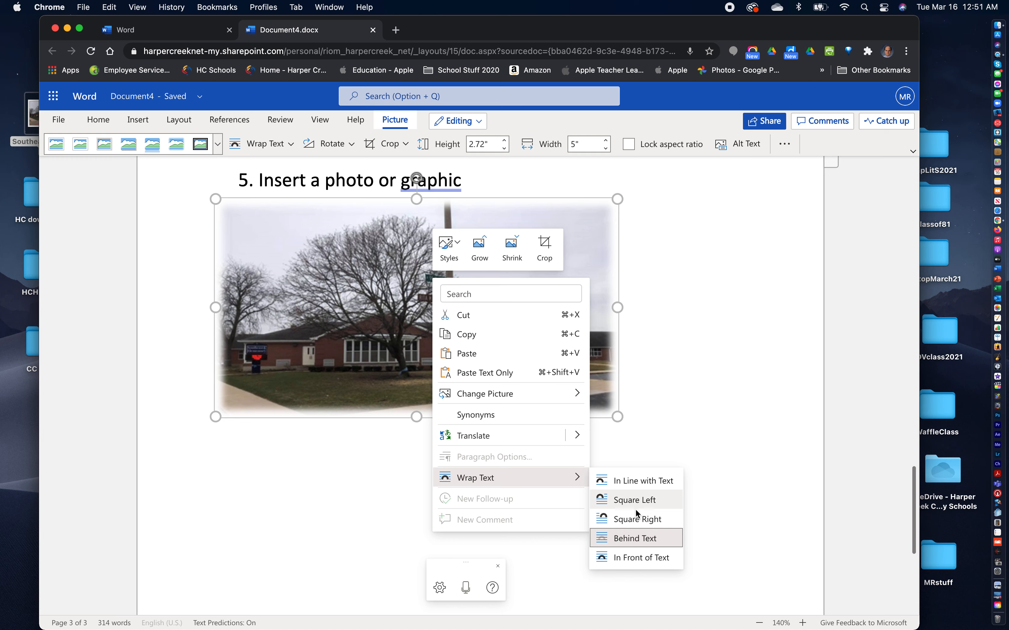
click(640, 557)
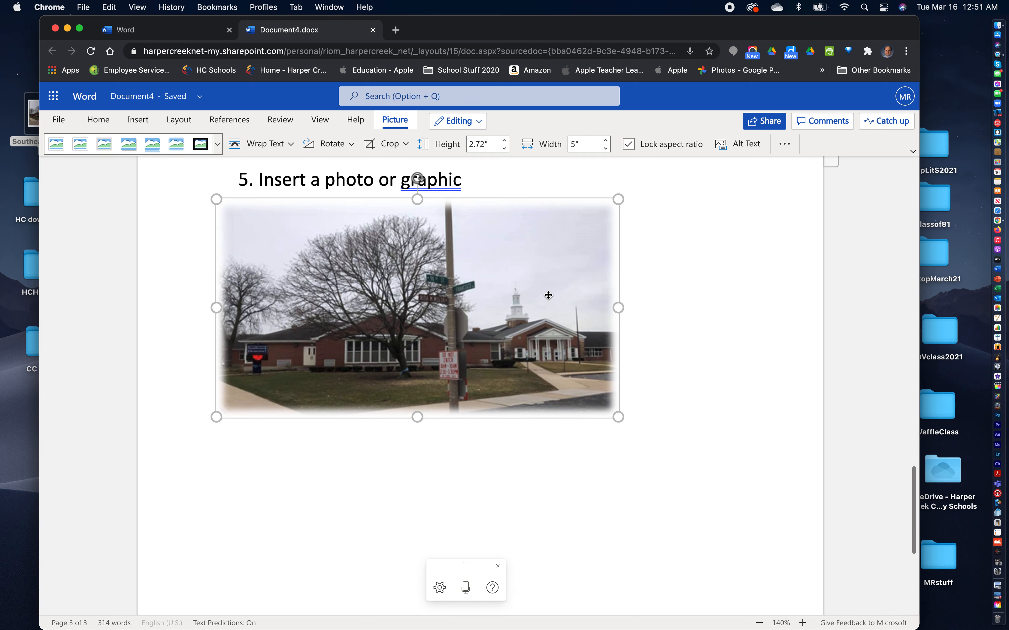
Step: Set the school photo's text wrapping back to In Line with Text
right_click(489, 276)
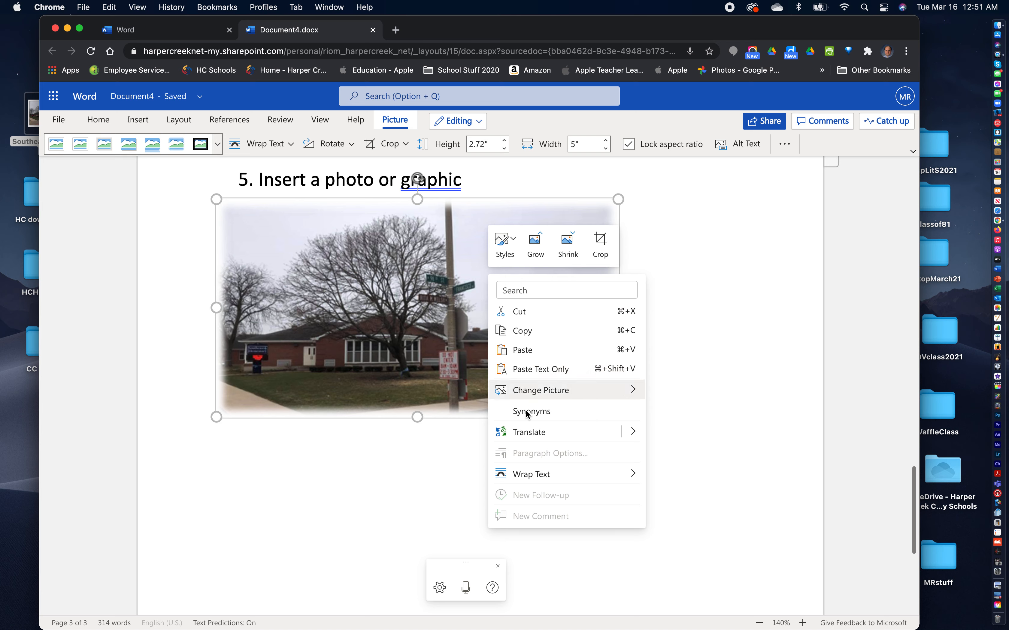
mouse_move(581, 475)
click(684, 480)
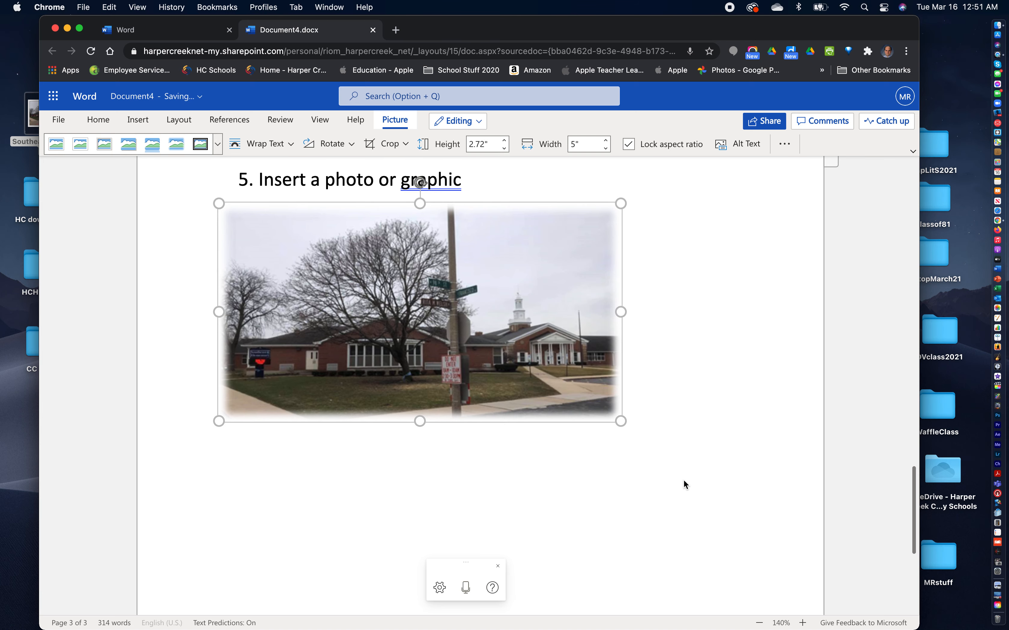
Step: Look over the photo's text wrapping and Change Picture options without changing them, and place the cursor after the photo
right_click(533, 325)
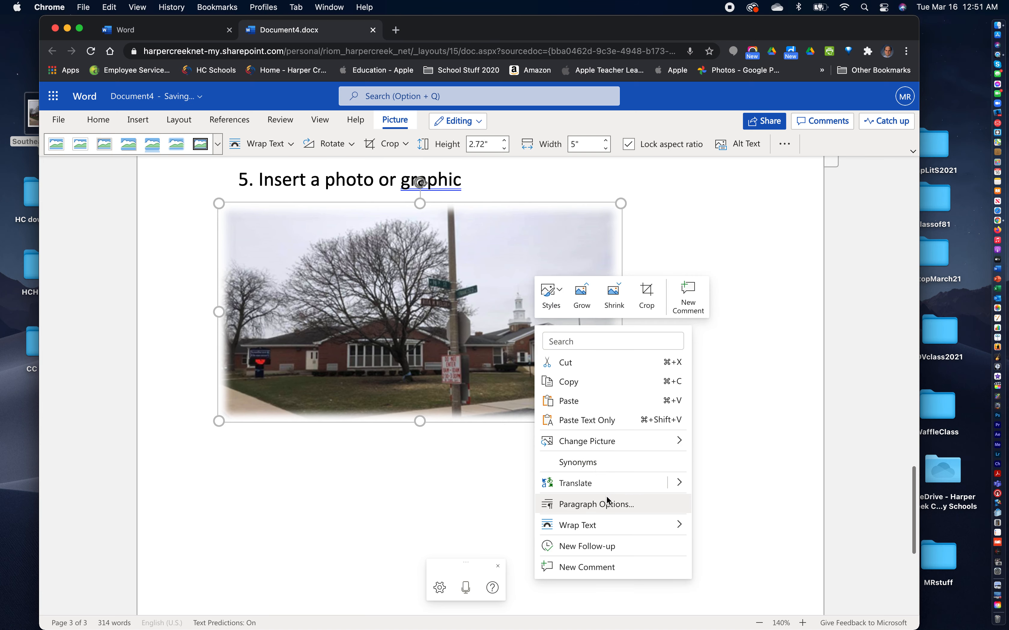
mouse_move(600, 525)
mouse_move(601, 444)
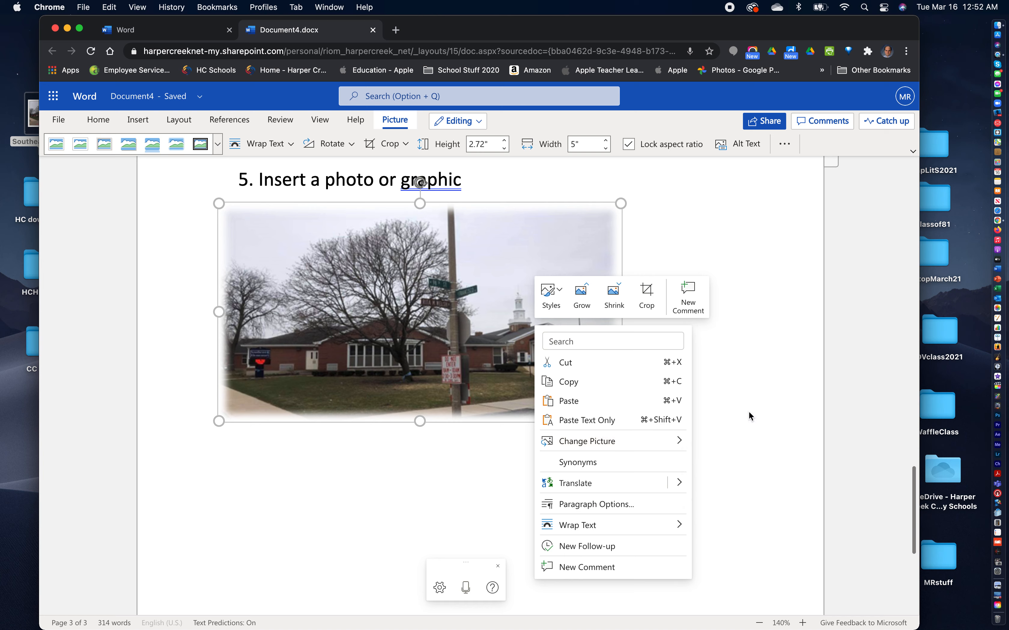
key(Escape)
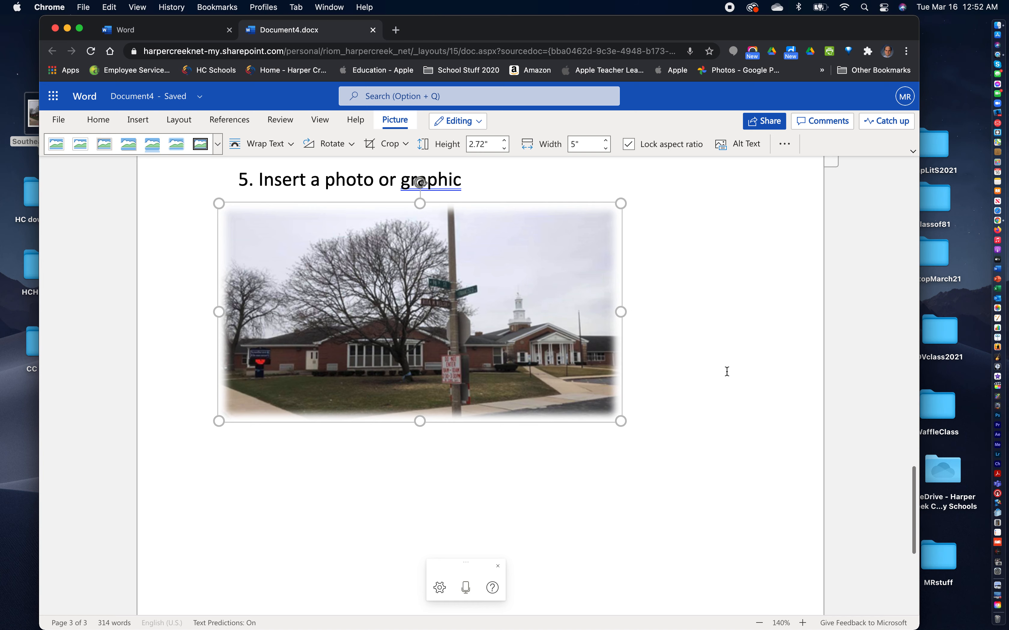
click(707, 360)
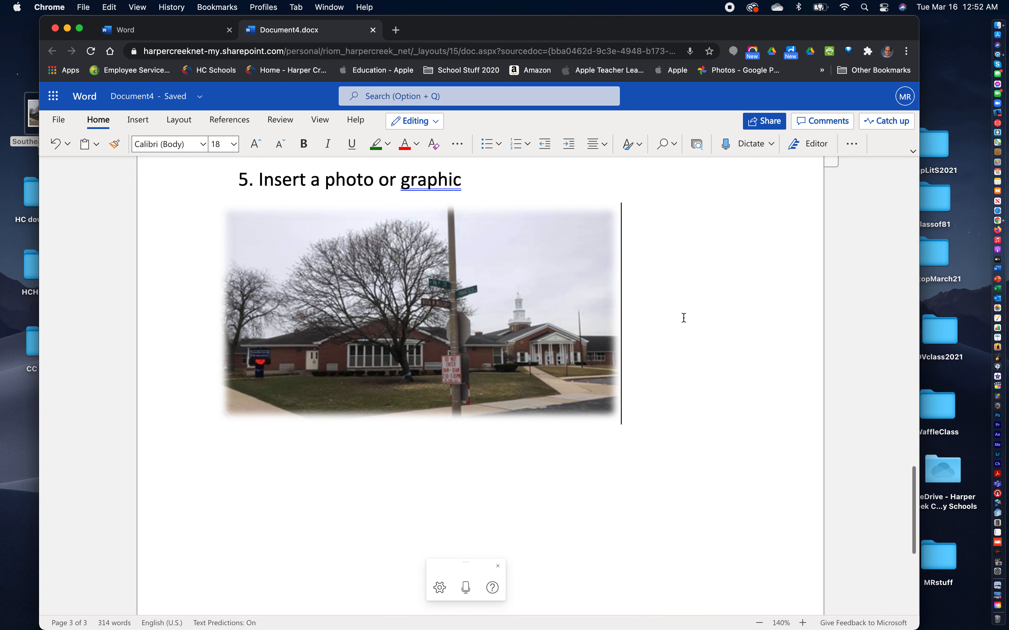
Step: Add a blank line directly below the school photo
key(Return)
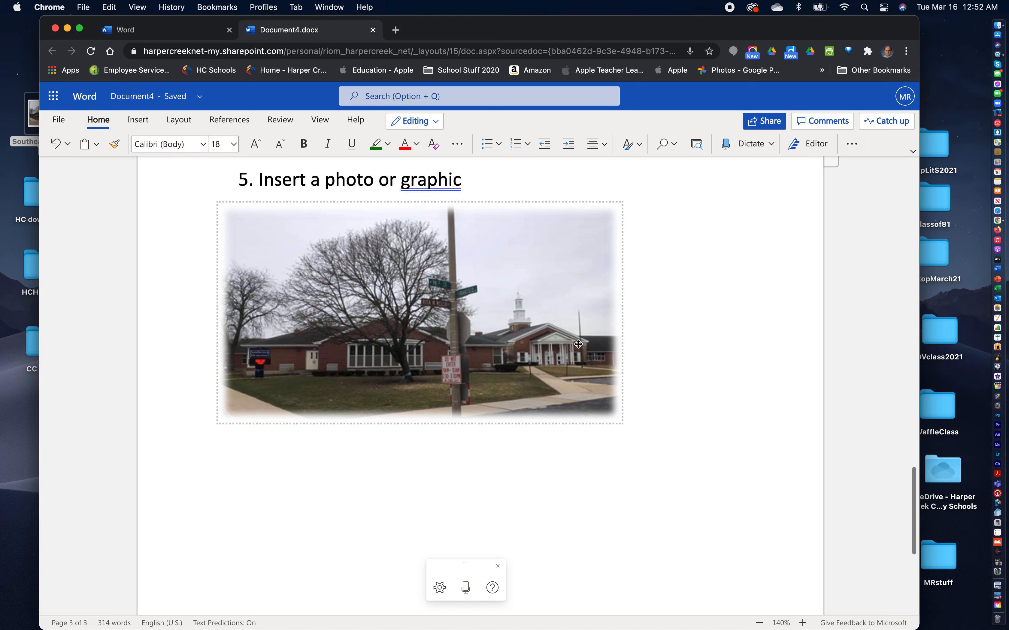
scroll(579, 343, up, 1)
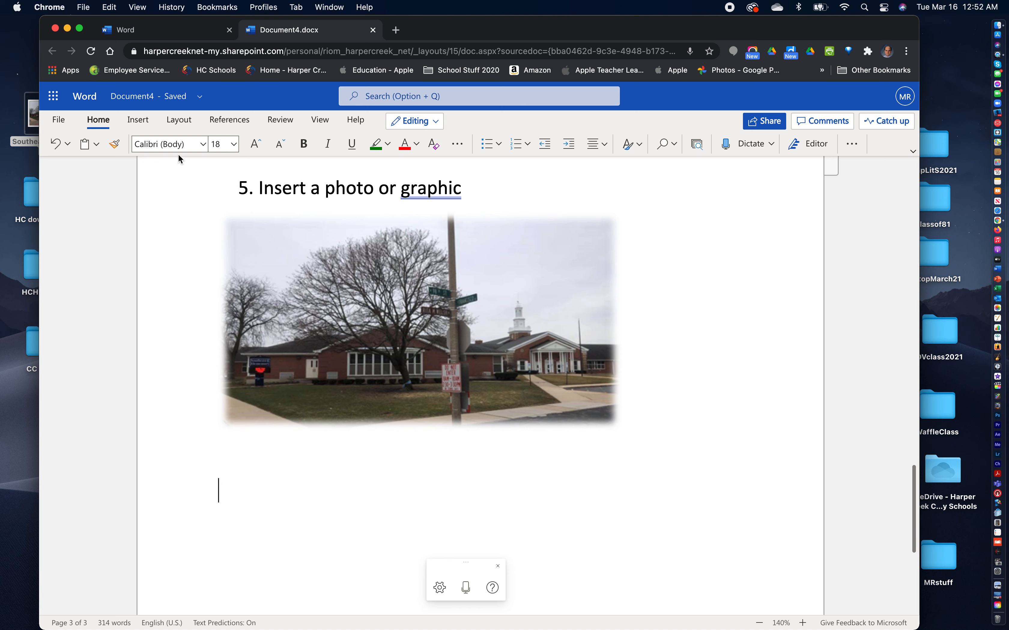
click(137, 120)
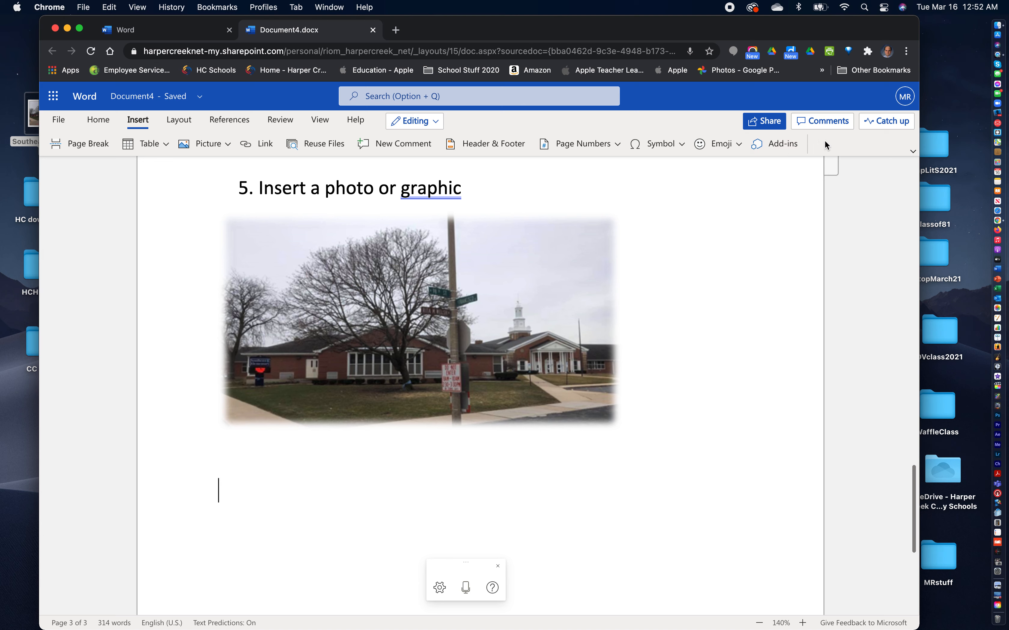
Step: Start a new comment at the blank line, discard the draft, and readjust the browser window's size and position
click(377, 144)
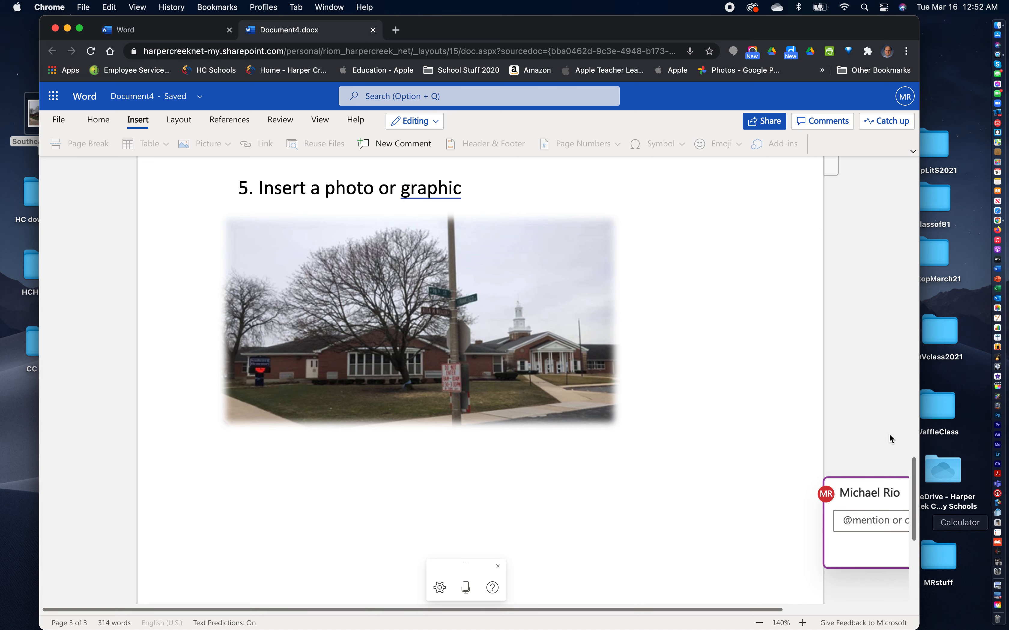
drag(805, 30, 735, 33)
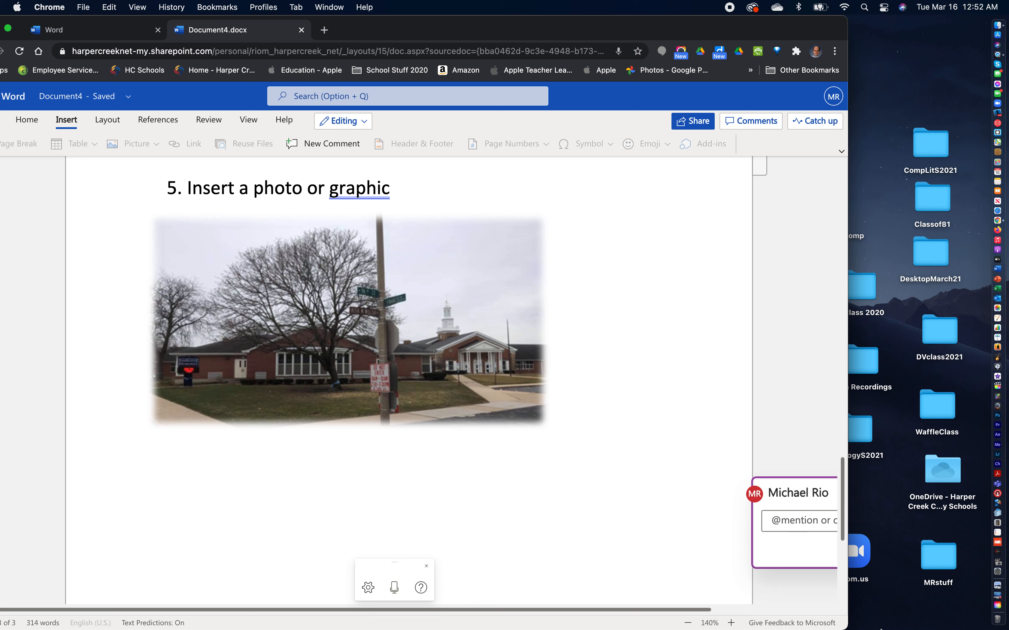
drag(848, 626, 923, 626)
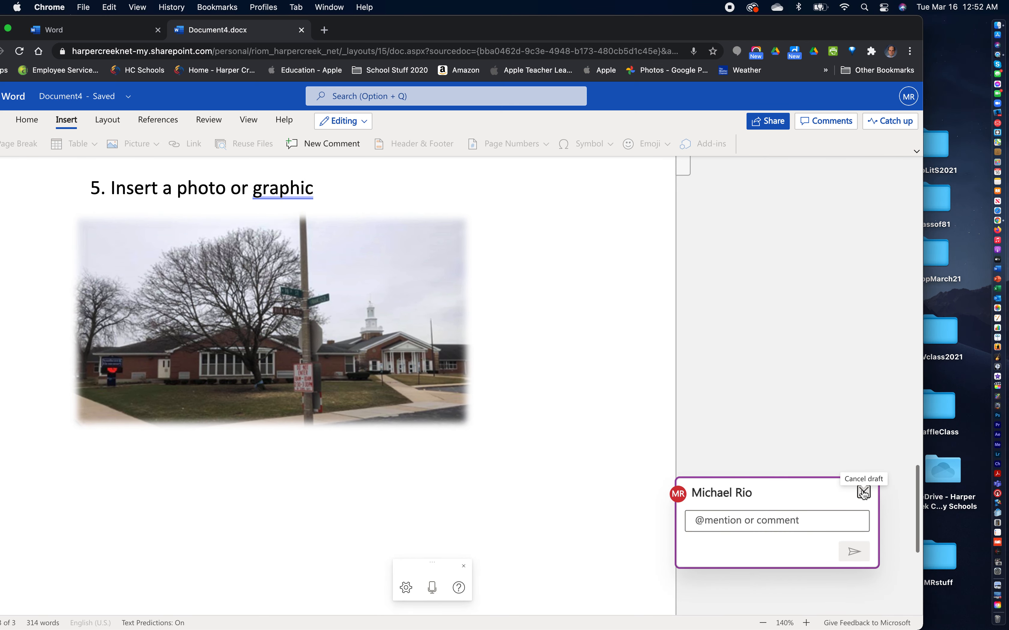
click(862, 493)
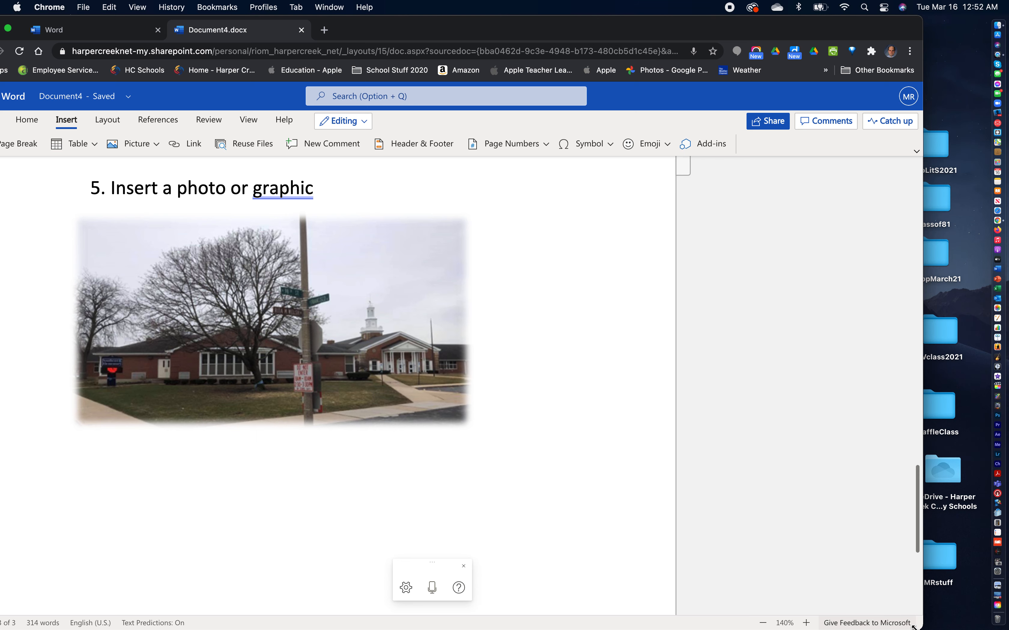
drag(922, 629, 825, 626)
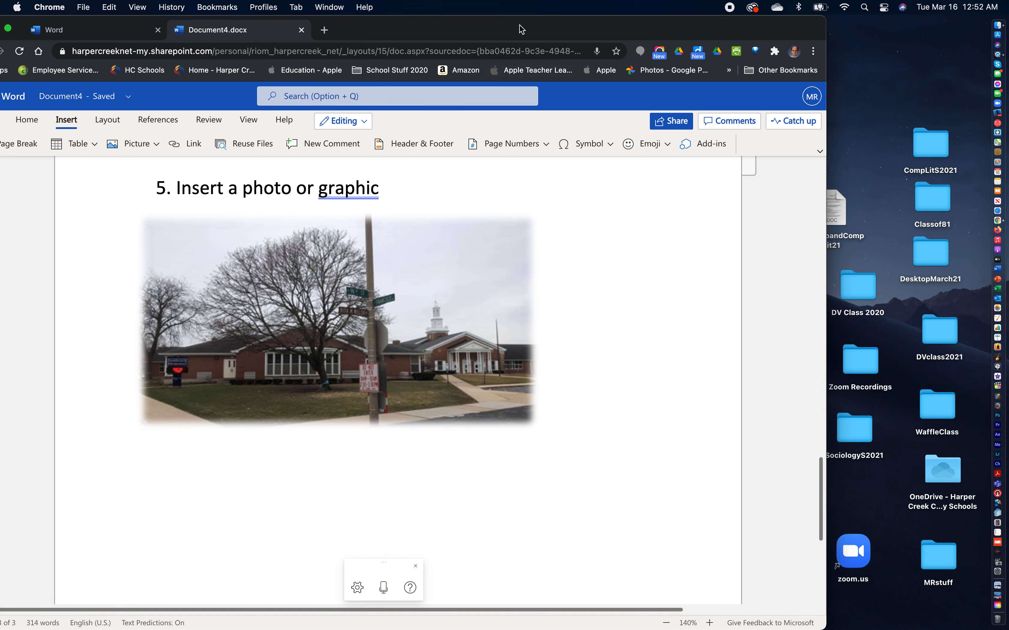
drag(513, 25, 636, 24)
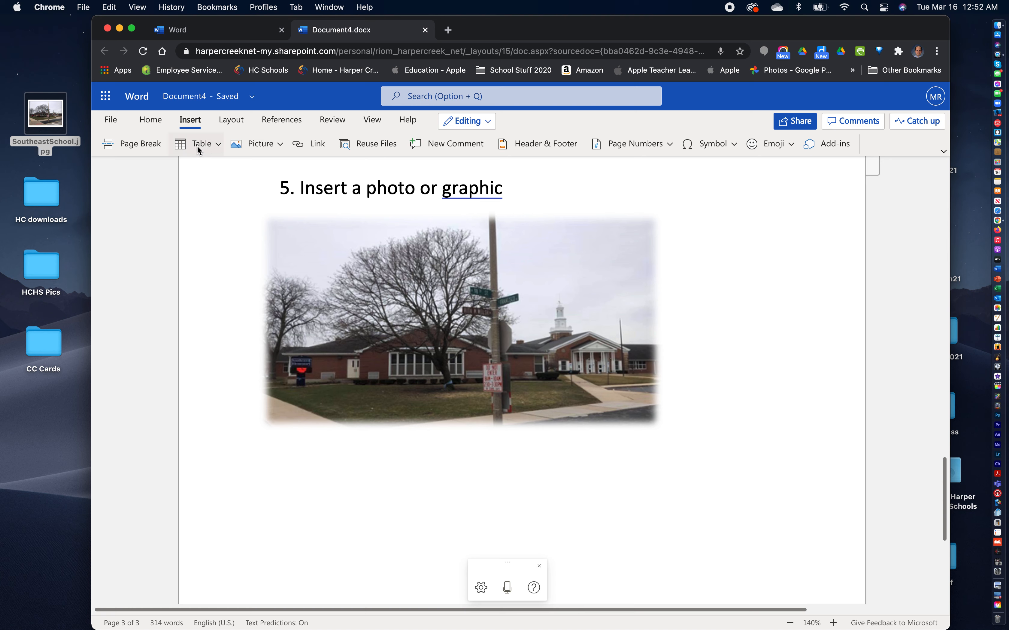
Step: Insert a page break below the school photo
click(132, 146)
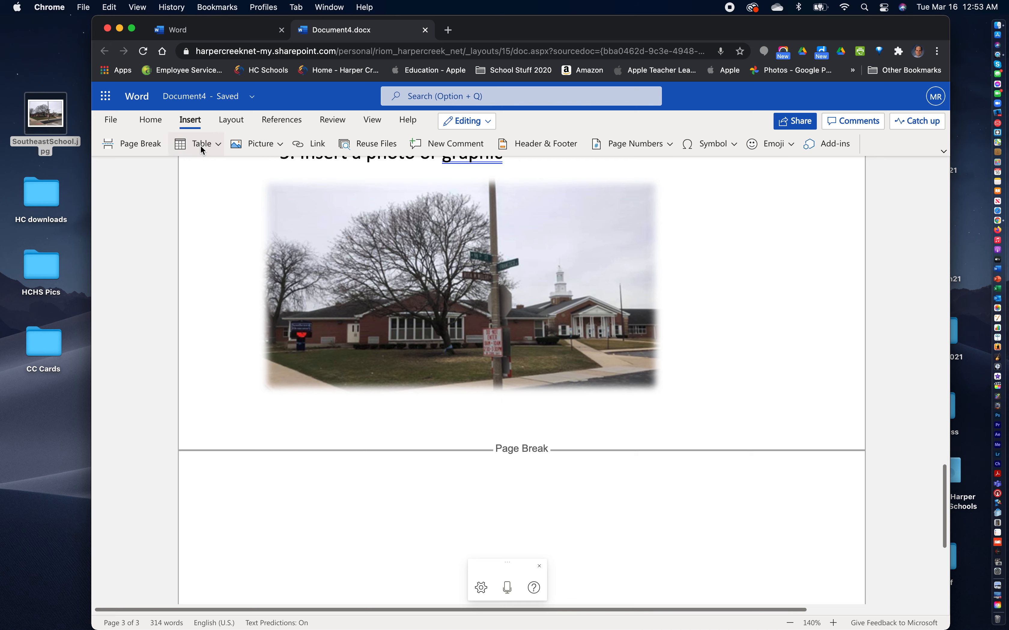
scroll(478, 550, up, 8)
scroll(477, 534, down, 13)
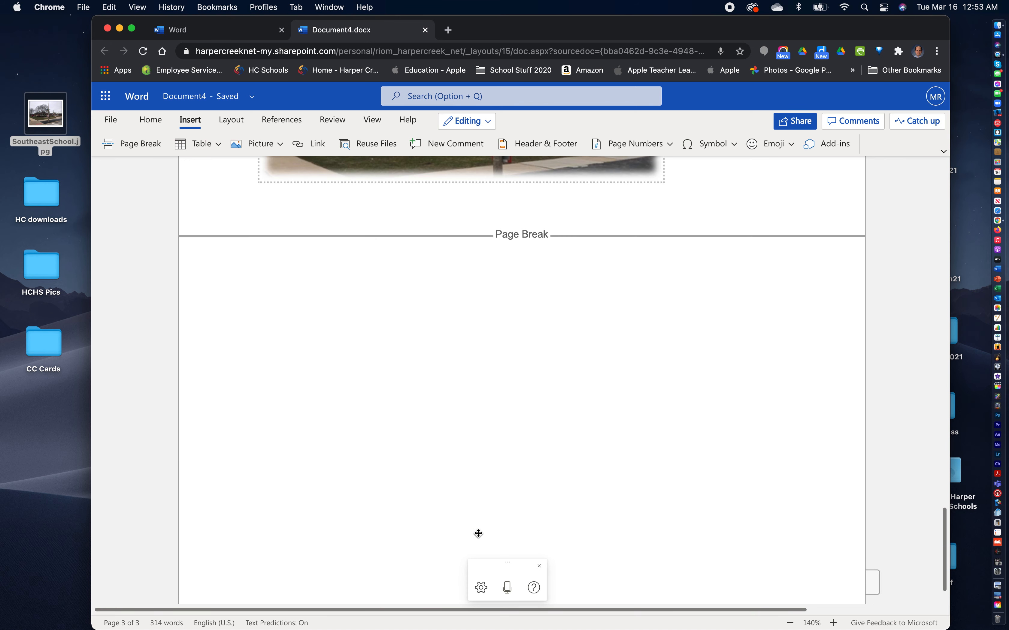
scroll(479, 535, up, 1)
scroll(484, 525, up, 2)
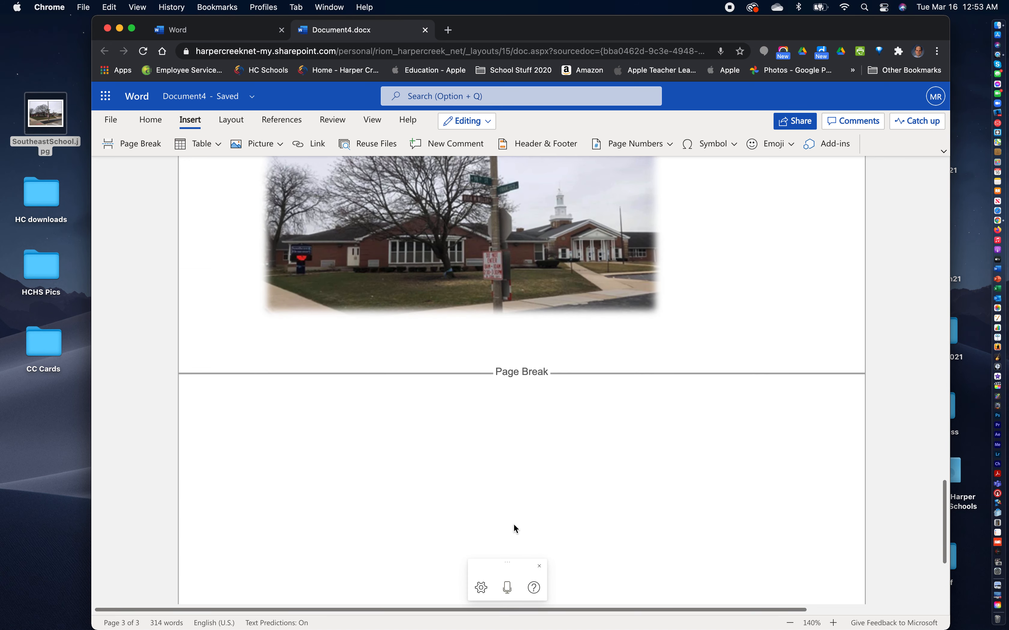
Step: Write the heading "7. Table" below the school photo section
text(7 Table)
click(270, 415)
text(.)
click(390, 418)
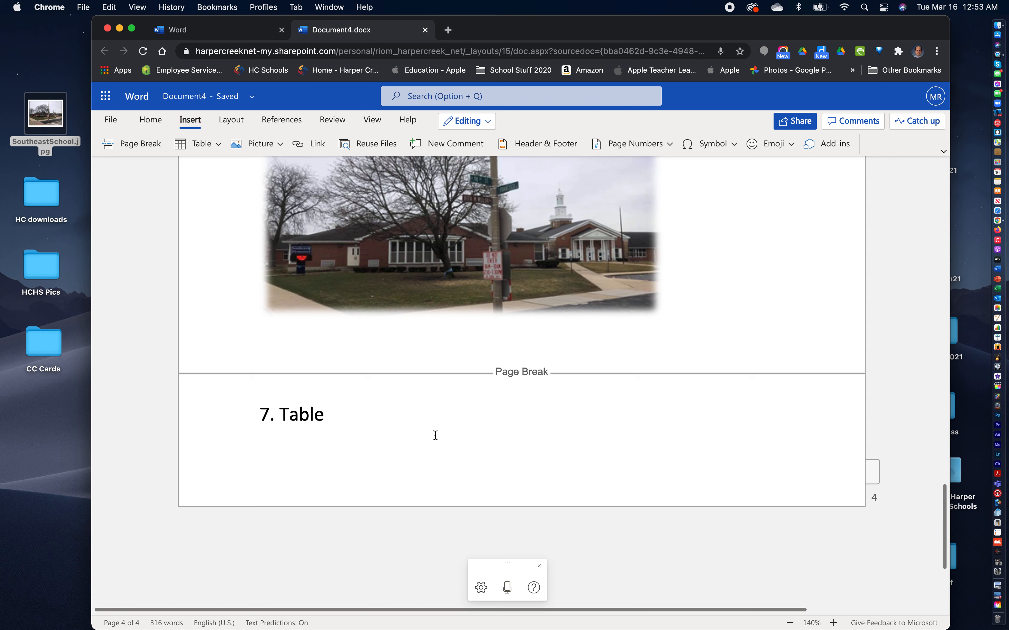
Step: Add a blank line above the "7. Table" heading
click(272, 391)
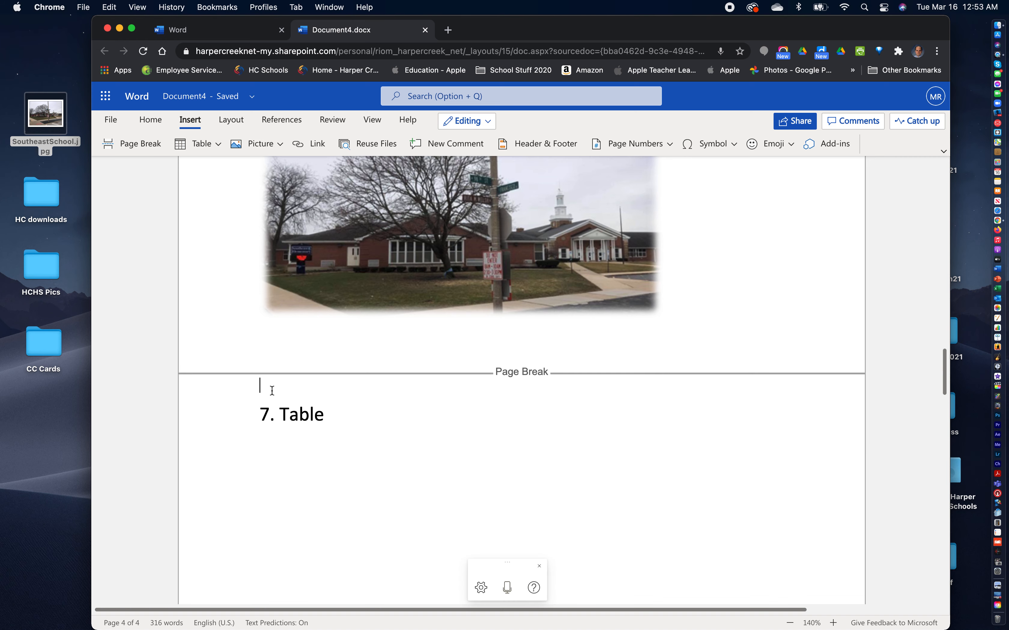
key(Return)
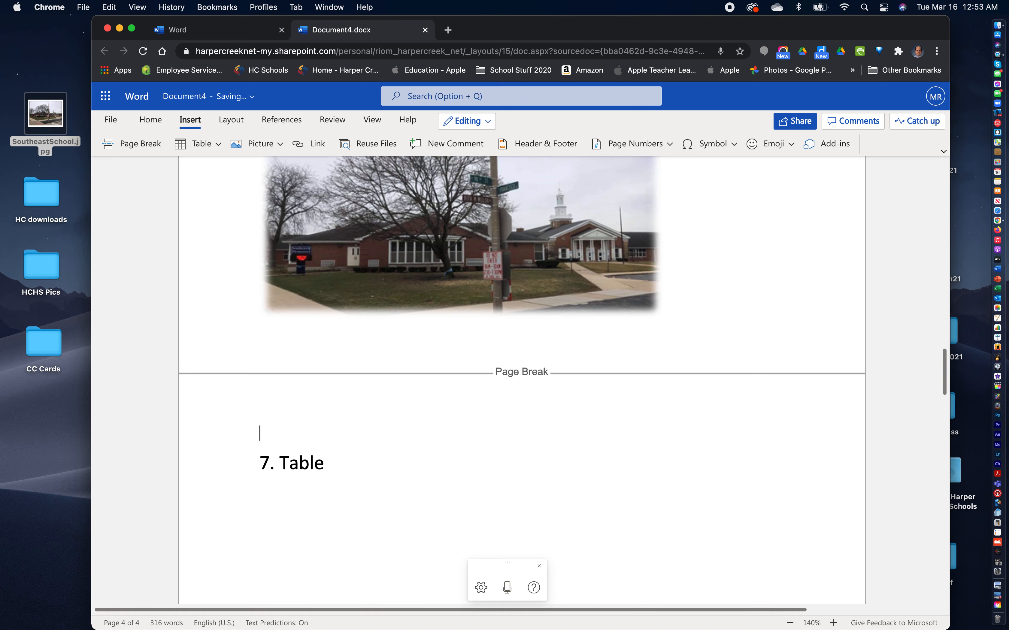
scroll(442, 421, down, 4)
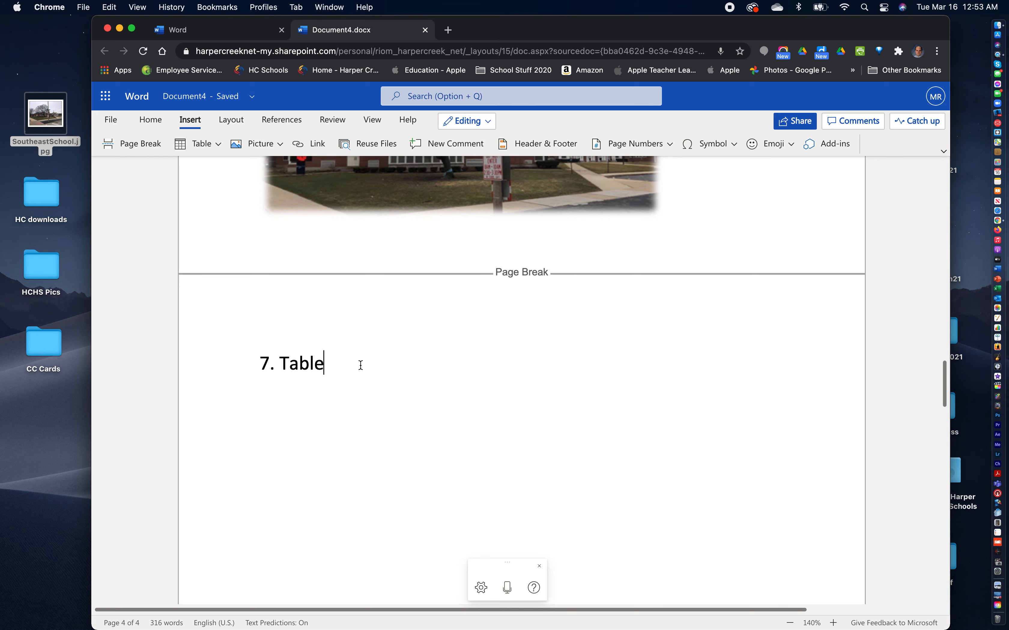
Step: Remove the page break and the extra blank space between the school photo and the "7. Table" heading
key(Return)
click(469, 284)
key(BackSpace)
key(BackSpace)
key(BackSpace)
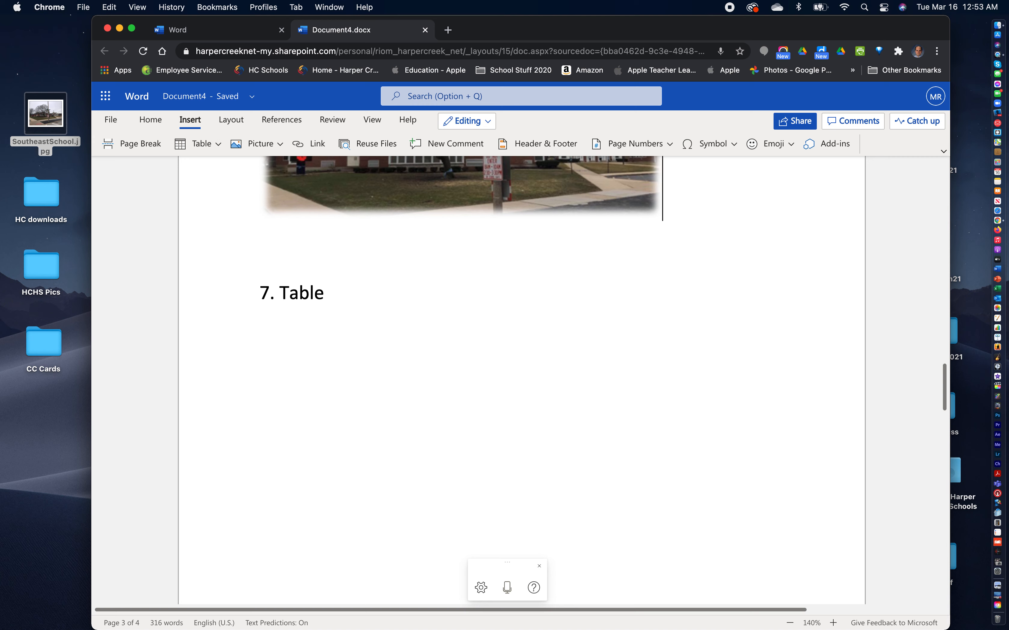
Step: Insert a table with five columns and four rows on a new line under the "7. Table" heading
click(379, 299)
key(Return)
click(215, 146)
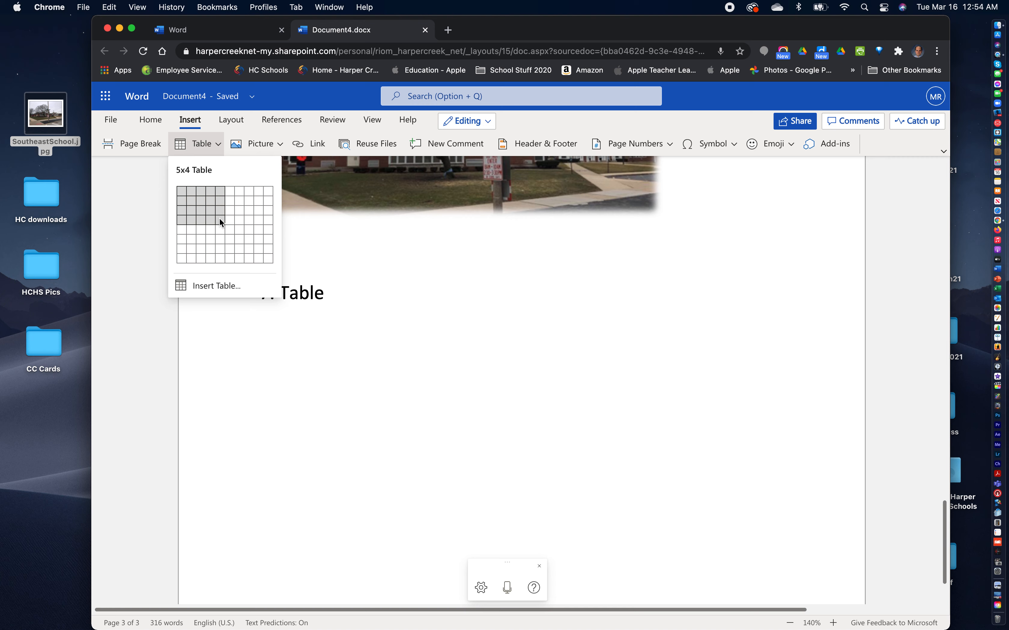
click(220, 221)
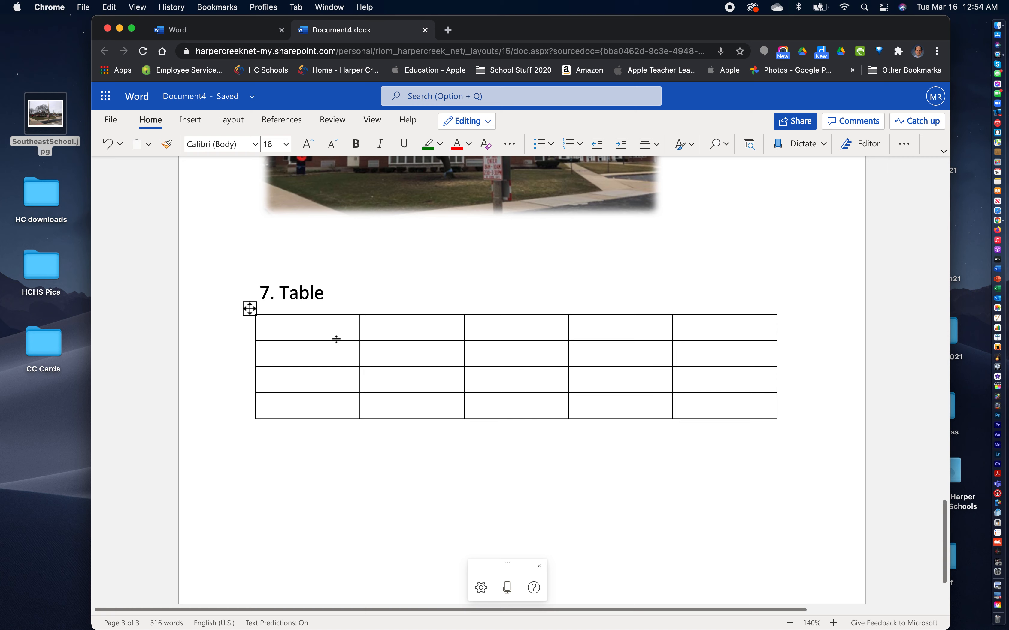
Step: Fill the table's first row with 1st Block, 2nd Block, Lunch, 4th Block and 5th Block
click(321, 328)
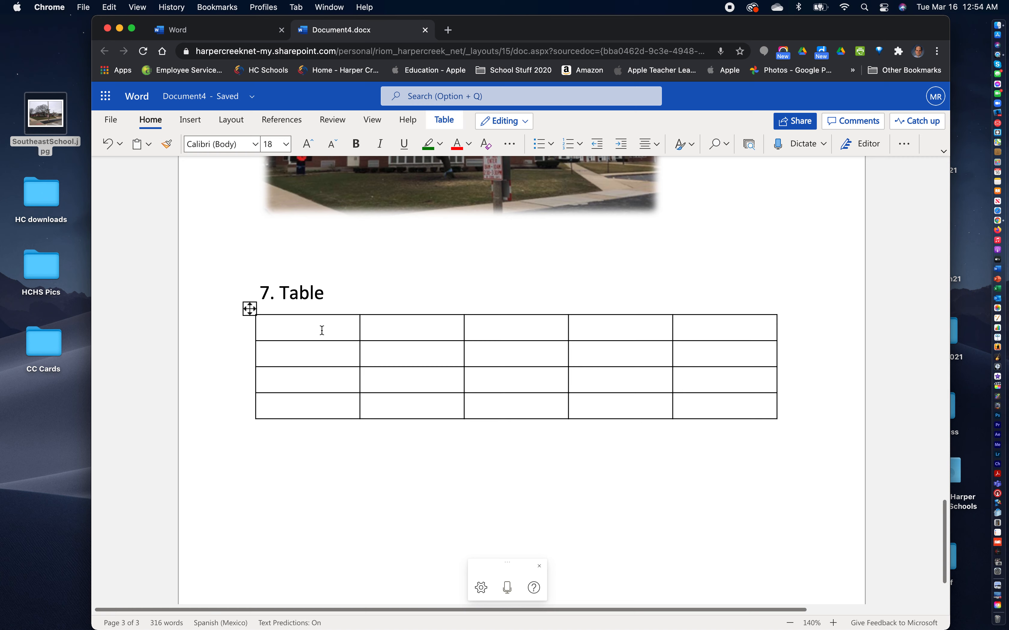
text(1st Block)
click(394, 332)
text(2n)
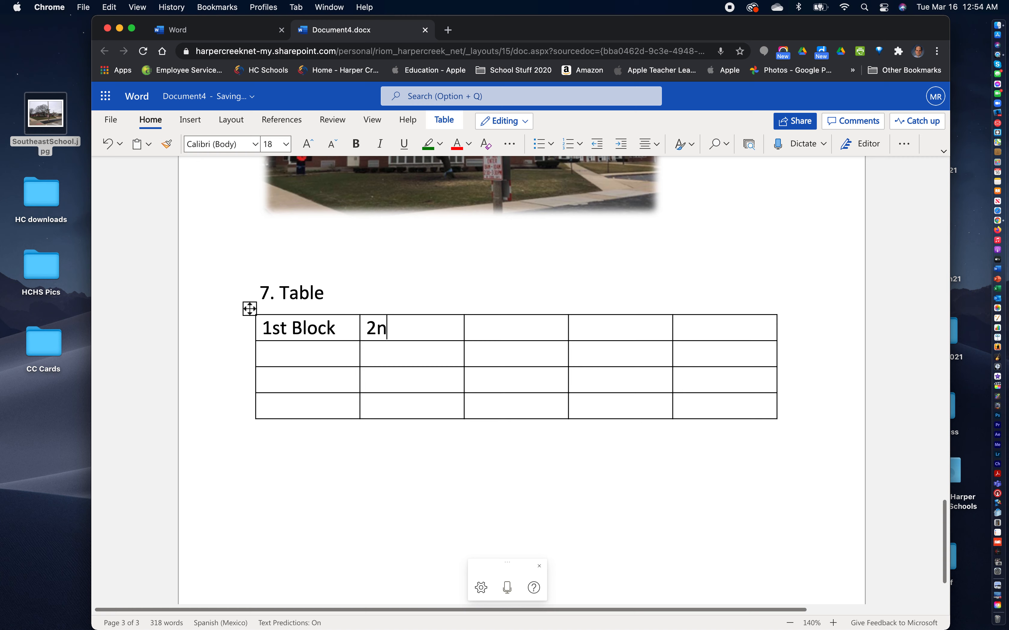
text(d Block)
click(479, 332)
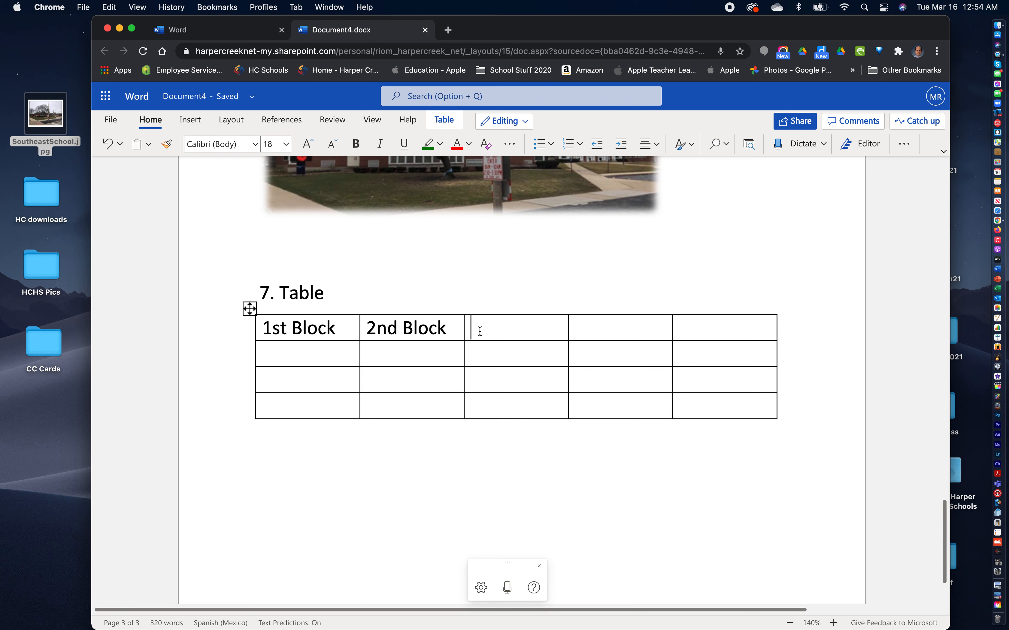
text(Lunch)
click(620, 334)
text(4)
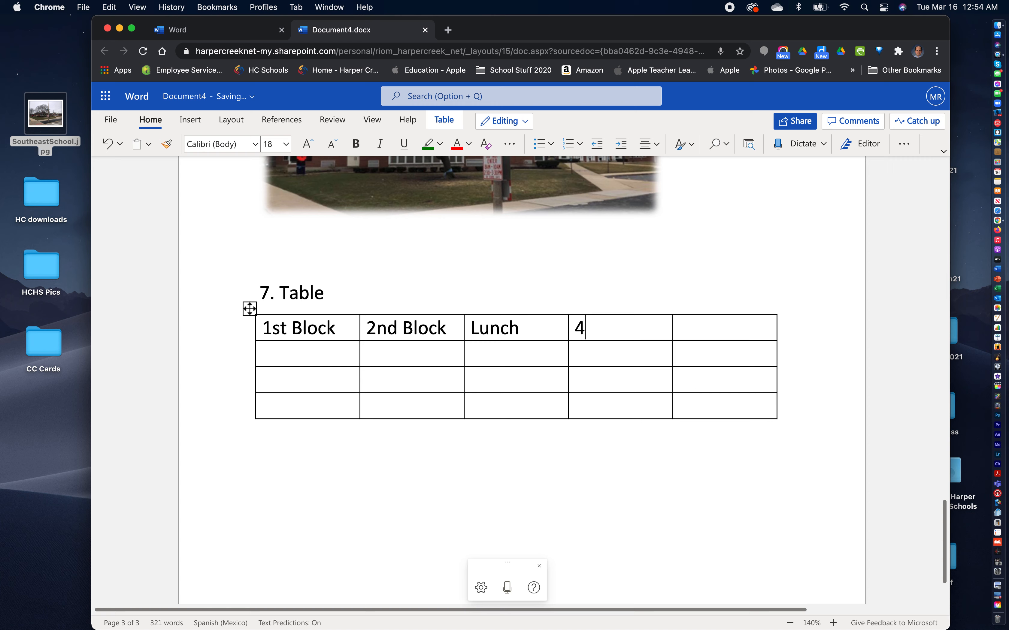
text(th Block)
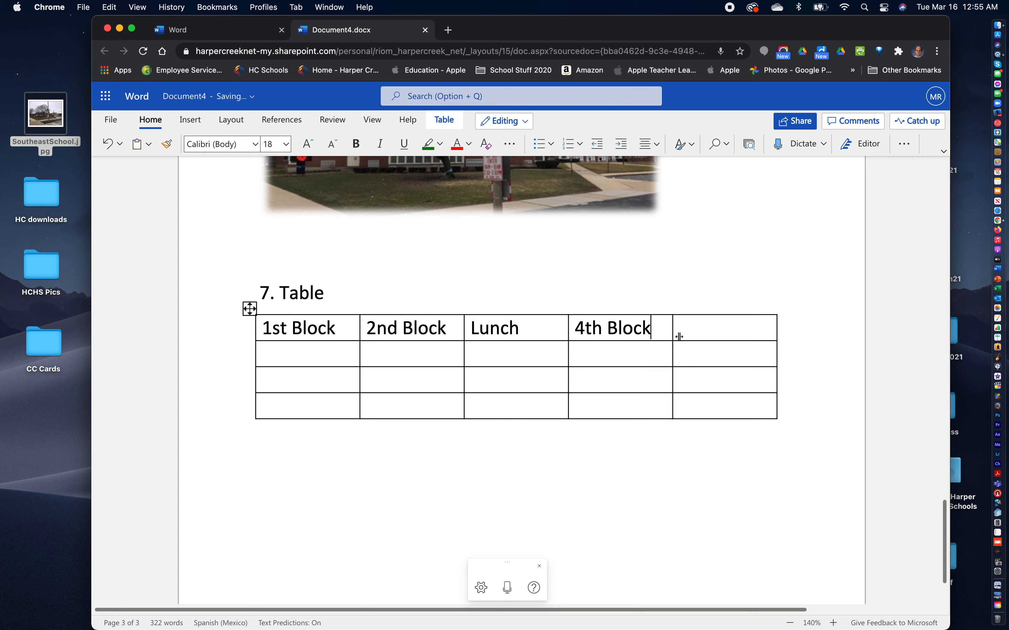
click(718, 324)
text(5th Block)
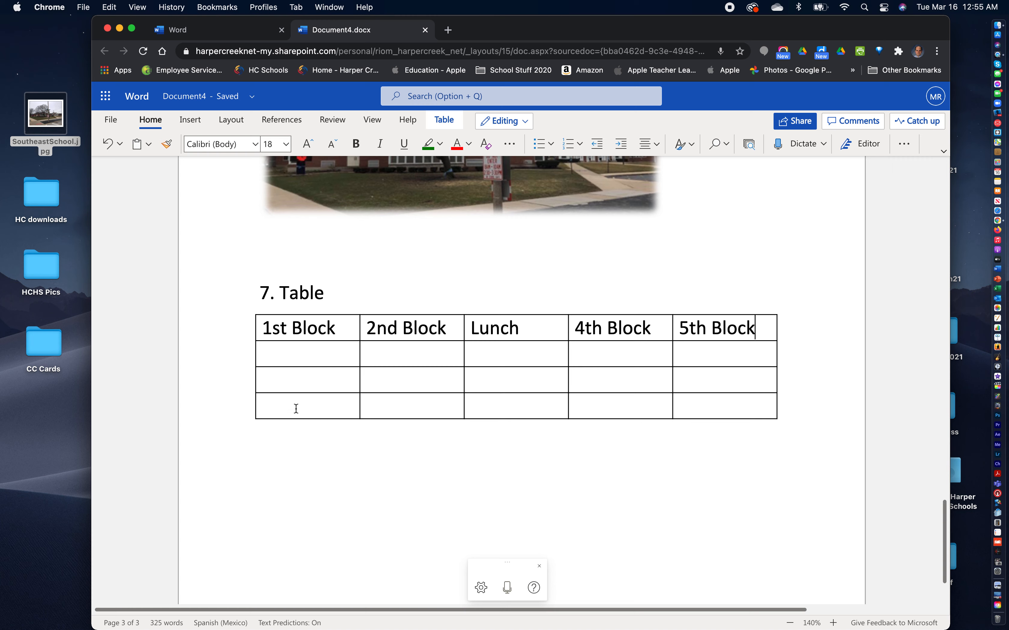
Step: Fill the second row with English, History, PE and CompLit under the four block columns, leaving the Lunch cell empty
click(275, 359)
text(English)
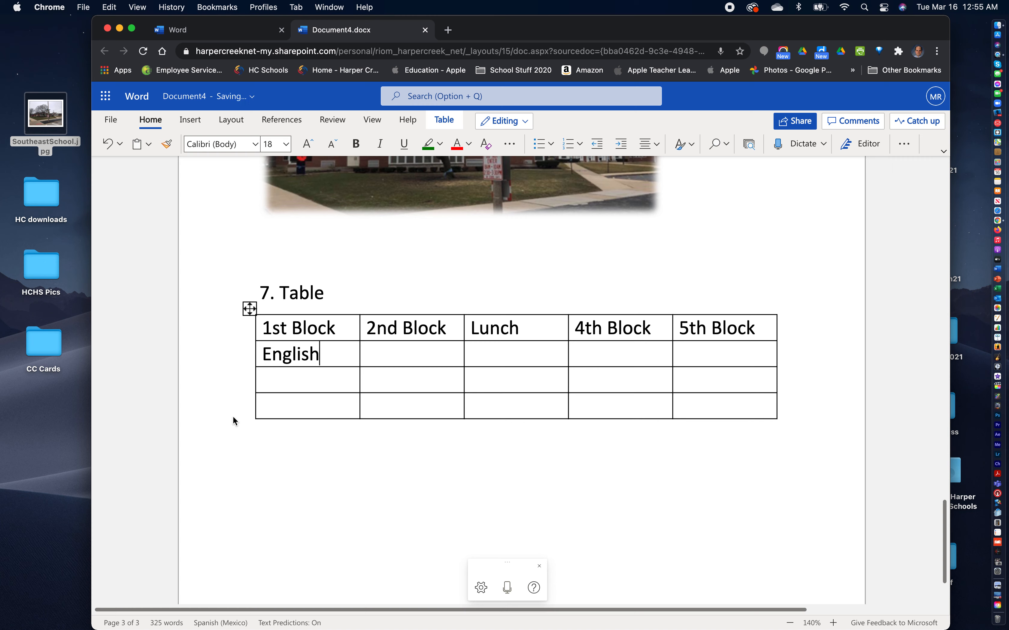
click(394, 352)
text(History)
click(603, 358)
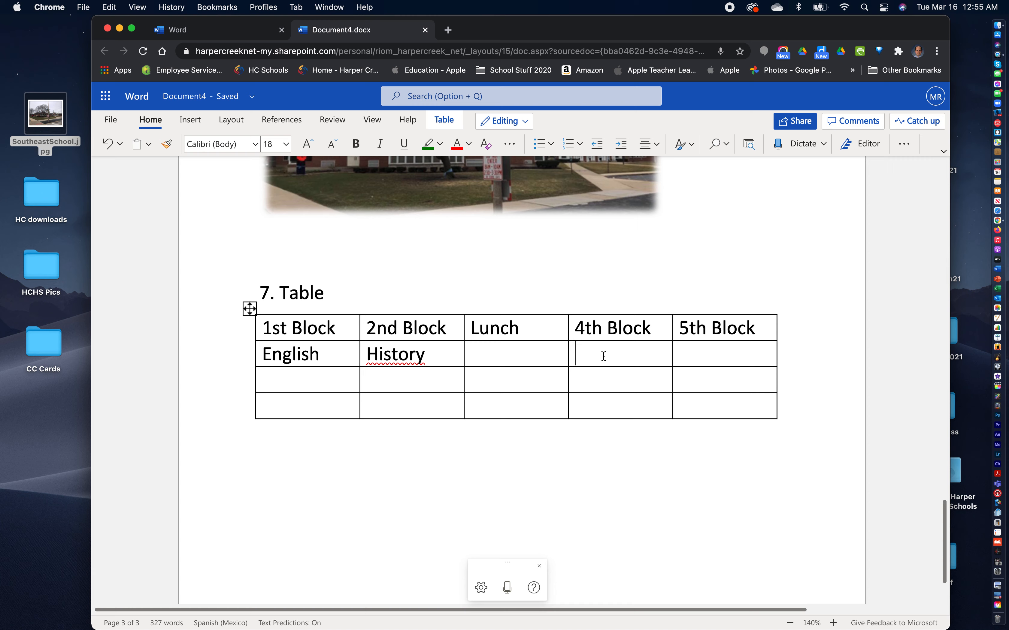
text(PE)
click(702, 353)
text(CompLit)
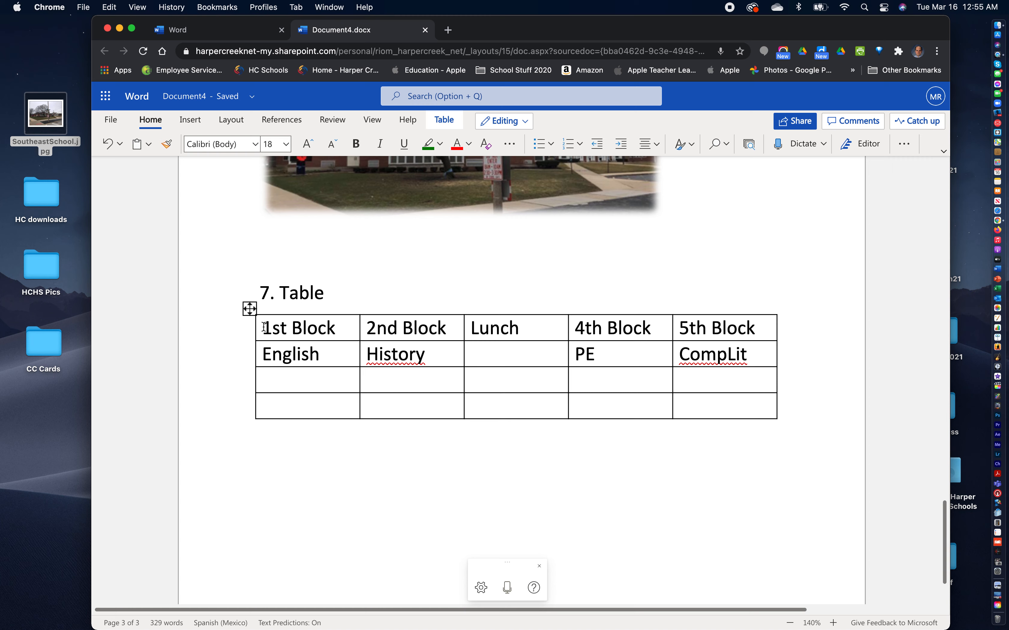
Step: Format the table's header row text in the darkest orange theme shade and bold
drag(264, 327, 741, 328)
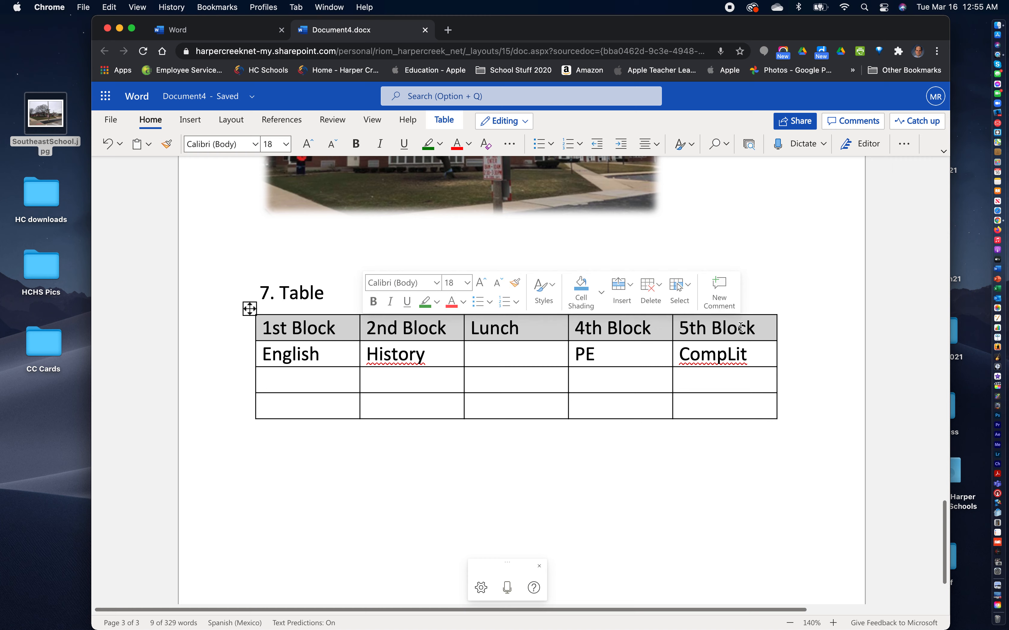
click(462, 303)
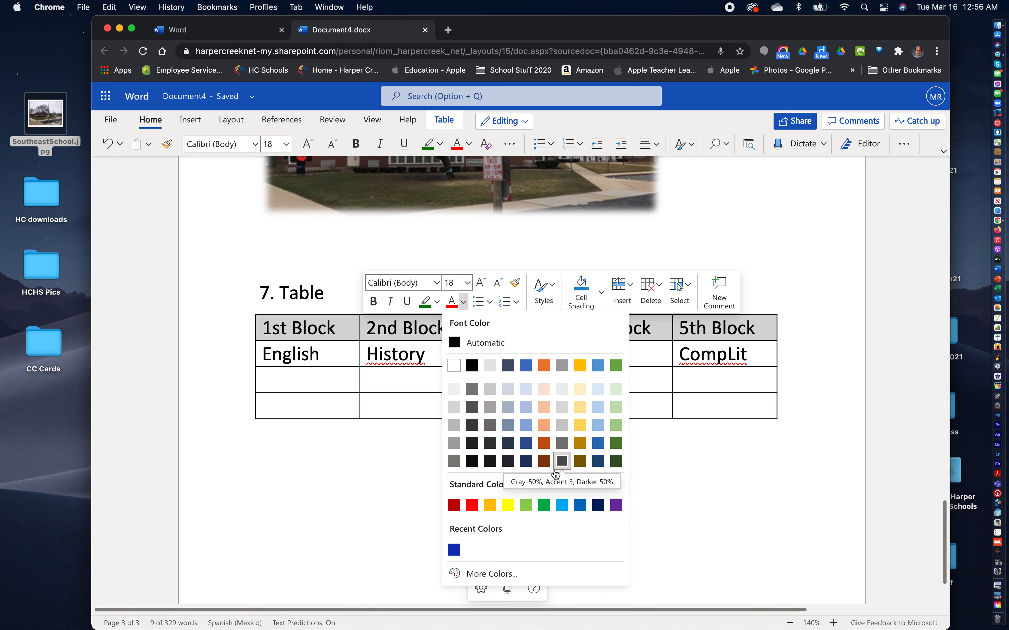
click(544, 460)
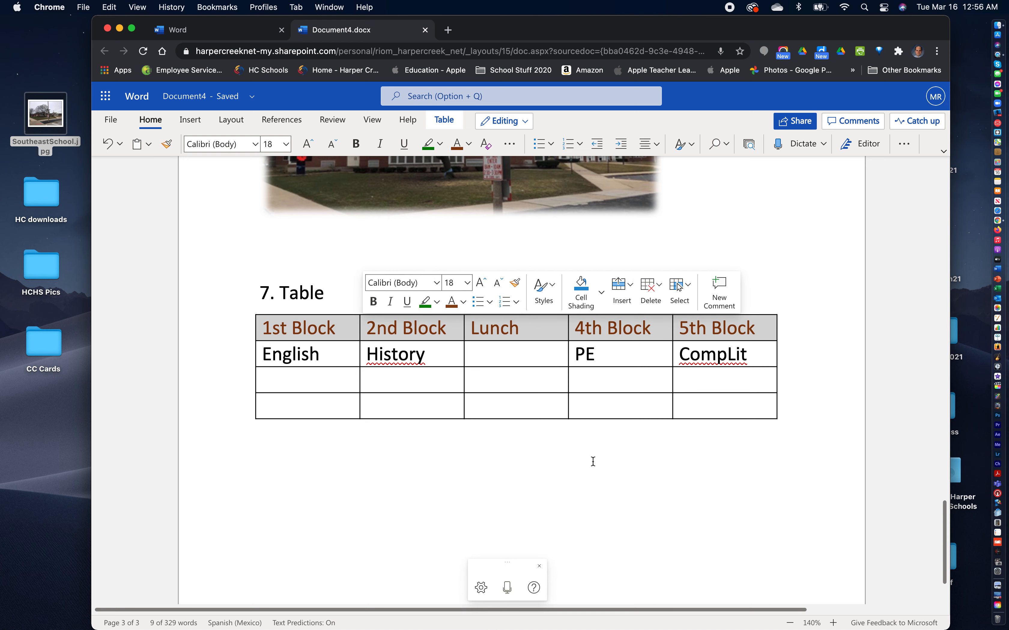
click(374, 302)
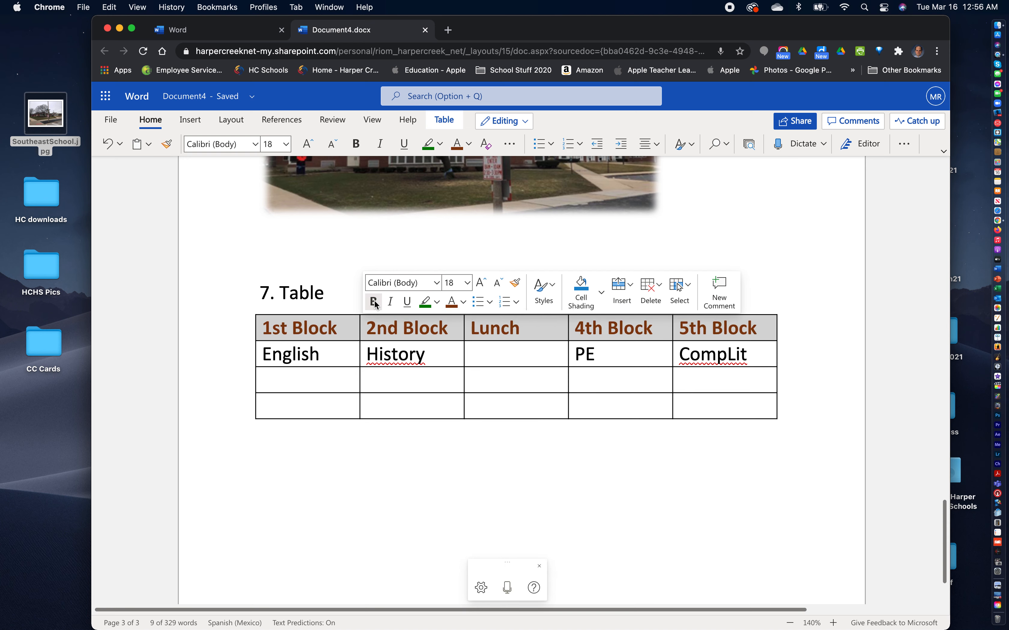
click(504, 483)
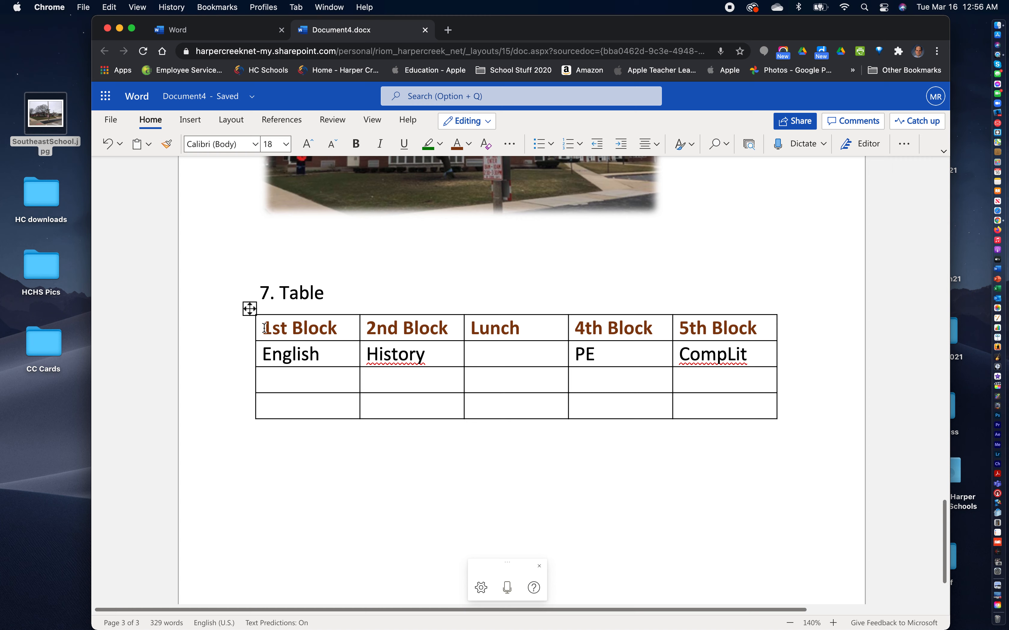
Step: Center the text in the first two rows of the class schedule table
drag(266, 330, 733, 348)
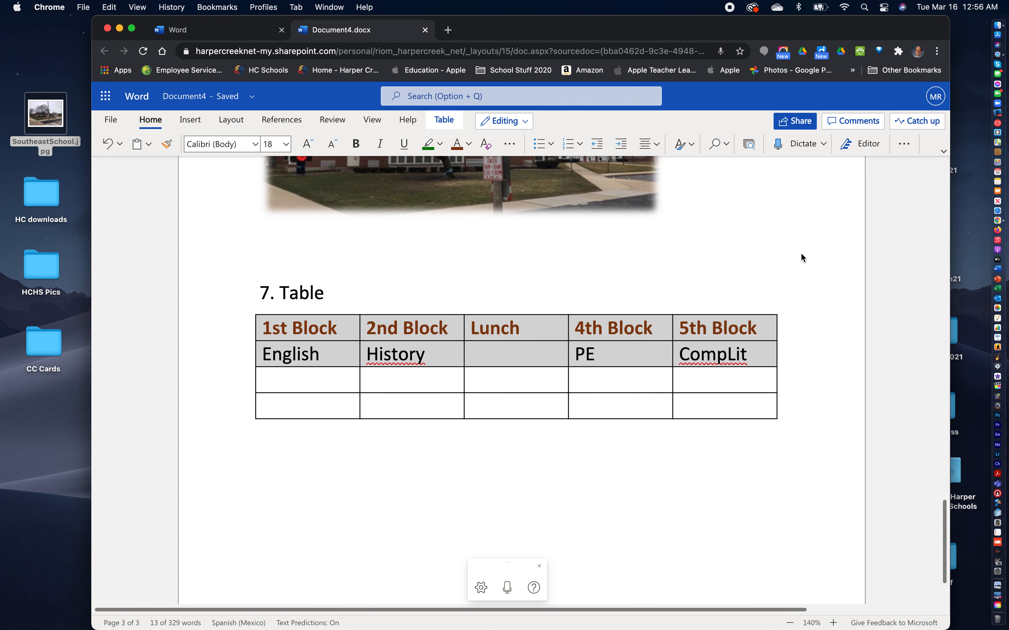
click(652, 146)
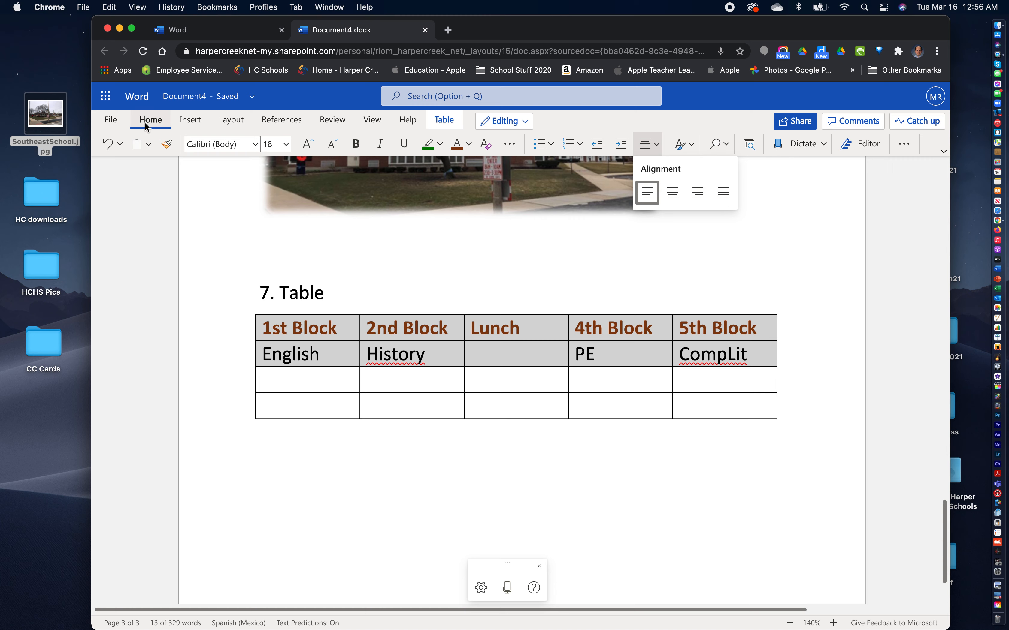
click(673, 193)
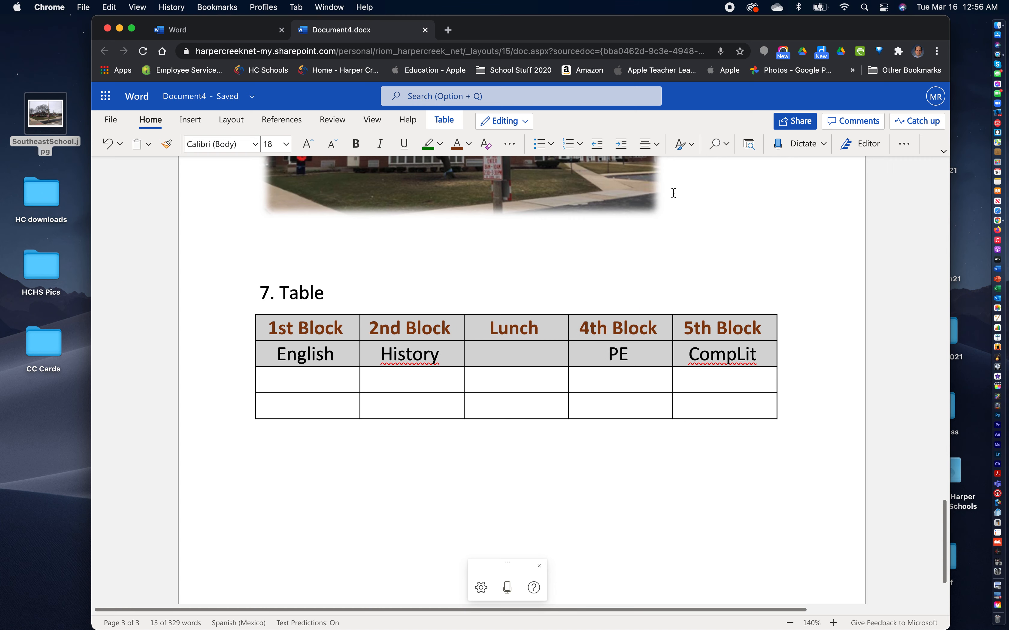
click(688, 508)
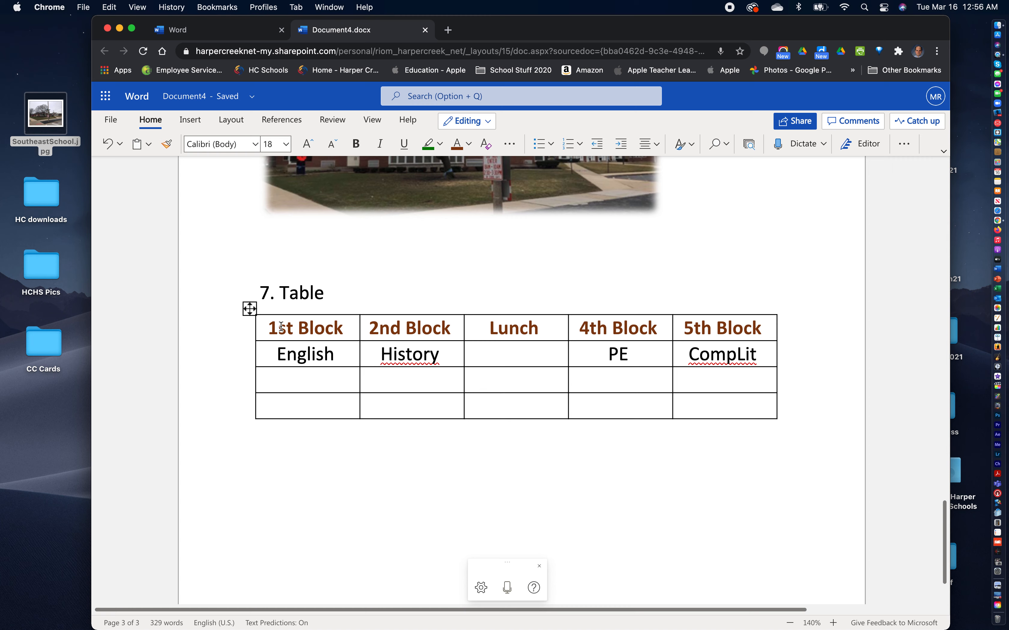
Step: Shade every cell of the class schedule table light gray, using the second tint below white in the theme colors
click(250, 309)
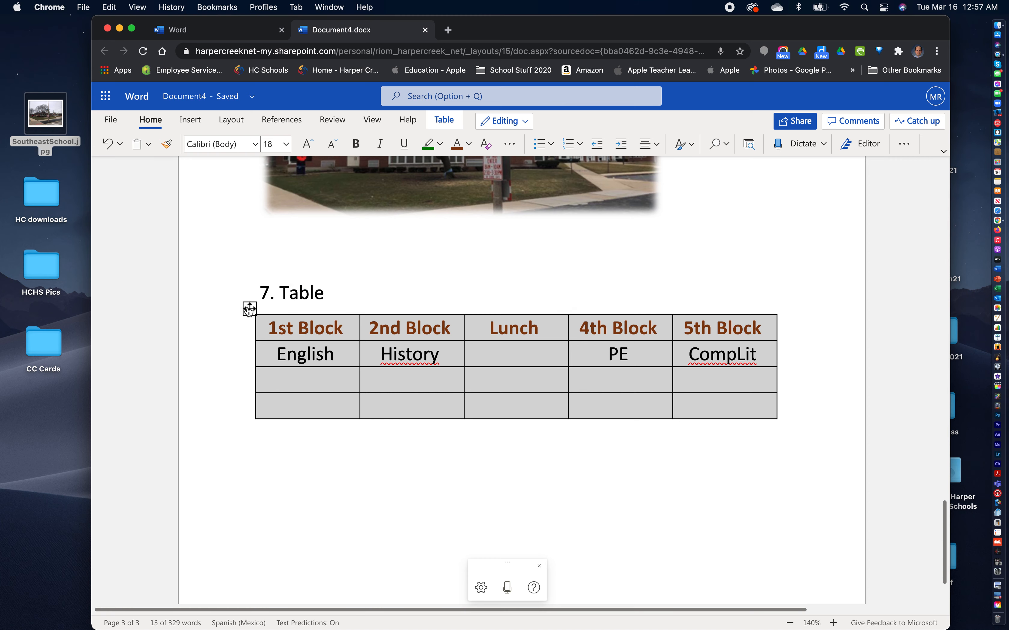
click(249, 309)
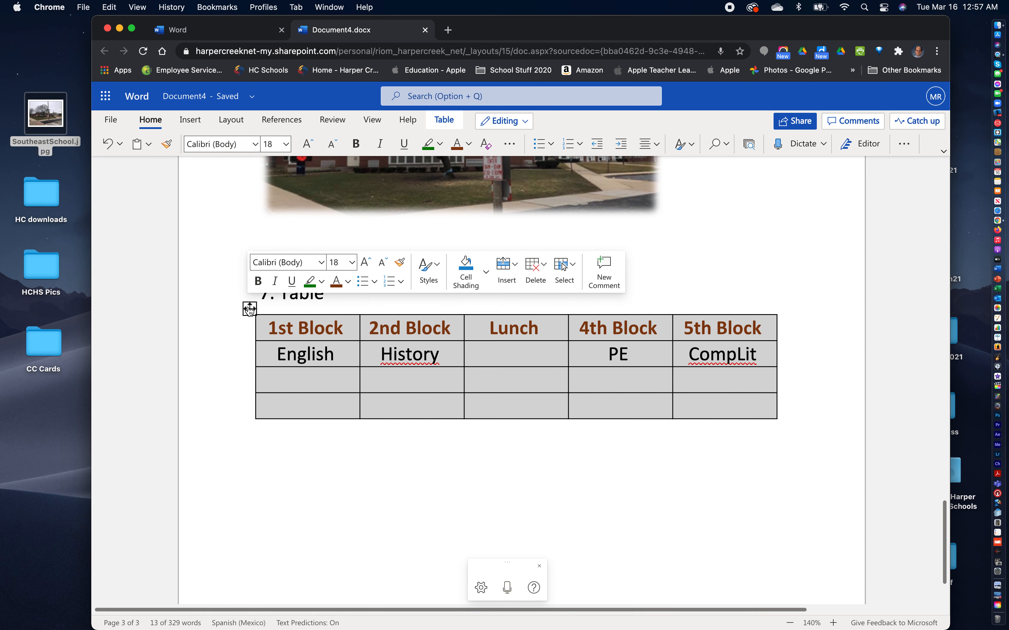
click(486, 273)
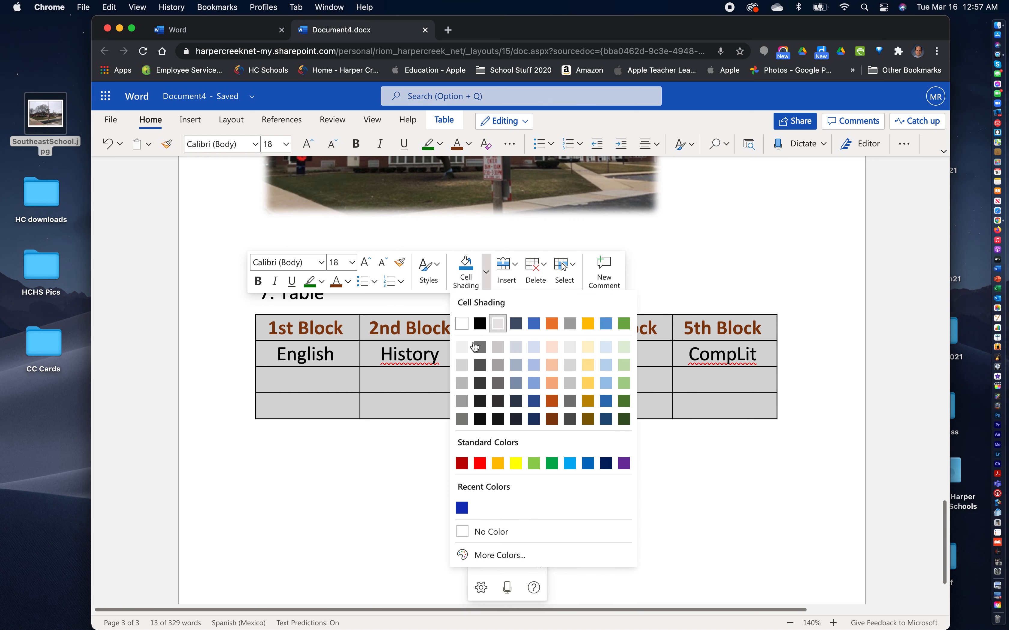
click(462, 365)
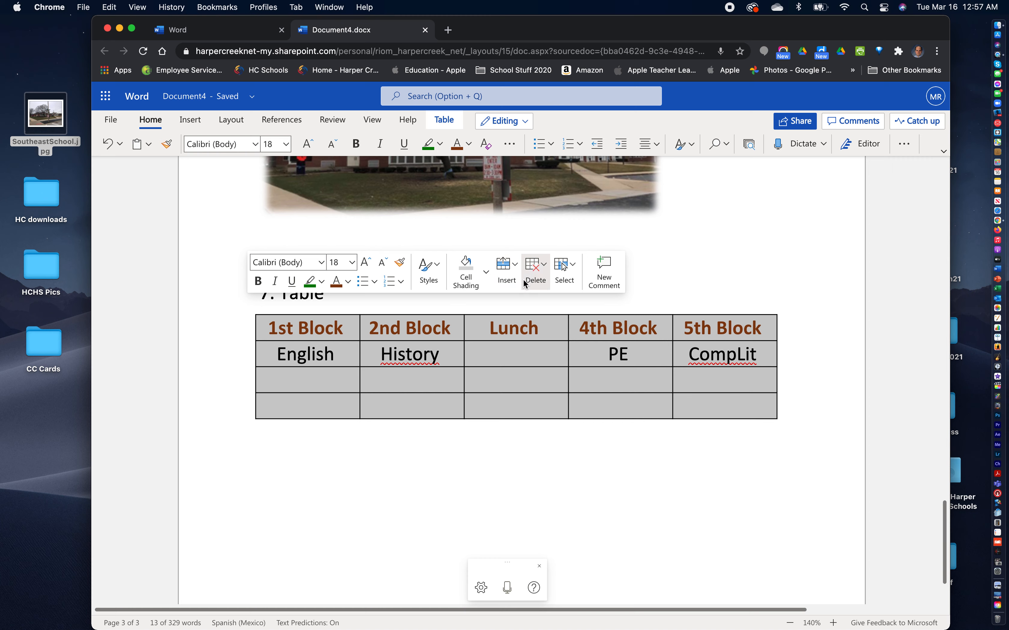
click(434, 271)
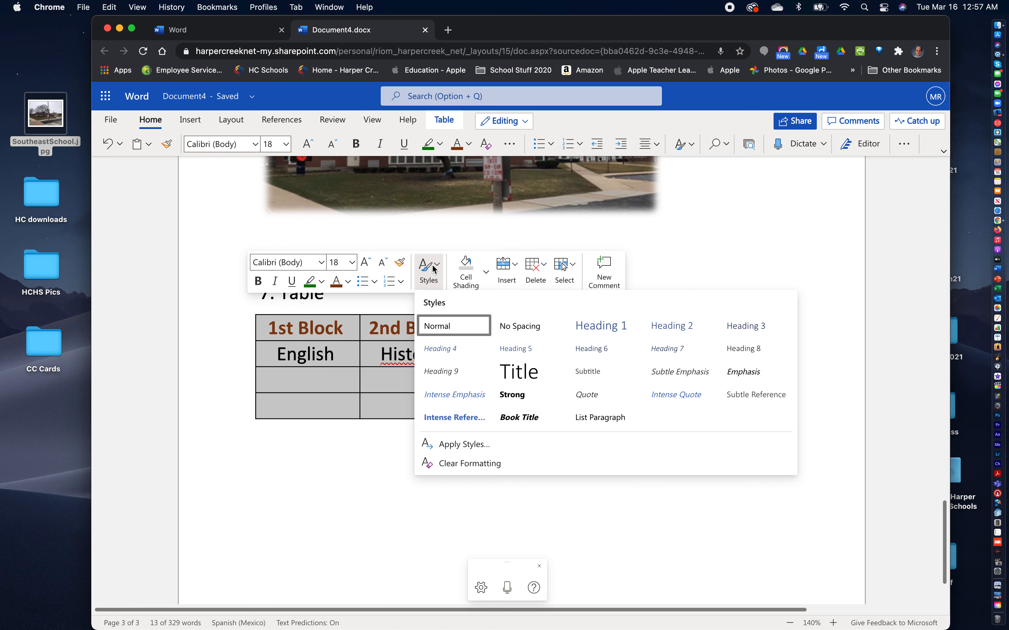
click(433, 270)
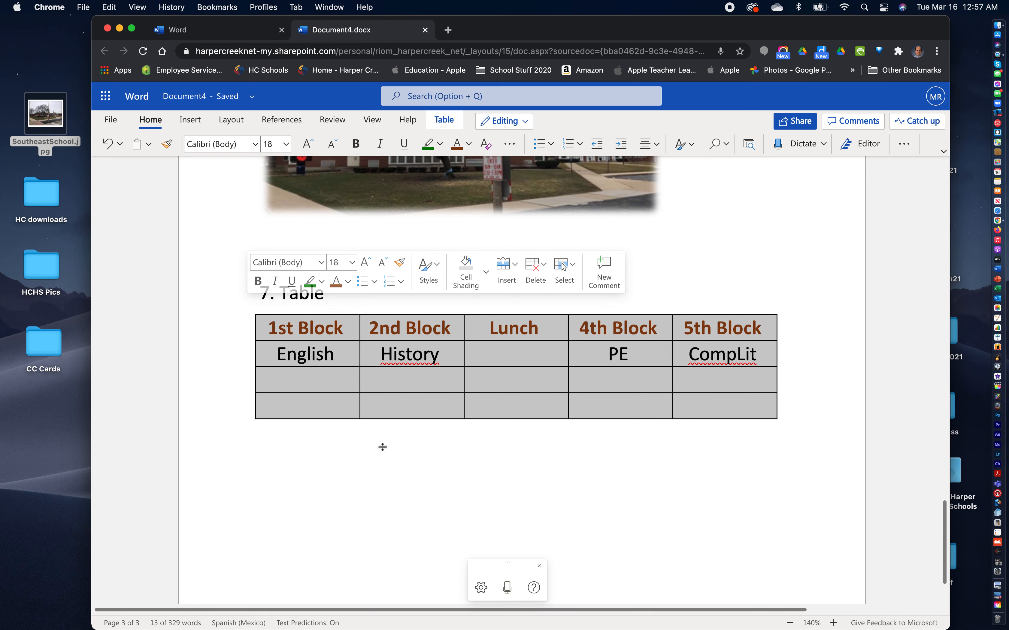
Step: Add the heading "8. Header and Footer" below the table and start a new line after it
click(395, 499)
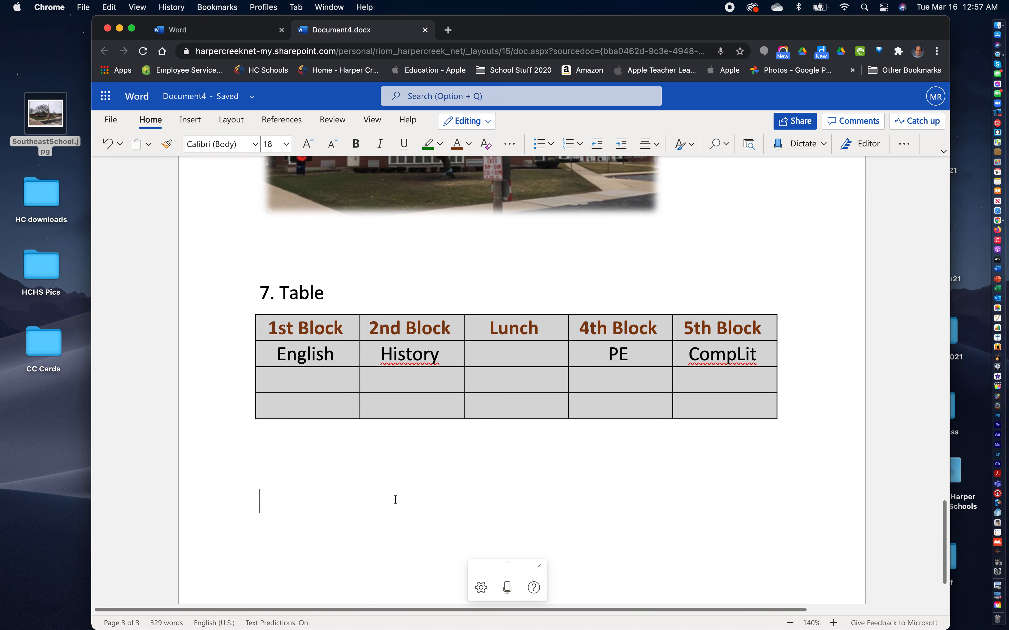
scroll(606, 501, up, 1)
scroll(606, 501, up, 2)
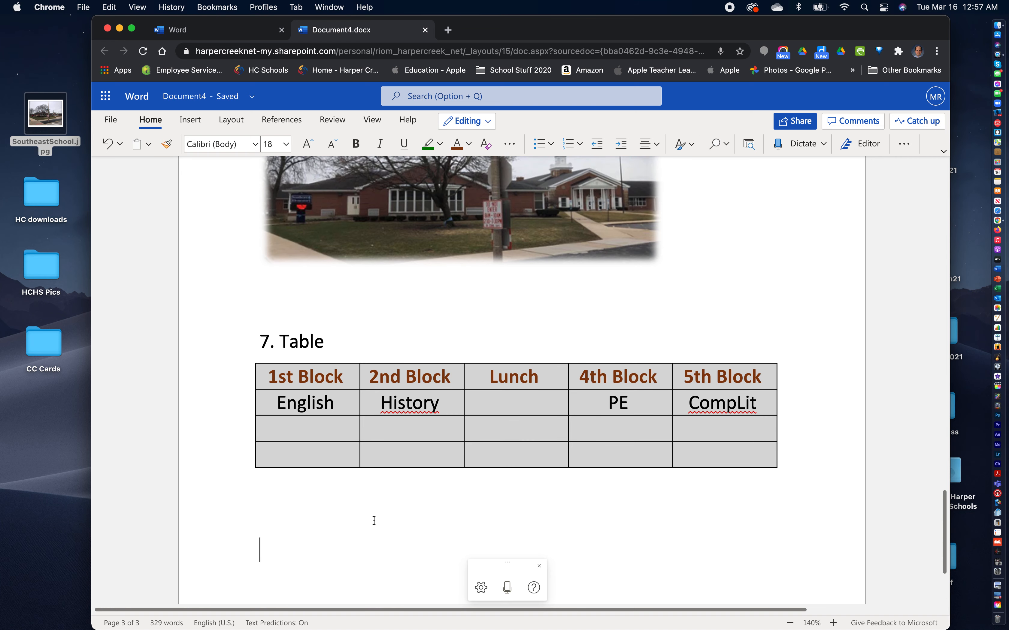
key(BackSpace)
text(8.)
scroll(213, 206, up, 1)
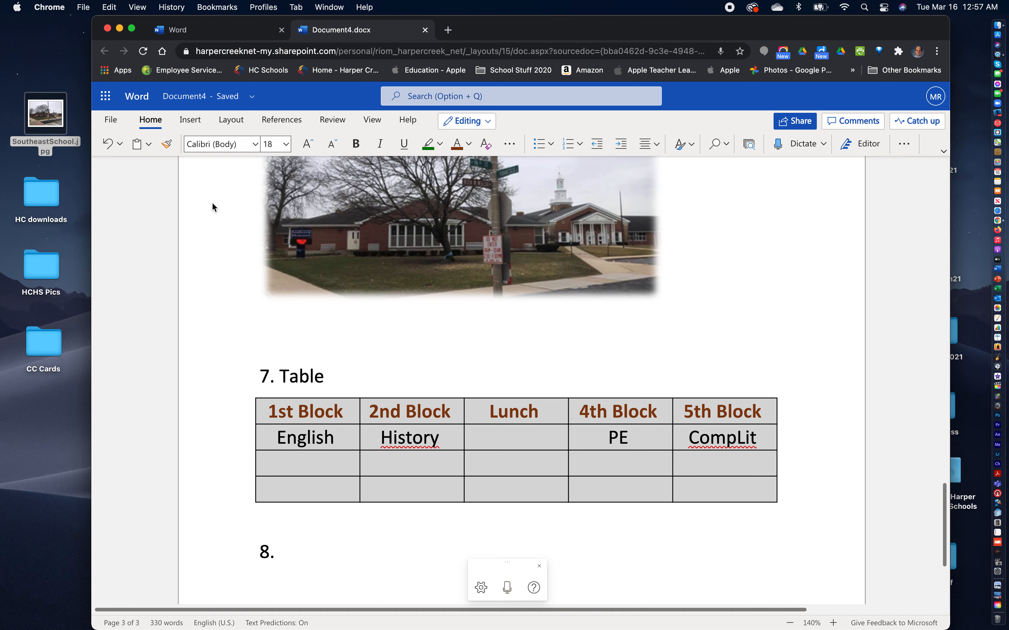
scroll(212, 203, up, 1)
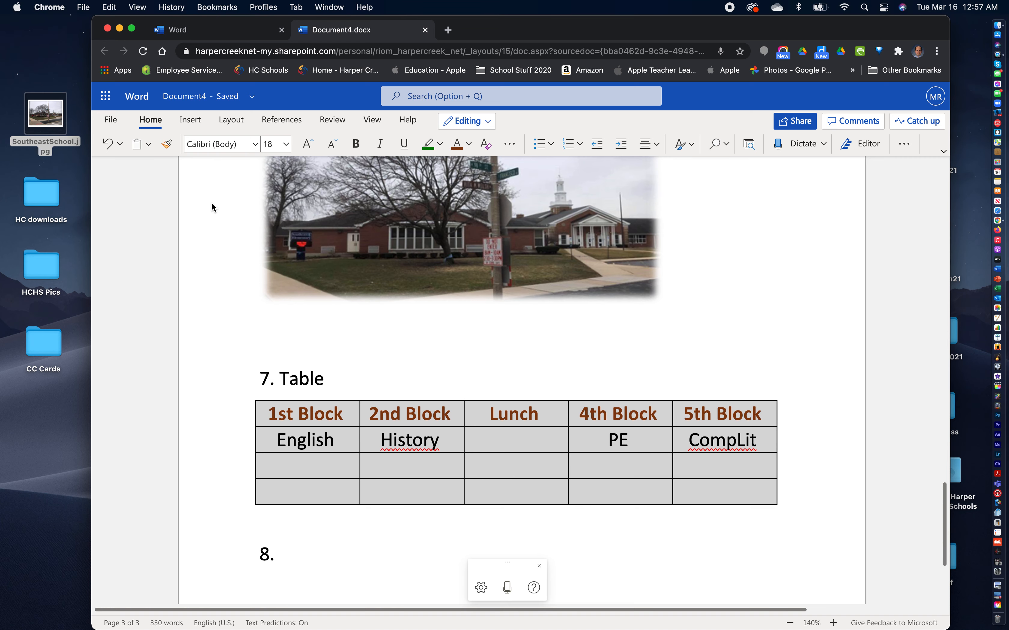
scroll(211, 202, up, 1)
scroll(211, 202, down, 2)
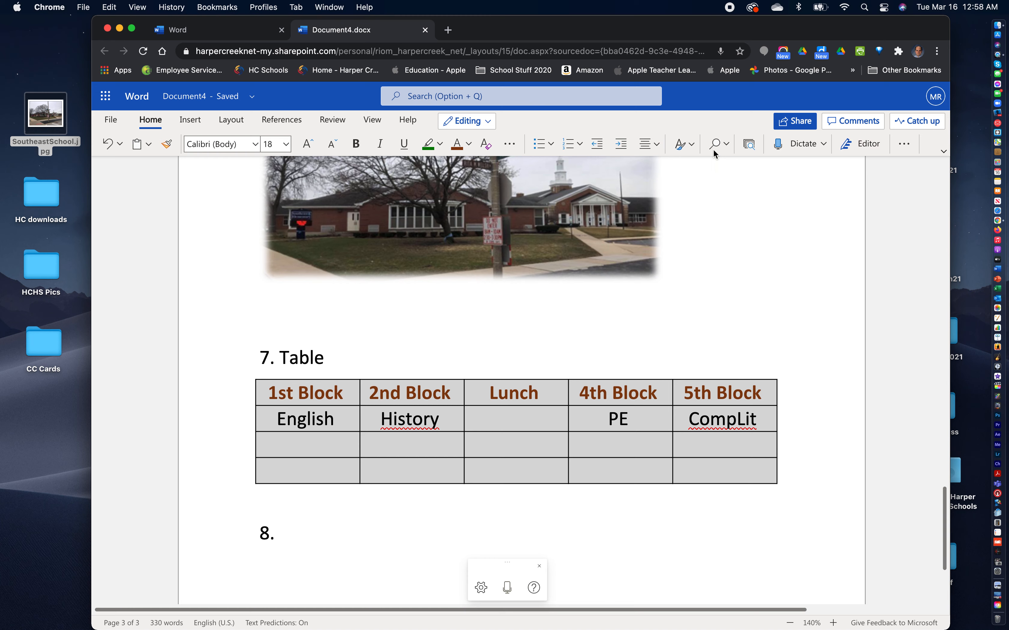
click(190, 120)
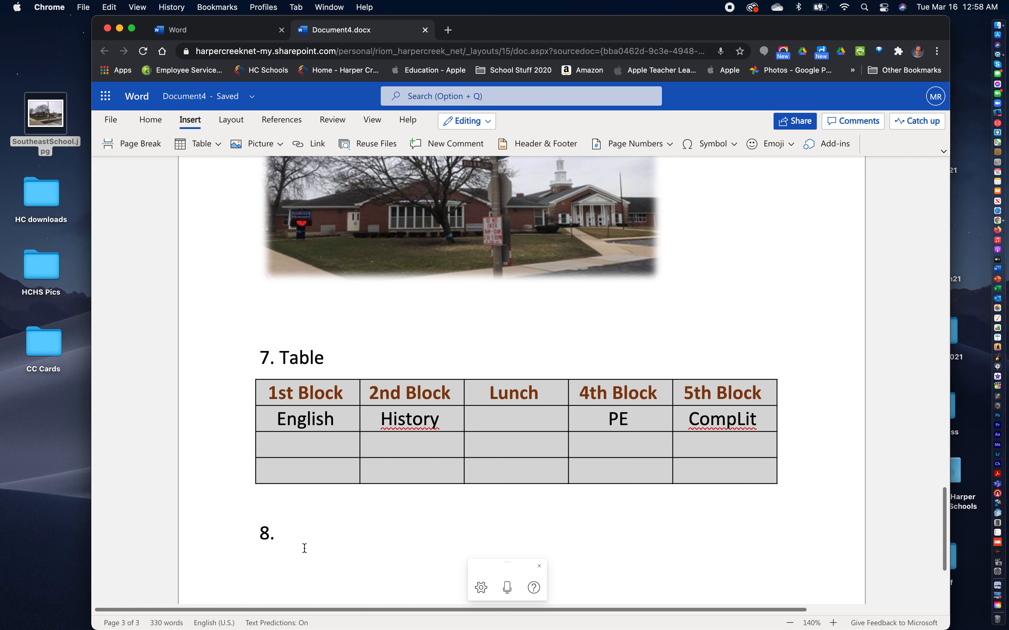
text(Header a)
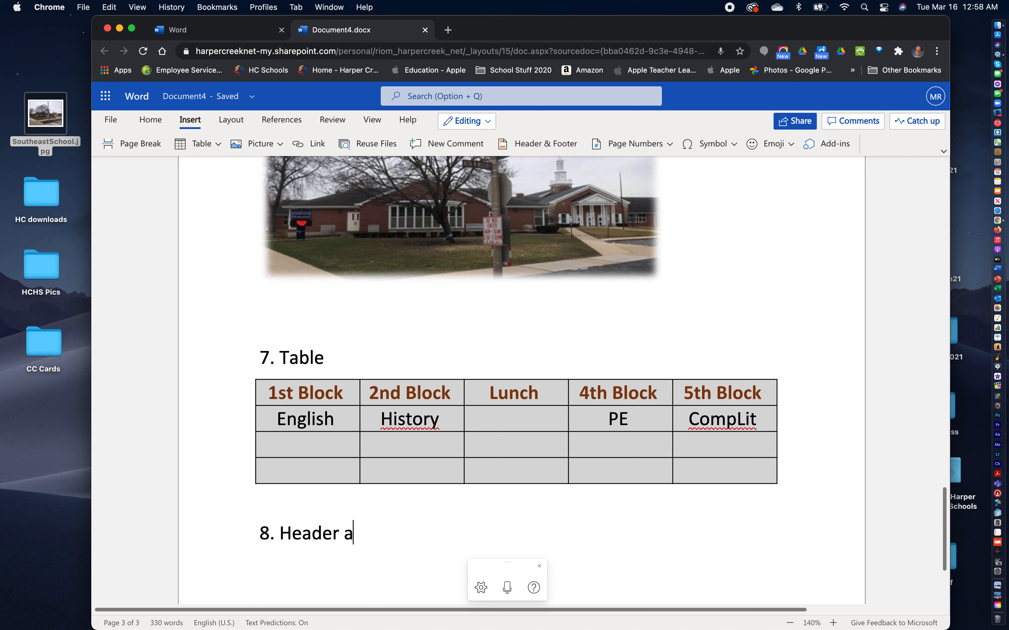
text(nd Footer)
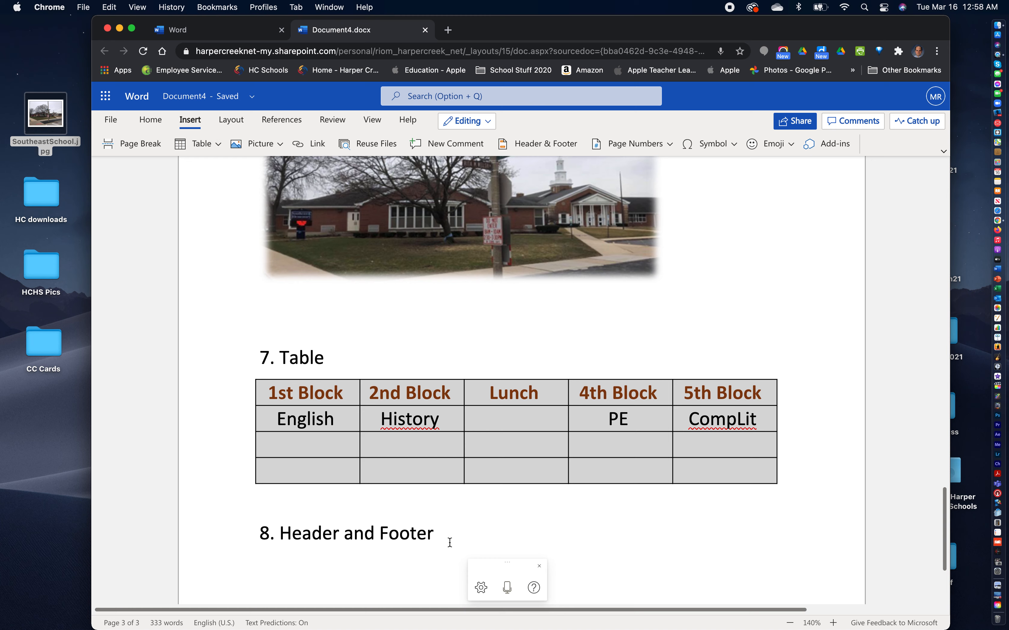
key(Return)
Step: Open the document's header and footer for editing and enter MS Word Test 2021 in the header's first cell
click(530, 145)
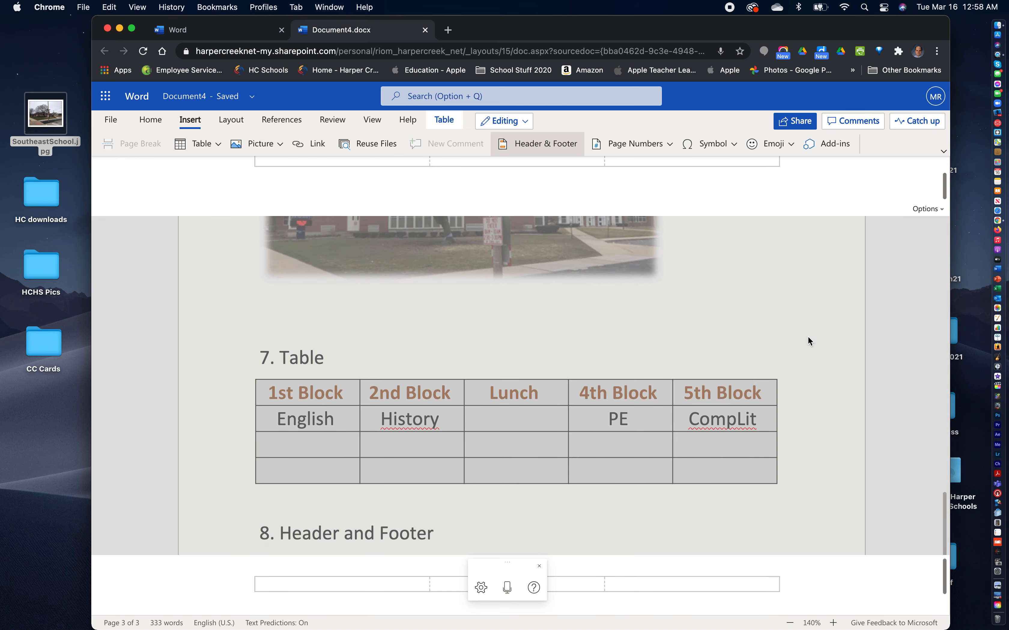
scroll(834, 177, up, 1)
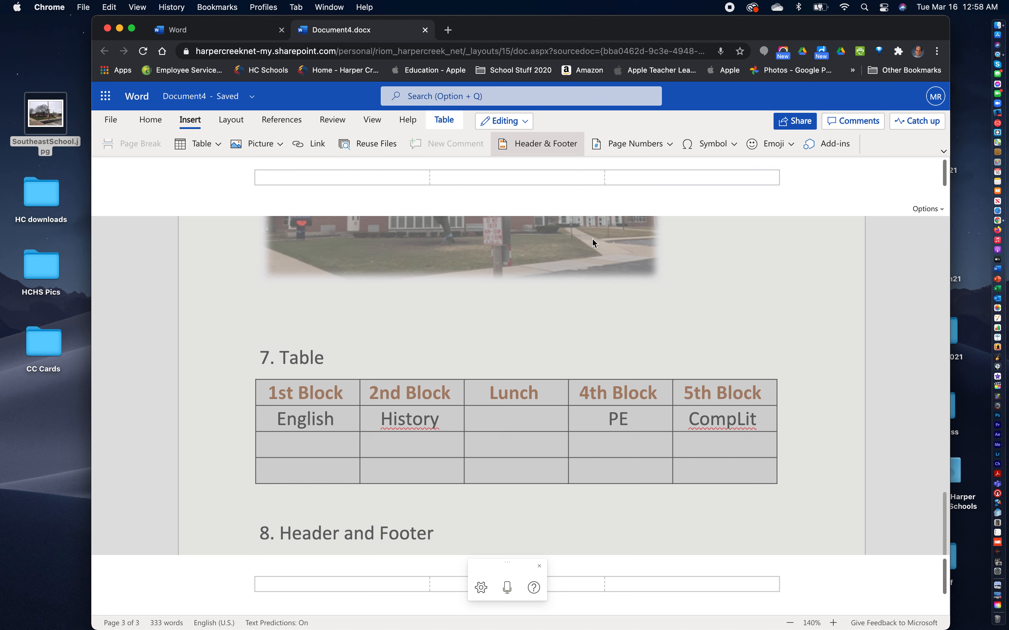
text(MS Word Test 2021)
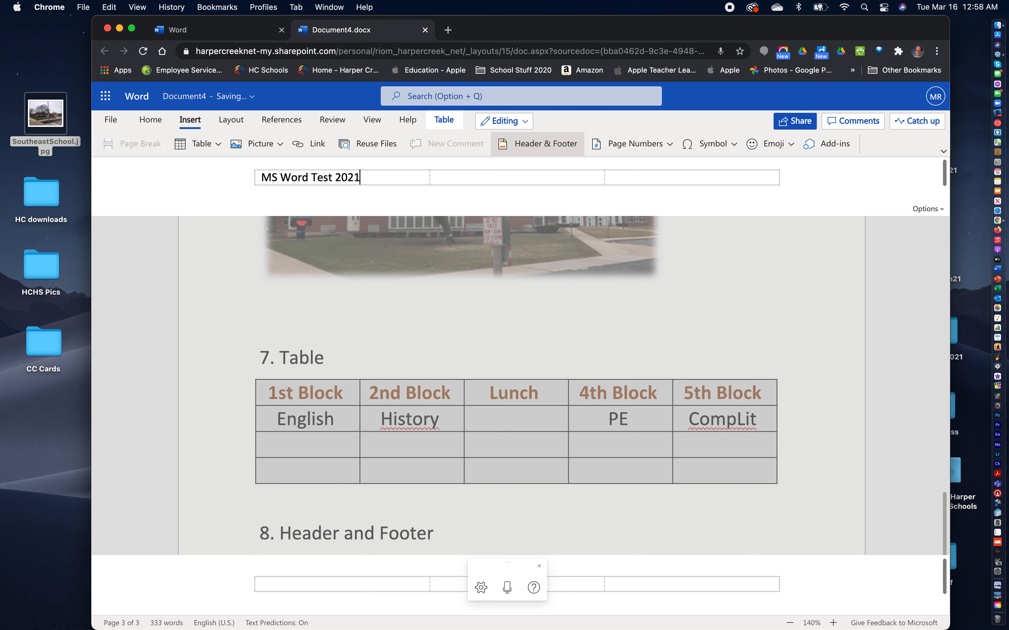
Step: Enter the author's full name in the footer's first cell and format it italic at font size 9
click(349, 583)
text(Michael Rio)
drag(329, 585, 242, 585)
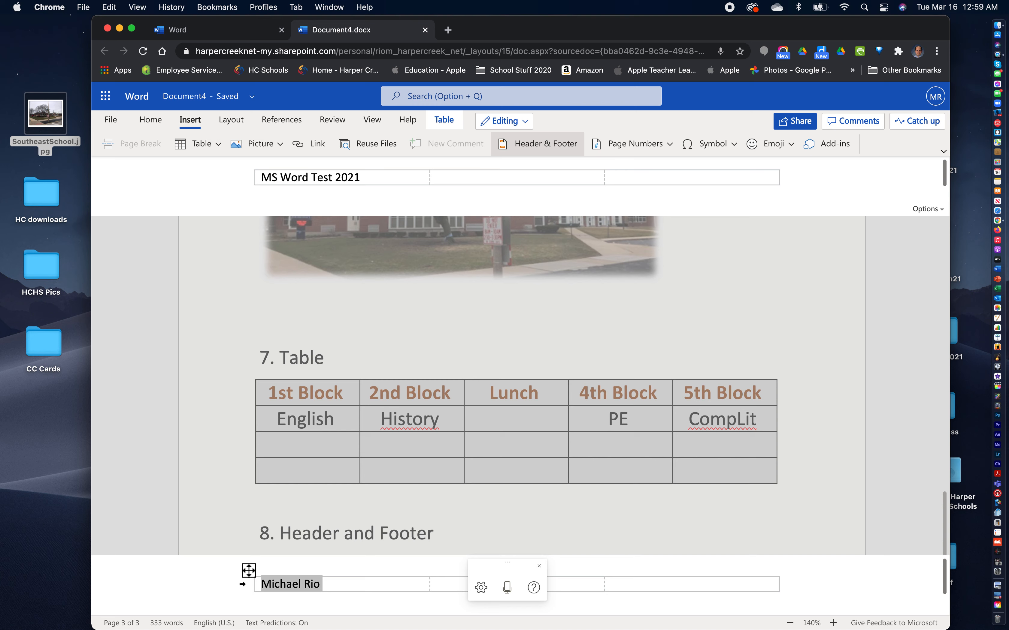
click(272, 560)
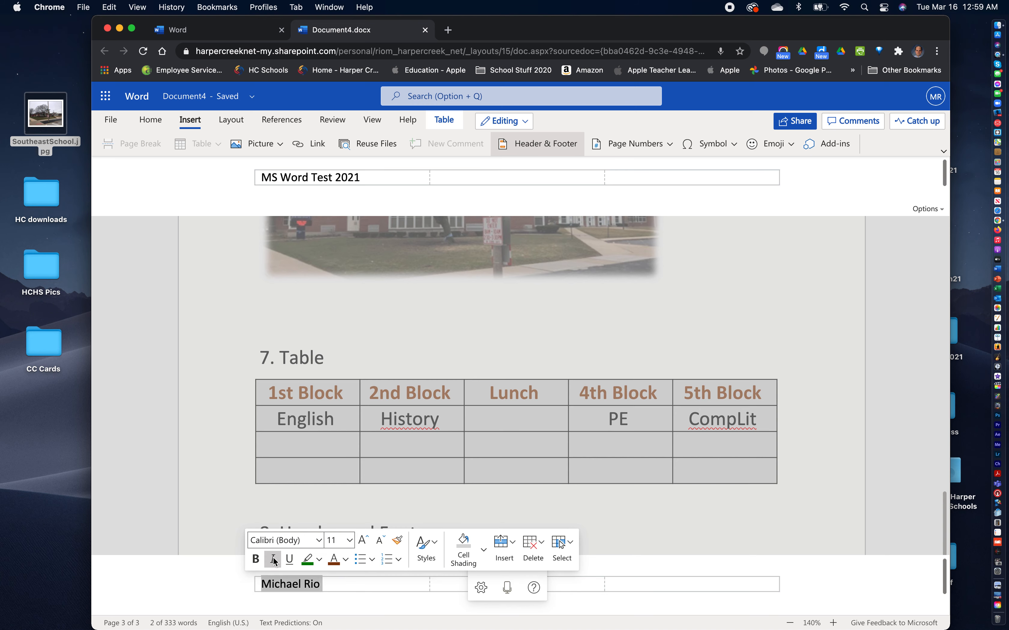
click(350, 540)
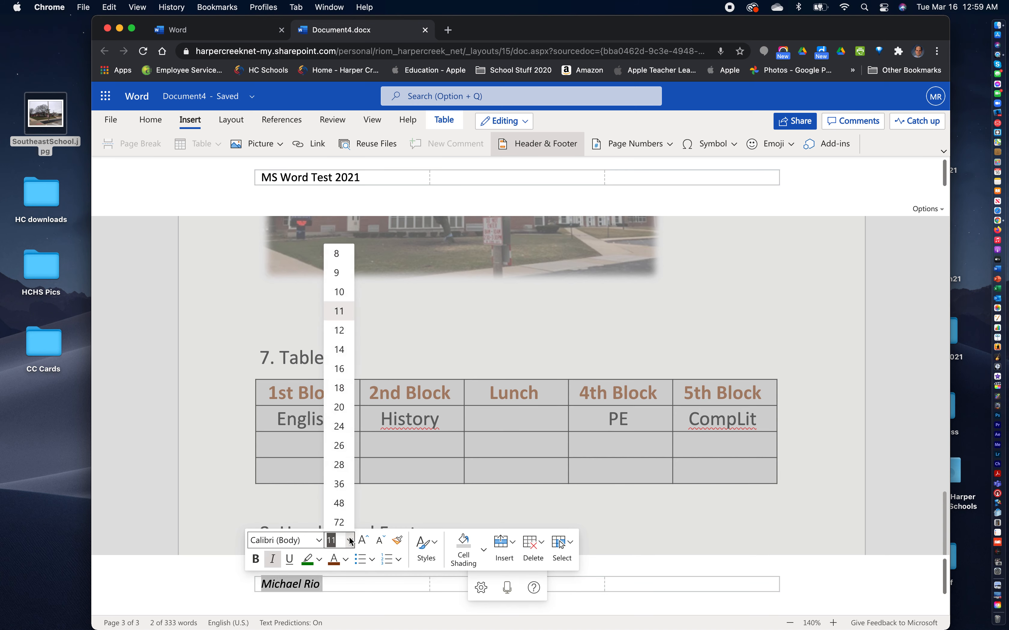
click(340, 272)
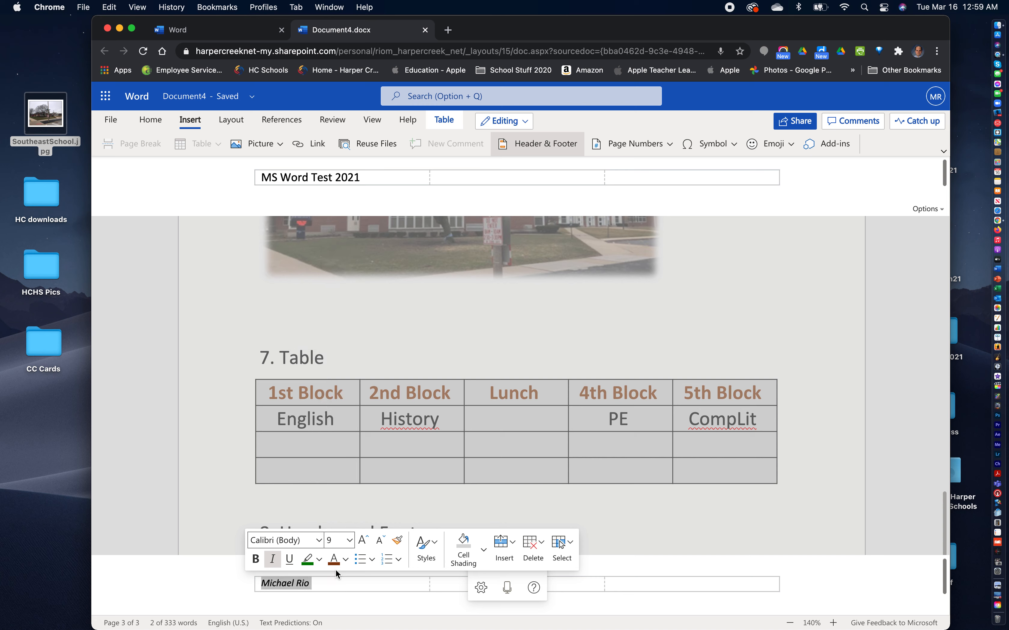
click(375, 603)
Step: Format the header text MS Word Test 2021 as bold, italic and orange from the main theme colors
click(314, 175)
triple_click(313, 175)
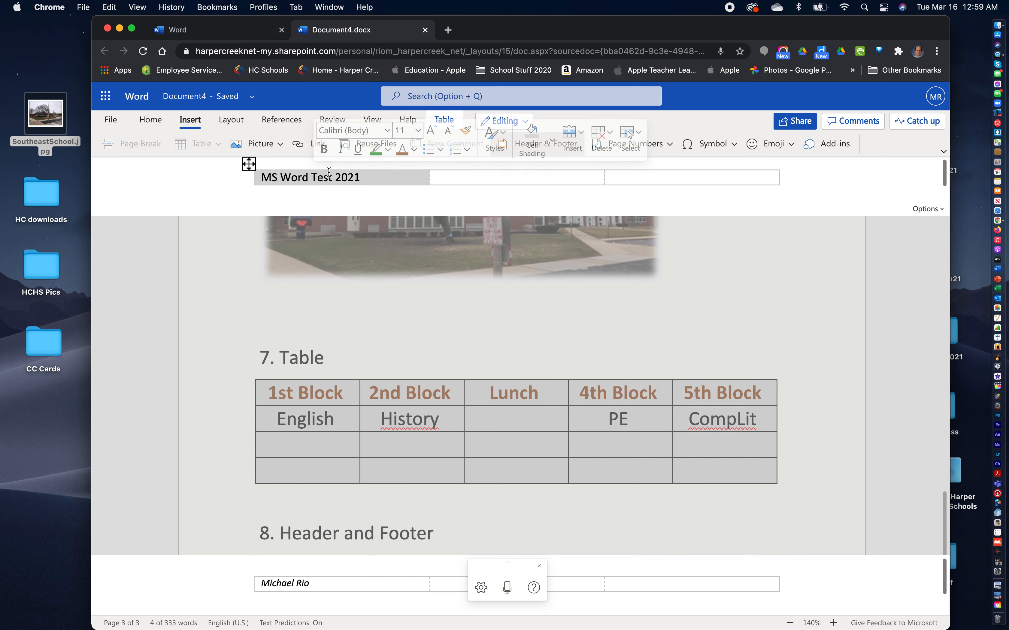
click(326, 150)
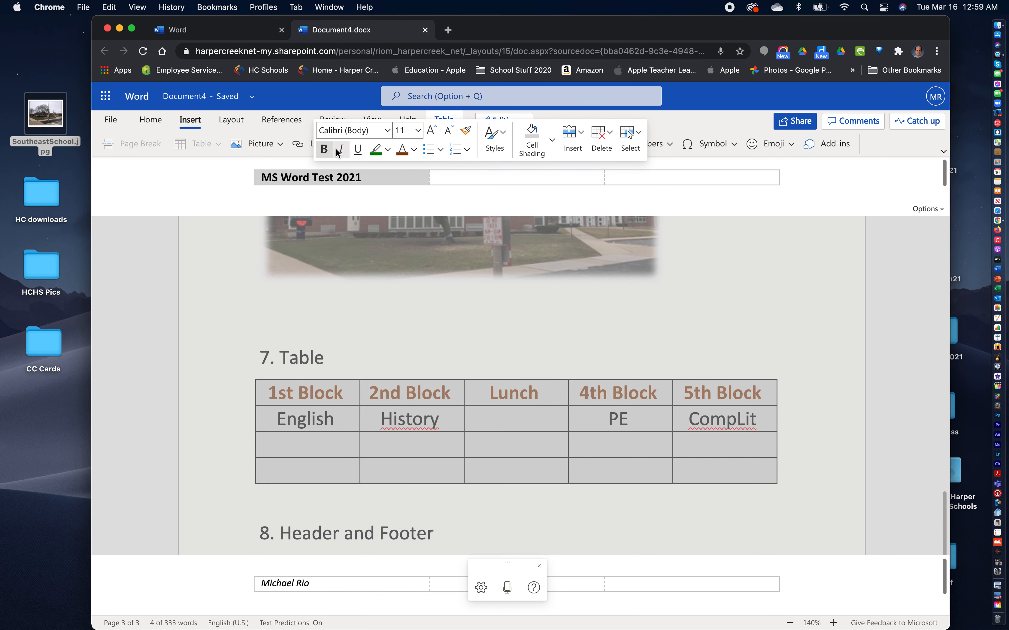
click(341, 149)
click(389, 150)
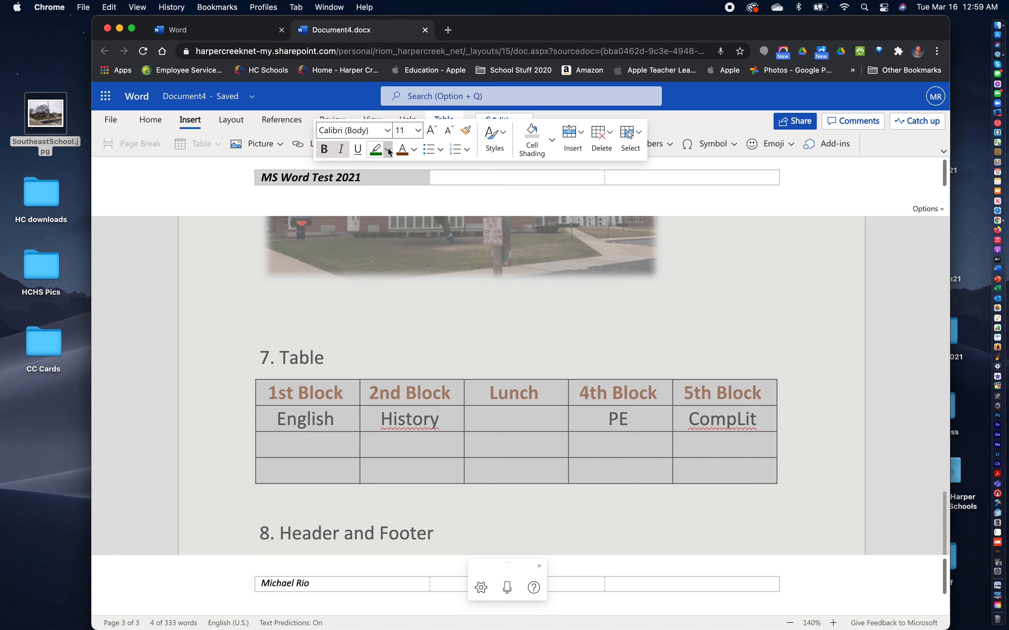
click(388, 150)
click(412, 150)
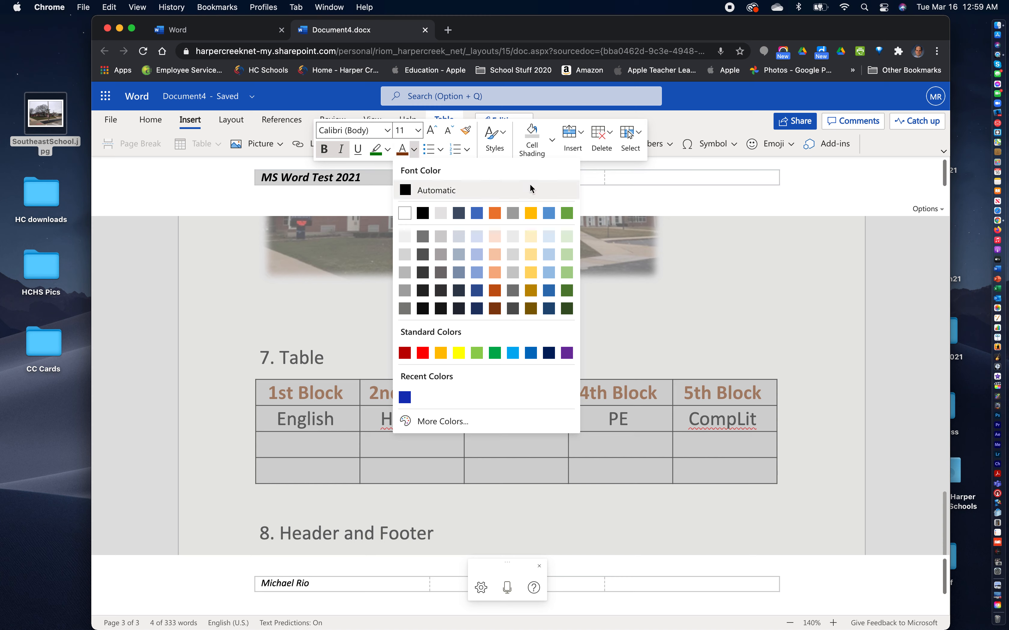
click(495, 213)
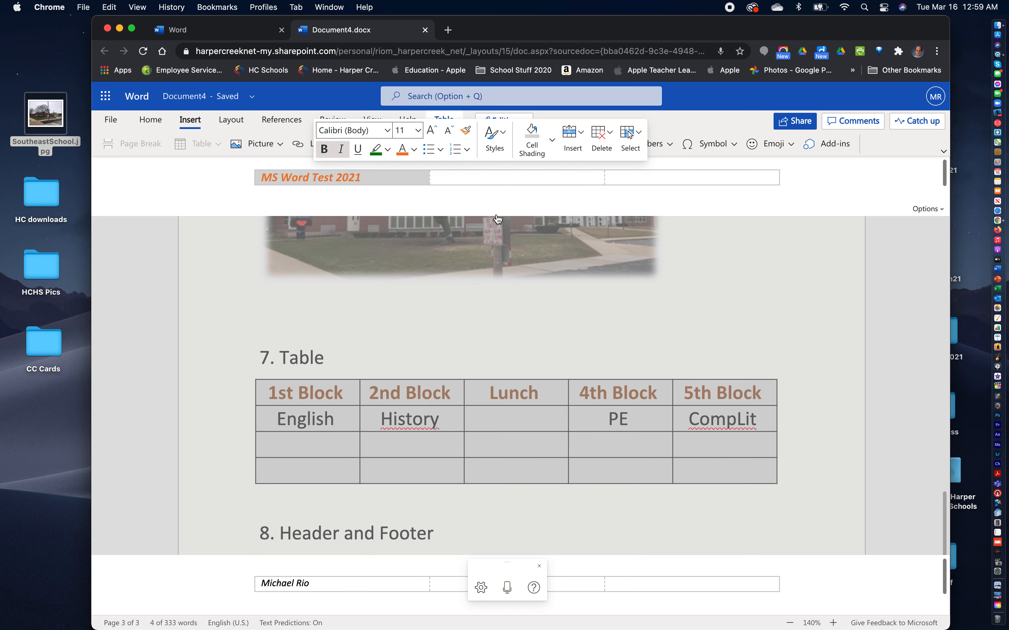
click(721, 201)
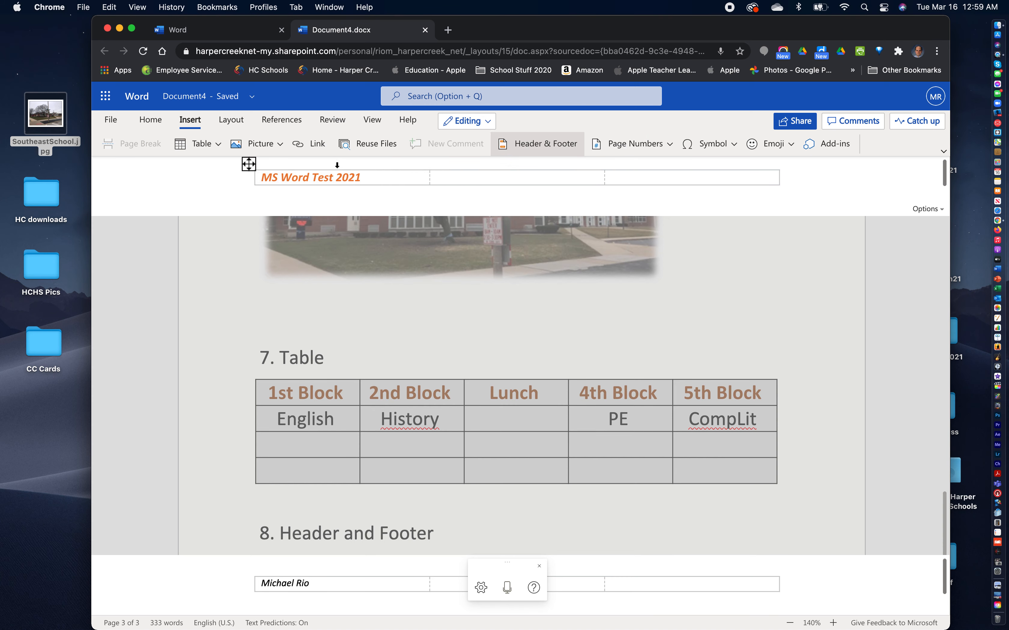
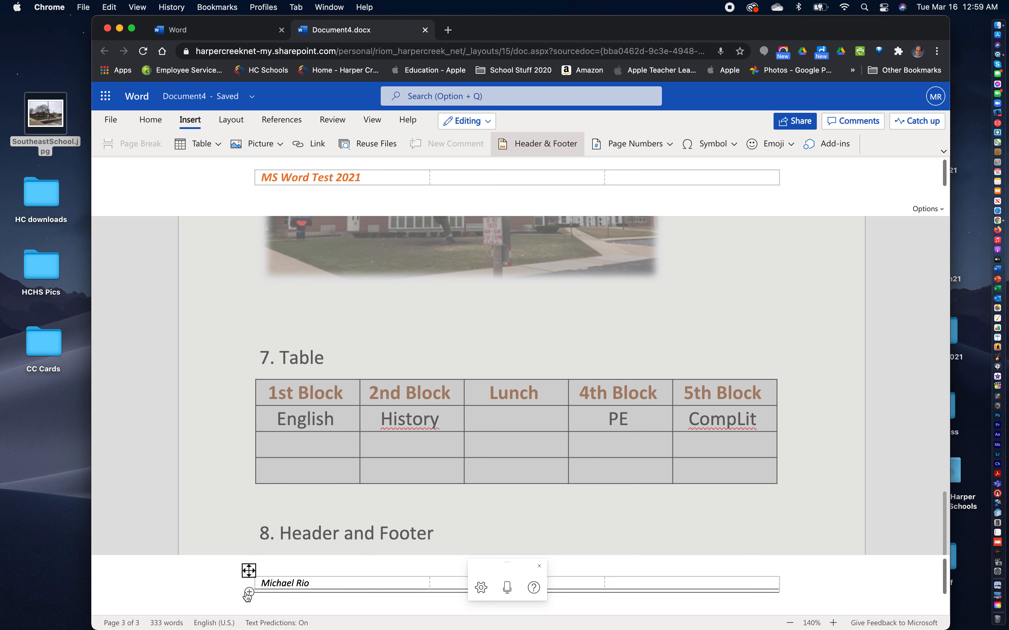
Step: Review the available header and footer options, such as Different First Page and Remove Headers & Footers, without choosing one
click(212, 585)
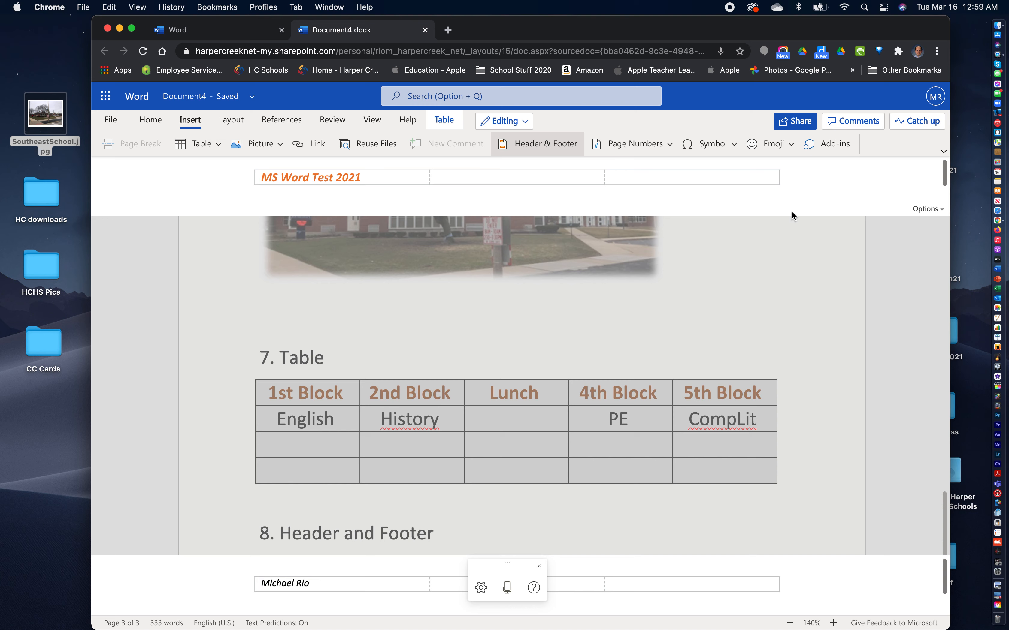
click(934, 210)
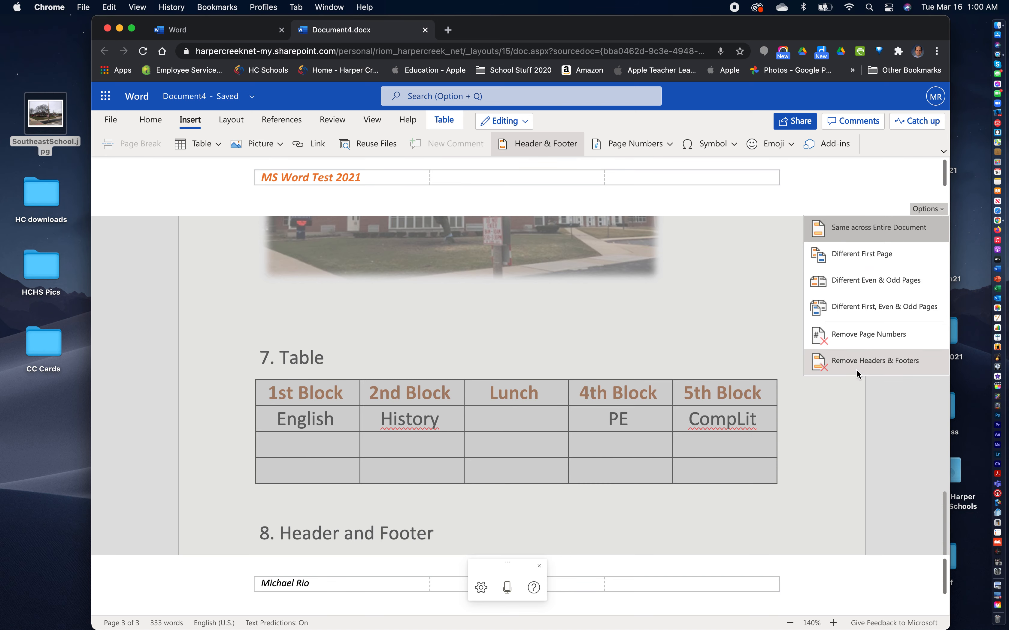
key(Escape)
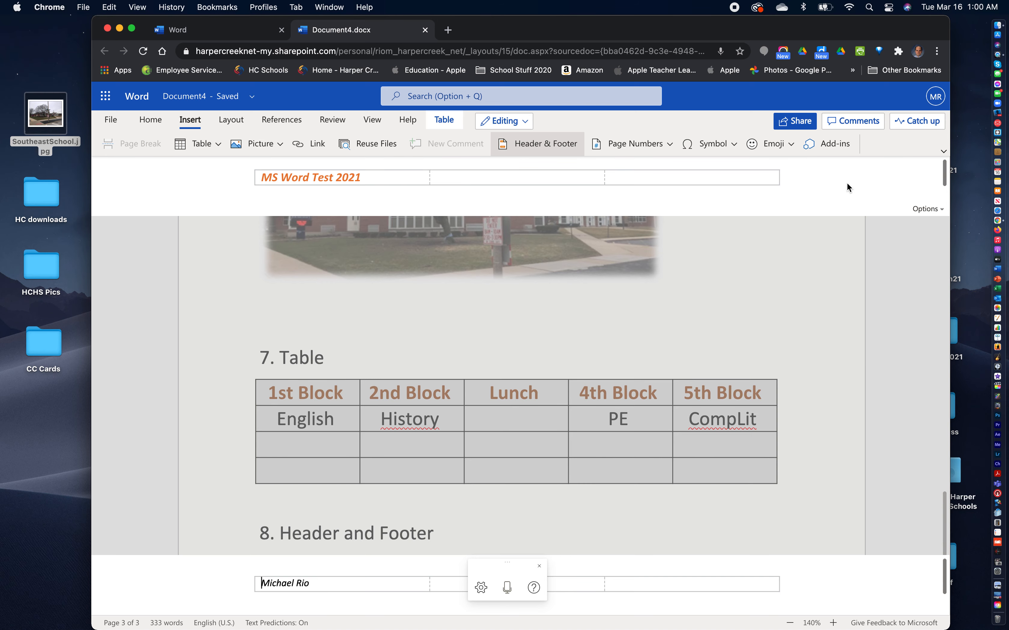
Step: Leave header and footer editing and add the heading 9. Page Numbers below 8. Header and Footer, with a new line after it
click(712, 311)
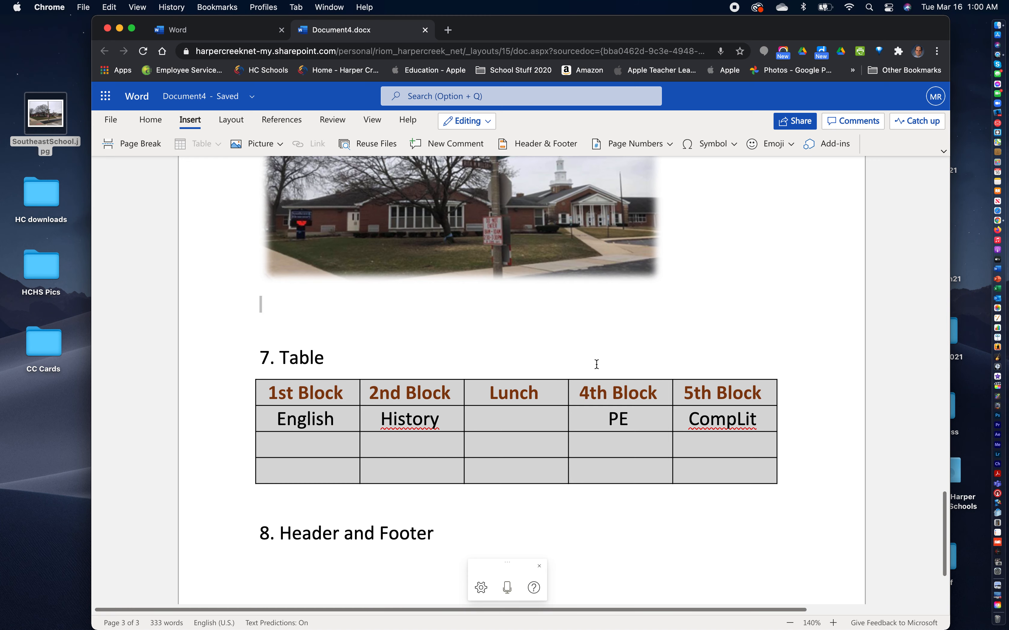
click(472, 532)
key(Return)
key(Return)
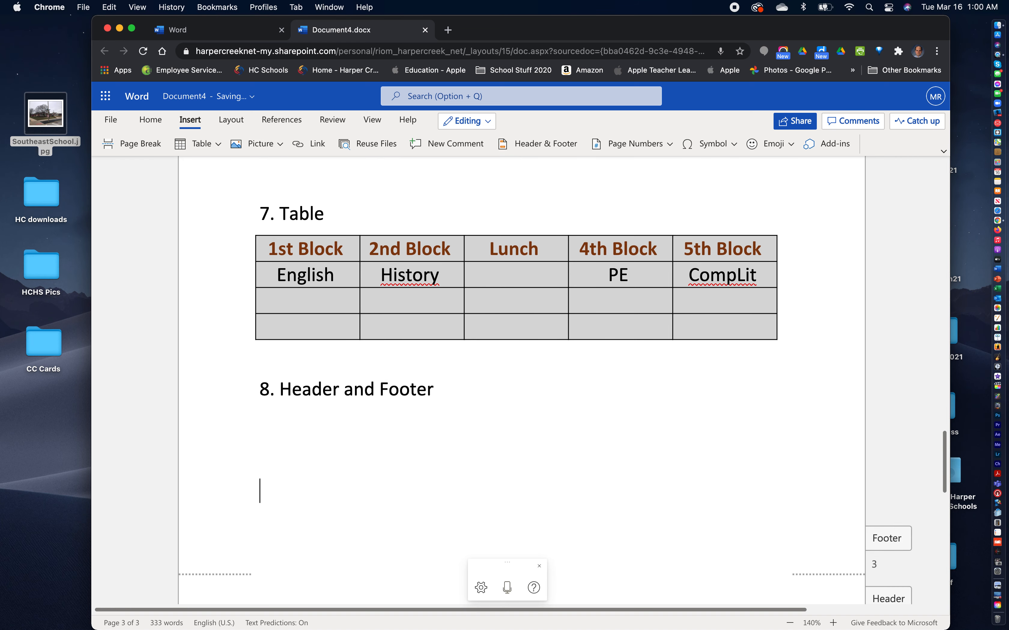
text(9)
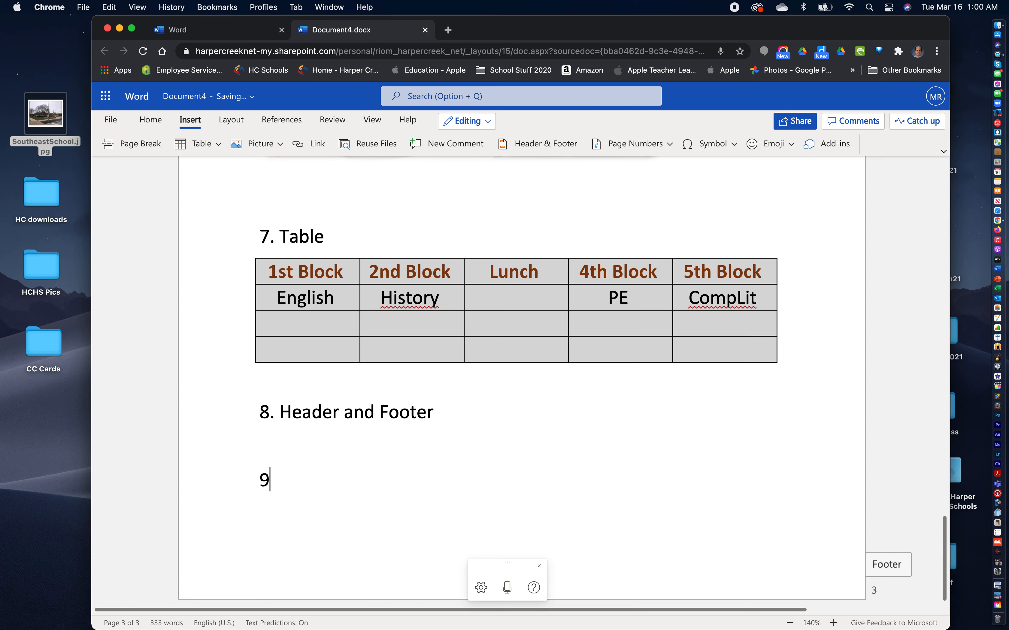
text(. Page Numbers)
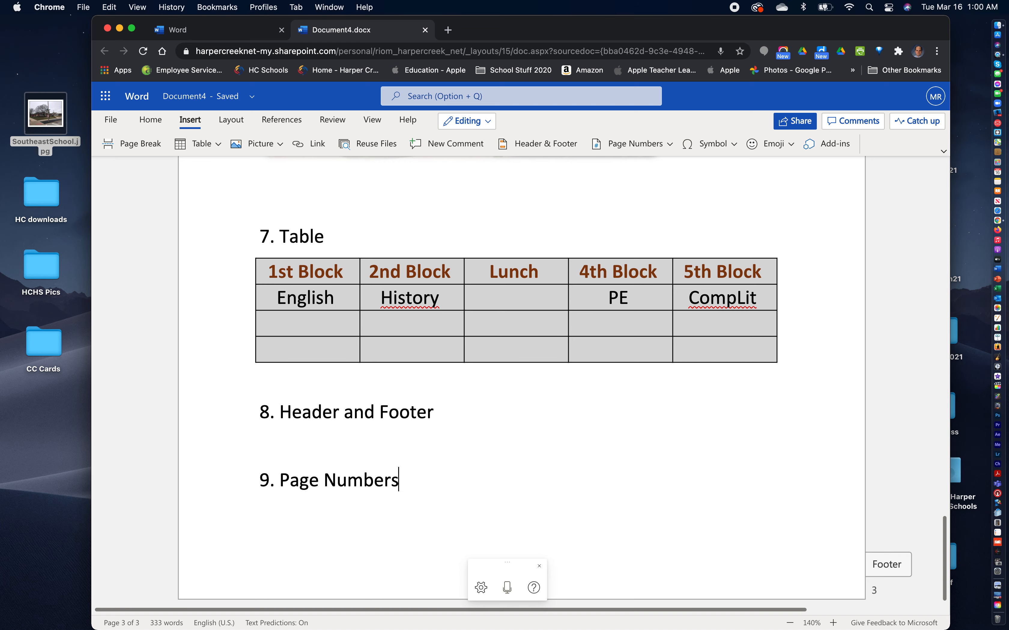
key(Return)
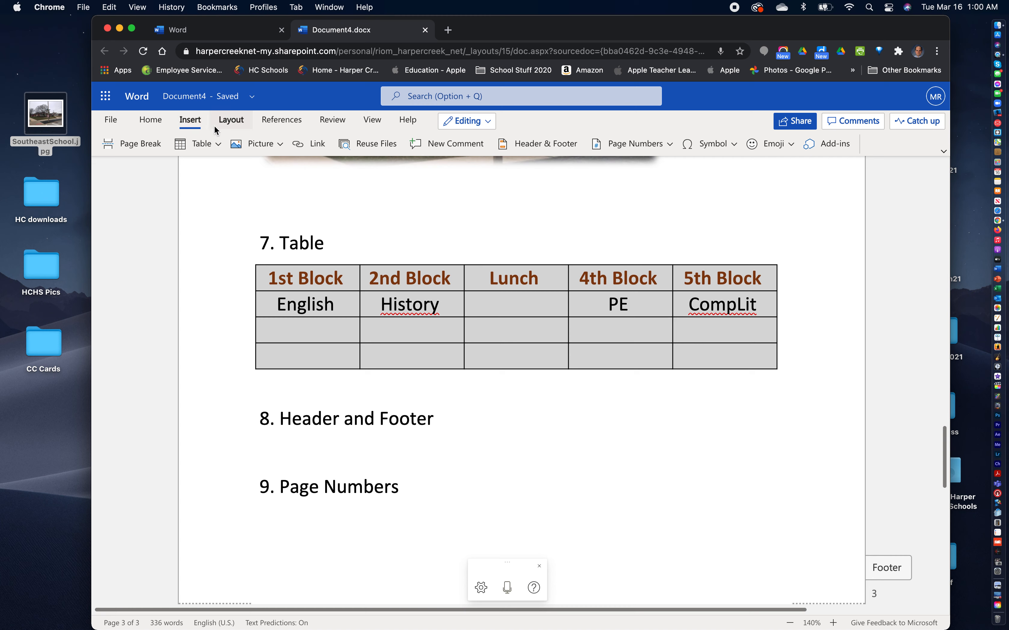
click(230, 121)
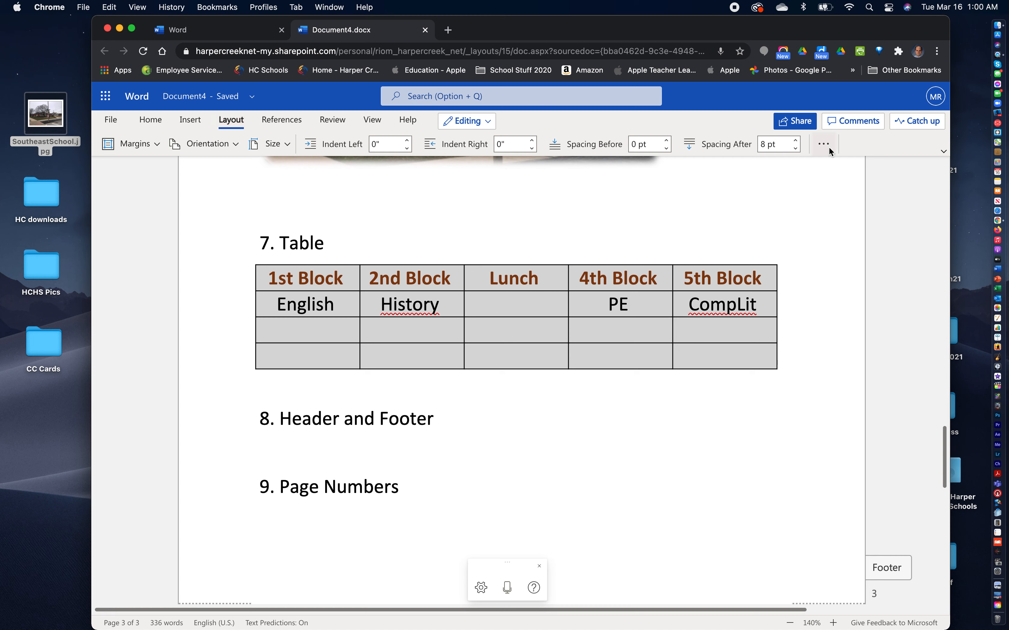
click(189, 120)
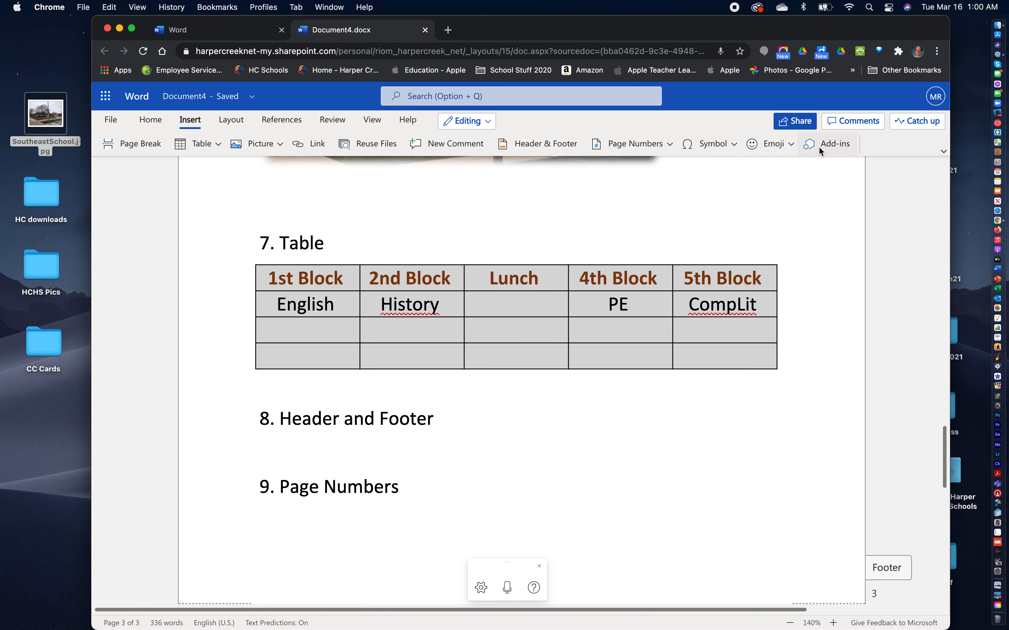
click(738, 143)
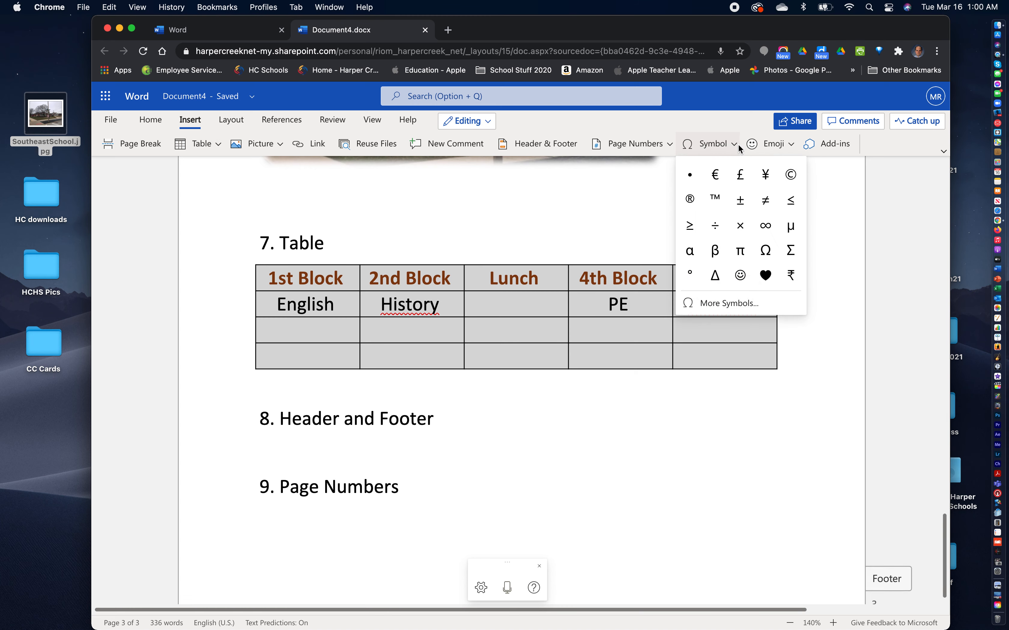
click(738, 143)
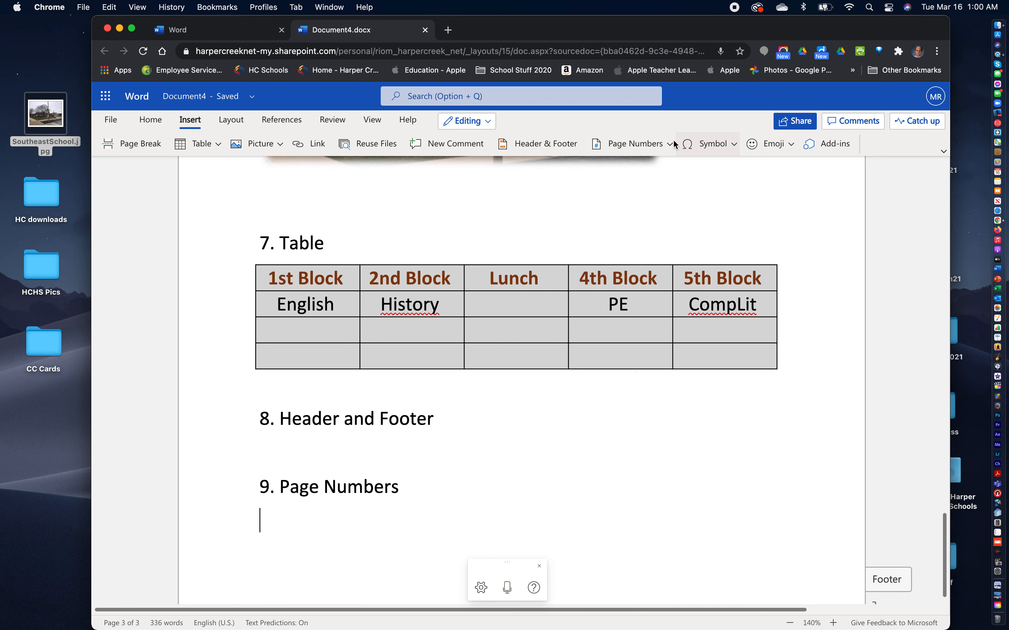
Step: Insert page numbers at the centre of the footer and return to the document body
click(667, 144)
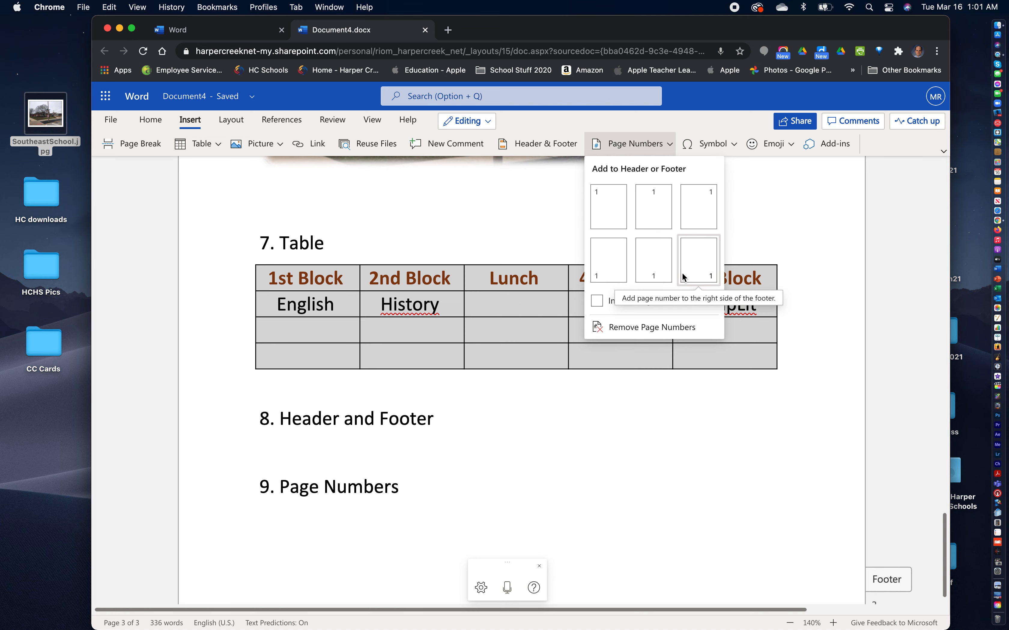
click(653, 261)
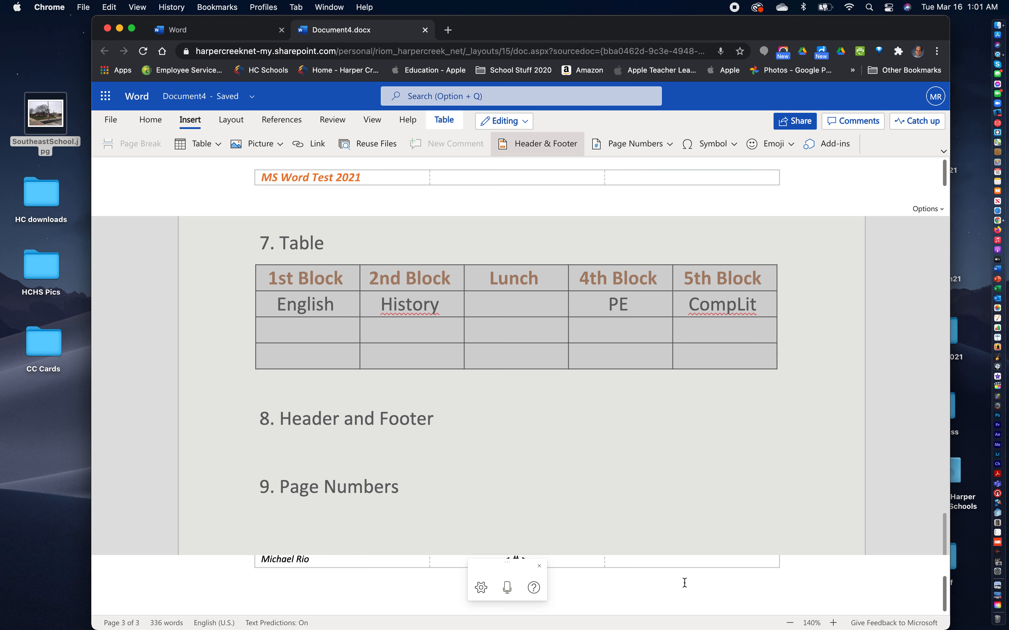
click(933, 210)
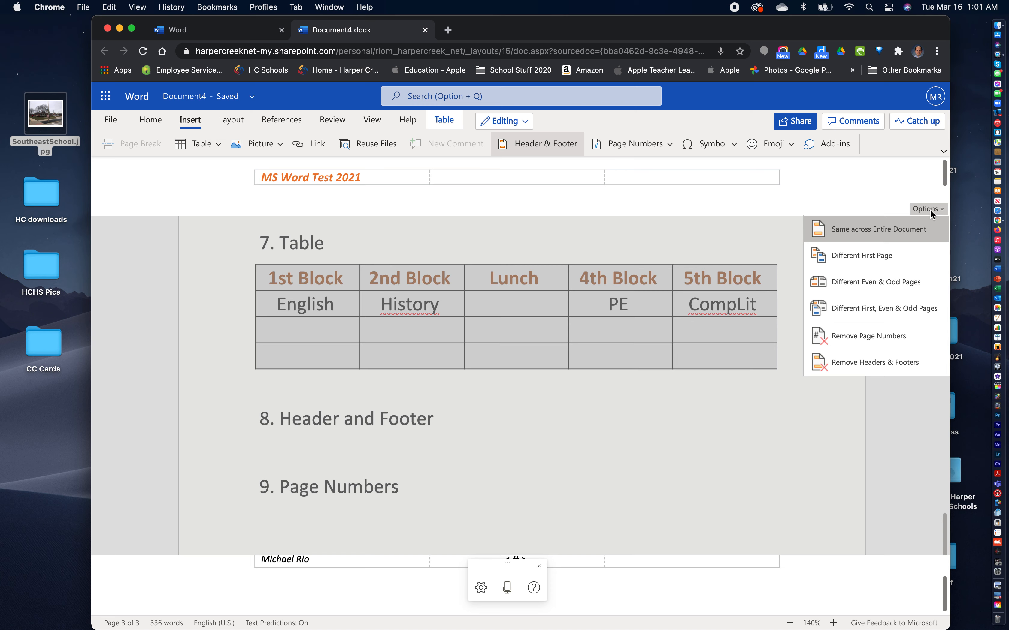
click(847, 182)
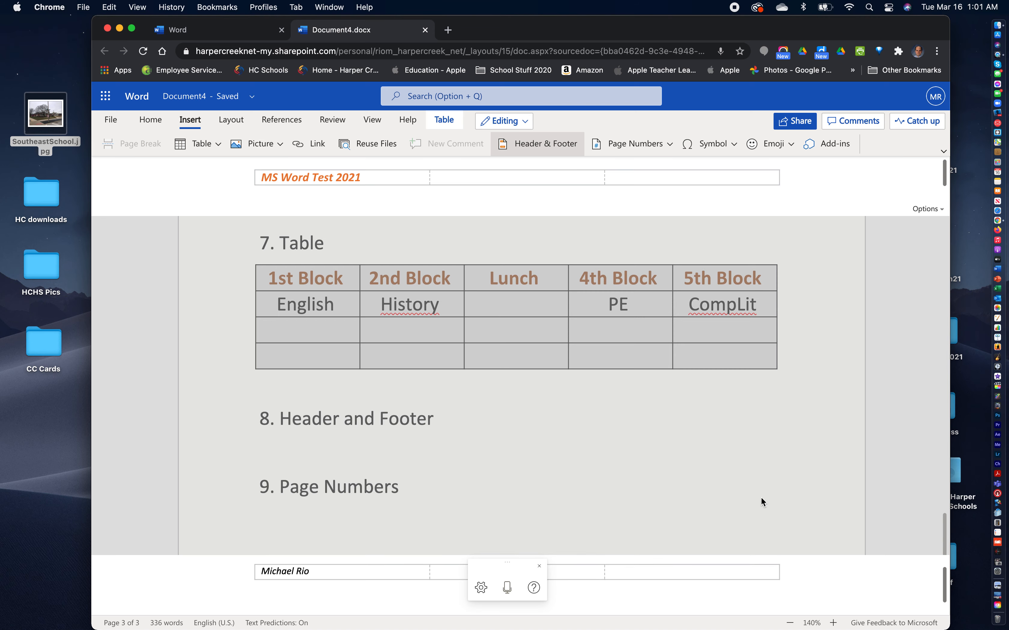
click(535, 396)
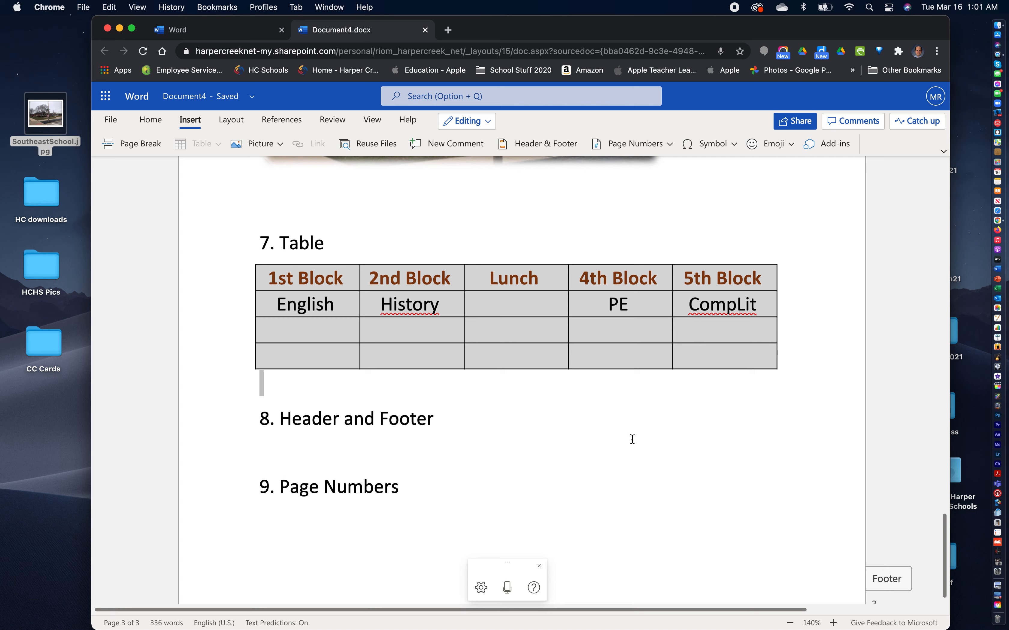
Step: Start a new item numbered 10. below the heading 9. Page Numbers
click(443, 484)
key(Return)
text(10.)
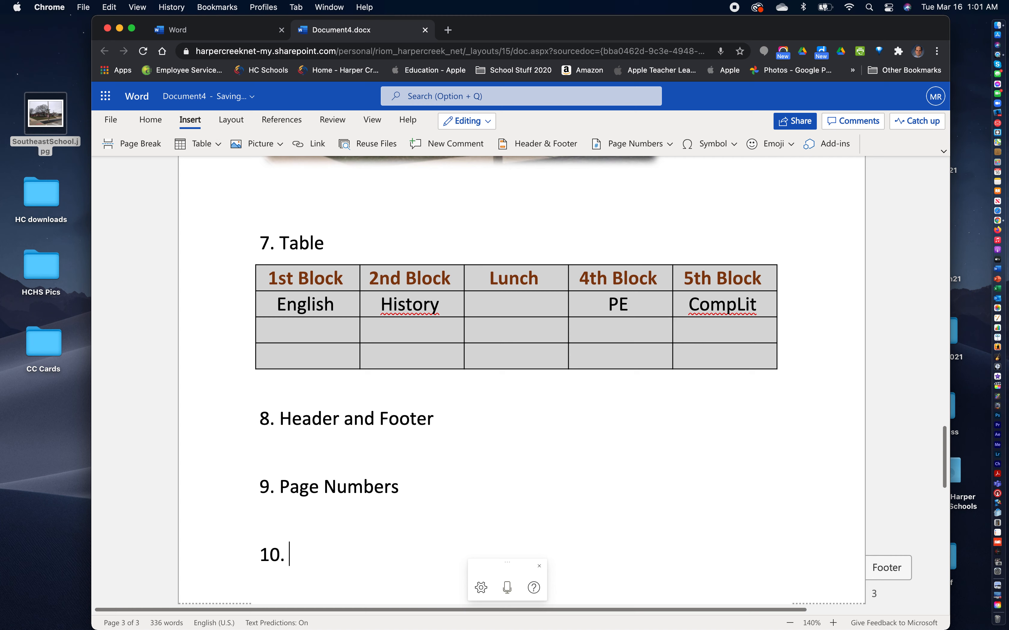
Step: Review the available page margins, orientations and paper sizes without changing the page setup
click(231, 122)
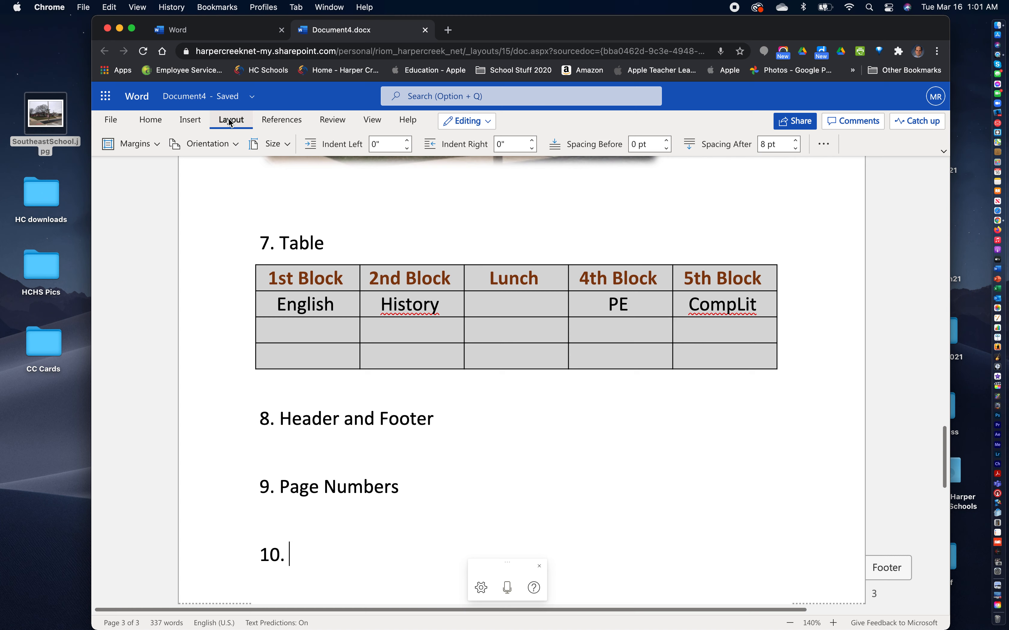
click(147, 148)
click(147, 146)
click(226, 146)
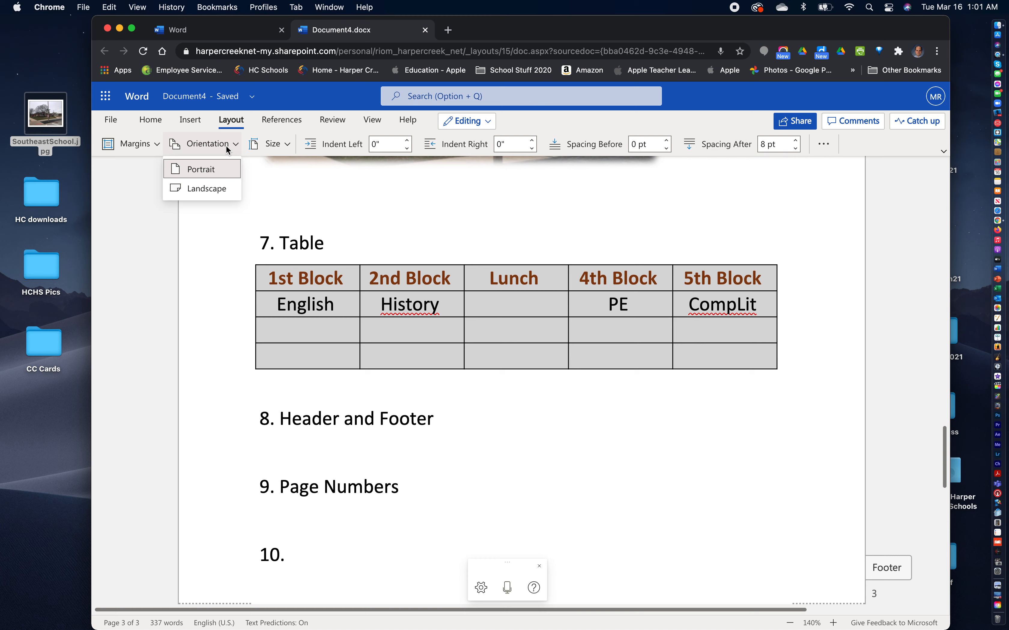
click(286, 145)
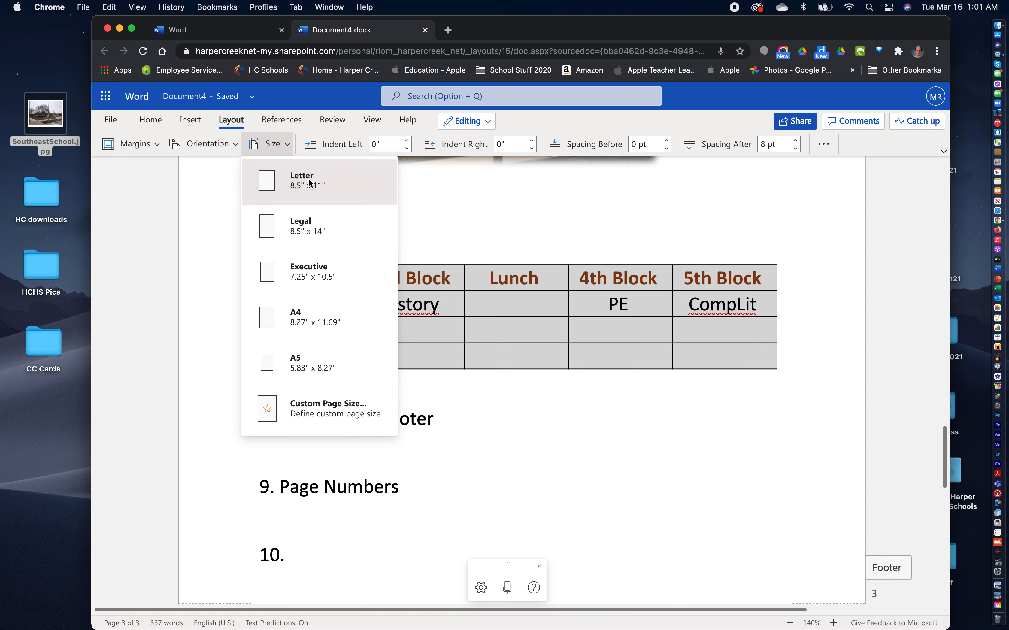
click(278, 144)
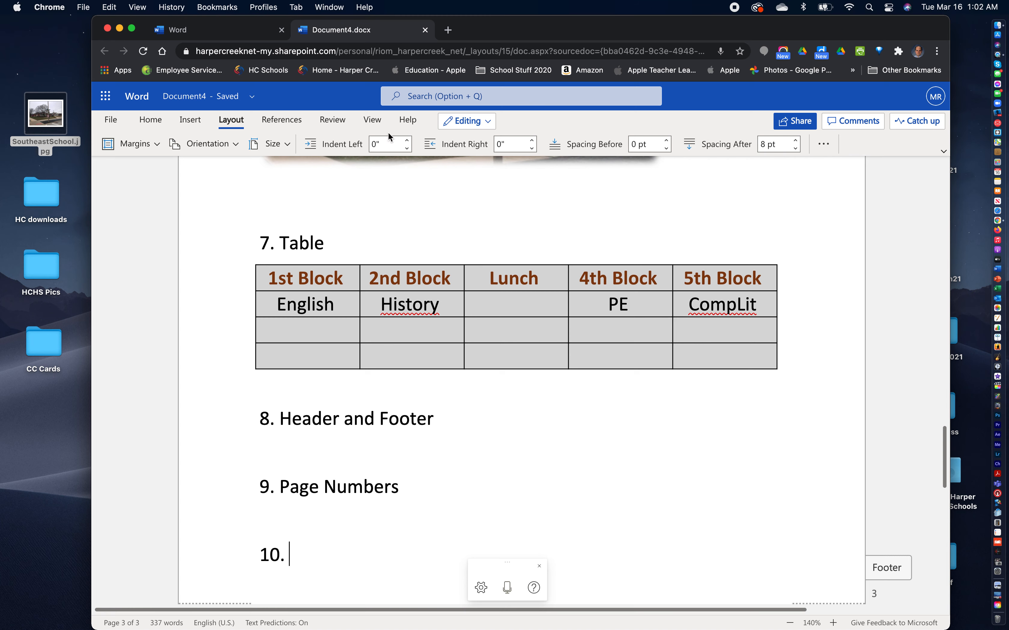
Step: Examine the referencing, reviewing, viewing and help features, including the document's word count statistics and the help search
click(279, 121)
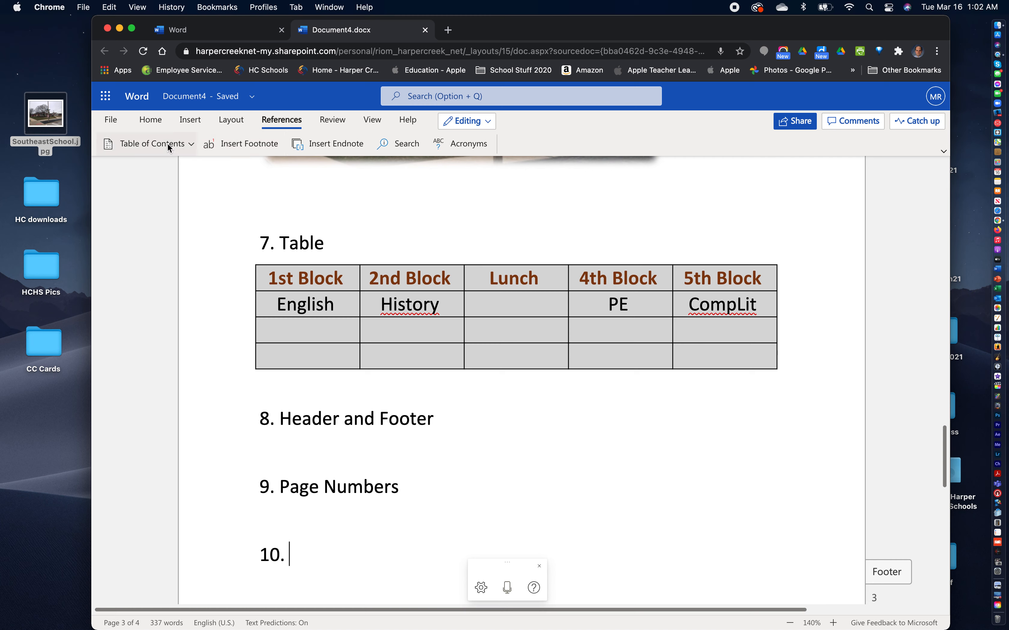
click(337, 123)
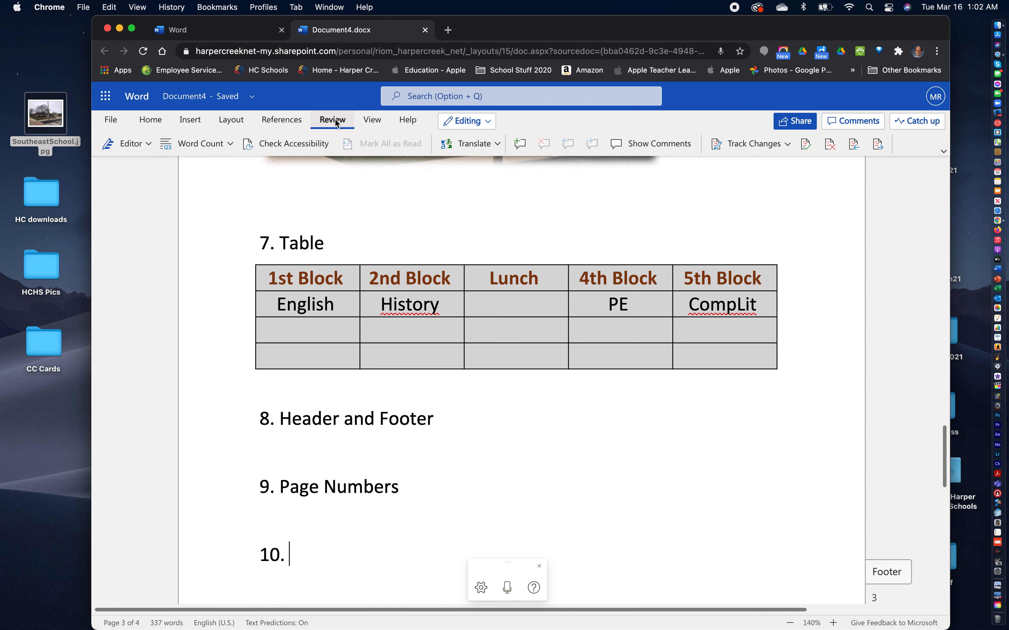
click(223, 145)
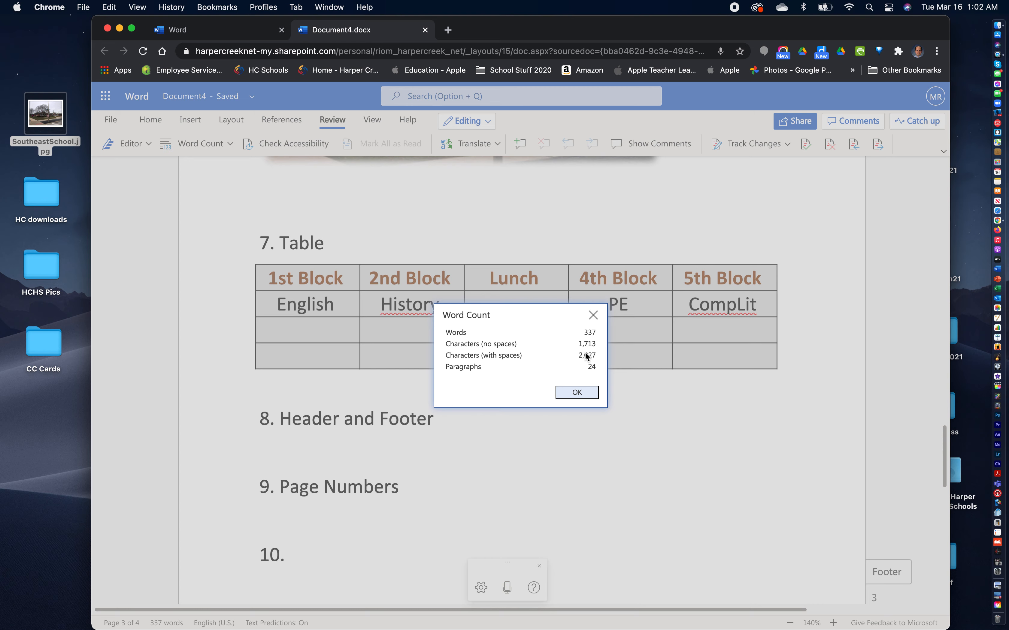
click(577, 392)
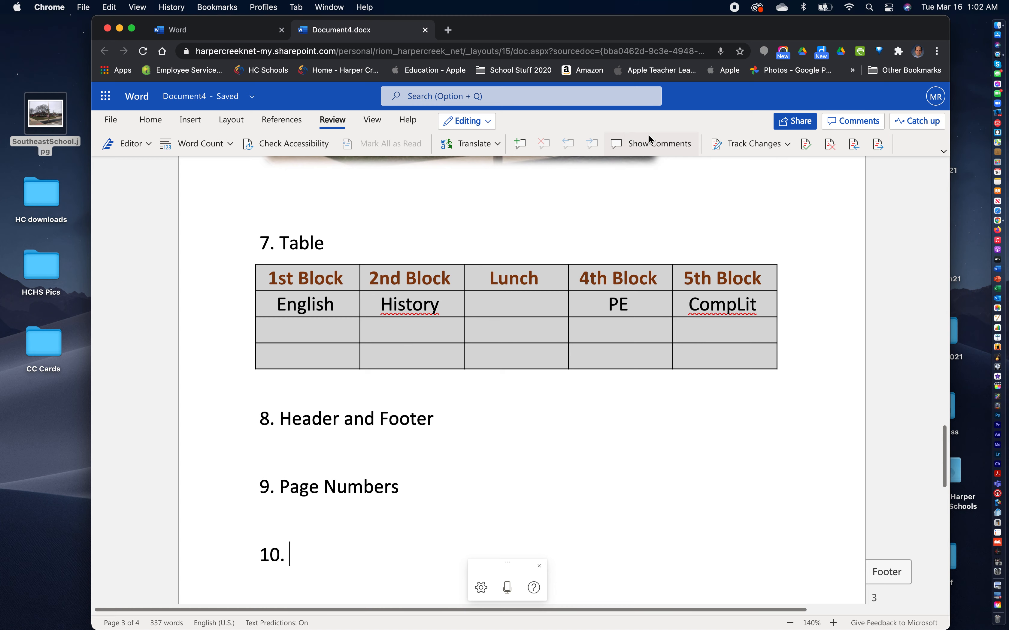
click(370, 125)
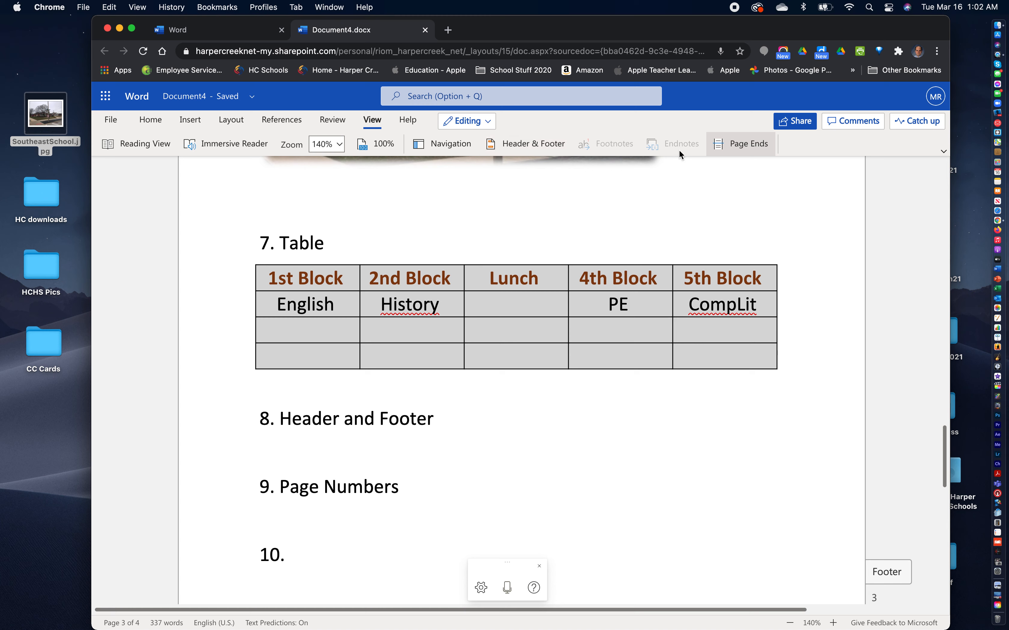
click(408, 122)
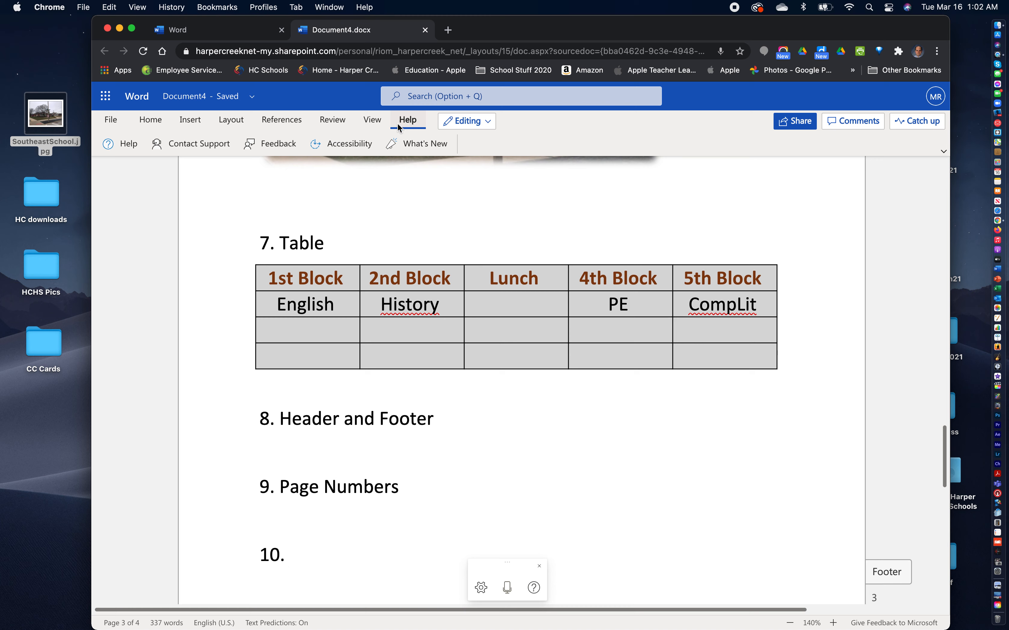
click(126, 144)
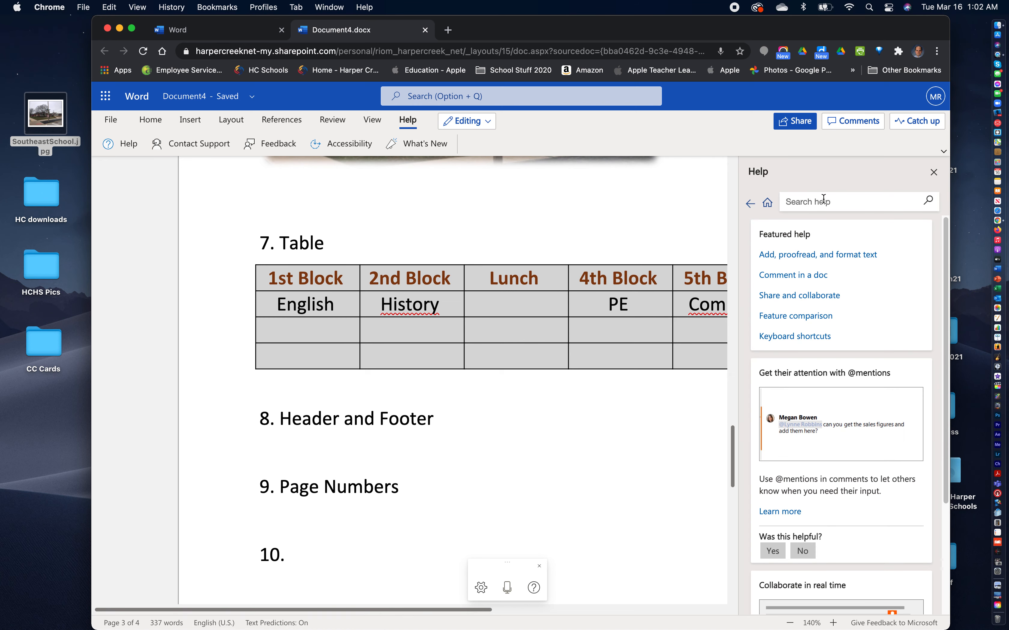
click(933, 172)
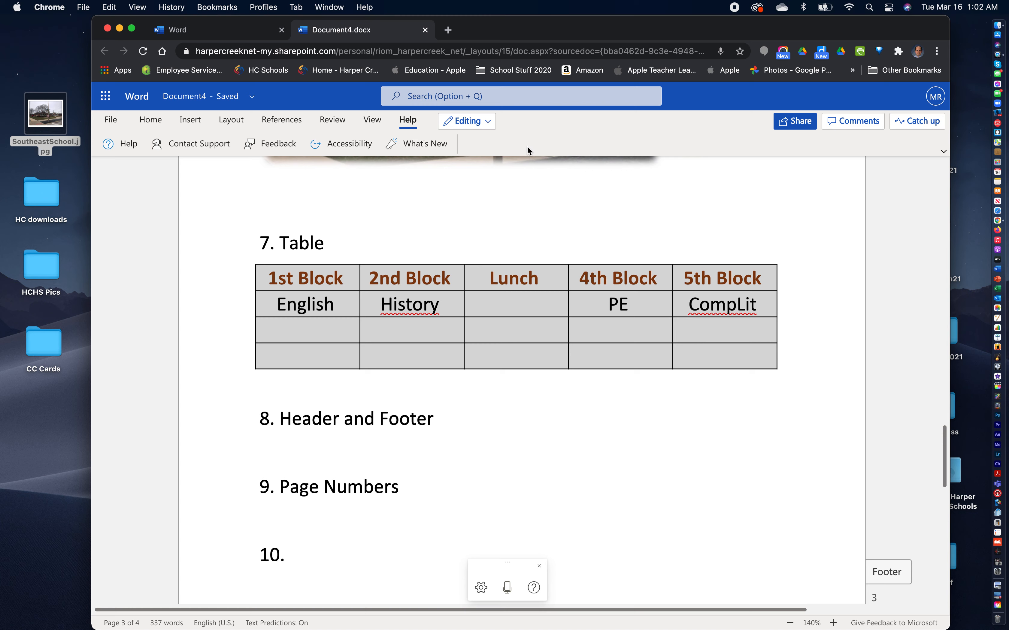
click(150, 122)
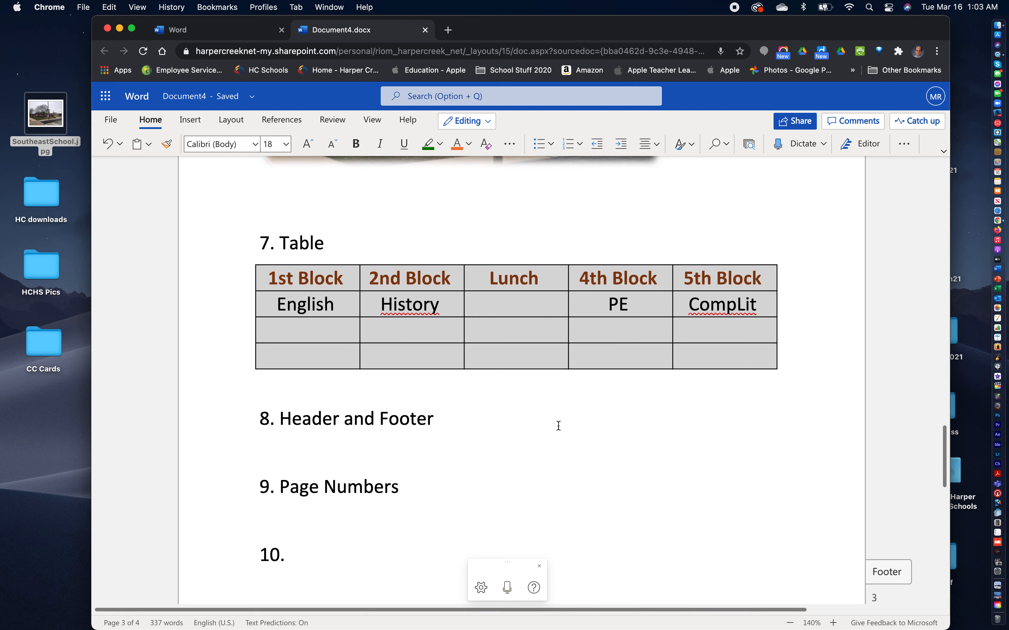
Step: Copy the first Computer literacy paragraph under item 4, Paragraphs
scroll(590, 399, up, 15)
scroll(573, 262, up, 10)
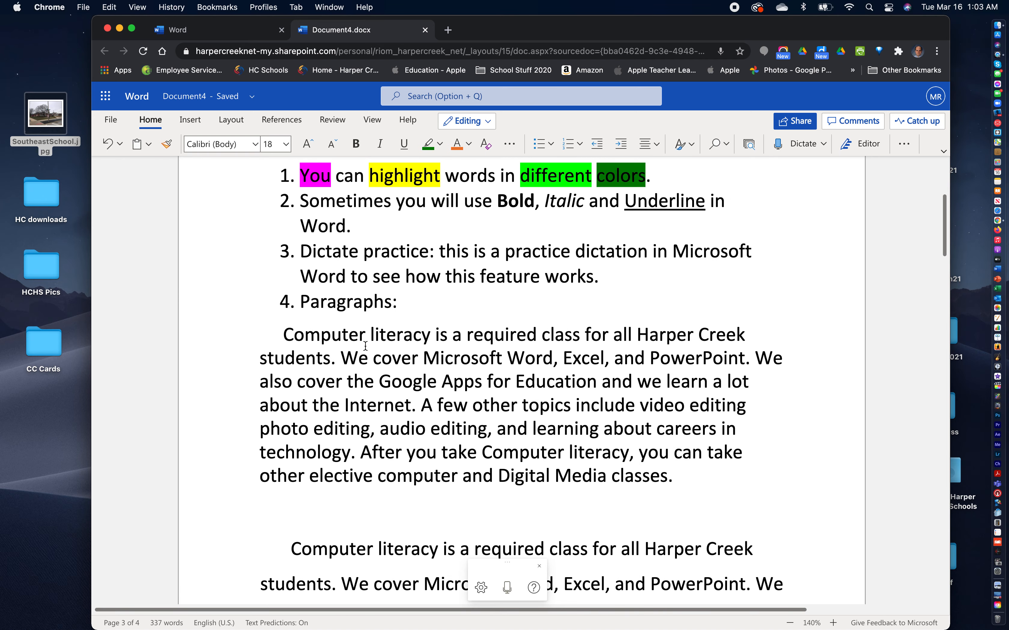
drag(530, 378, 728, 472)
key(super+c)
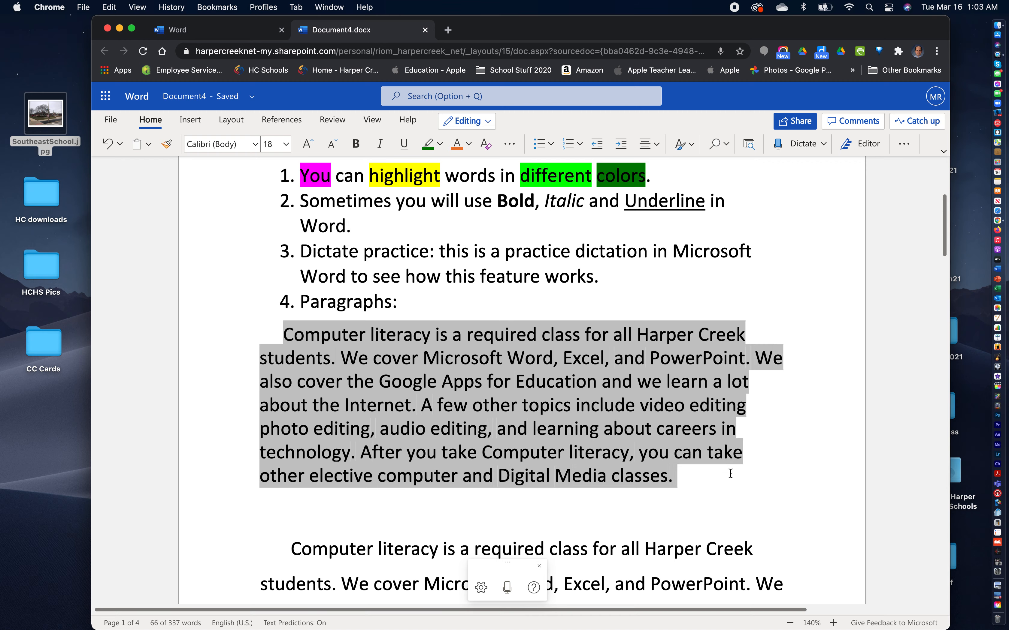
Step: Title item 10 Format Painter and paste the copied Computer literacy paragraph beneath it
scroll(802, 430, down, 15)
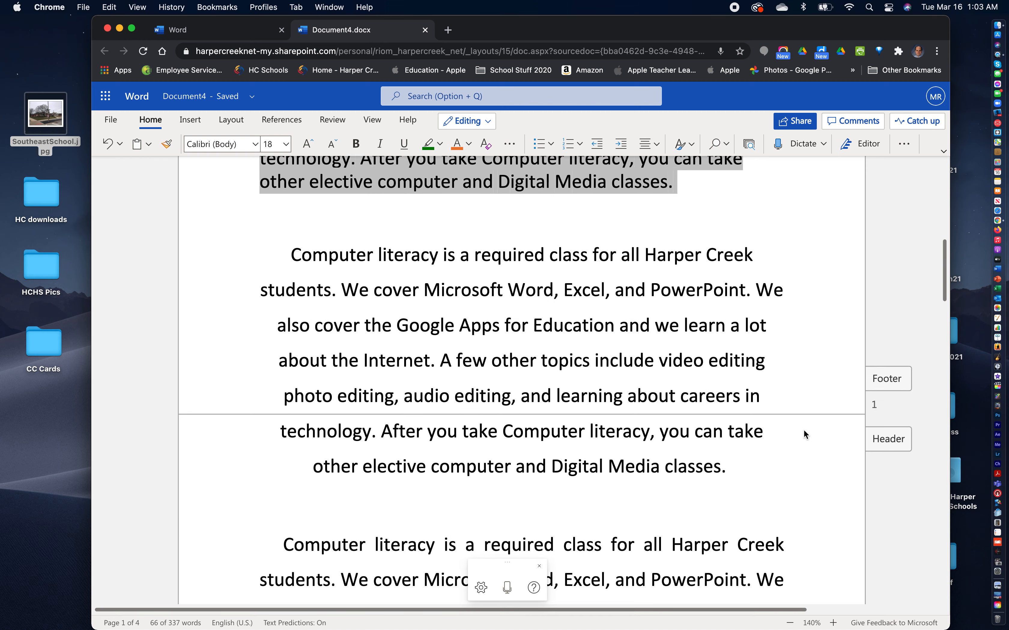
scroll(803, 431, down, 10)
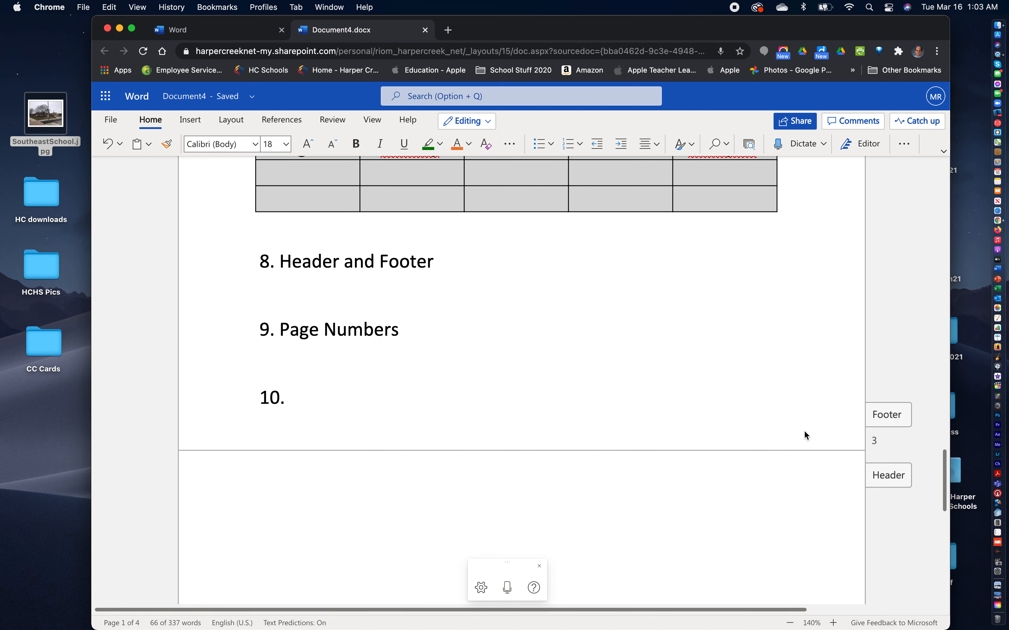
click(332, 398)
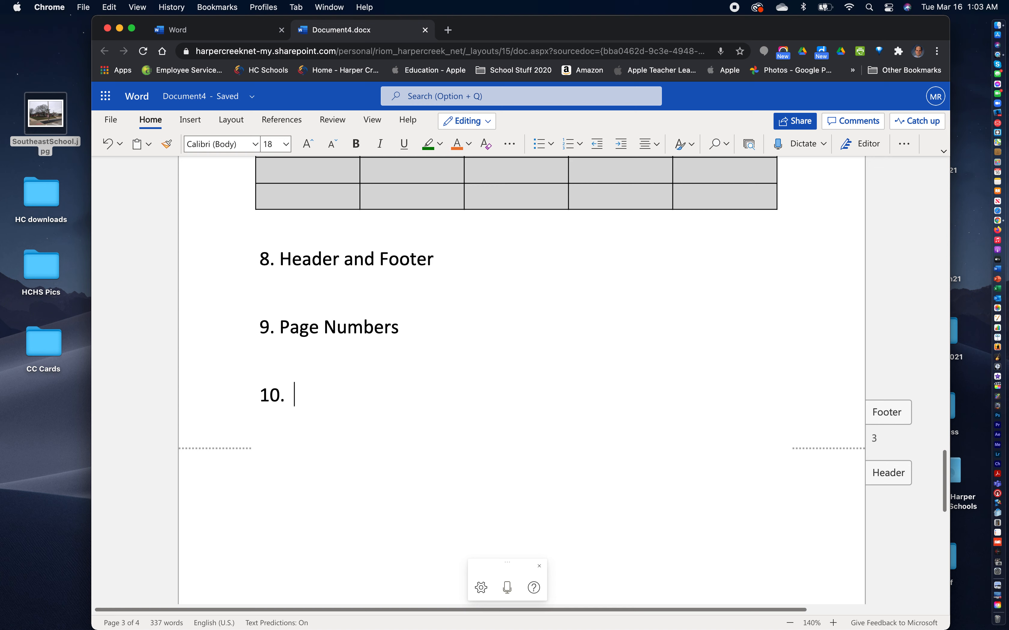
text(Format Painter)
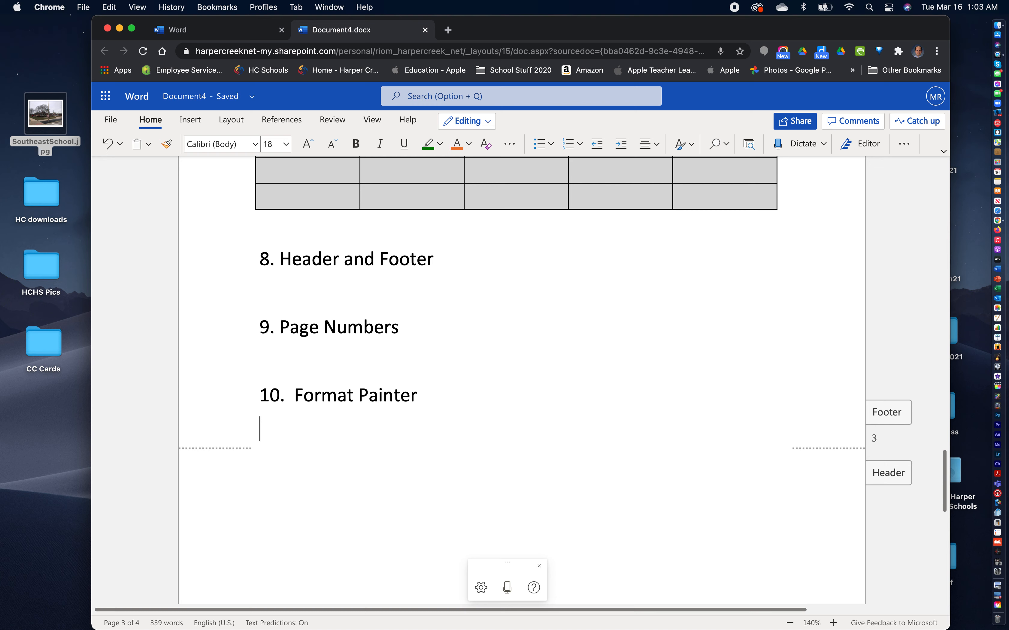
key(Return)
key(super+v)
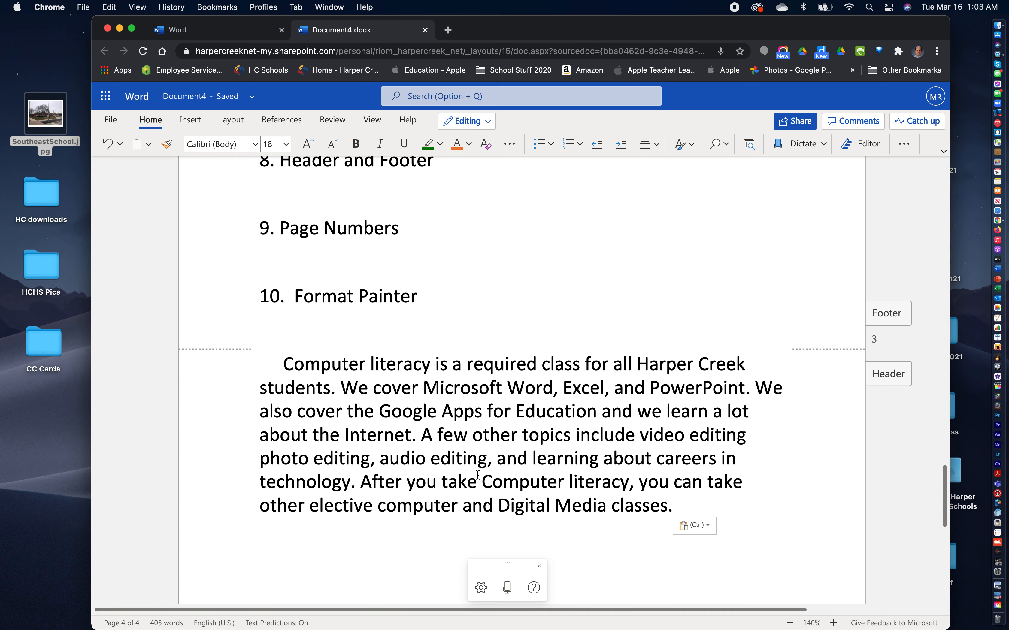
Step: Set the font of the justified Computer literacy paragraph under item 4 to Times New Roman
scroll(535, 315, up, 1)
scroll(535, 315, up, 20)
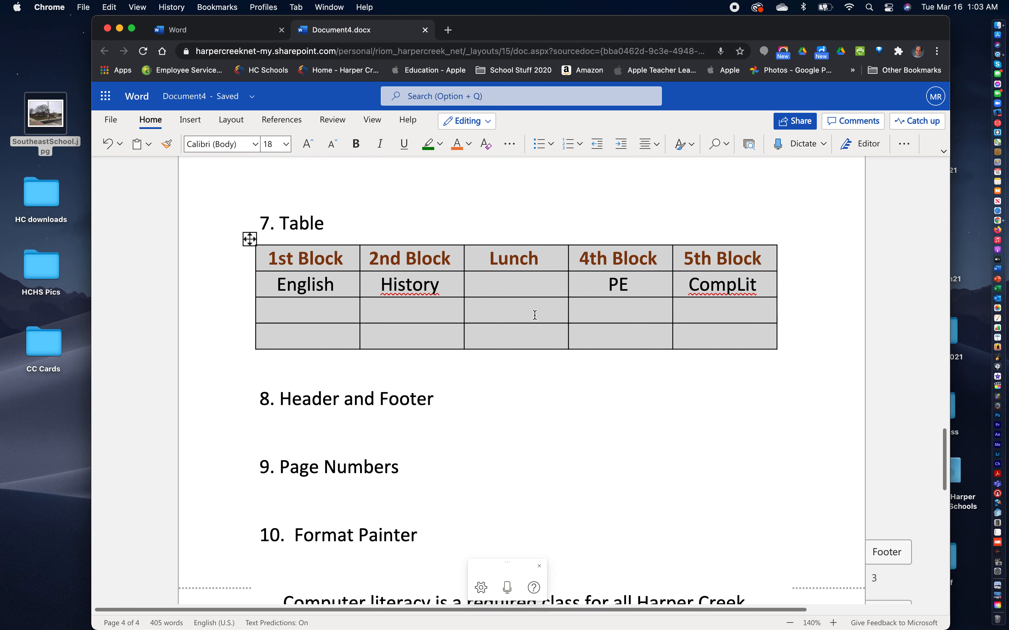
scroll(534, 315, up, 10)
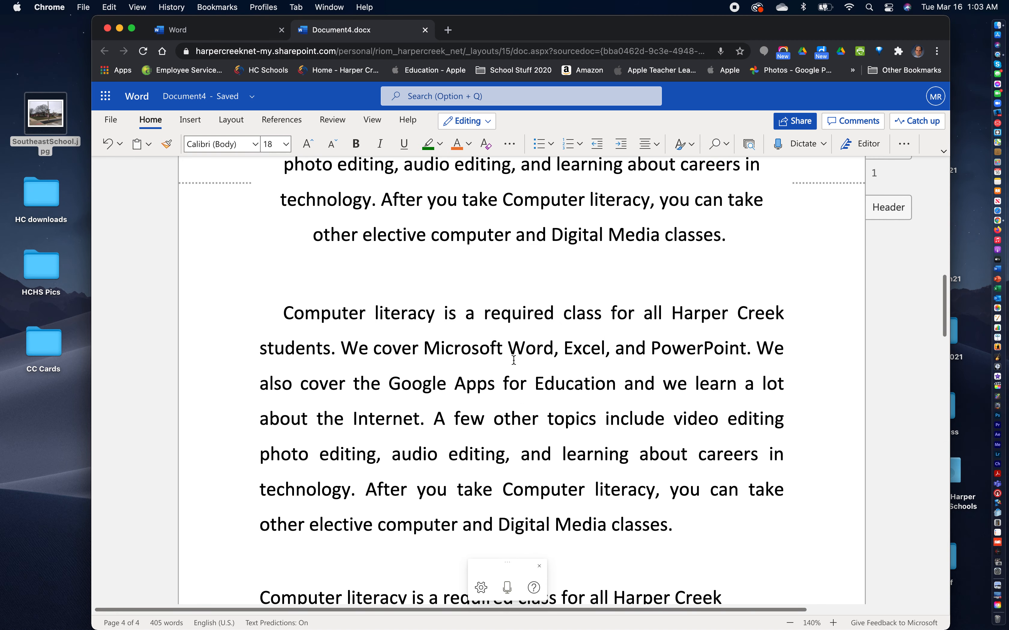
drag(283, 313, 720, 524)
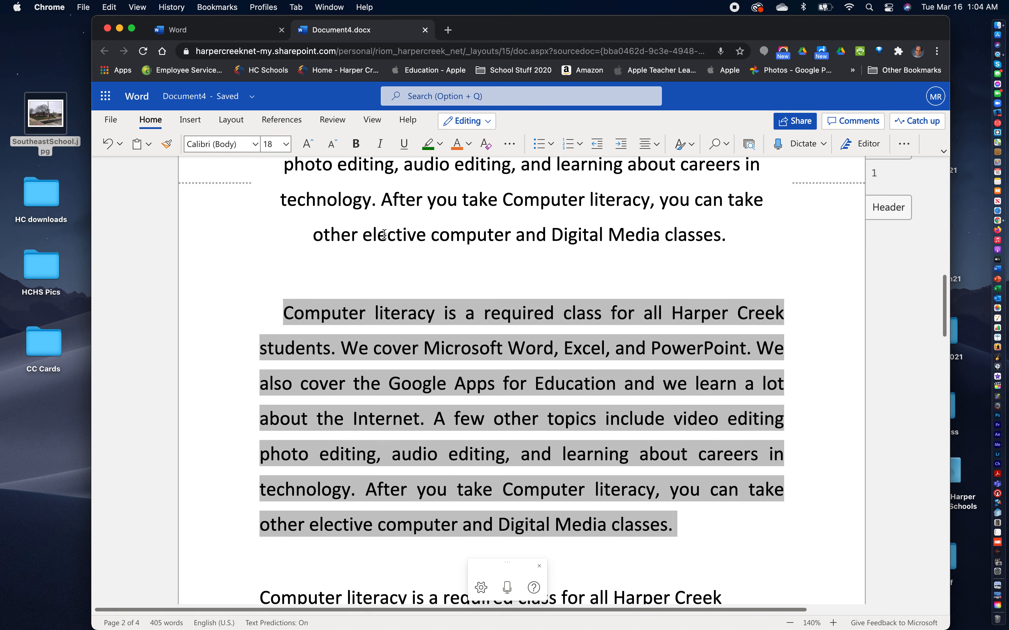
click(254, 144)
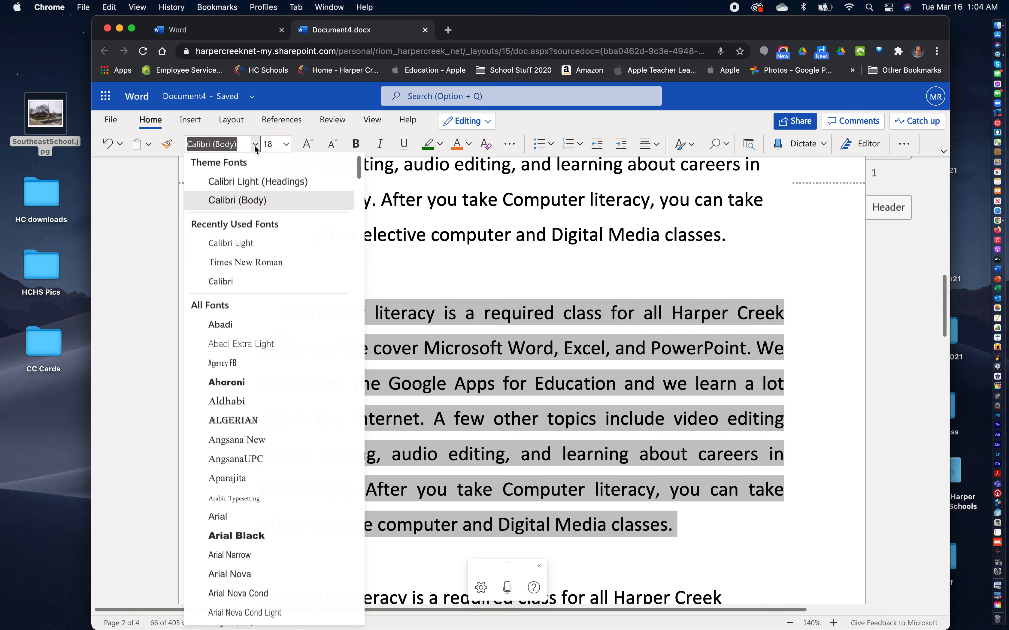
click(241, 263)
click(805, 369)
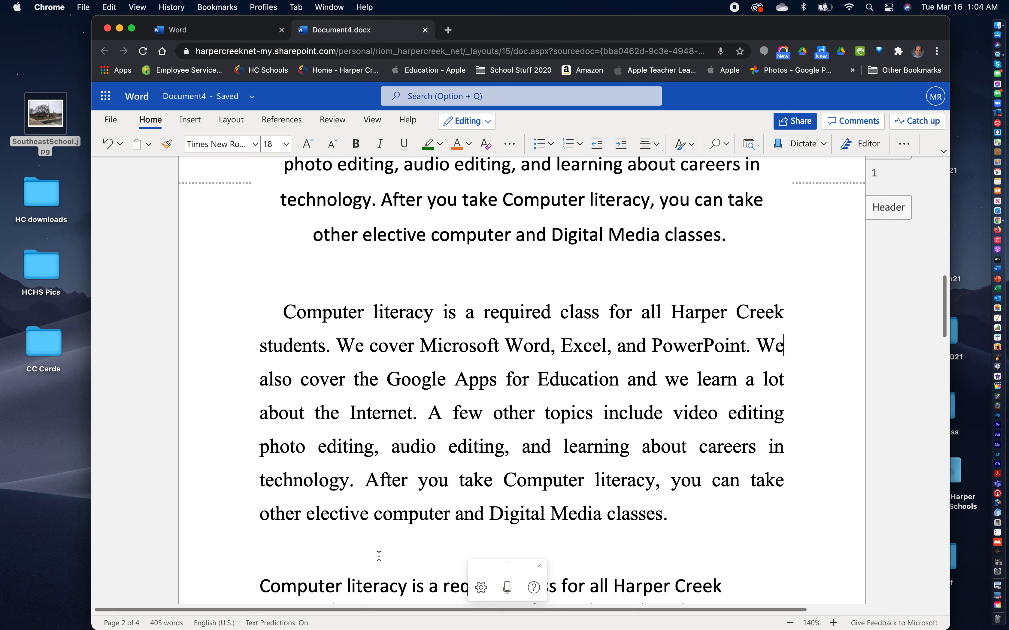
Step: Use Format Painter to copy the justified Times New Roman paragraph's formatting onto the Computer literacy paragraph under item 10
click(334, 313)
click(167, 146)
scroll(538, 405, down, 15)
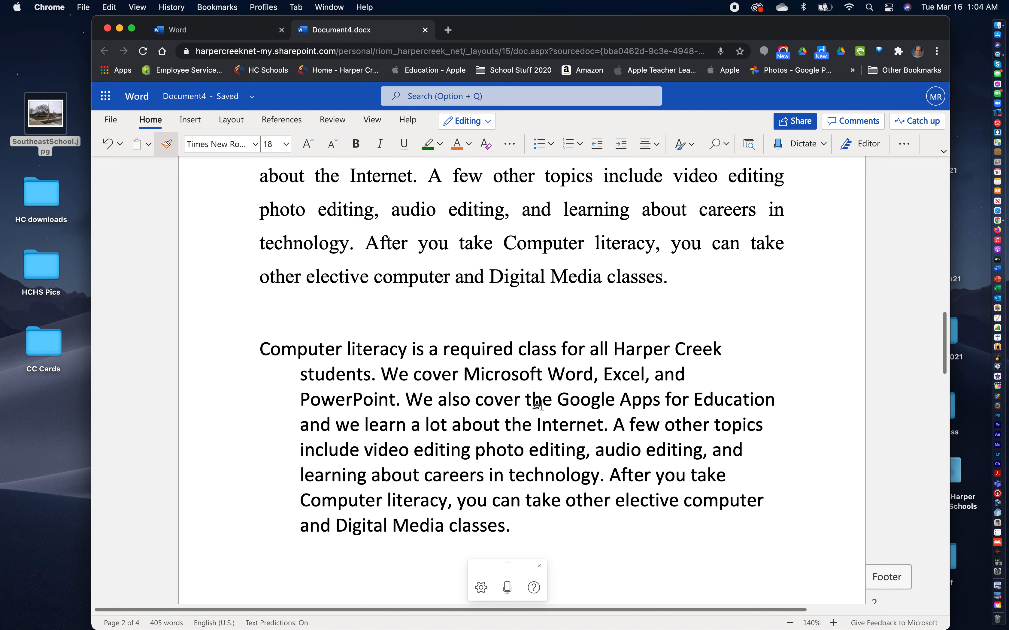
scroll(537, 405, down, 15)
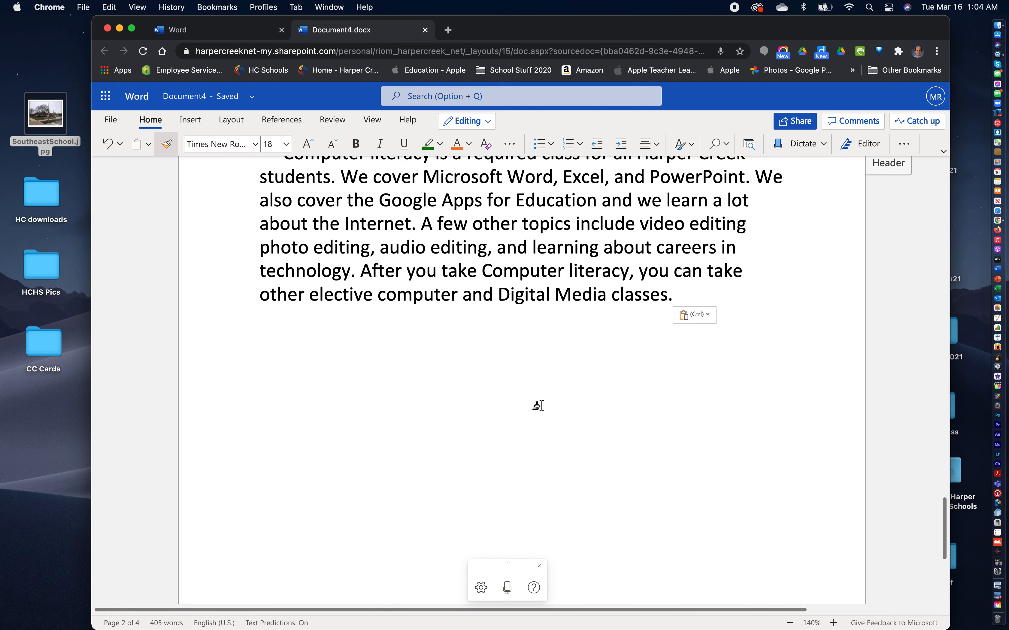
scroll(538, 405, up, 4)
scroll(538, 406, up, 2)
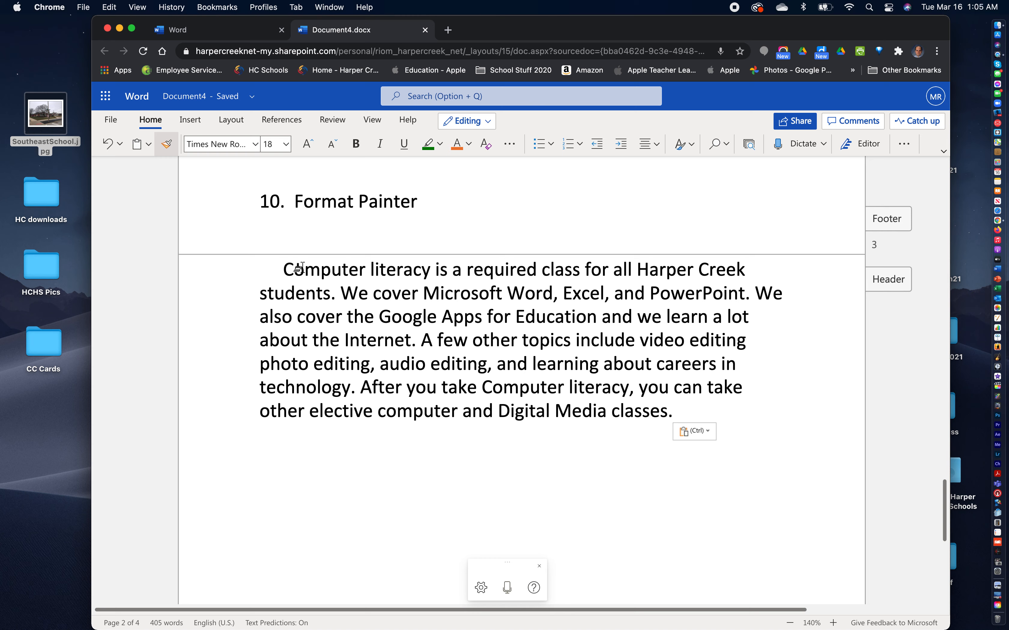
mouse_move(294, 270)
mouse_down()
mouse_move(576, 340)
mouse_move(626, 387)
mouse_move(719, 428)
mouse_up()
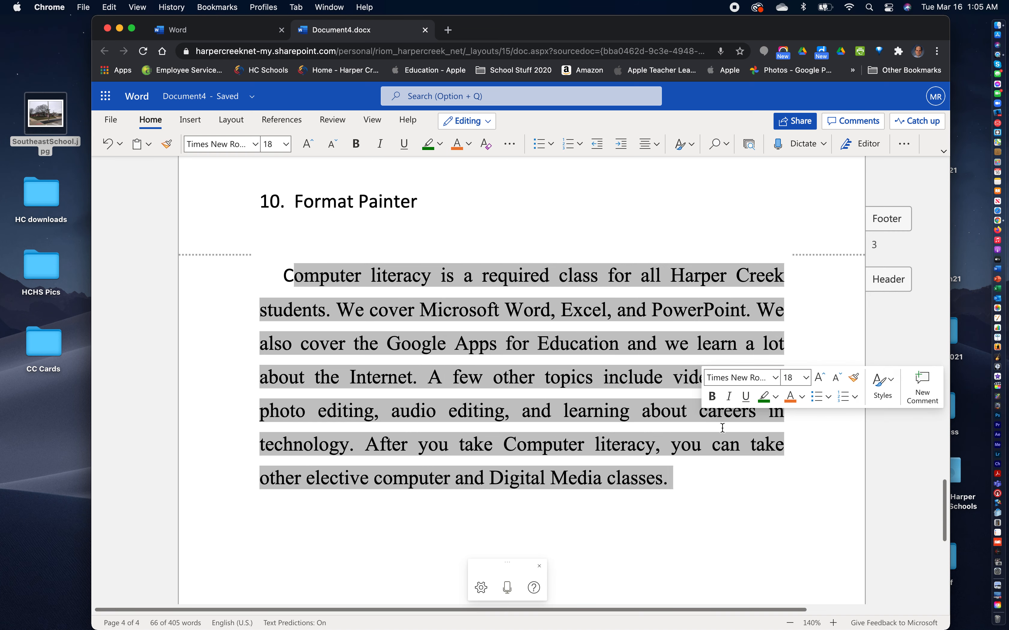
click(710, 529)
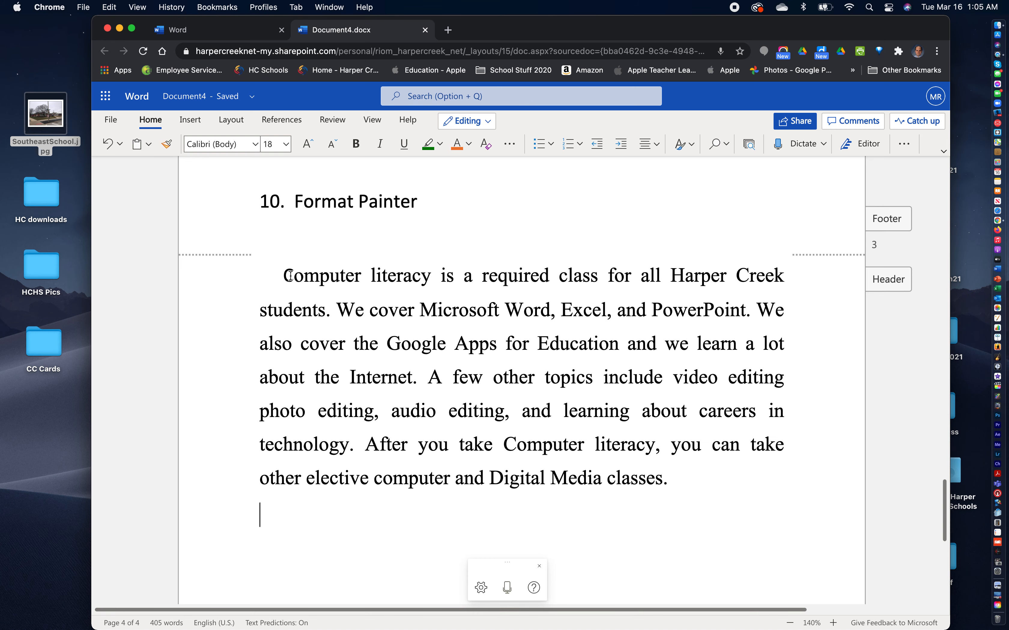
Step: Use Format Painter to apply the Calibri formatting of the initial letter C to the whole first word, Computer, under item 10
drag(285, 275, 293, 276)
click(167, 145)
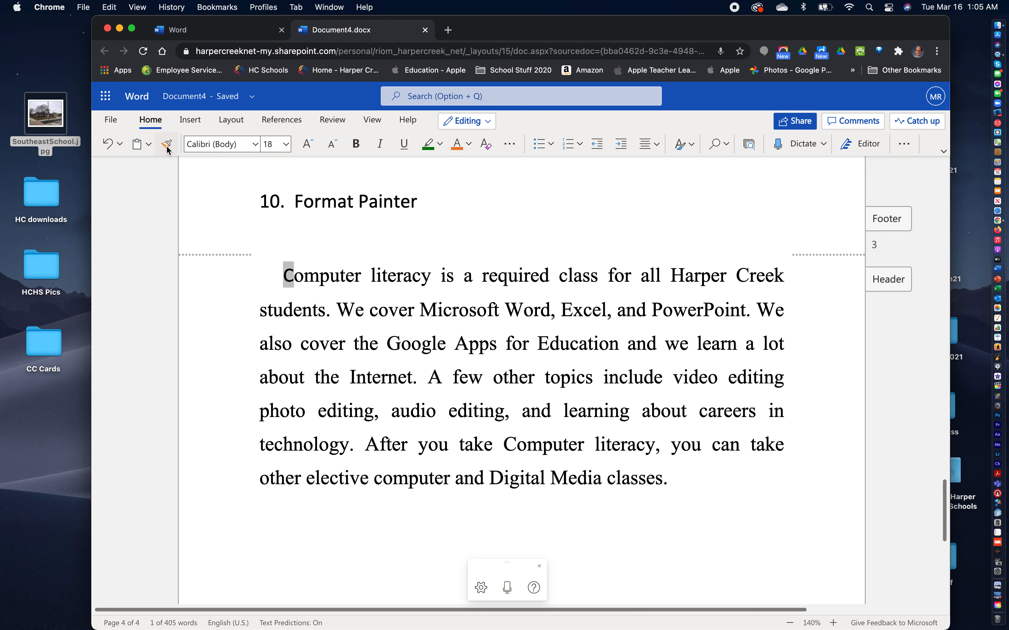
click(332, 276)
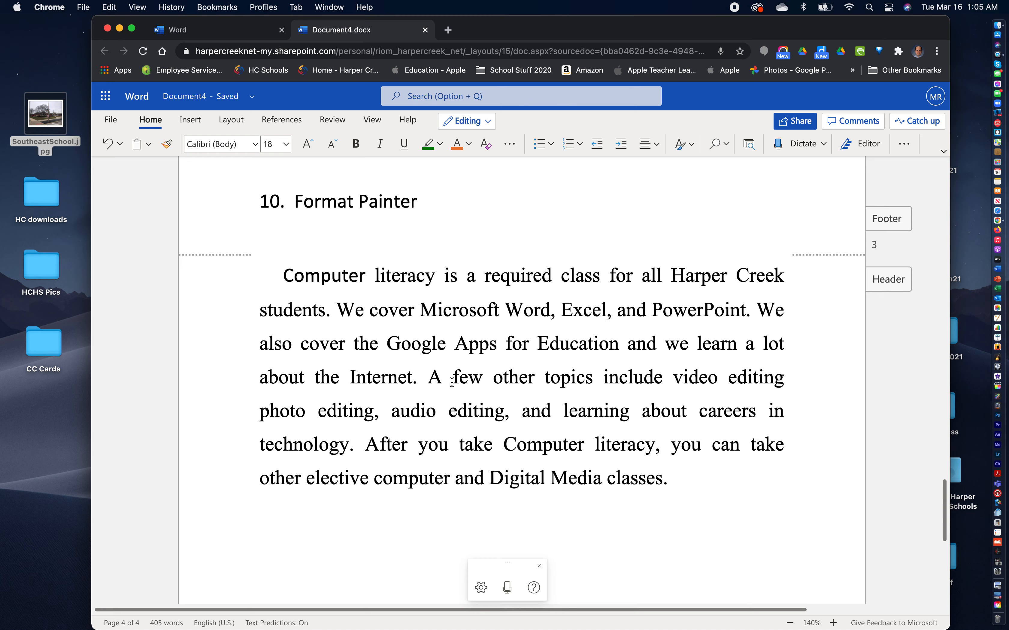
click(716, 505)
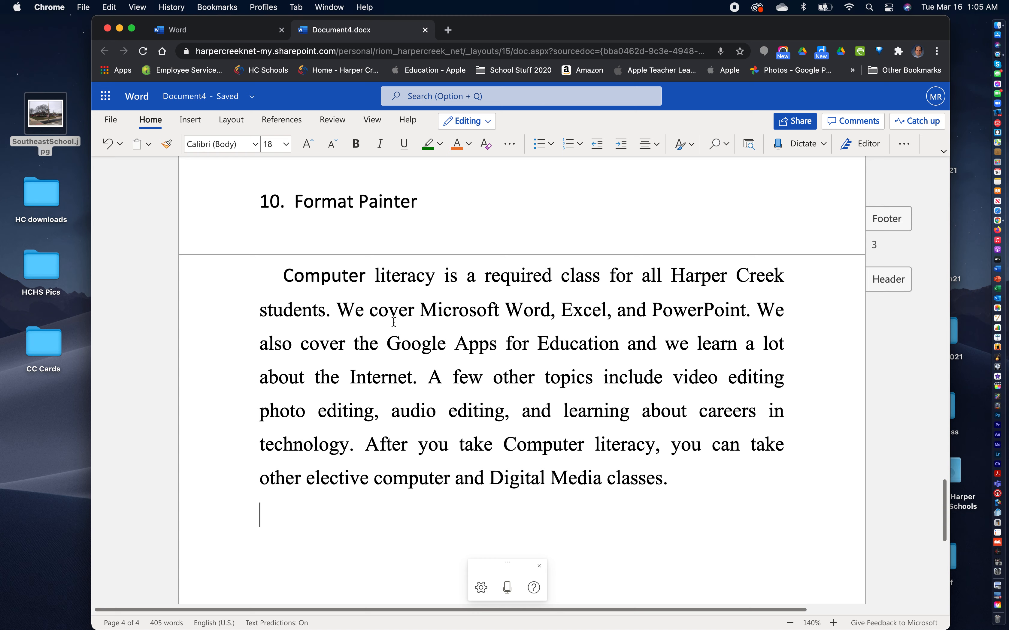
click(389, 311)
Step: Make the labels Dictate practice in item 3 and Paragraphs: in item 4 of the numbered list bold
scroll(728, 491, up, 1)
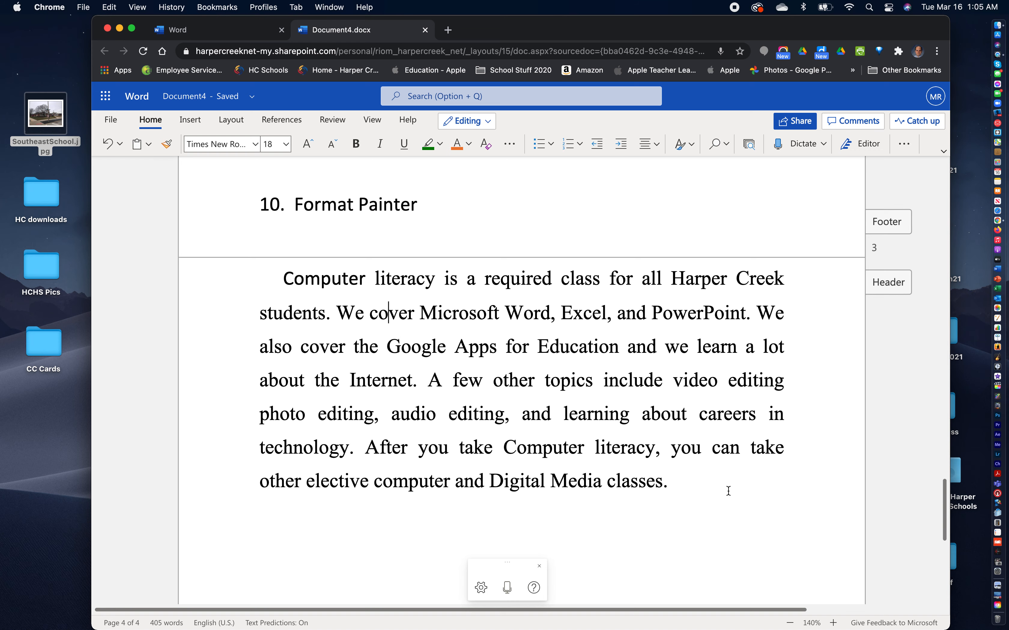
scroll(728, 490, down, 4)
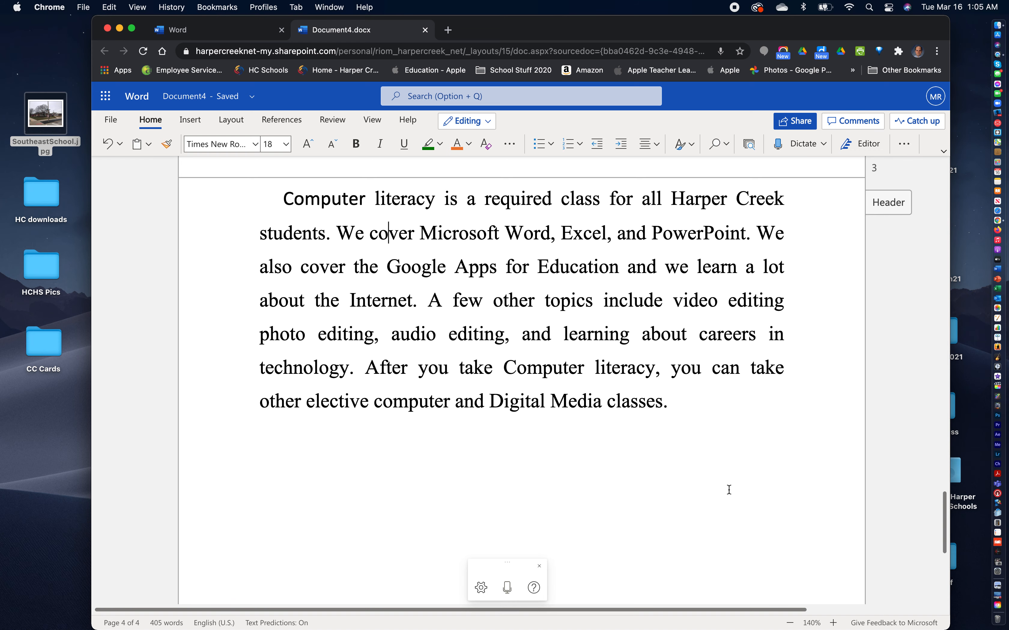
scroll(728, 489, up, 8)
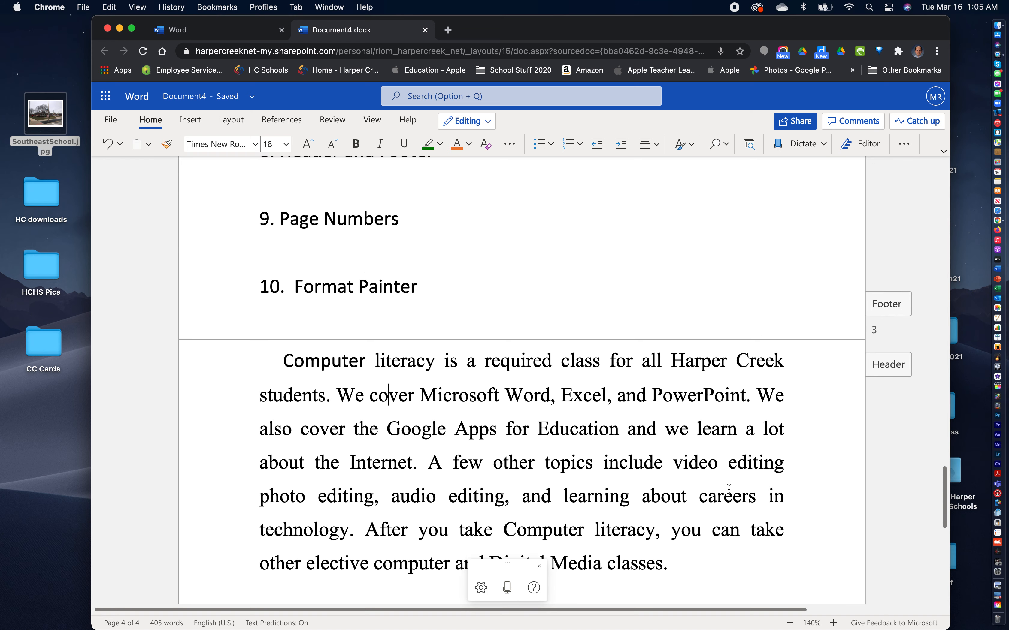
scroll(728, 489, up, 8)
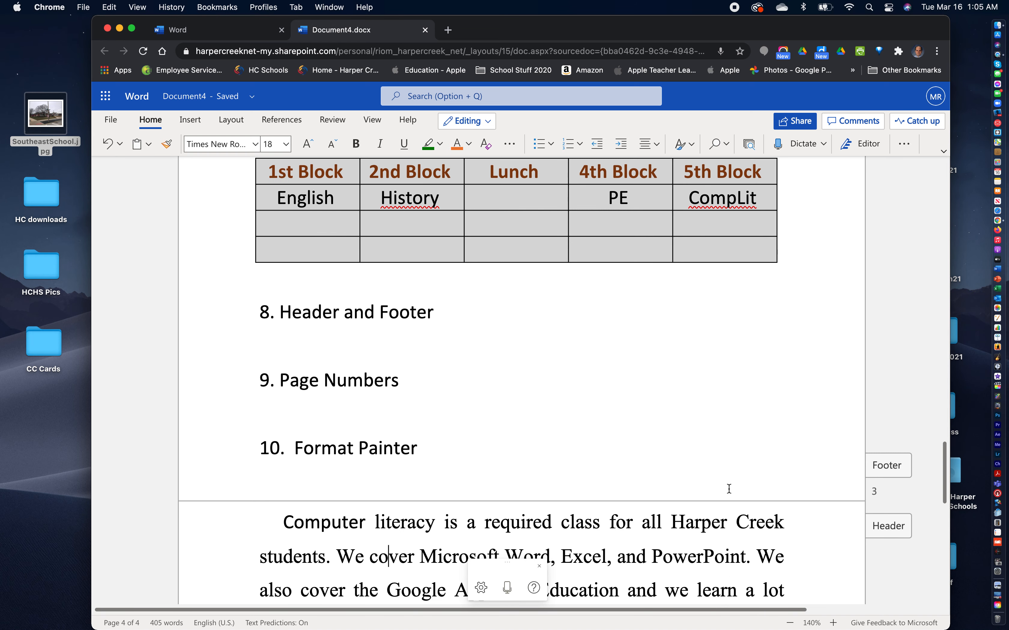
scroll(729, 489, up, 1)
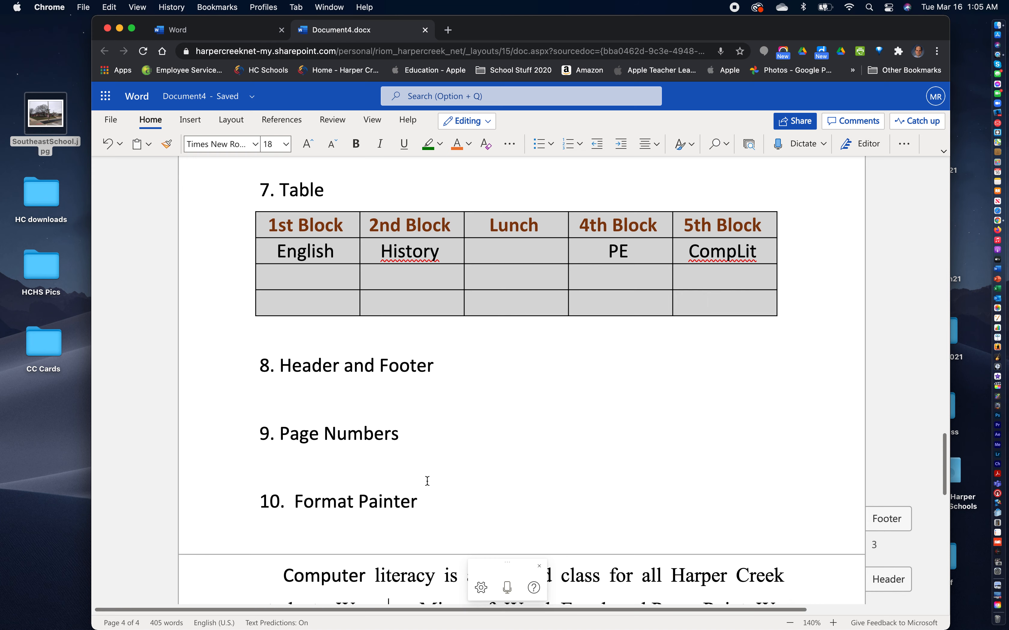
scroll(427, 484, up, 6)
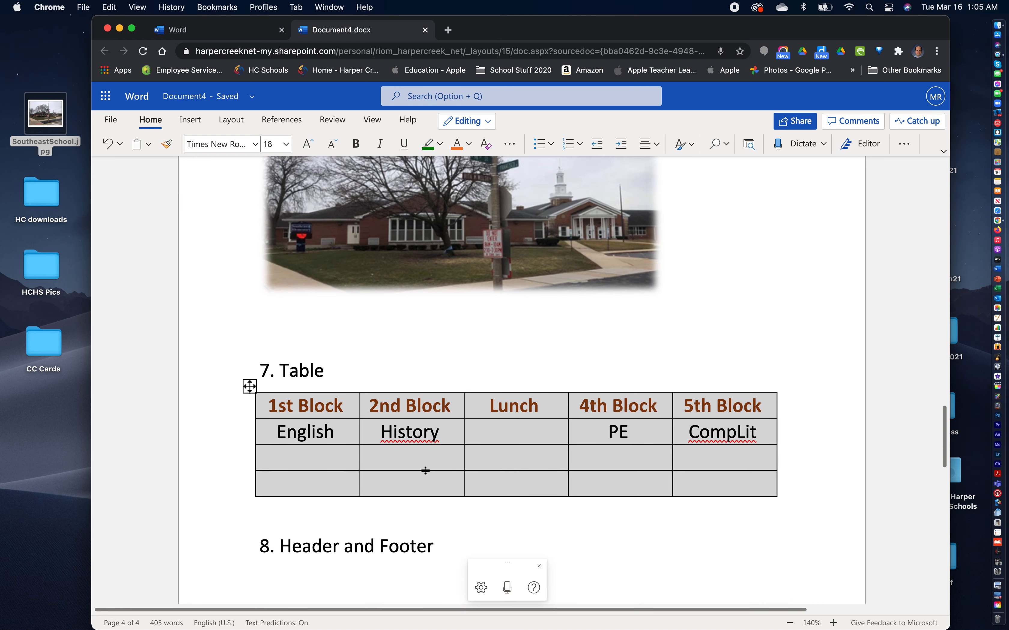
scroll(425, 471, up, 8)
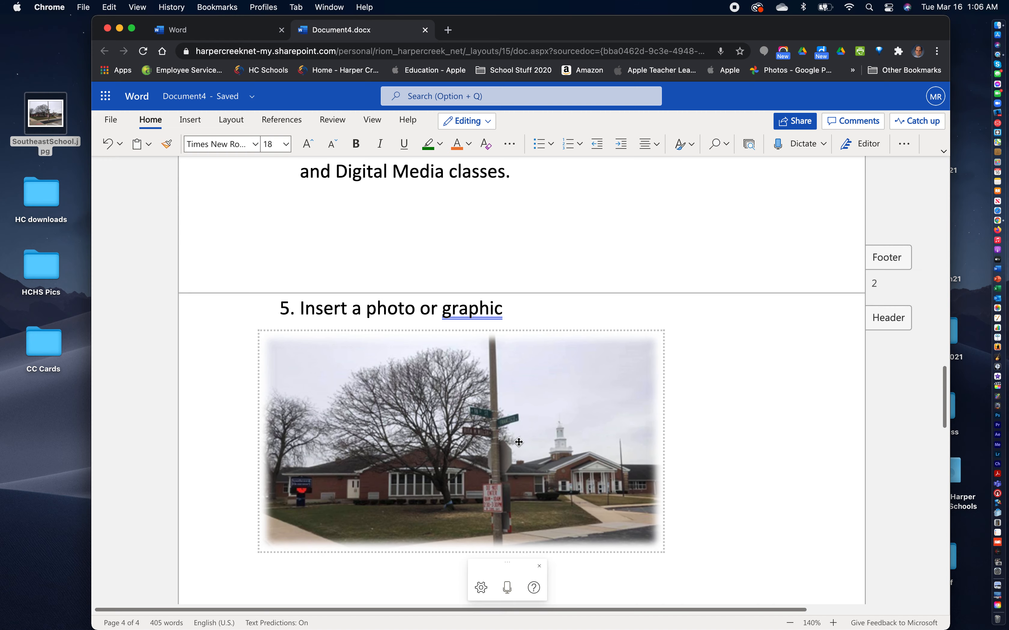
scroll(519, 442, up, 14)
scroll(518, 442, up, 20)
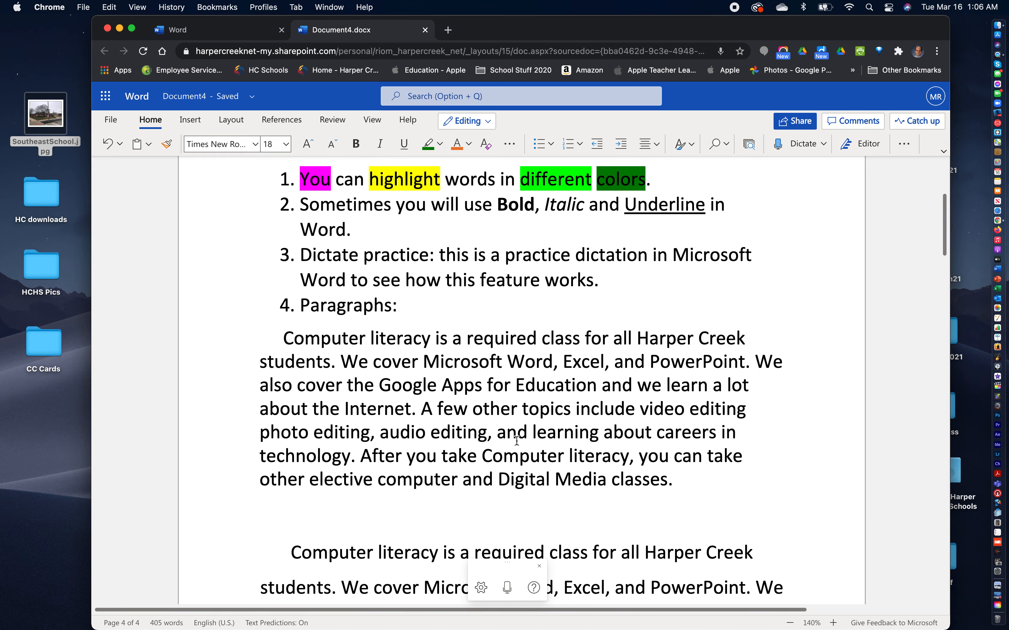
scroll(517, 441, up, 1)
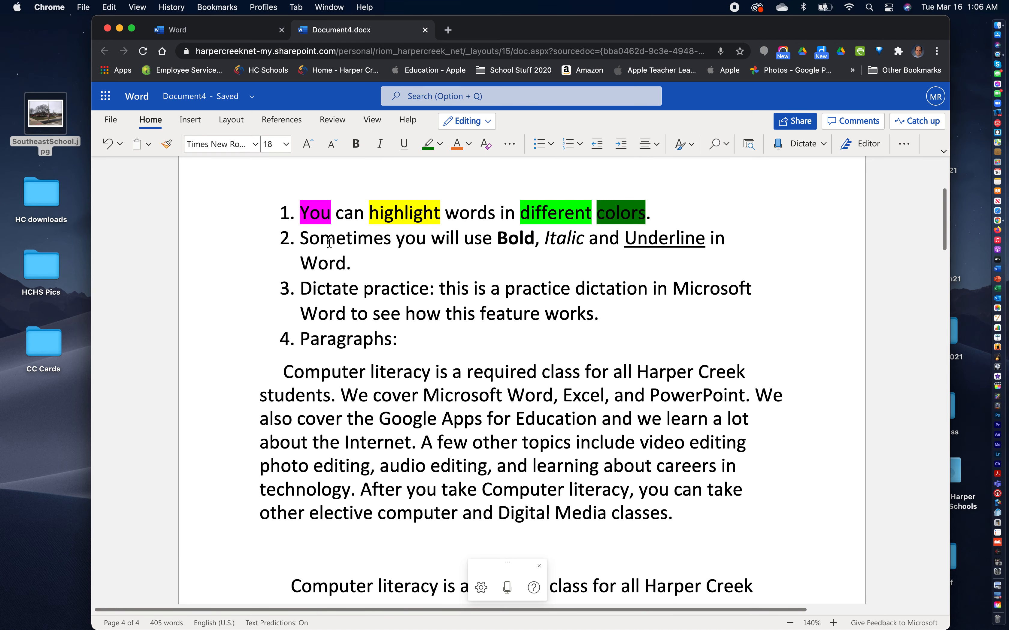
drag(303, 288, 429, 290)
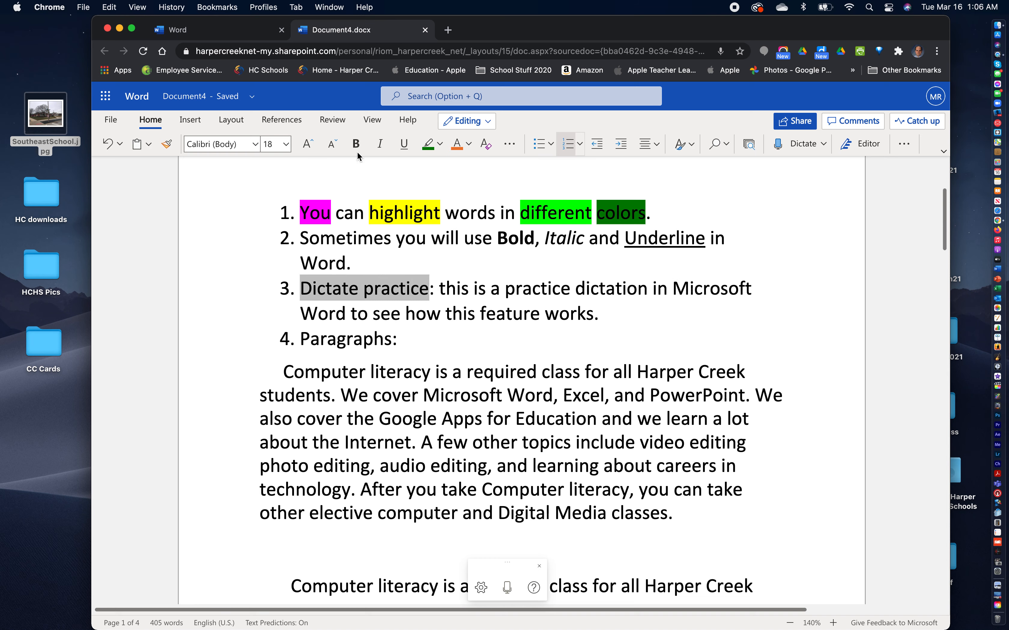
click(356, 146)
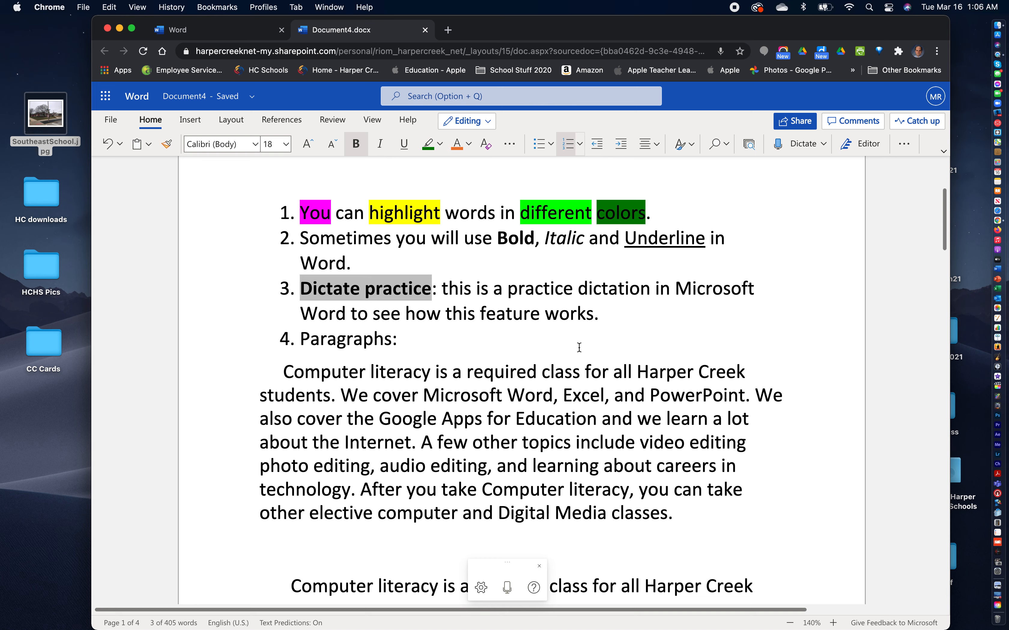
drag(303, 338, 397, 336)
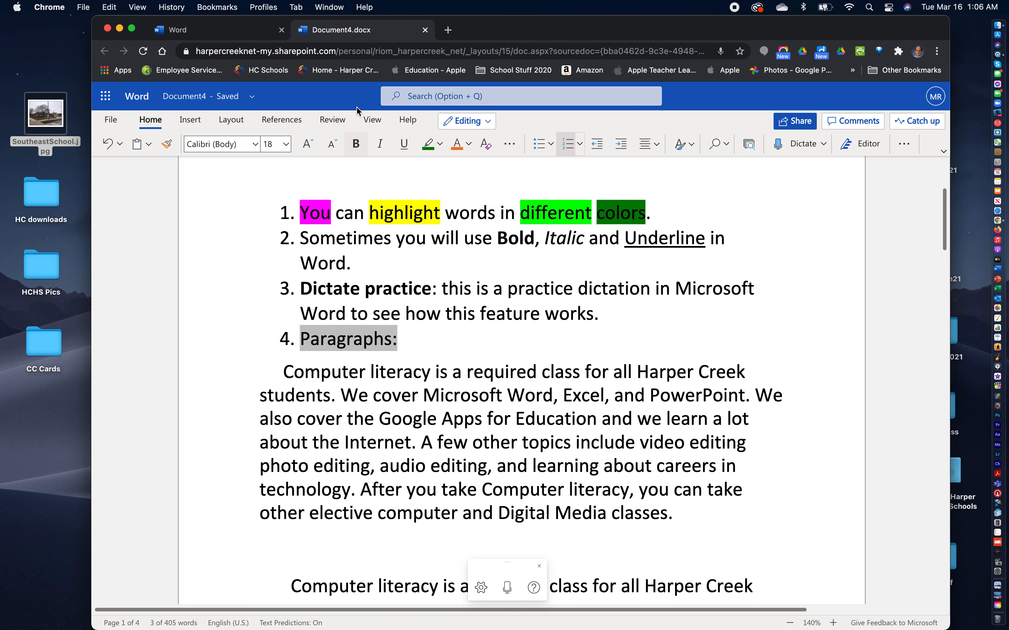
click(357, 145)
click(576, 341)
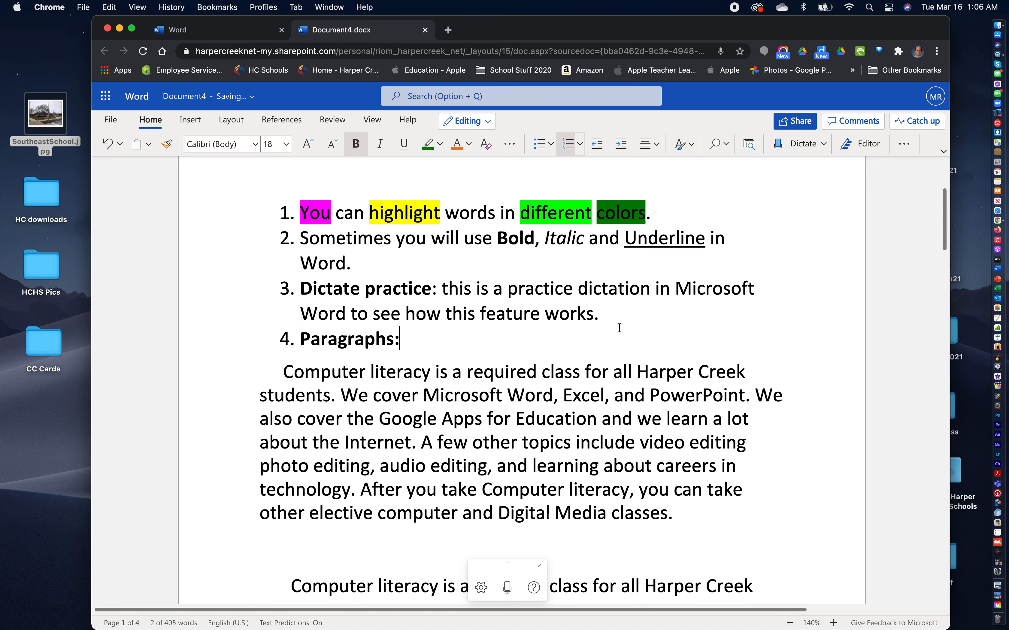
Step: Try to save an online copy named with the author's surname followed by WordTest, browsing the OneDrive folders for a location
scroll(664, 316, up, 5)
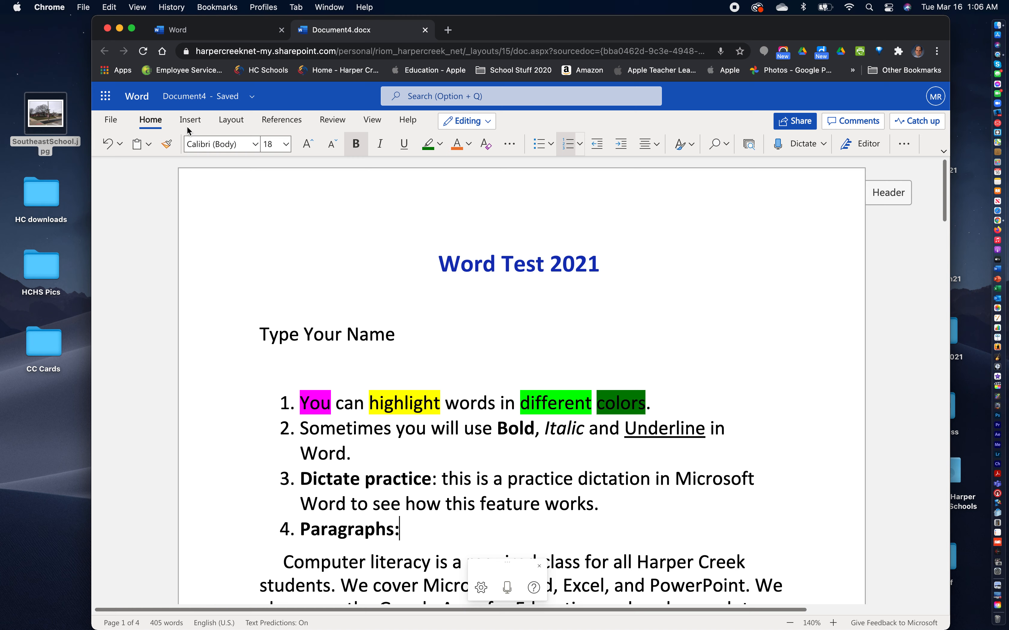
click(110, 121)
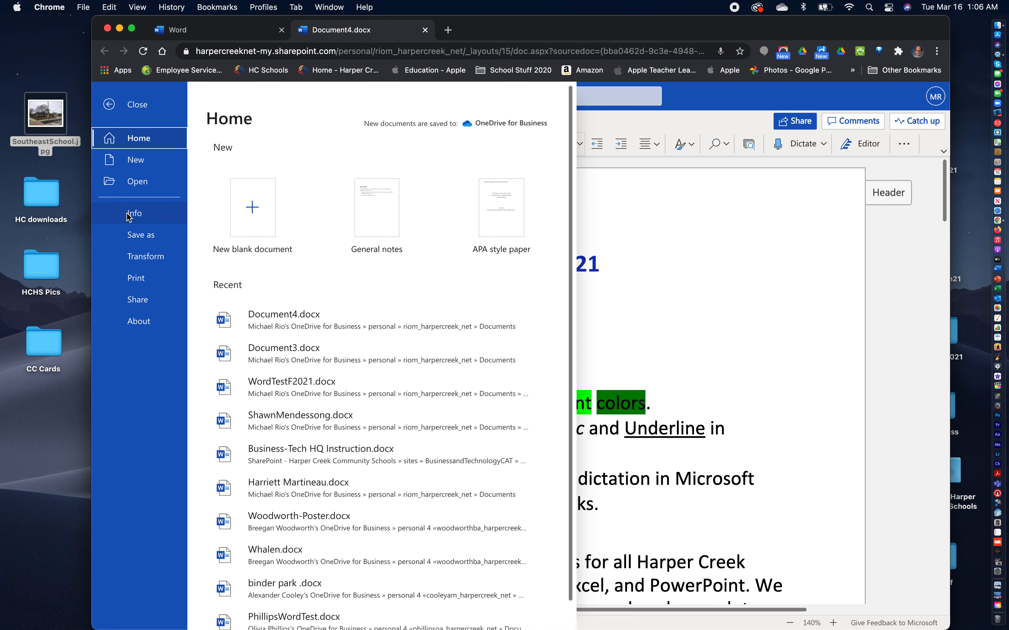
click(142, 235)
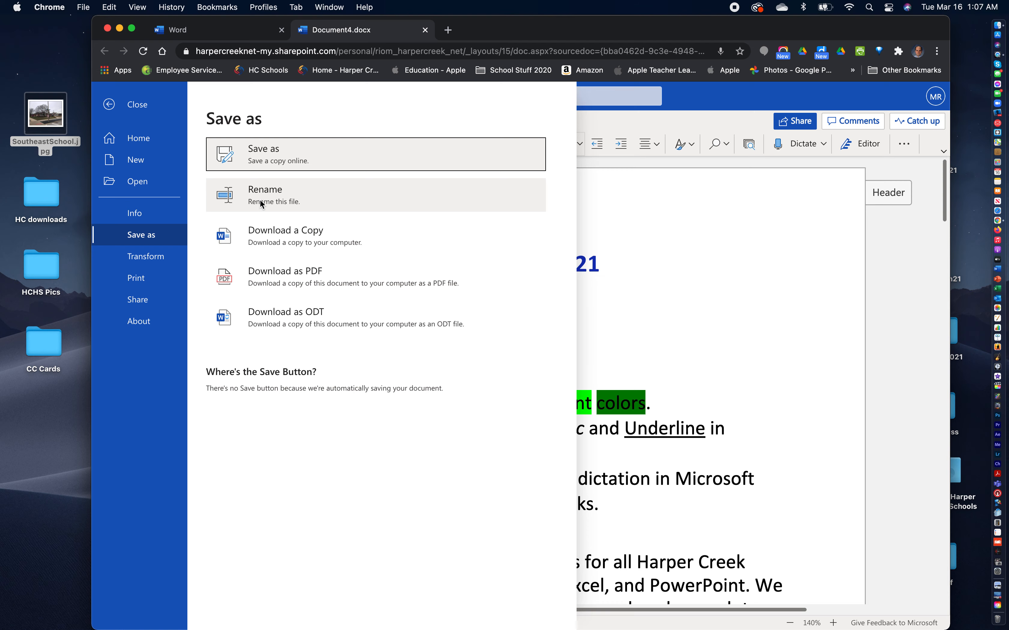
click(260, 150)
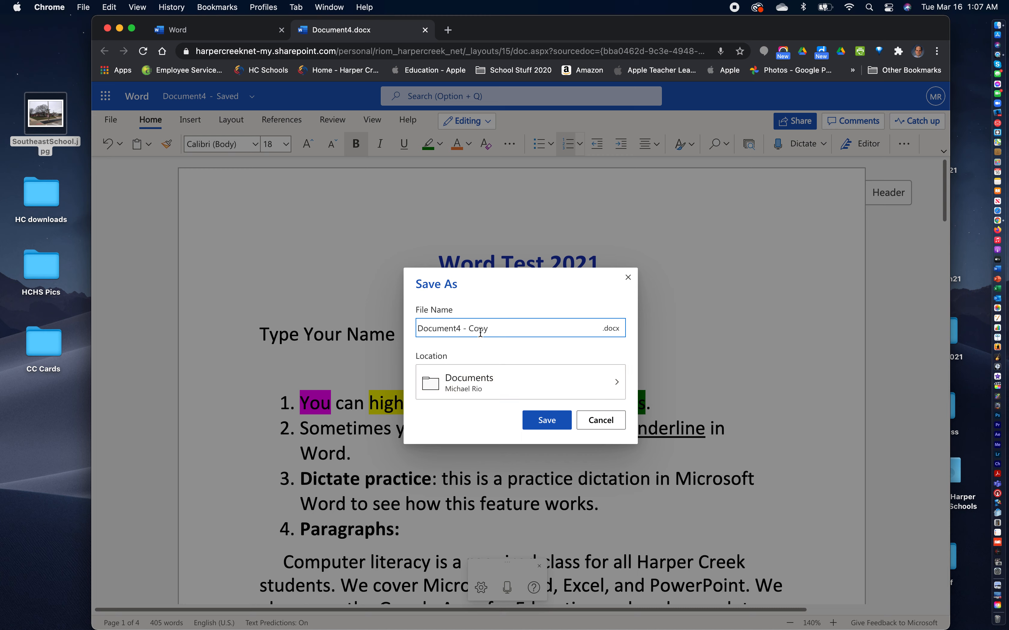
key(BackSpace)
key(BackSpace)
key(BackSpace)
key(BackSpace)
key(BackSpace)
key(BackSpace)
key(BackSpace)
key(BackSpace)
key(BackSpace)
key(BackSpace)
key(BackSpace)
key(BackSpace)
key(BackSpace)
key(BackSpace)
key(BackSpace)
key(BackSpace)
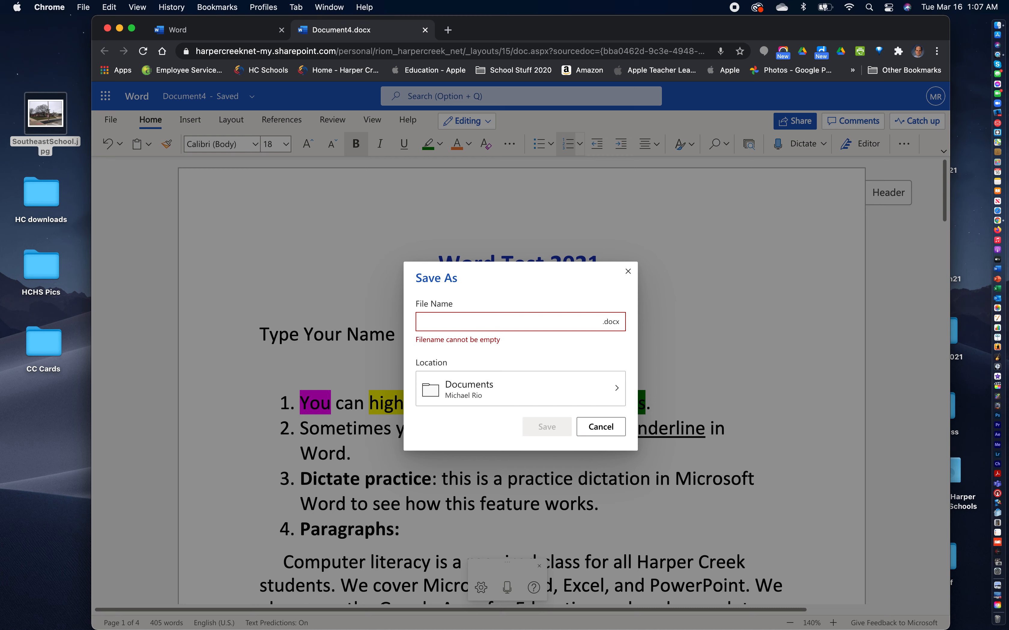
text(Rio)
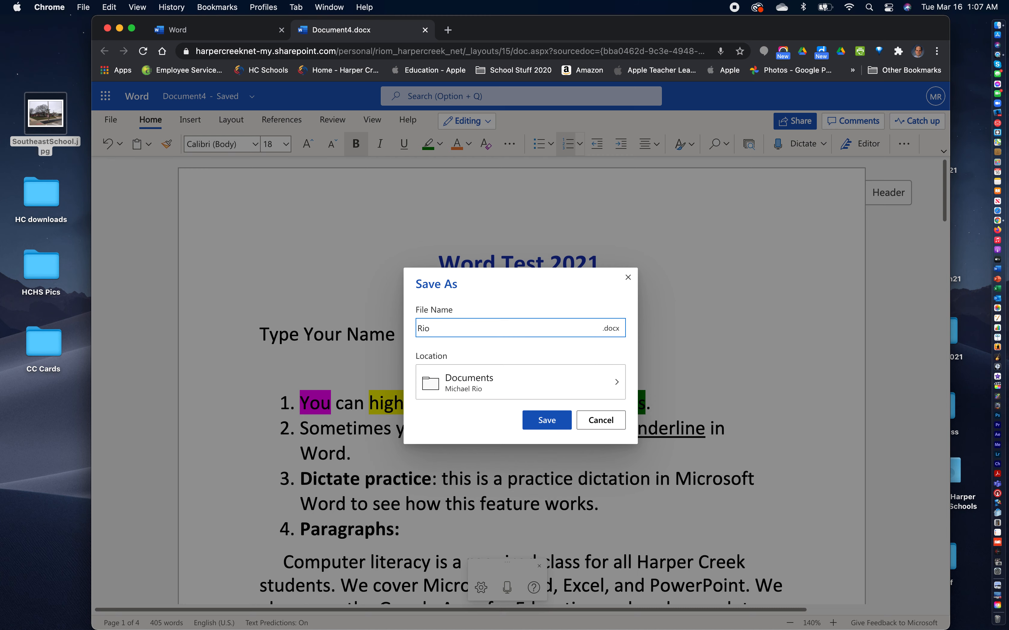
text(WordTest)
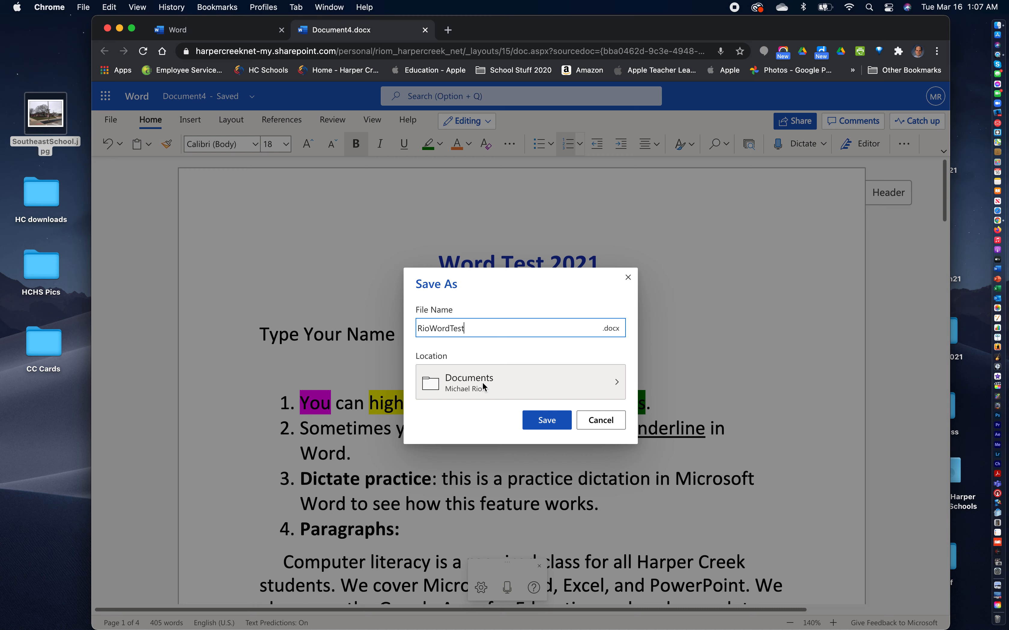
click(589, 384)
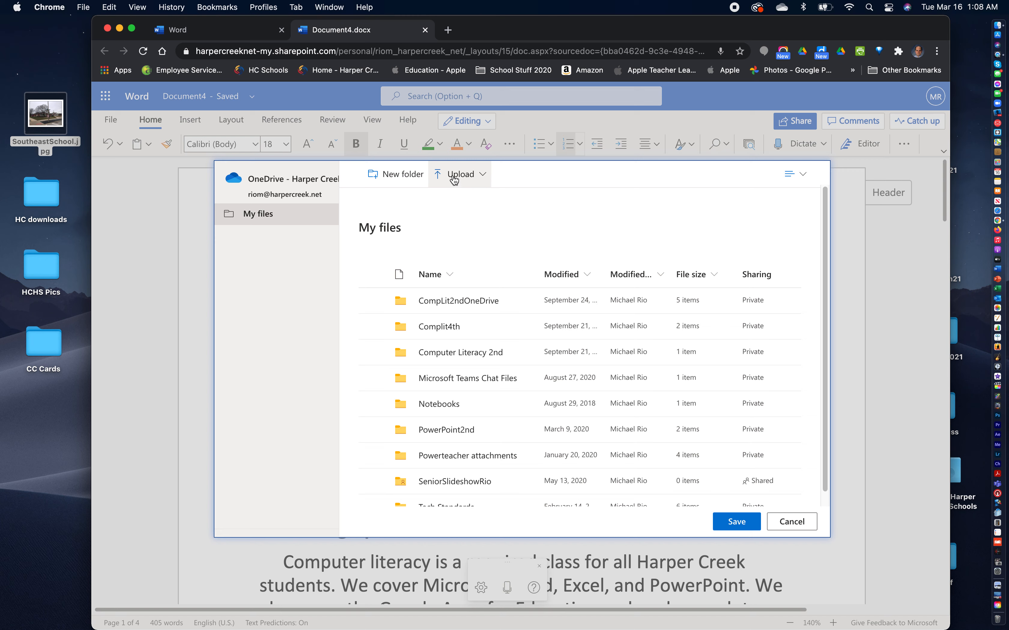
click(787, 523)
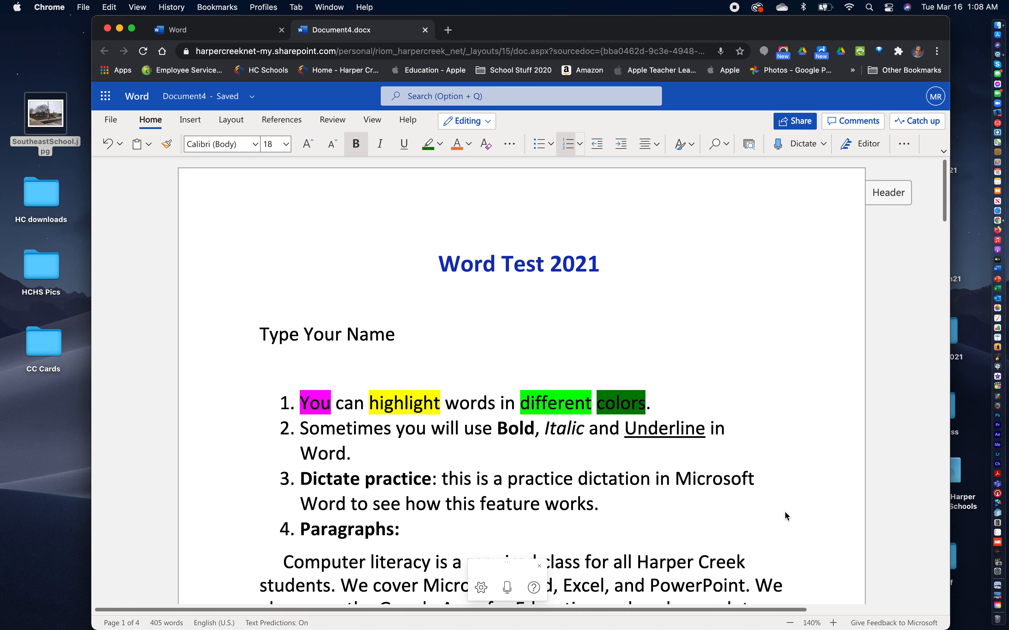
Step: Download a copy of Document4.docx to the computer and place it on the desktop below the CC Cards folder
click(111, 120)
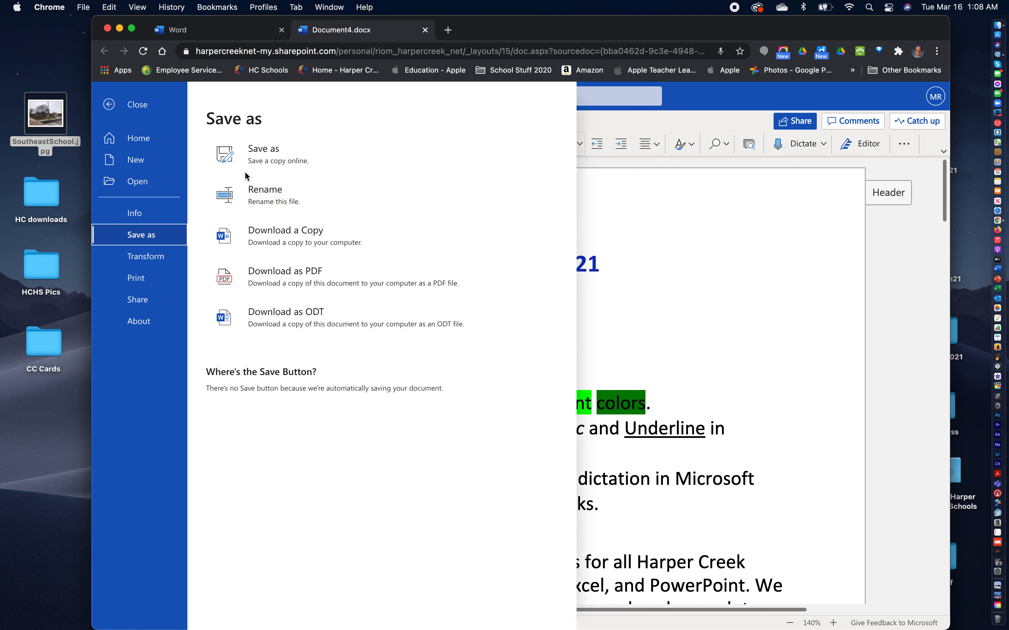
click(268, 235)
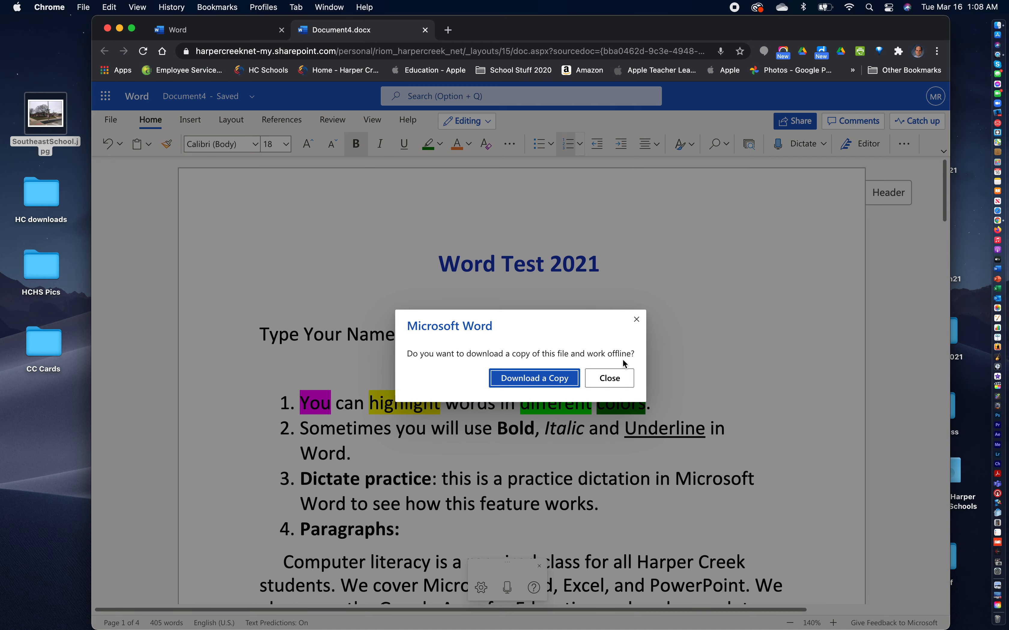
click(536, 378)
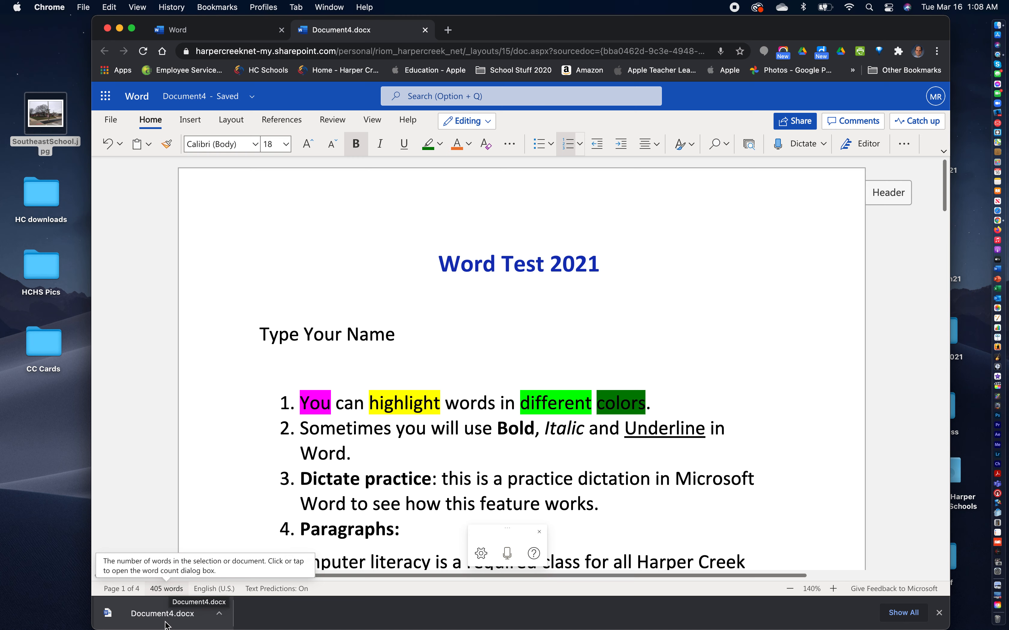
drag(158, 621, 41, 416)
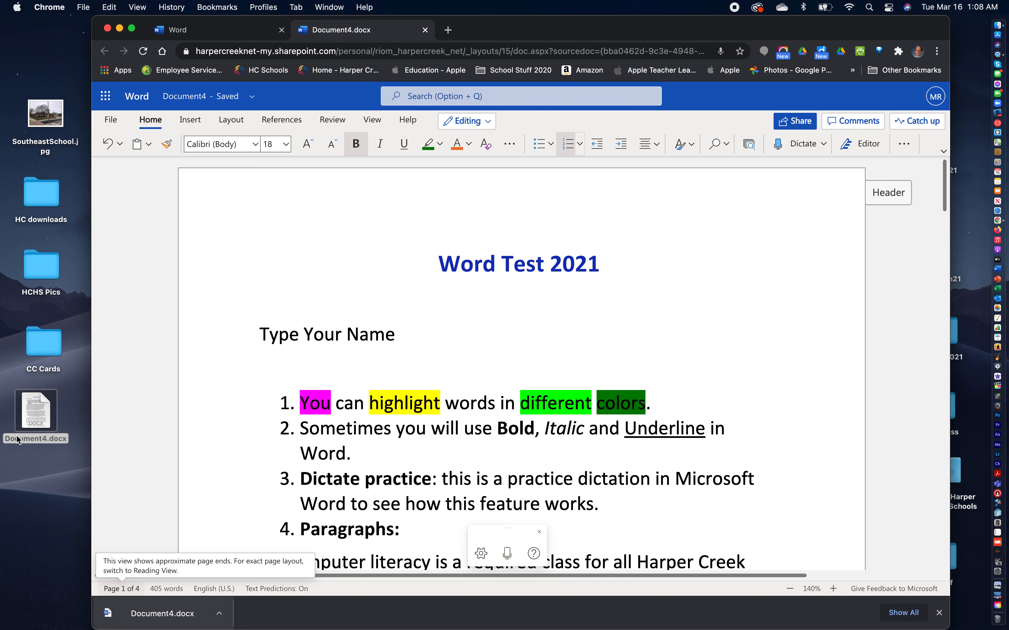
Step: Rename the downloaded Document4.docx on the desktop with the author's surname followed by WordTest, keeping the .docx extension
click(24, 442)
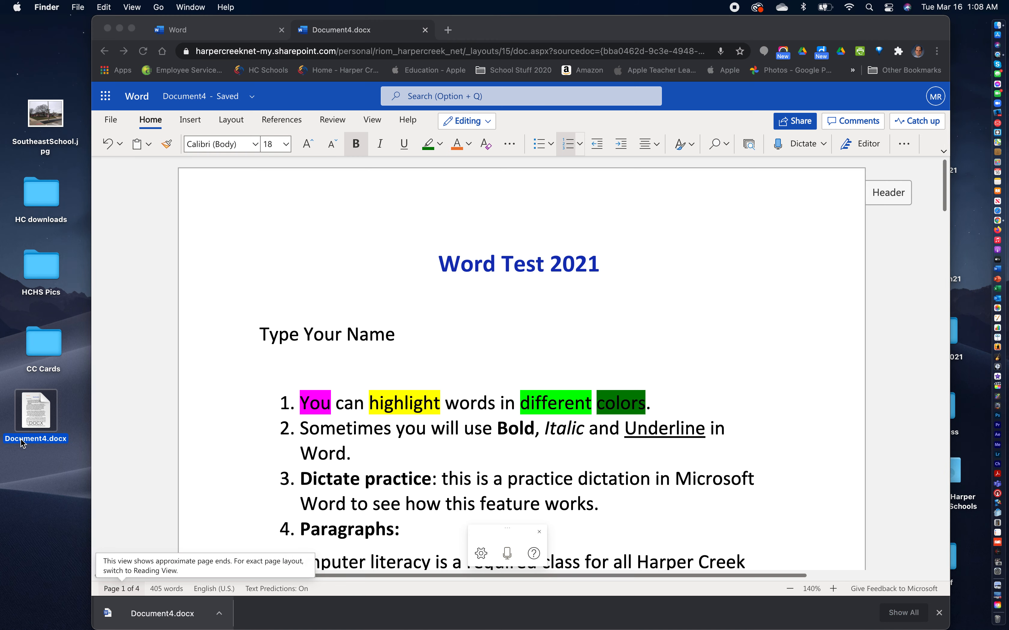
click(23, 443)
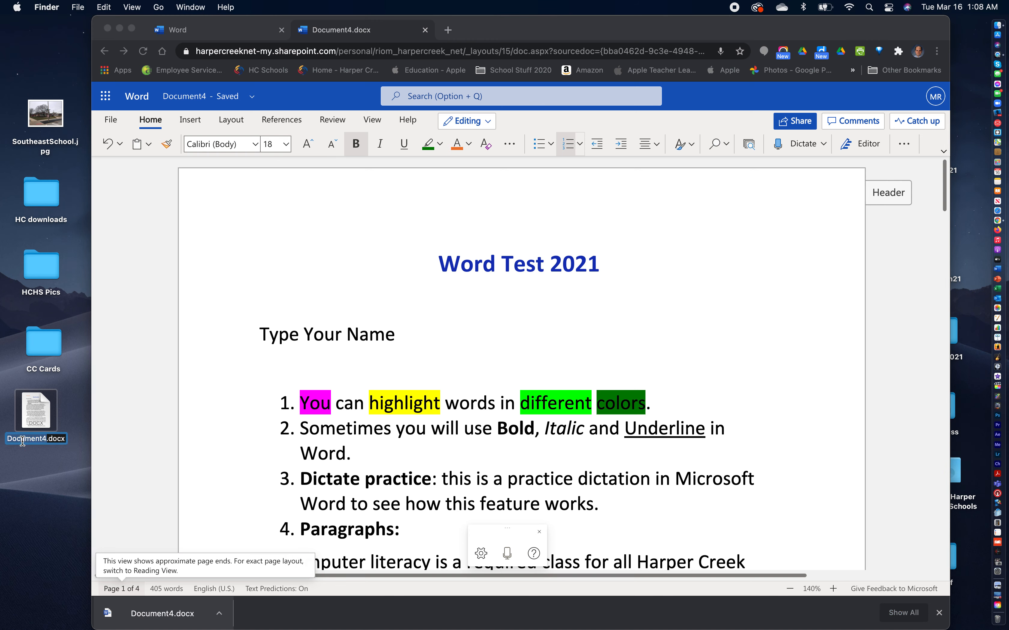
text(RioWordTest)
click(42, 453)
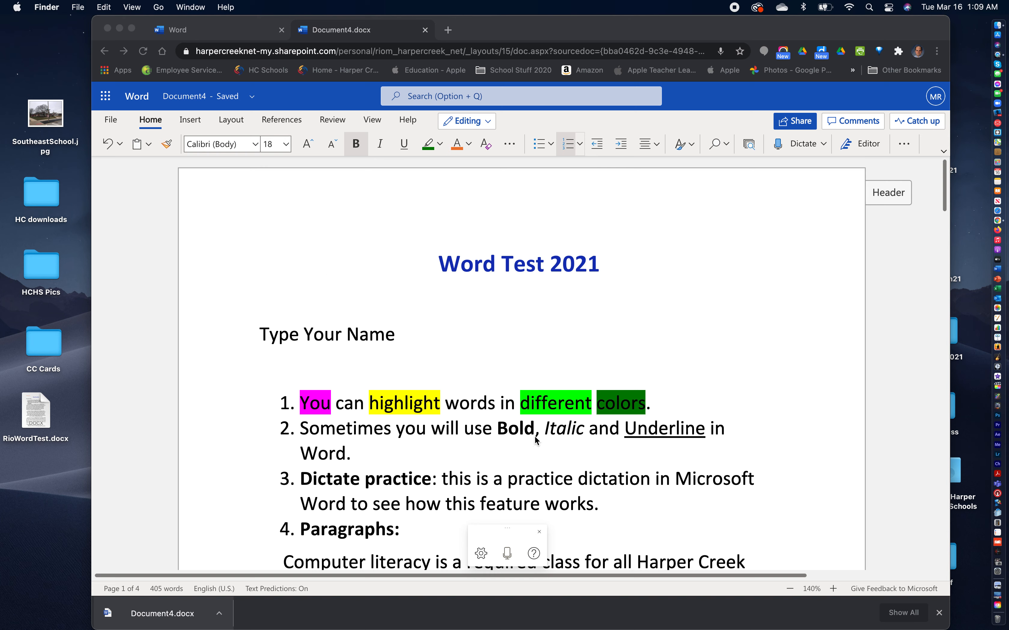
Step: Open the online document in the desktop version of Word, allow the browser to launch it, and keep the online copy open
click(487, 124)
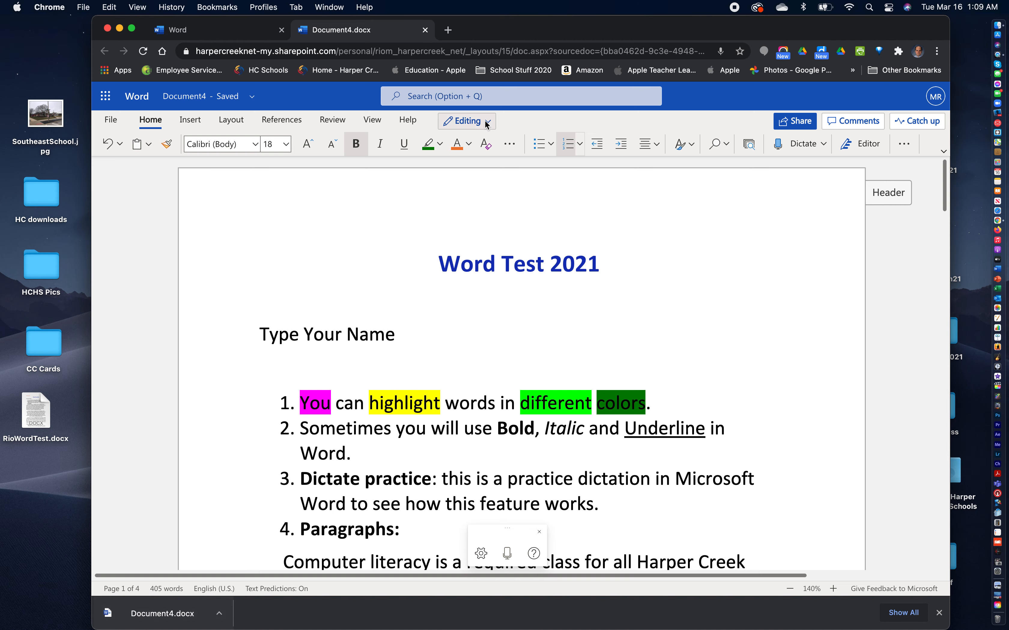
click(487, 124)
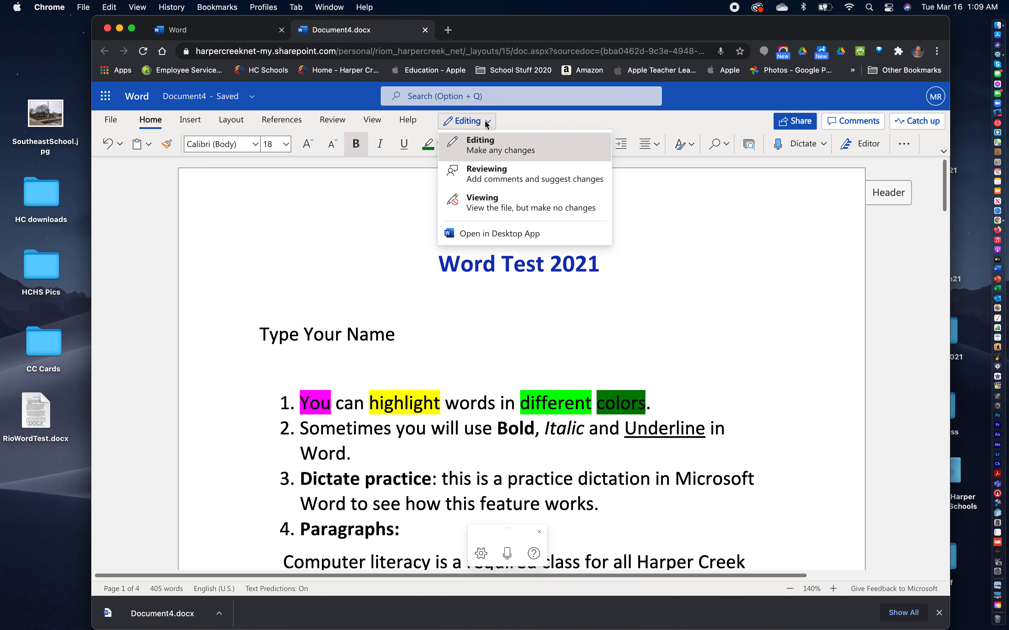
click(482, 236)
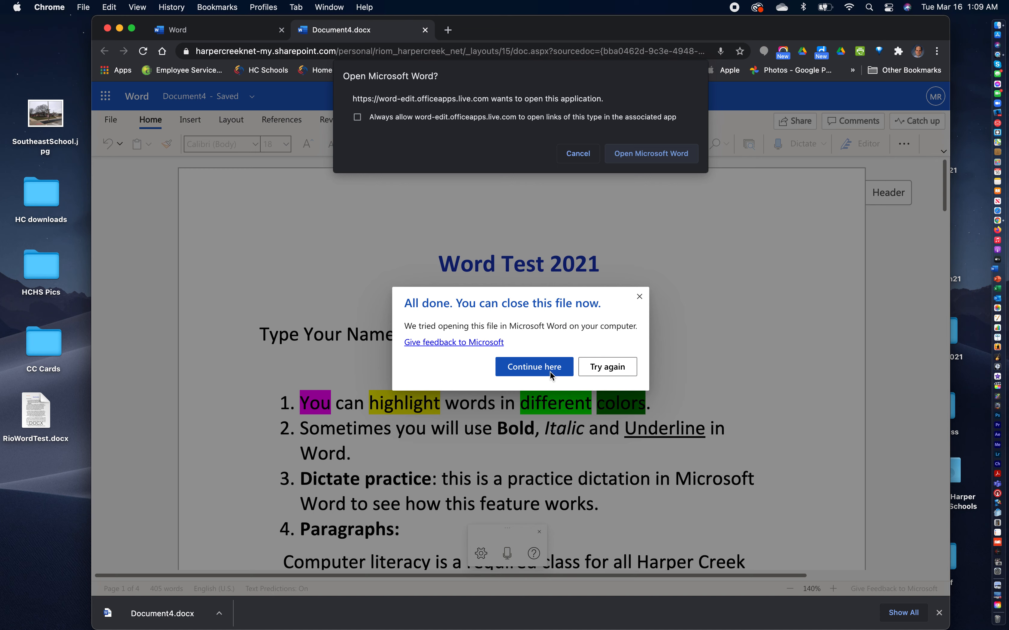
click(652, 156)
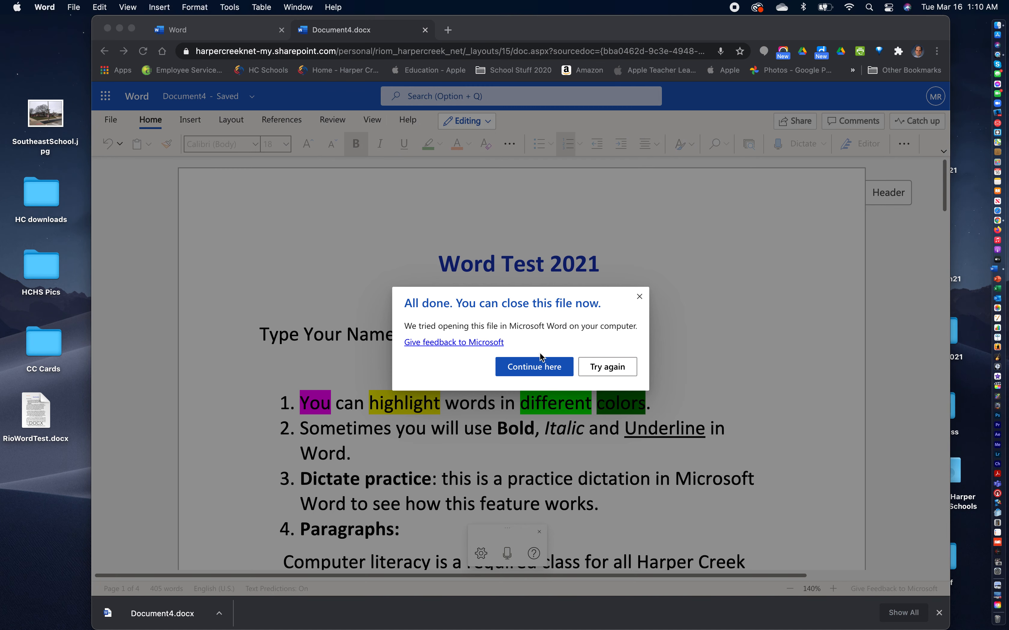
click(533, 366)
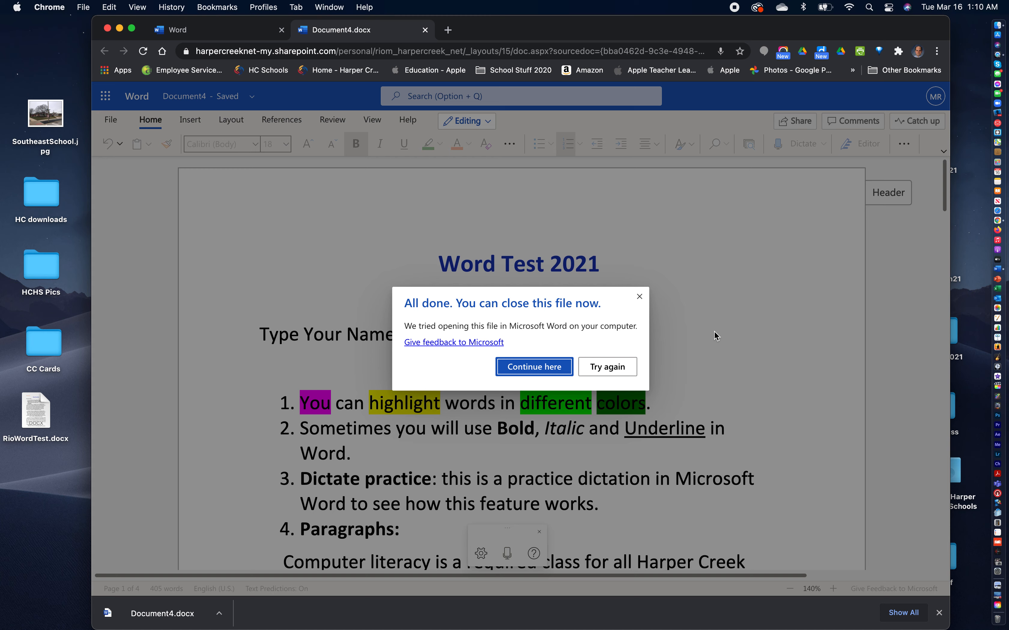
click(532, 369)
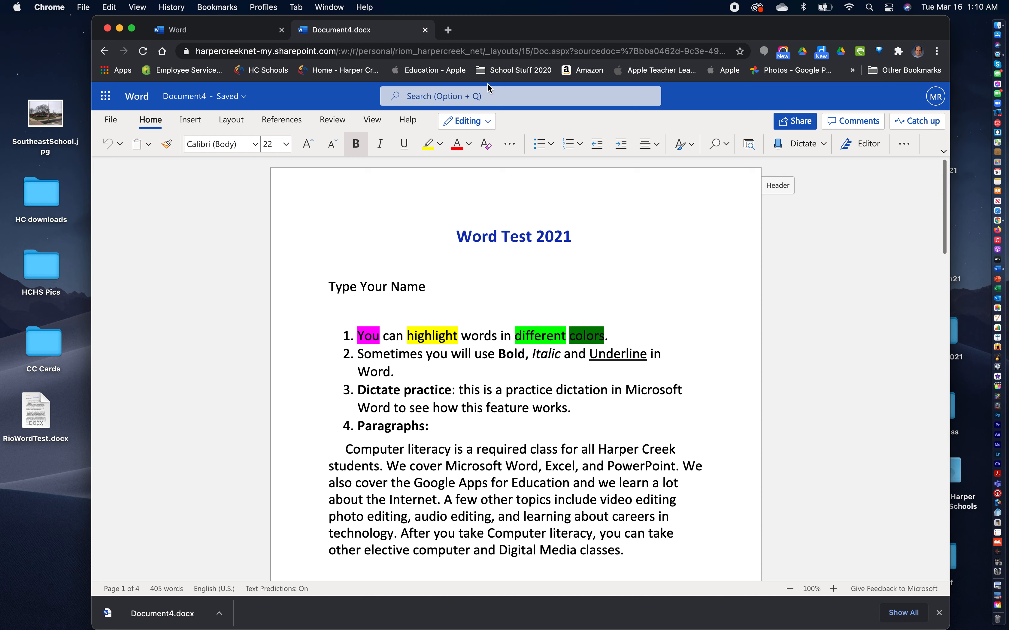
Step: Switch to the desktop Word app and grant it access to the OneDrive - Harper Creek Community Schools folder
click(998, 269)
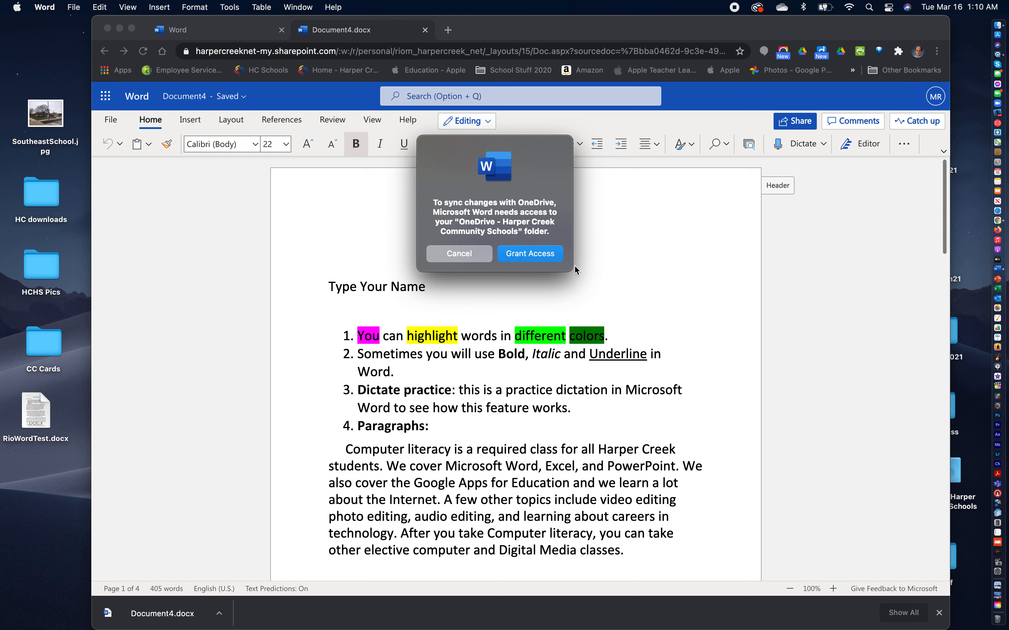
click(534, 255)
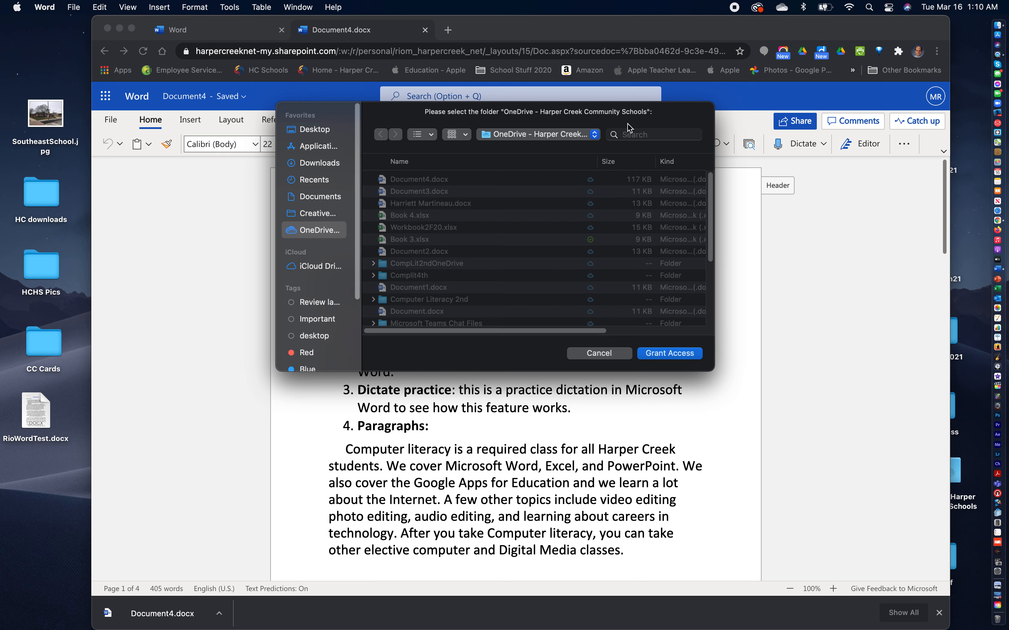
click(670, 354)
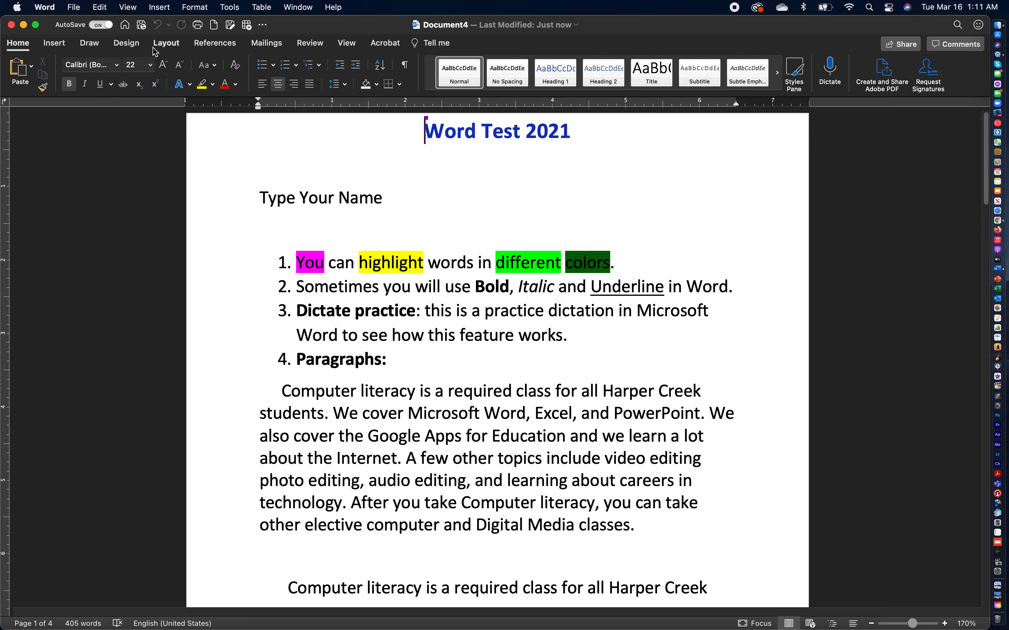
Step: Save a copy of the document from desktop Word to the Desktop folder as WordTestSample21 in Word Document (.docx) format
scroll(661, 377, down, 1)
scroll(661, 378, down, 13)
scroll(661, 377, up, 14)
click(73, 7)
click(87, 112)
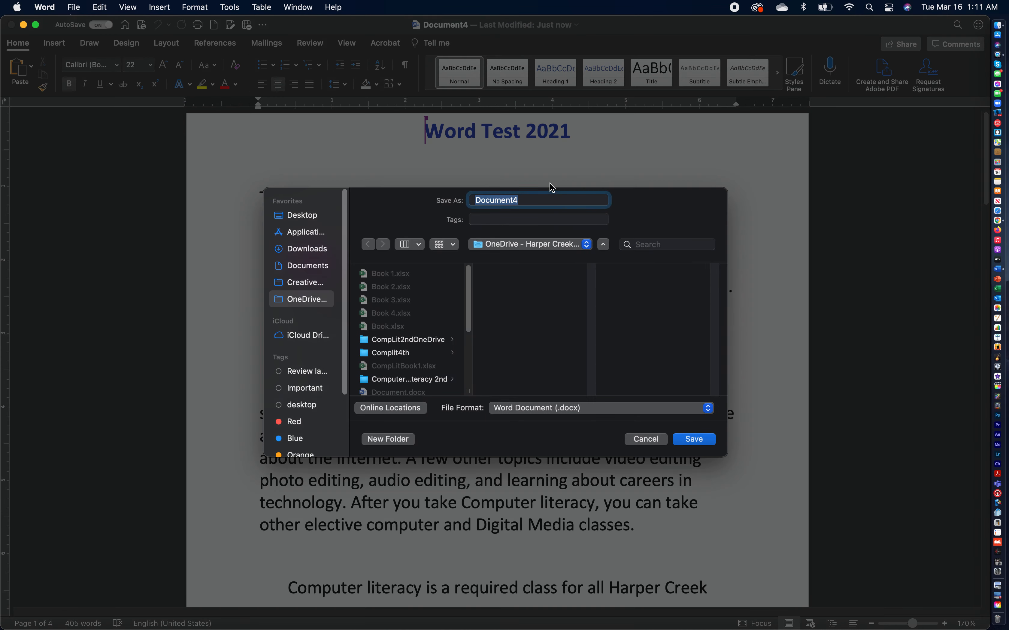
text(WordTestSample)
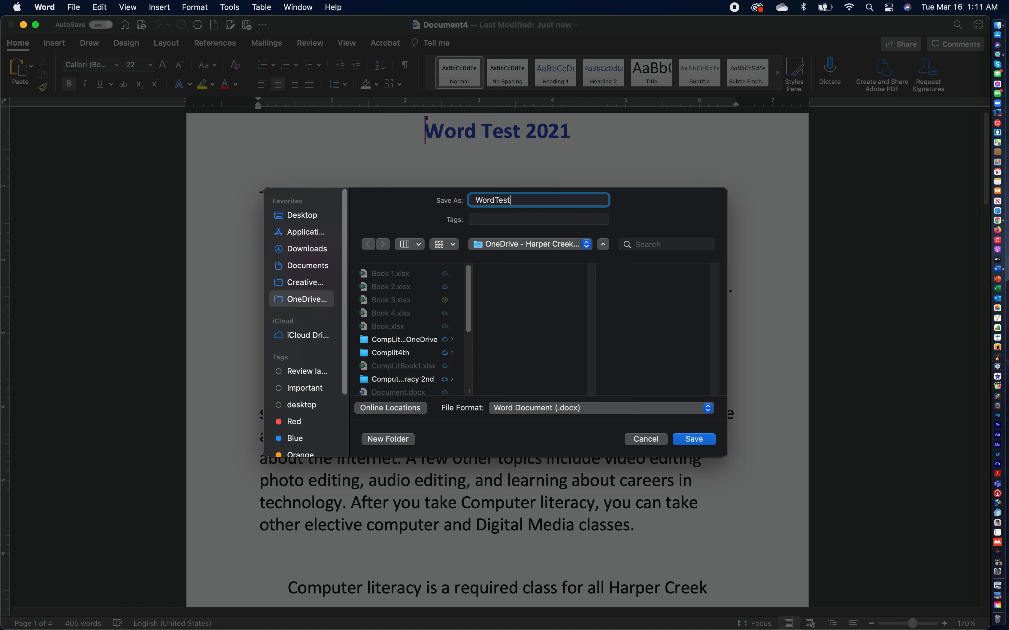
text(21)
click(393, 407)
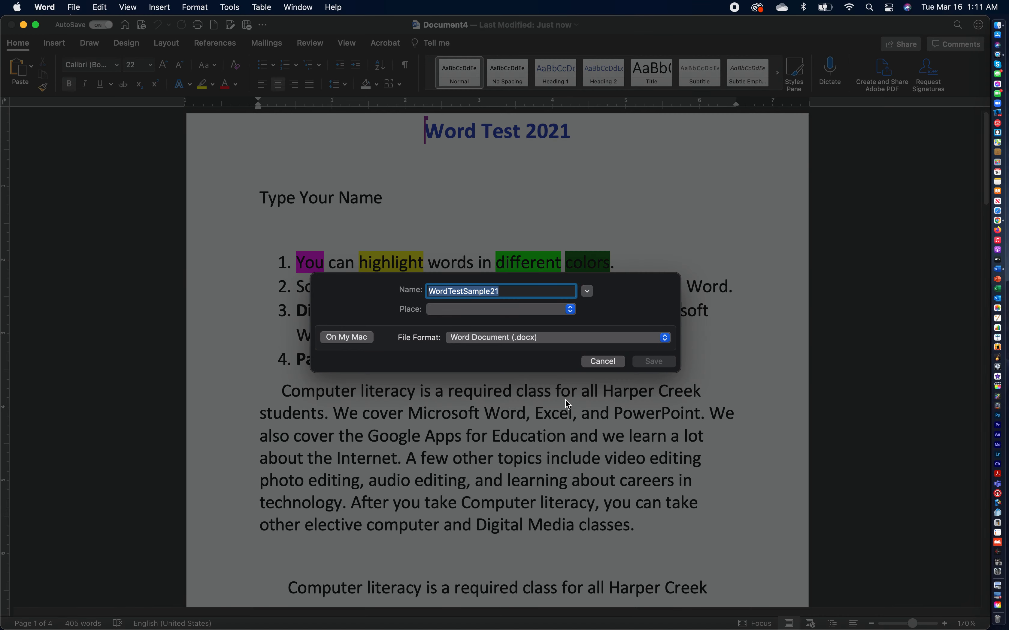
click(347, 337)
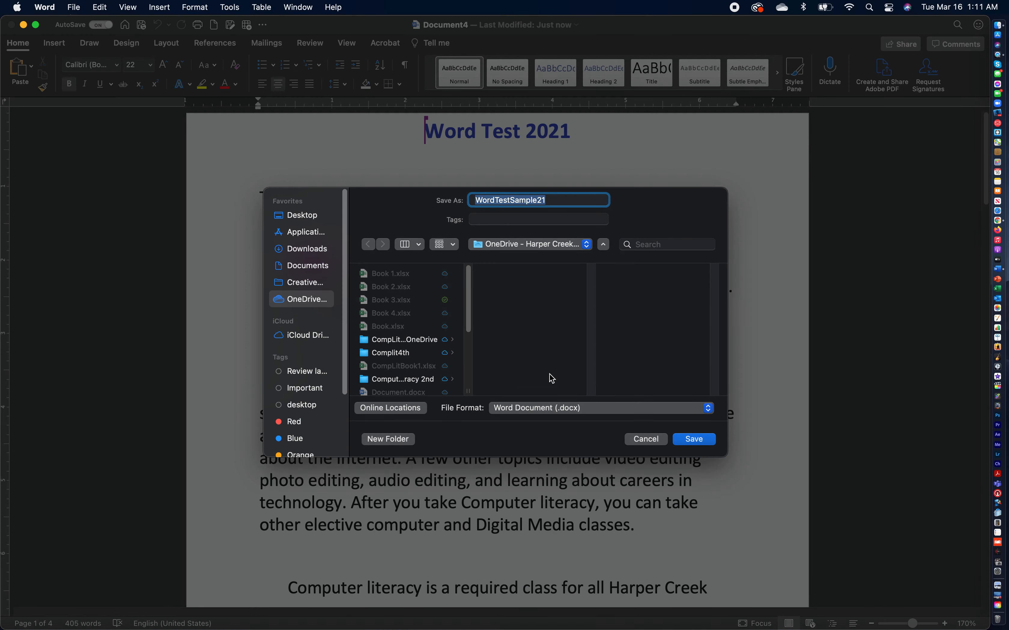
click(303, 216)
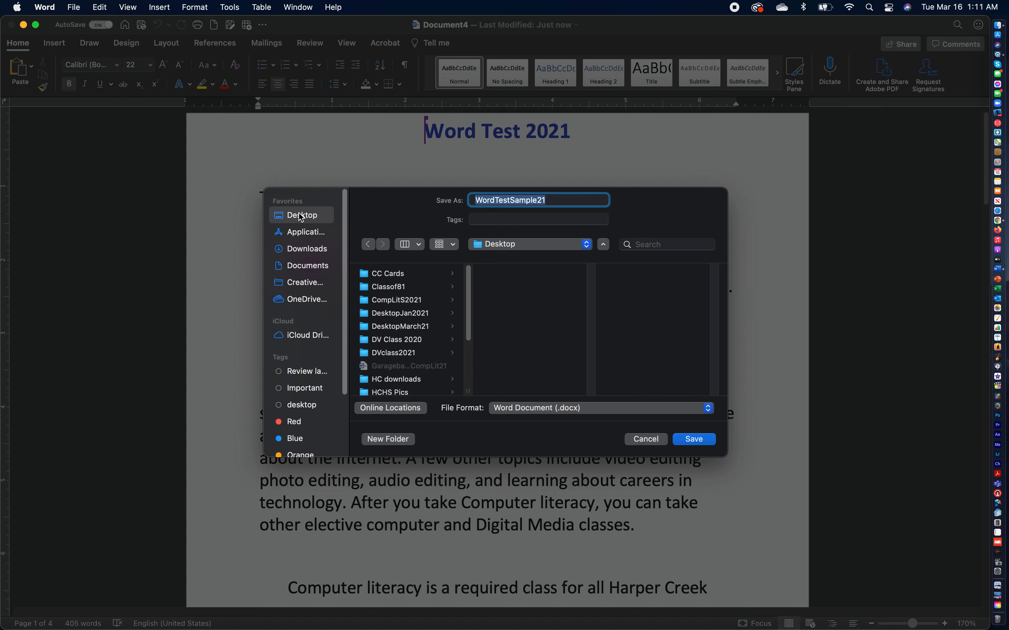
click(697, 441)
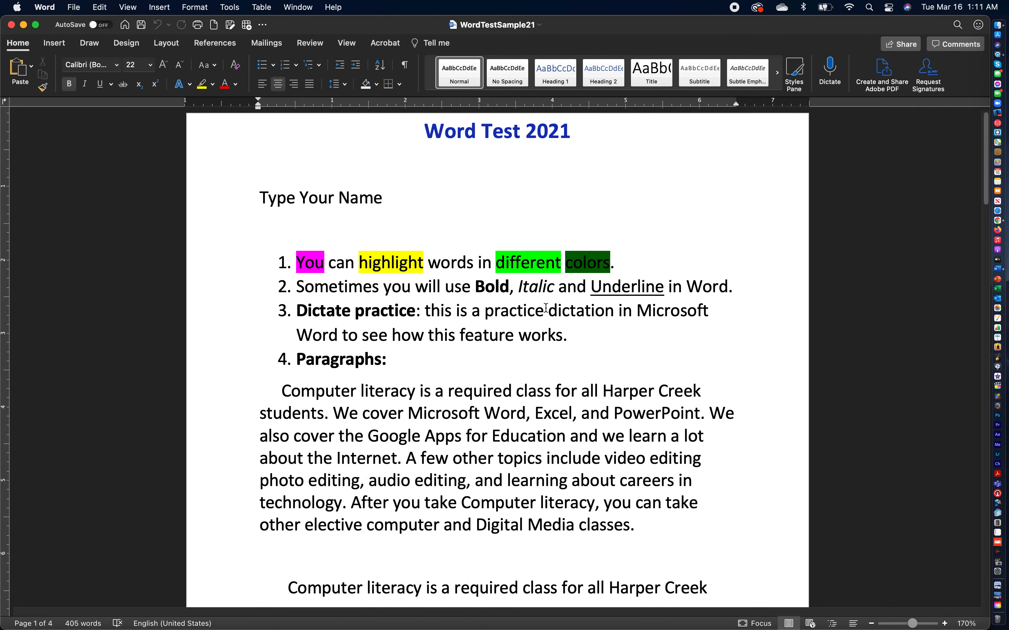
Step: Quit the desktop Word app and look over the online document in Chrome, down to the Format Painter paragraph and back up
click(44, 6)
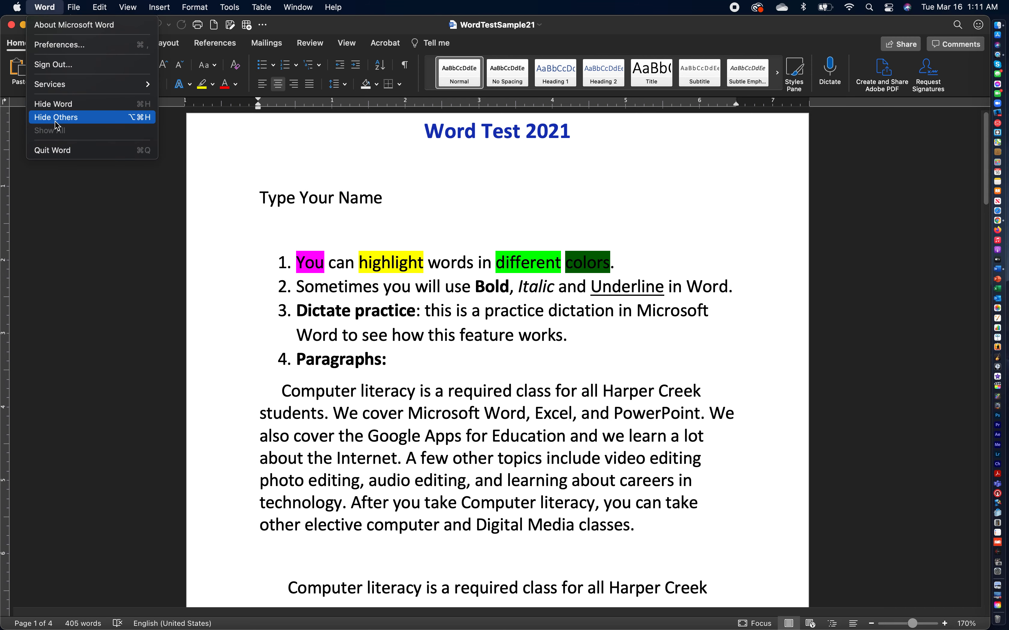
click(65, 150)
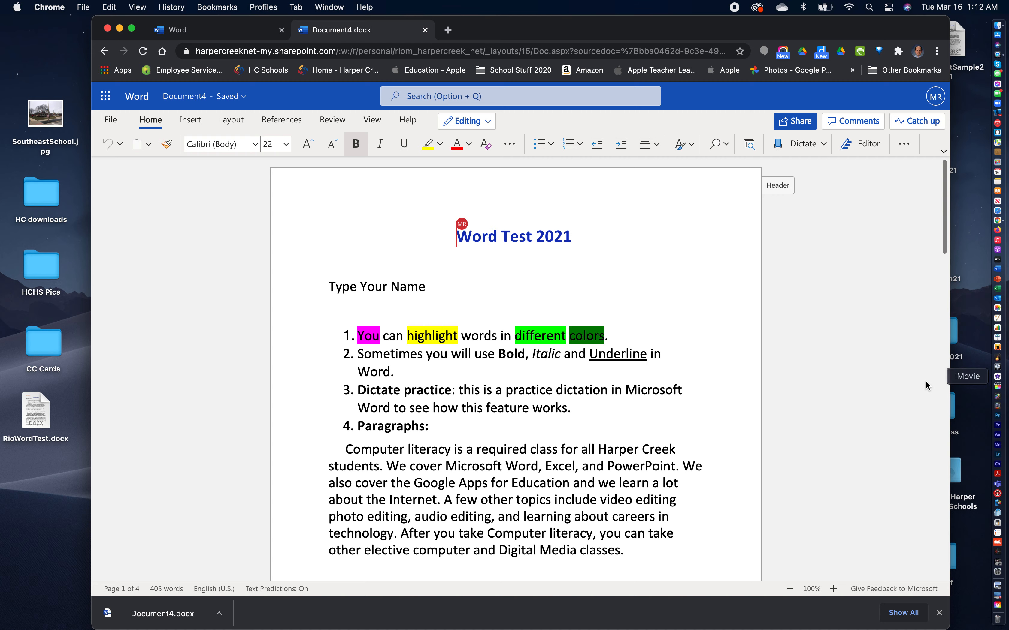
scroll(864, 363, down, 5)
scroll(864, 366, down, 15)
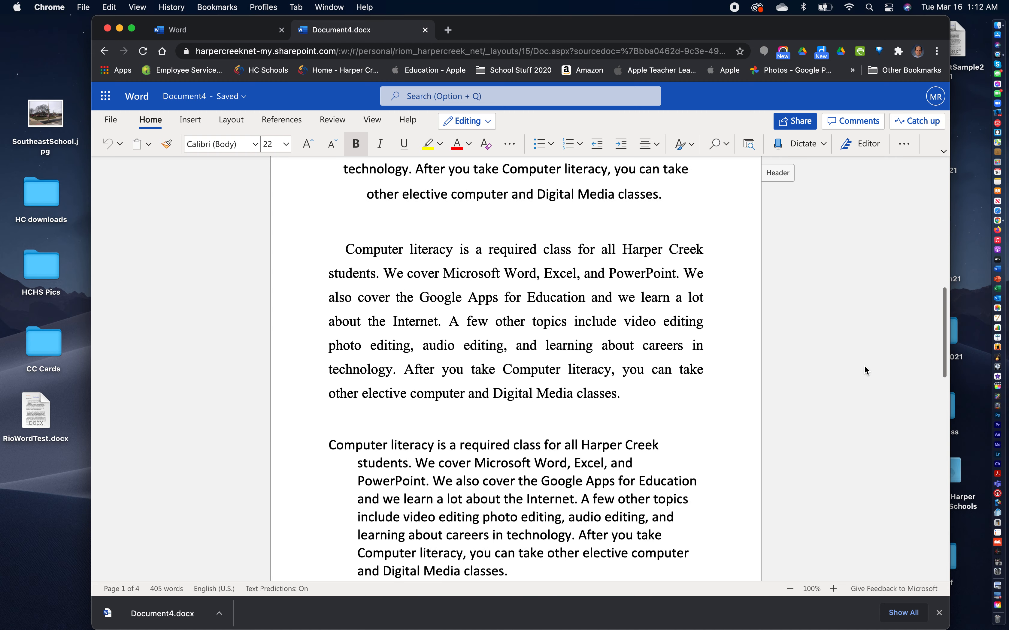
scroll(863, 366, down, 7)
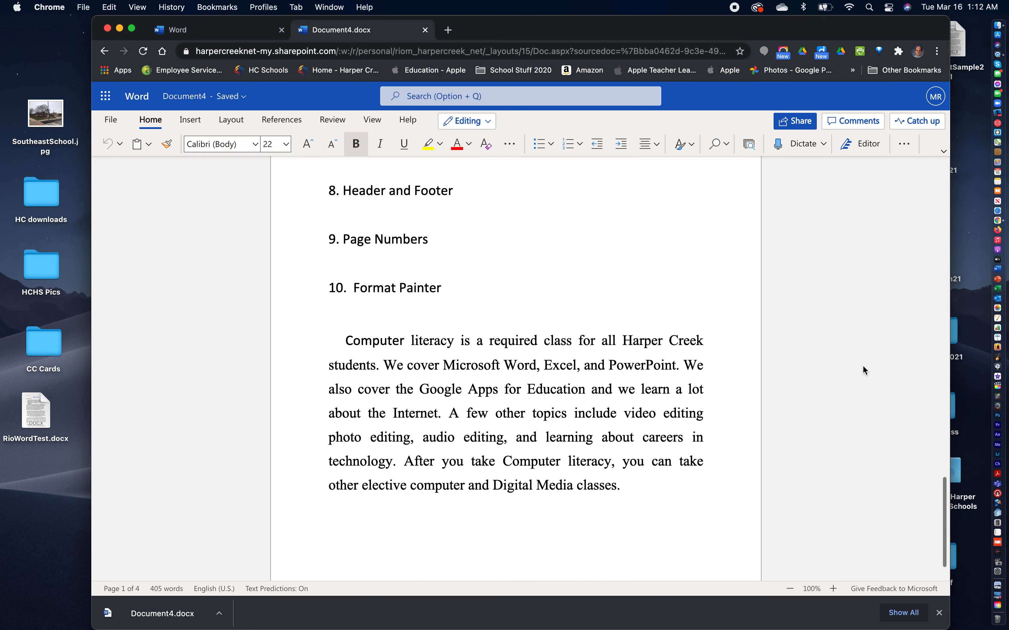
scroll(862, 364, up, 6)
scroll(863, 366, up, 20)
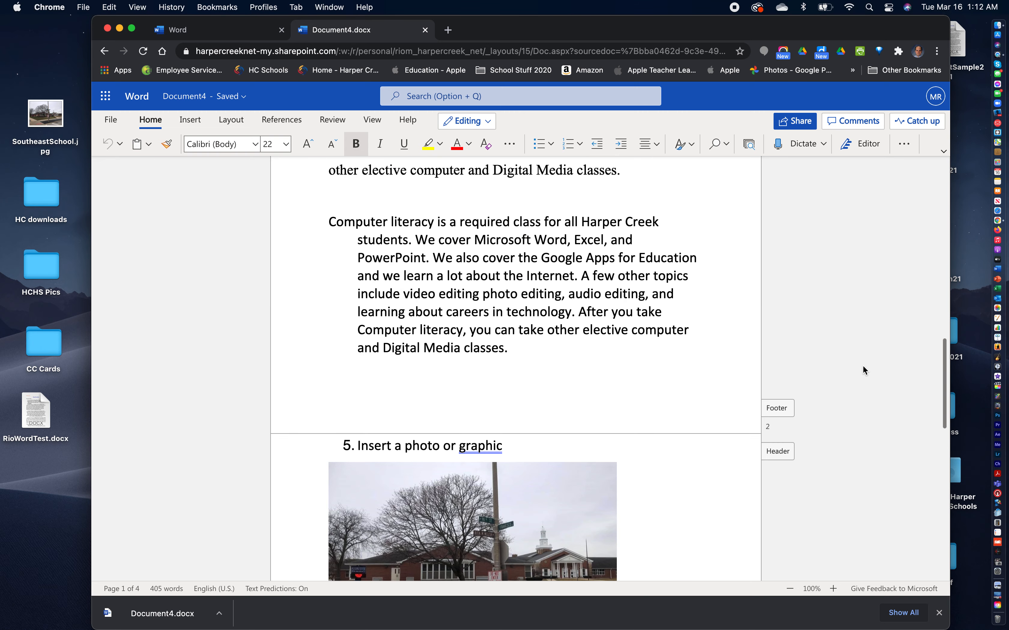